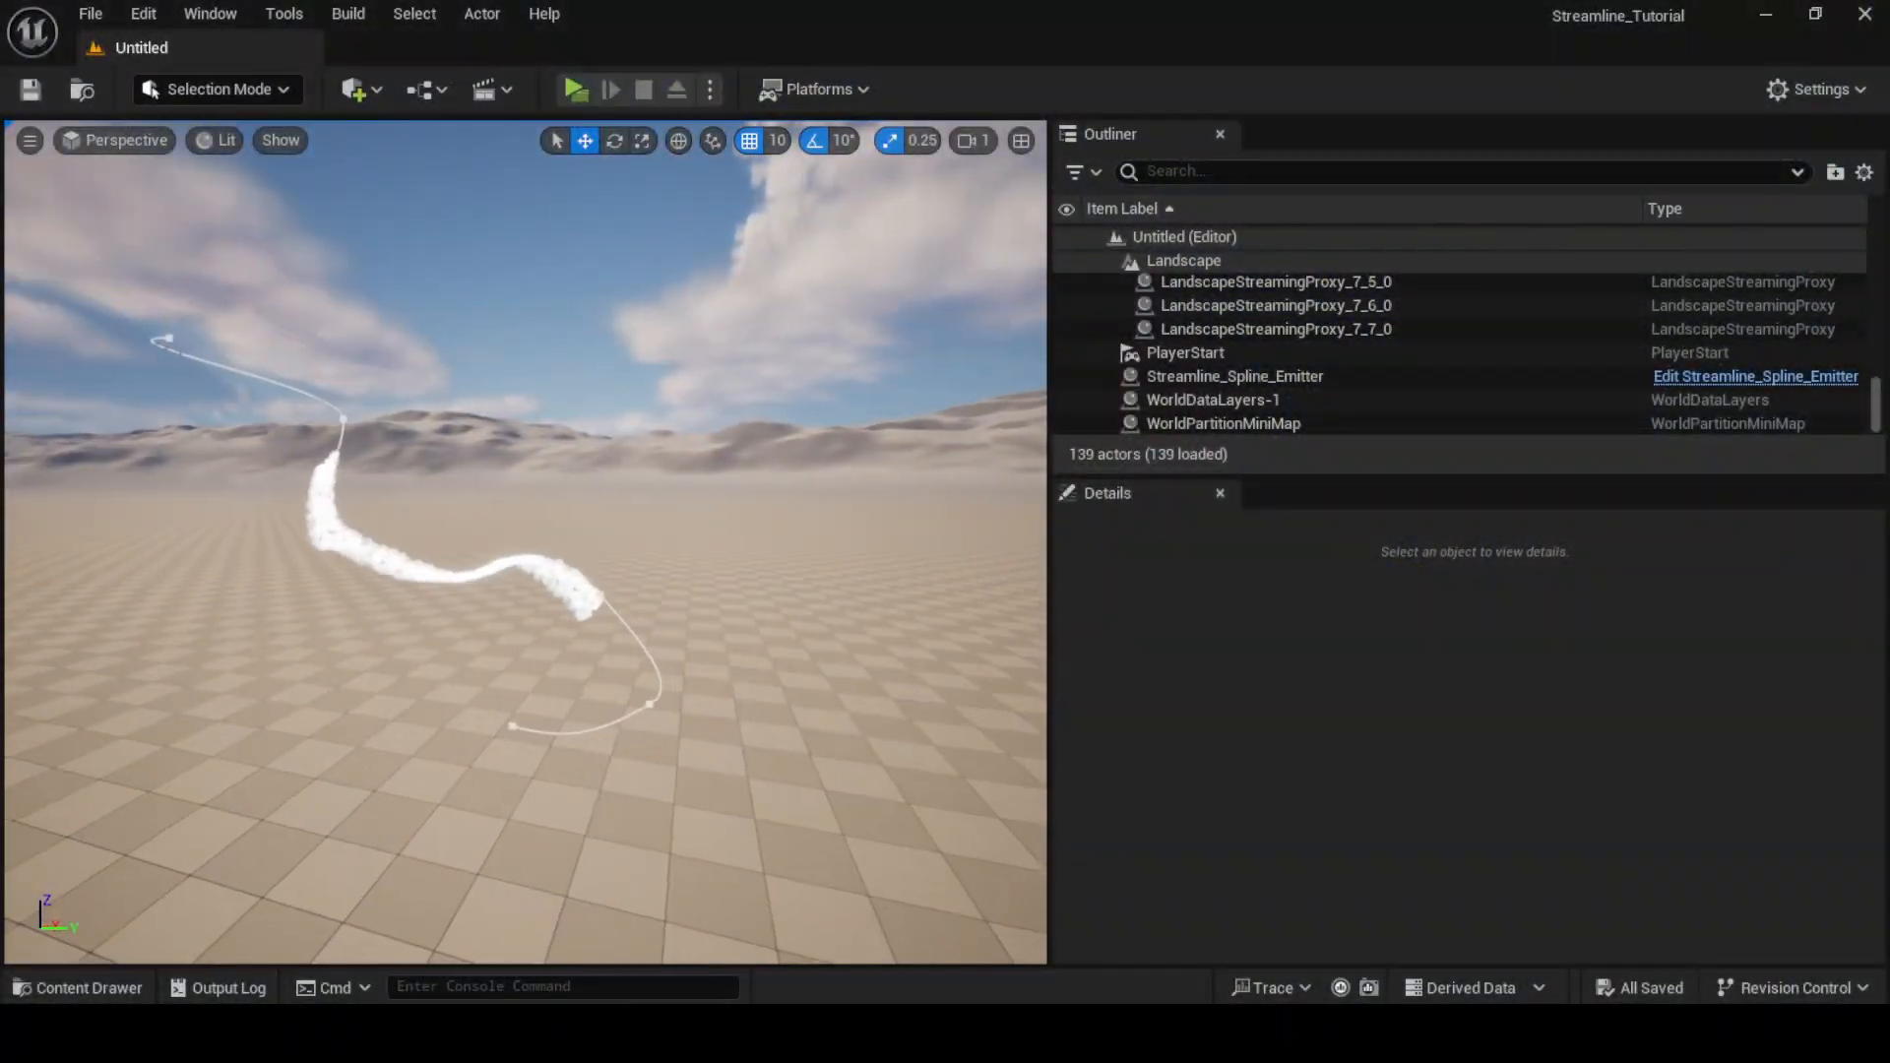
# - Select the Streamline_Spline_Emitter actor and examine its Sampling settings, including the Data Sends entries
pyautogui.moveTo(526, 542); pyautogui.dragTo(471, 578, button='right')
pyautogui.moveTo(798, 591); pyautogui.dragTo(755, 588, button='right')
pyautogui.click(1302, 380)
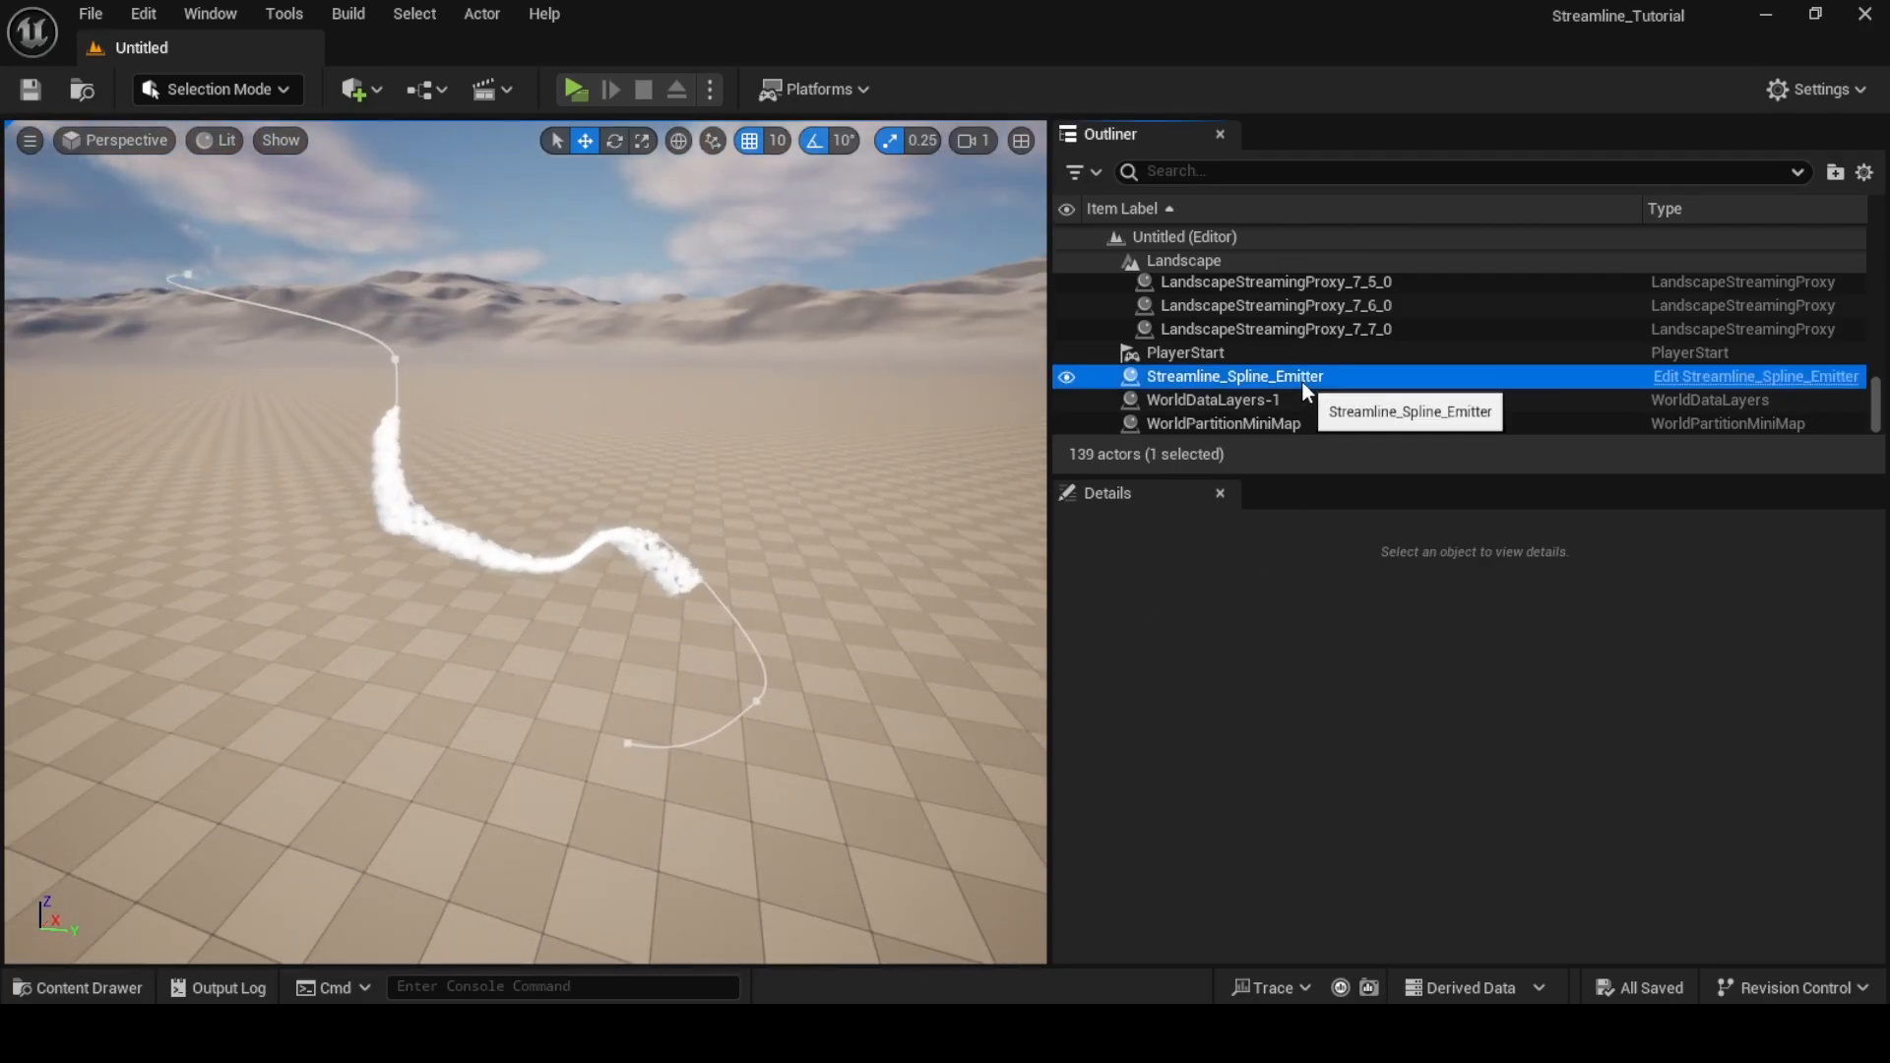
pyautogui.scroll(-2, 1380, 738)
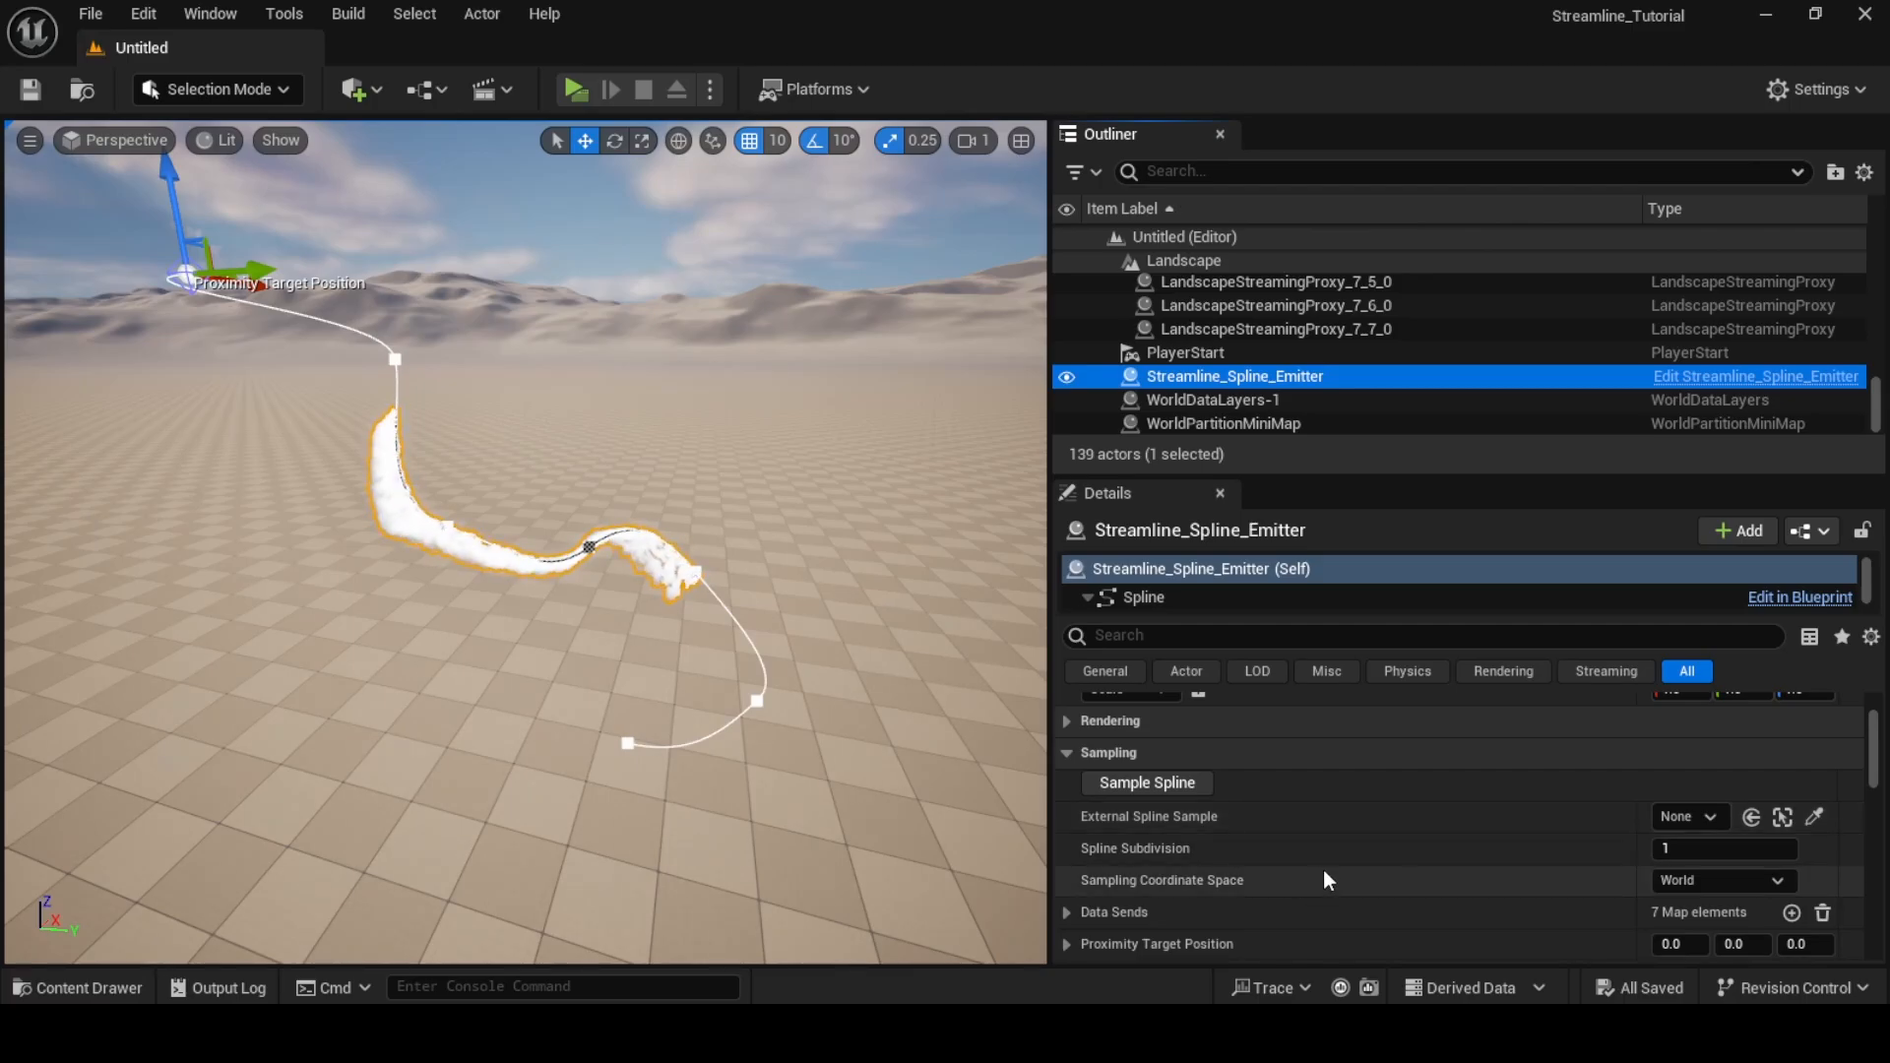
pyautogui.scroll(-1, 1301, 853)
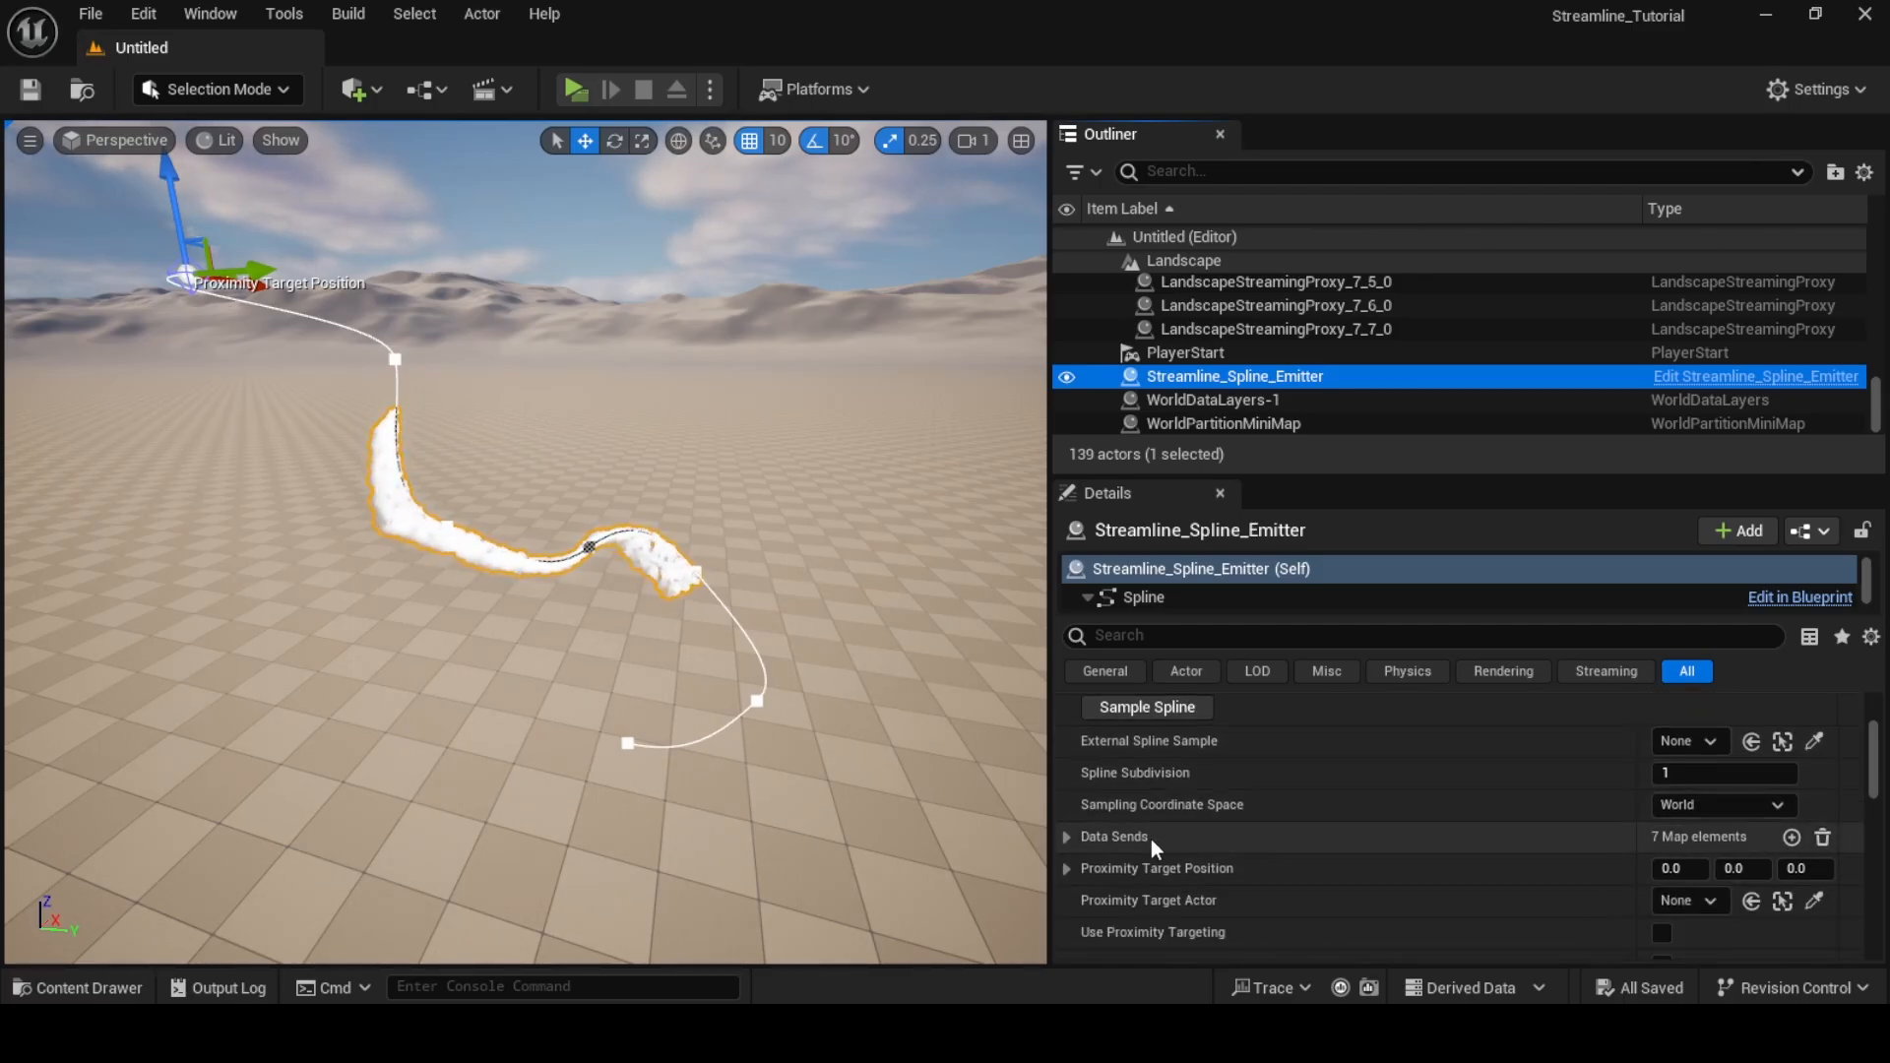
pyautogui.click(1067, 835)
pyautogui.scroll(-1, 1150, 835)
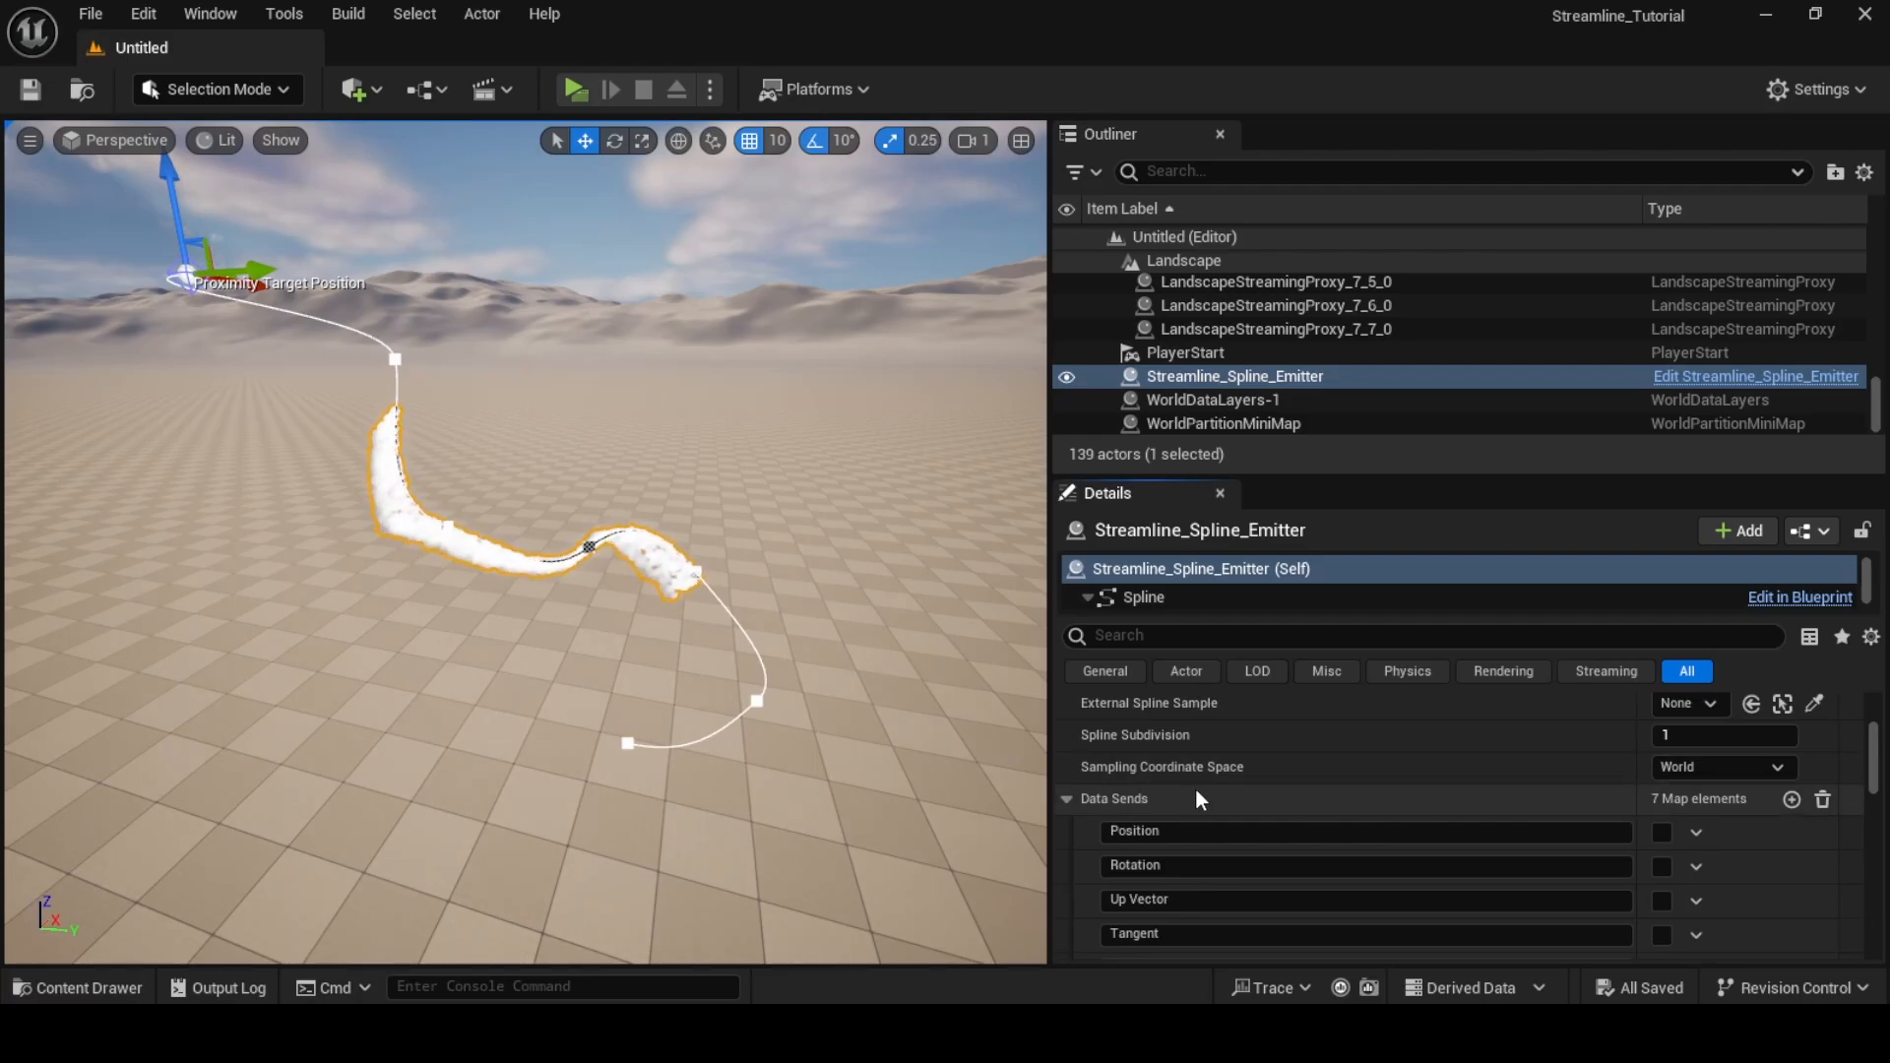
pyautogui.scroll(-2, 1496, 812)
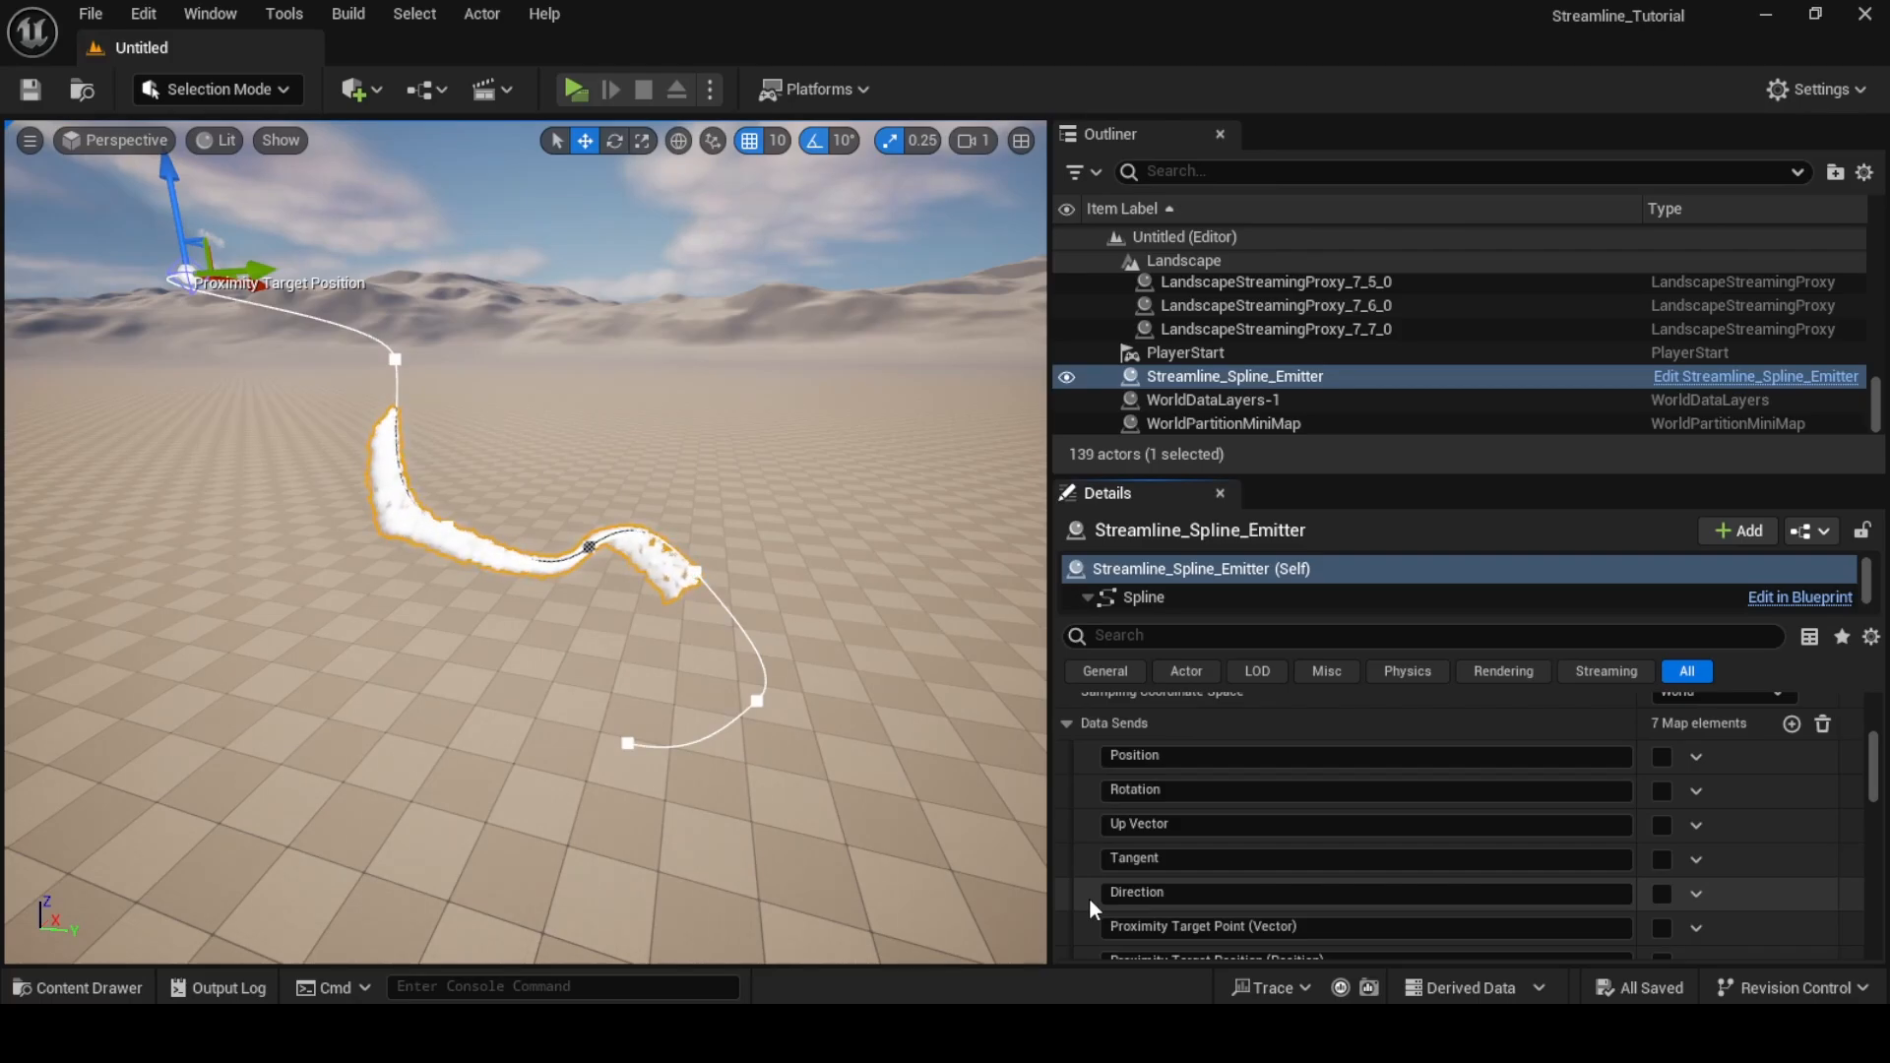
pyautogui.click(1067, 723)
pyautogui.scroll(2, 1107, 748)
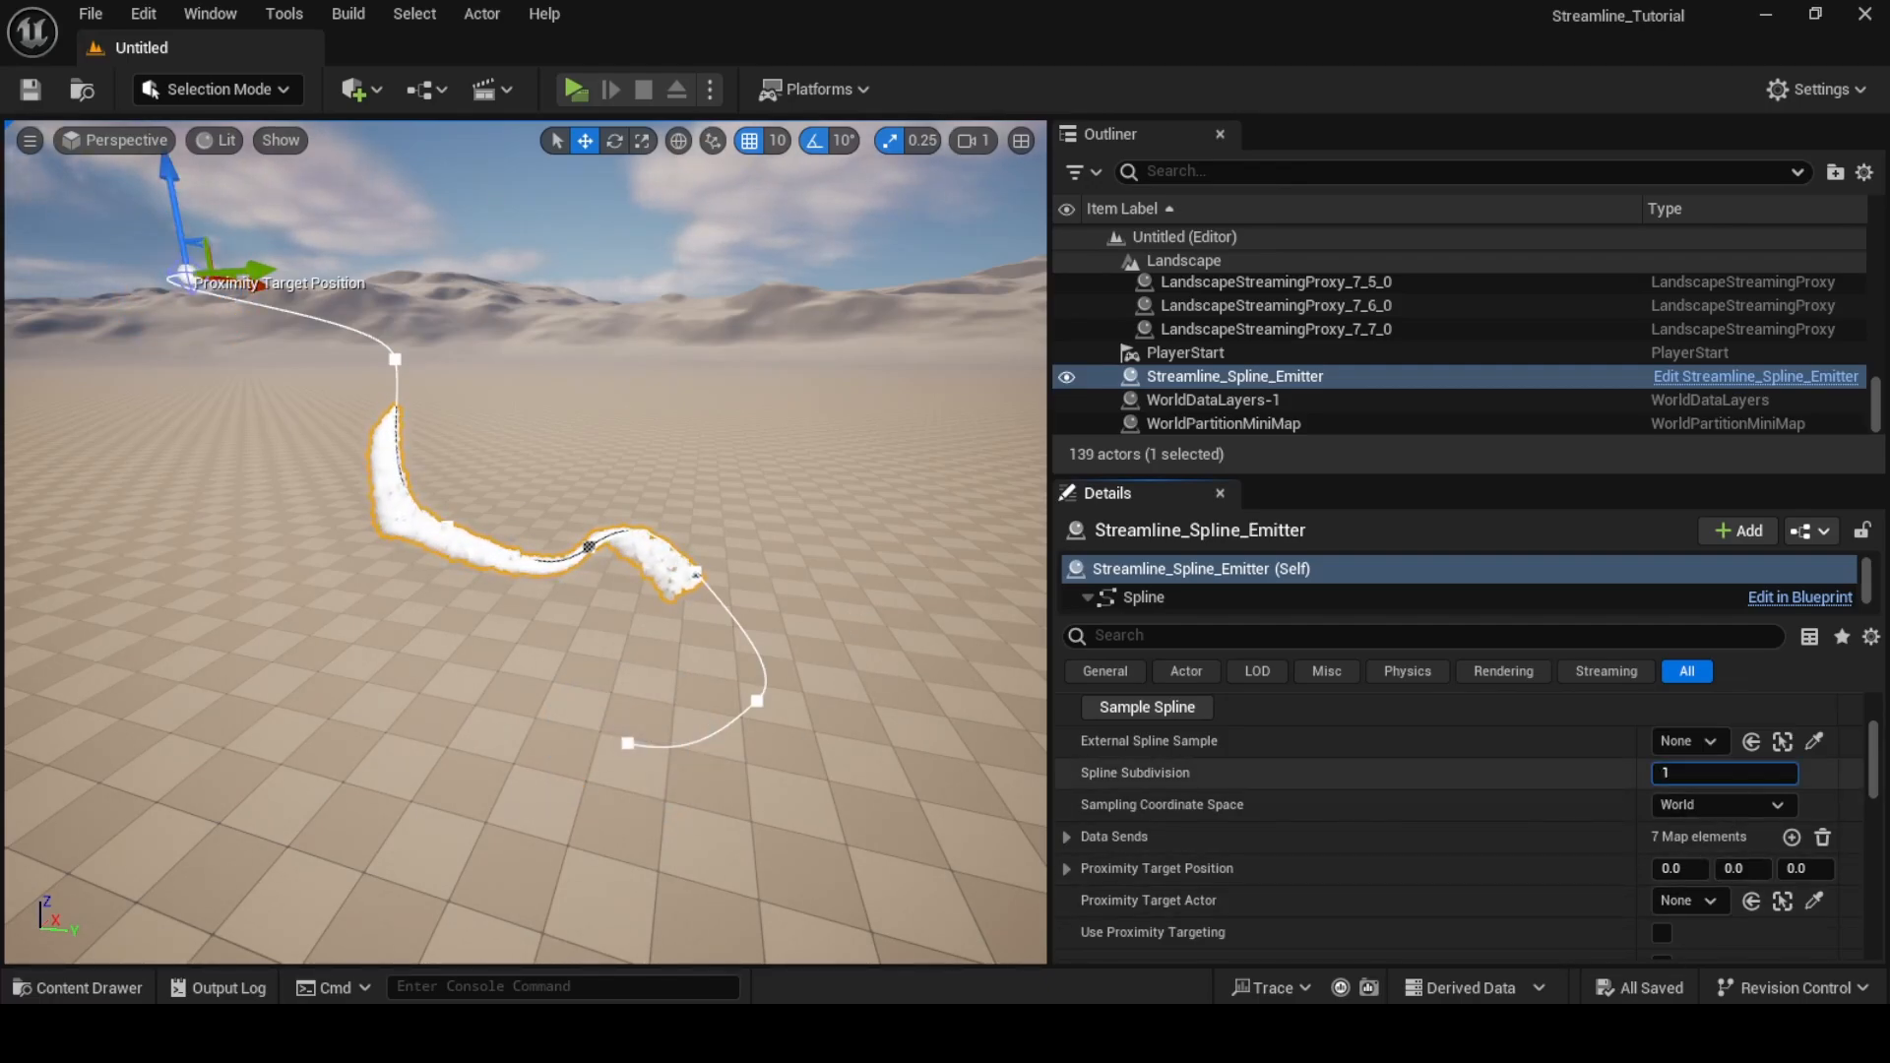
# - Try Spline Subdivision values of 2 and 3 on the emitter
pyautogui.moveTo(1722, 773); pyautogui.dragTo(1734, 772)
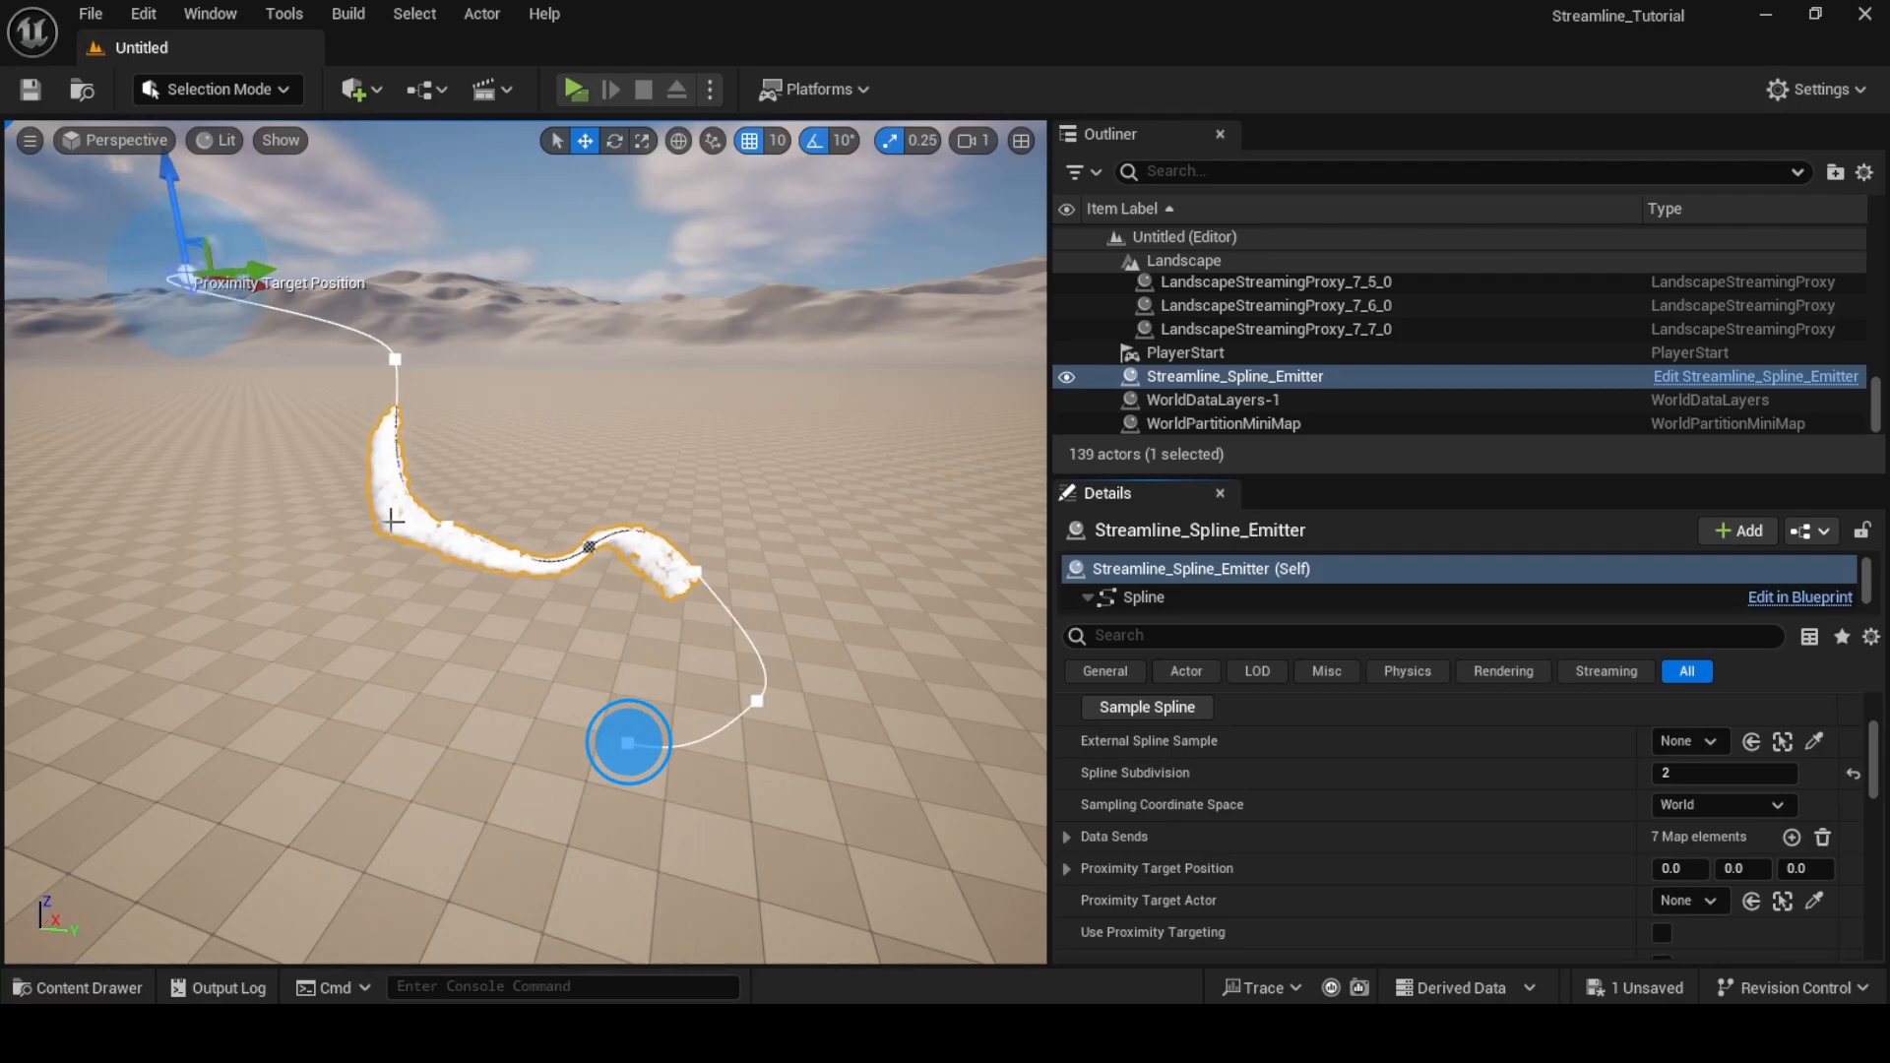
pyautogui.click(1673, 775)
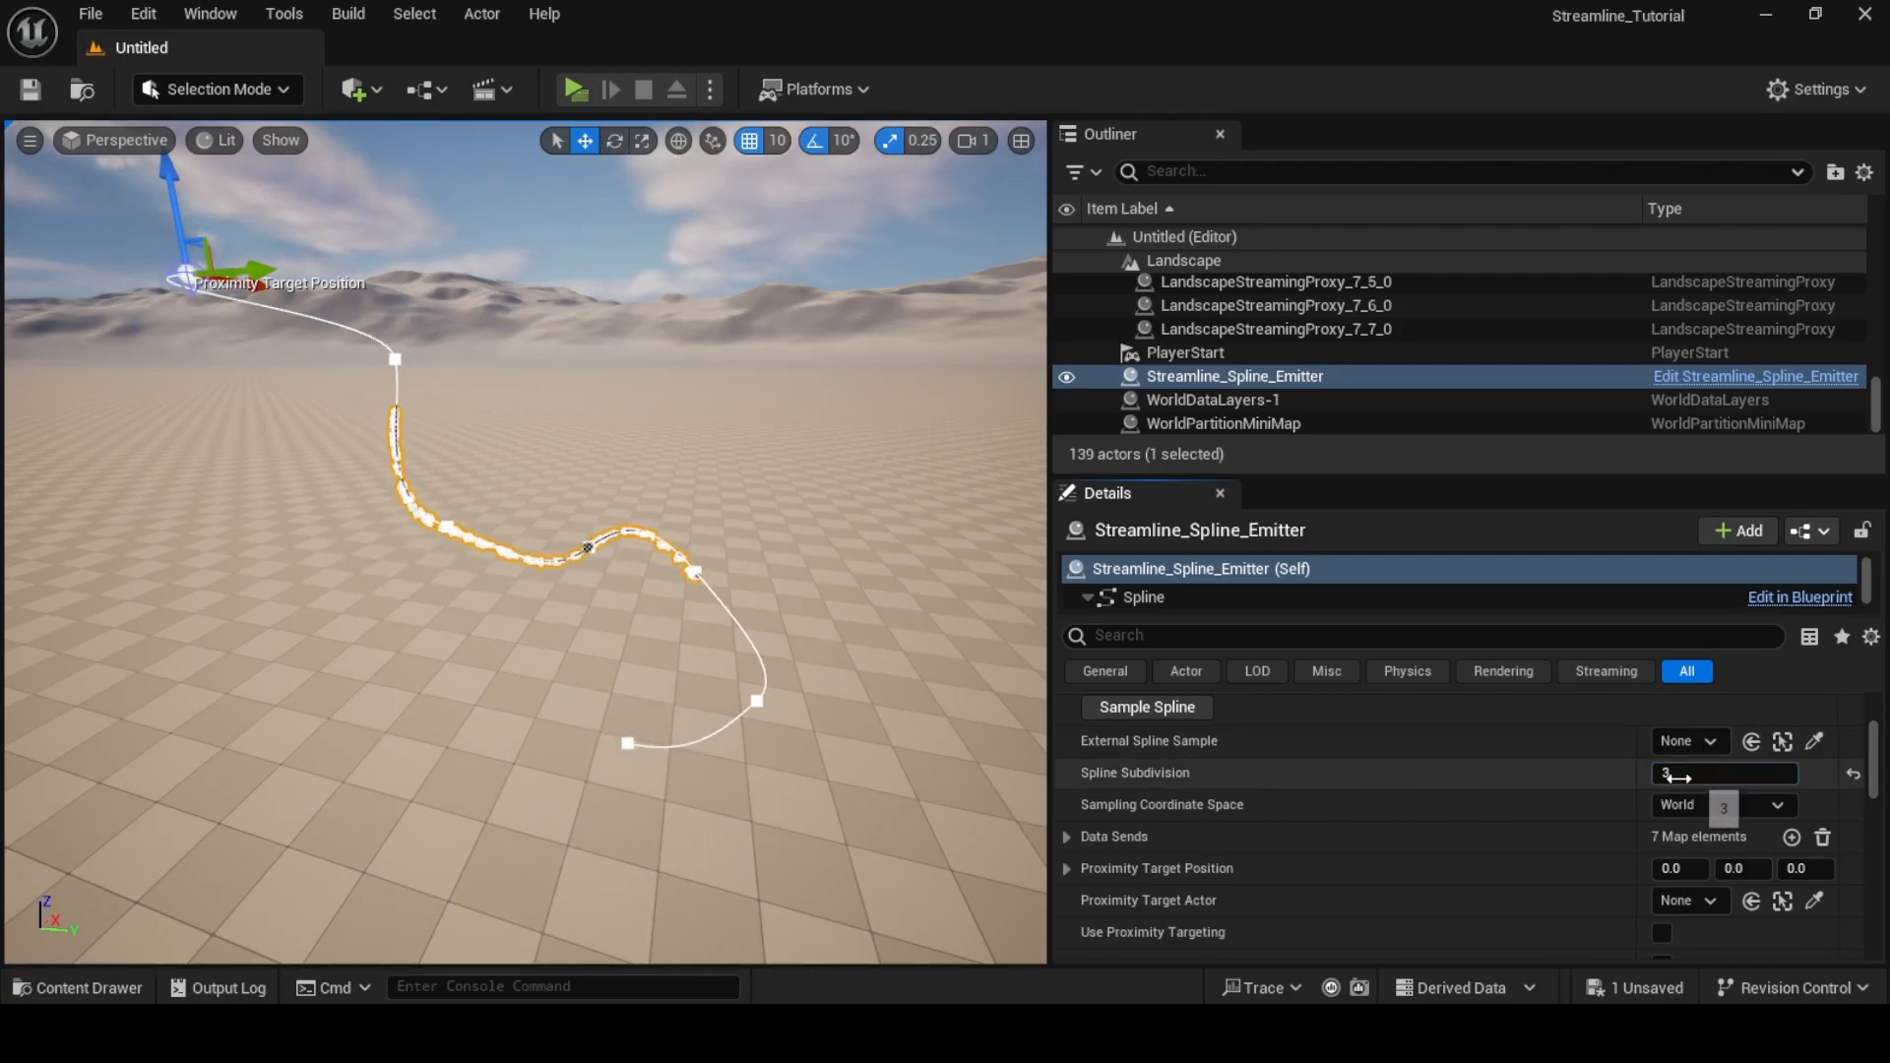
pyautogui.press('Return')
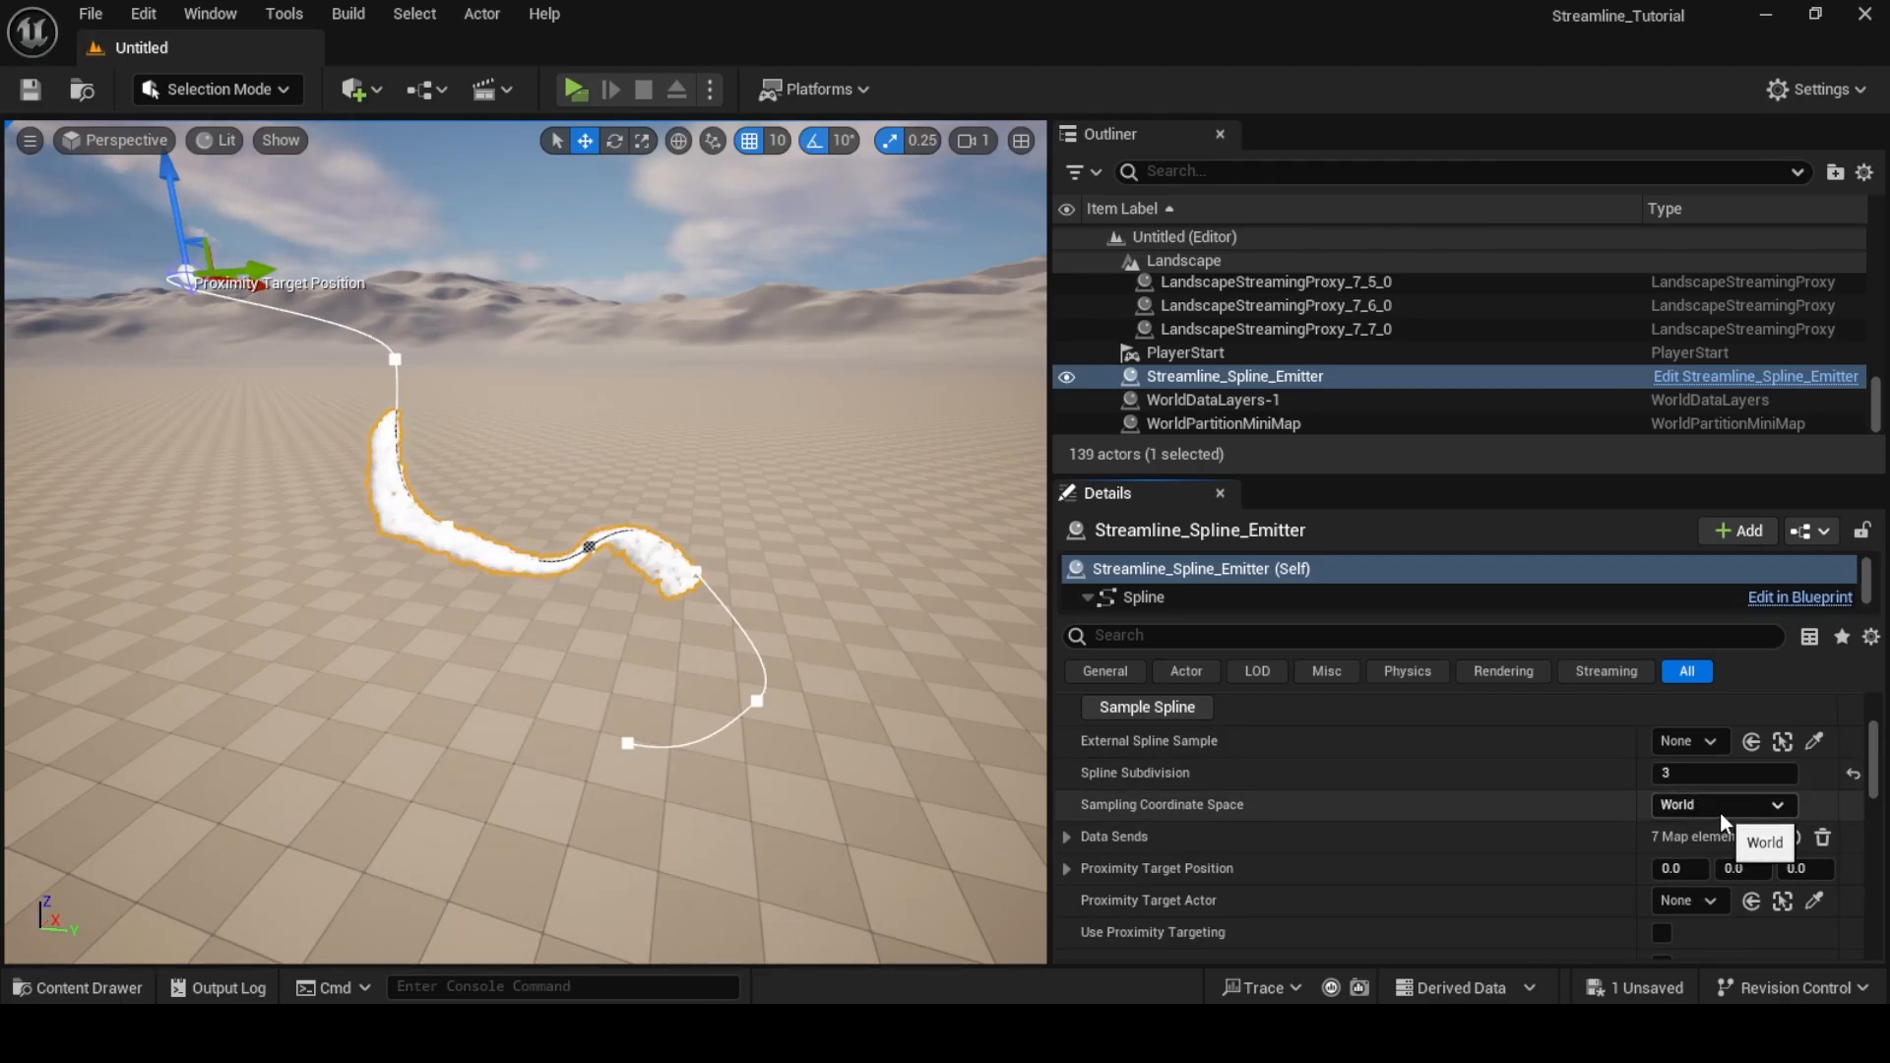
# - View the options available for the emitter's Sampling Coordinate Space
pyautogui.click(1697, 809)
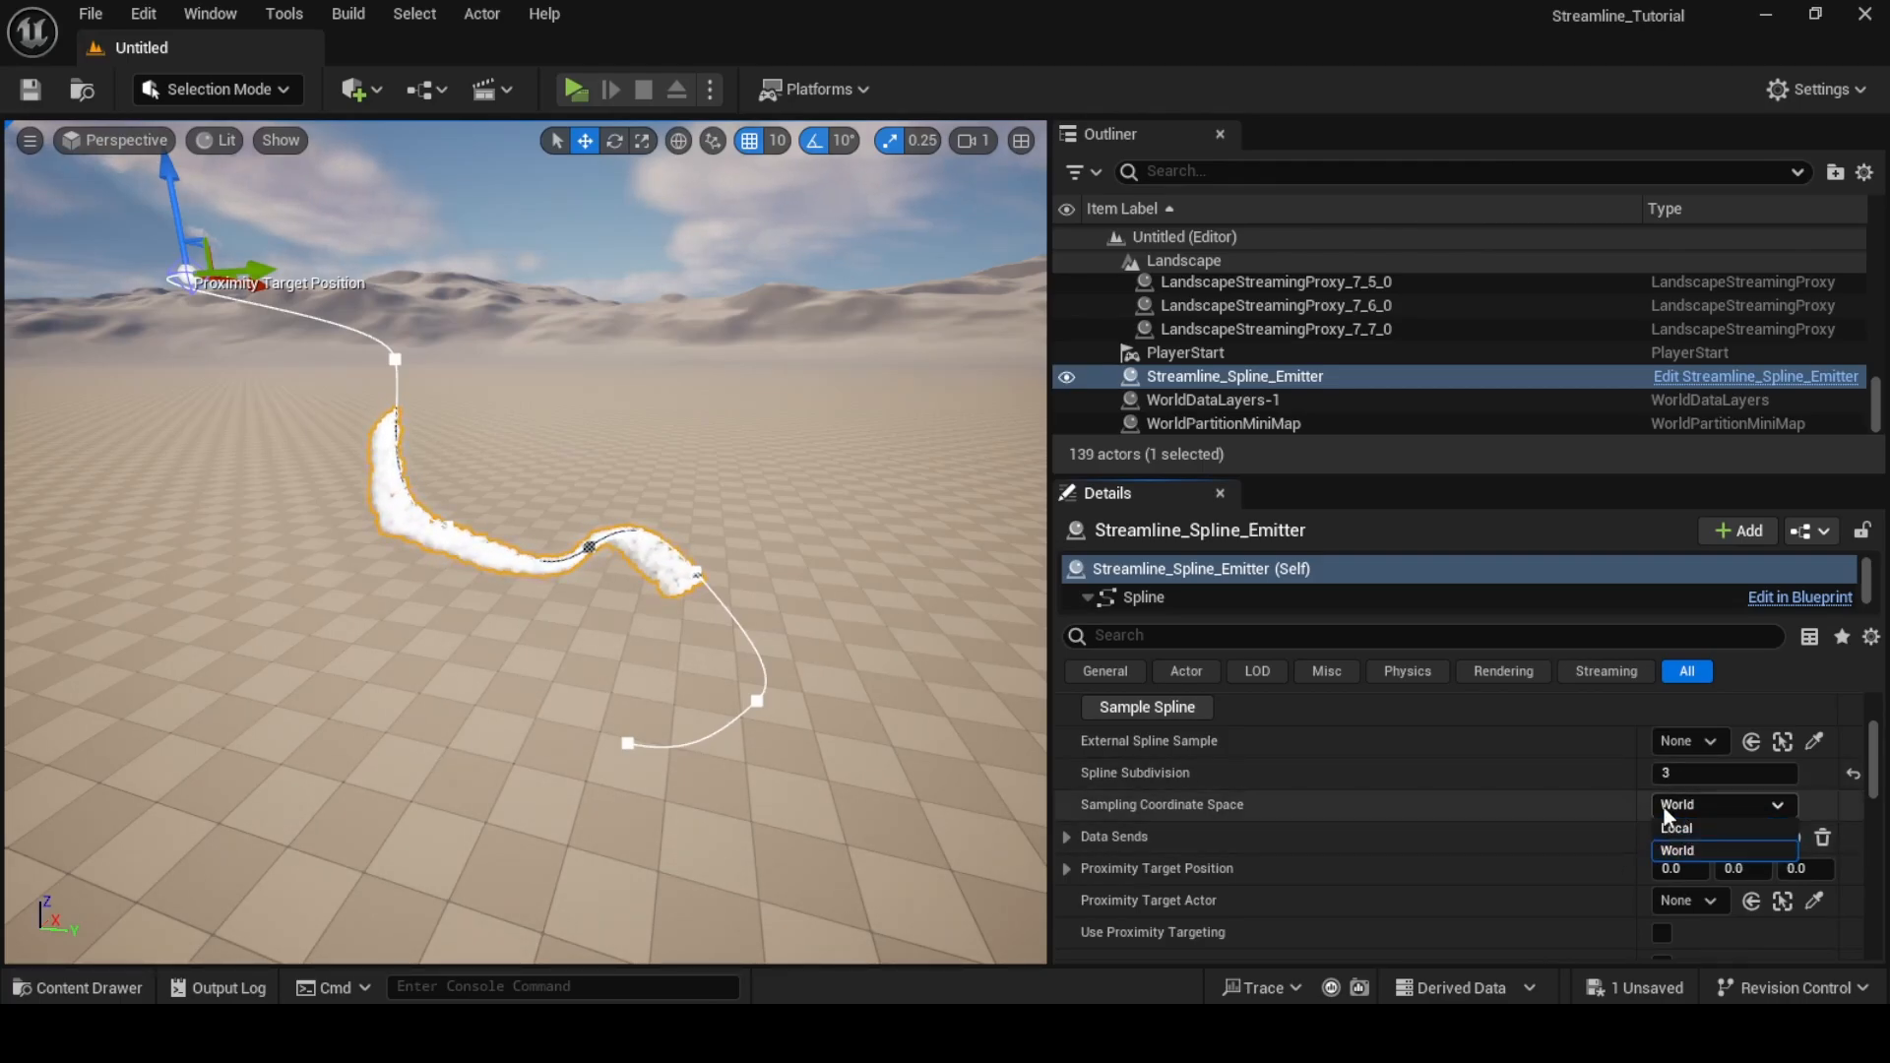
pyautogui.click(1622, 809)
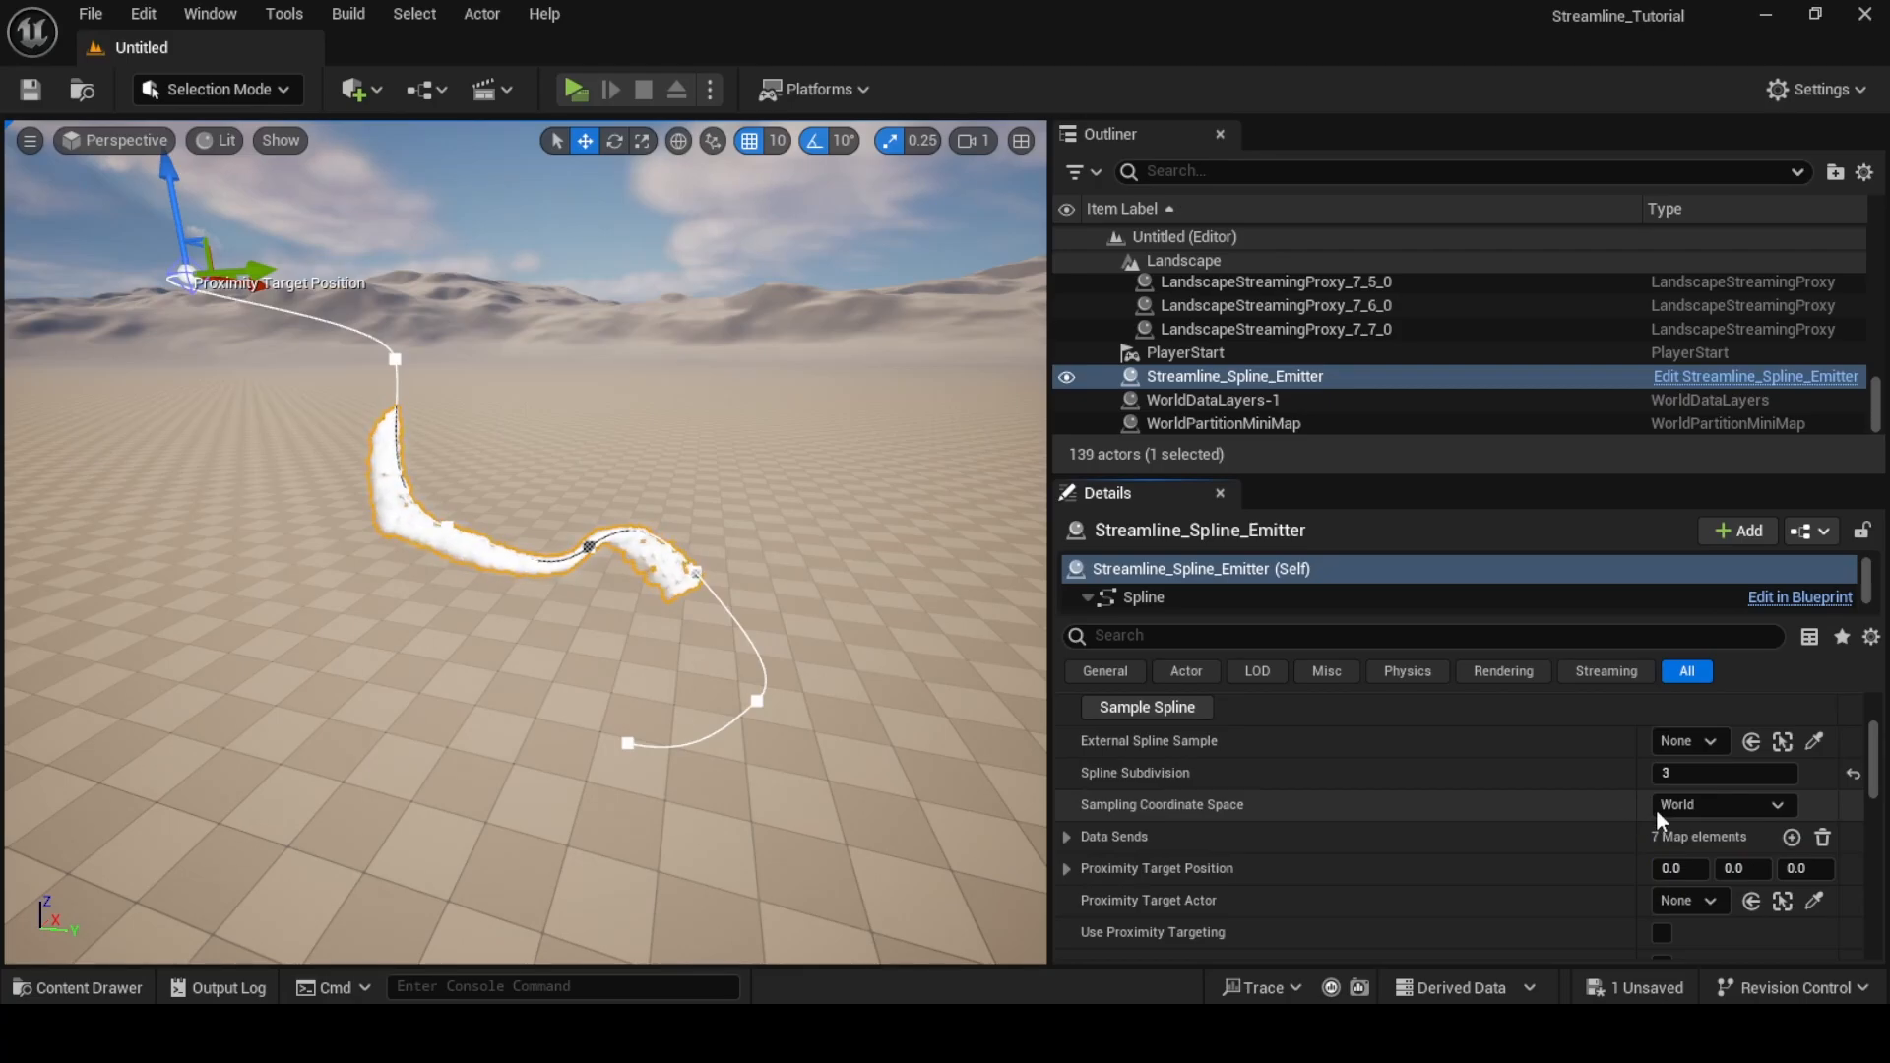
pyautogui.moveTo(1134, 777)
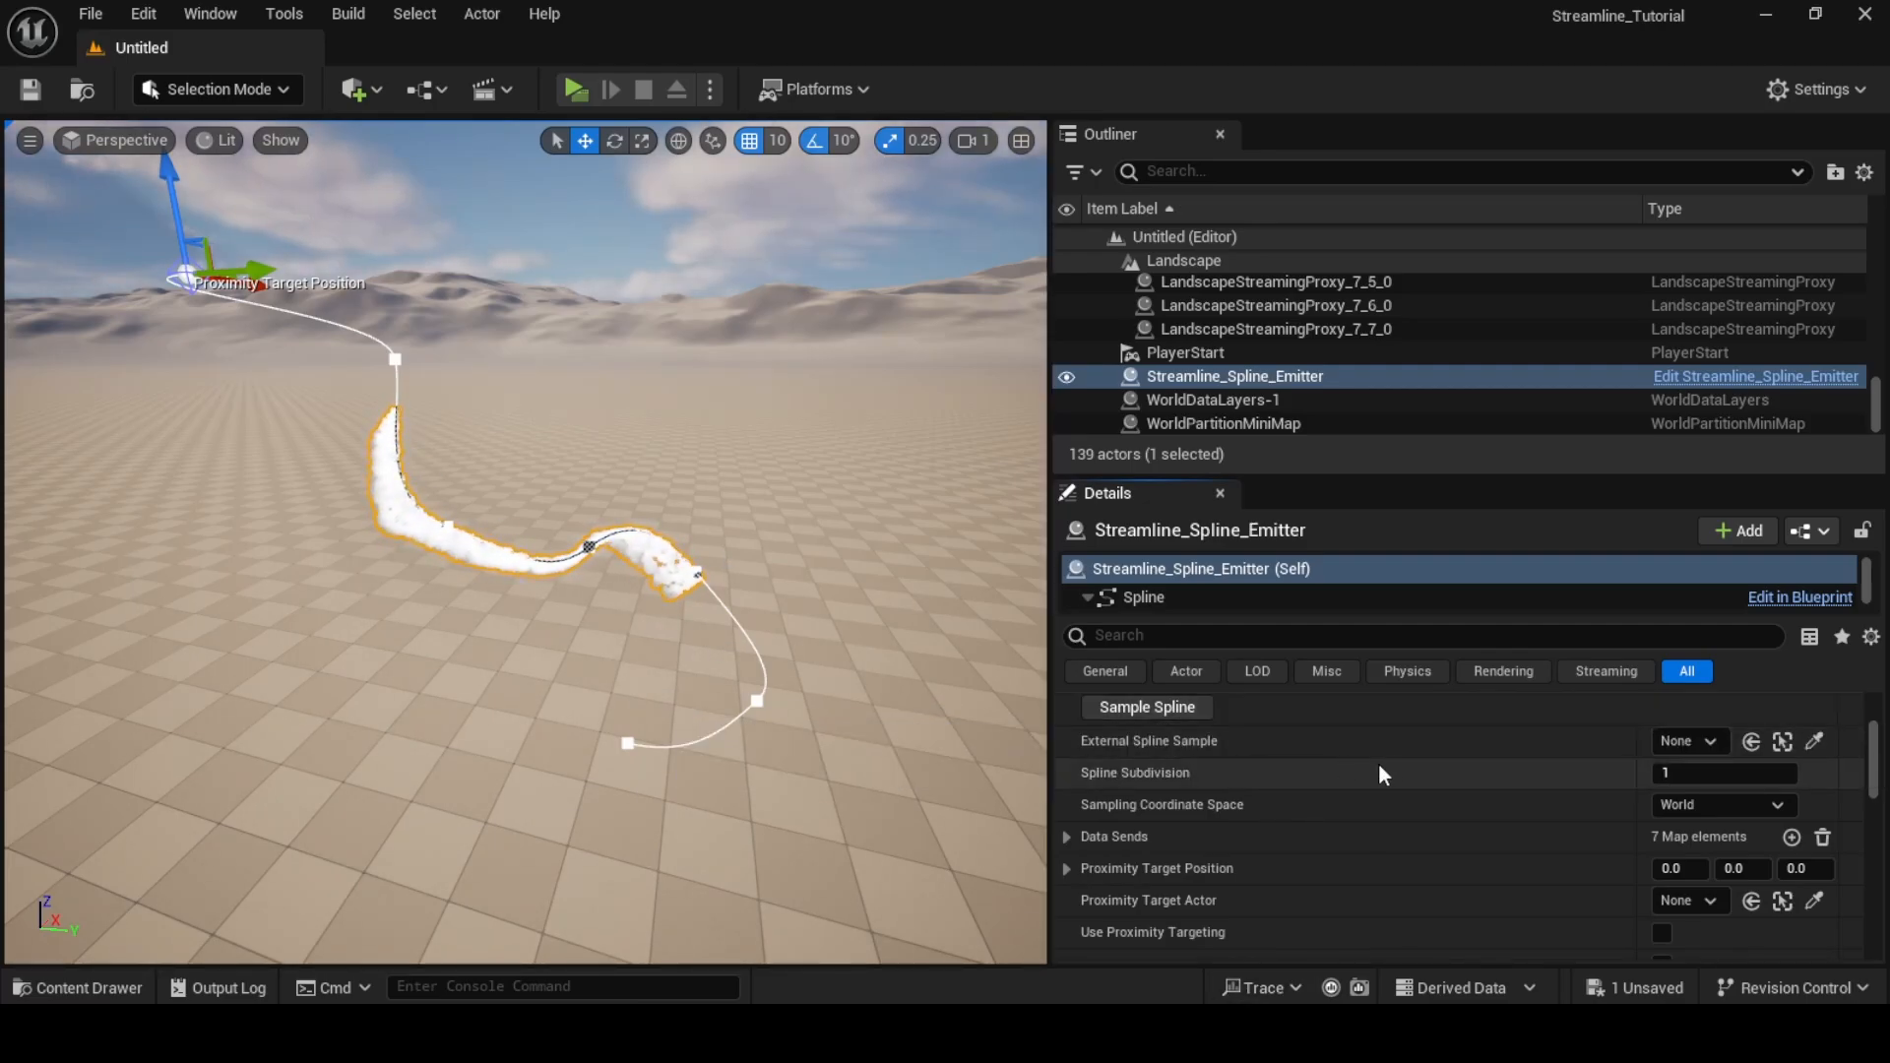
# - Open the emitter's assigned Spline_Fountain Niagara system and review the settings of its Shape Location Spline module
pyautogui.scroll(-5, 1573, 764)
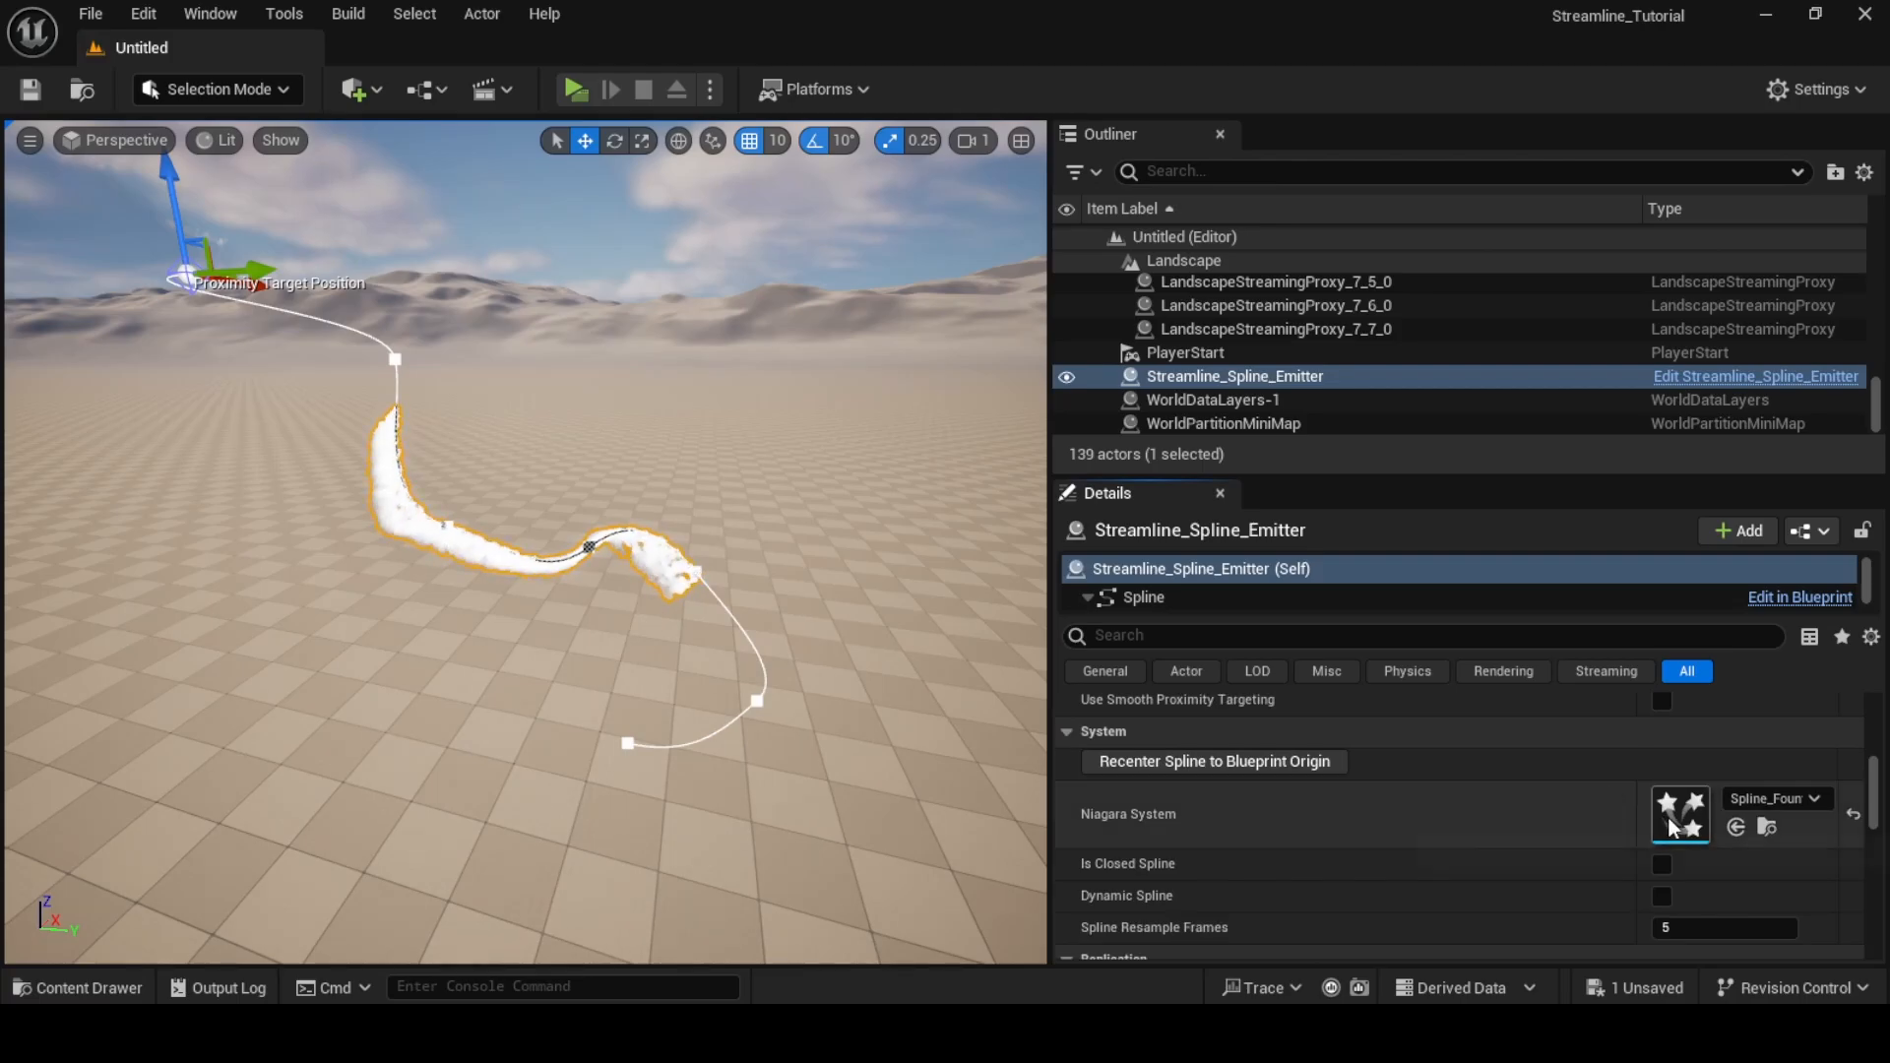
pyautogui.doubleClick(1670, 814)
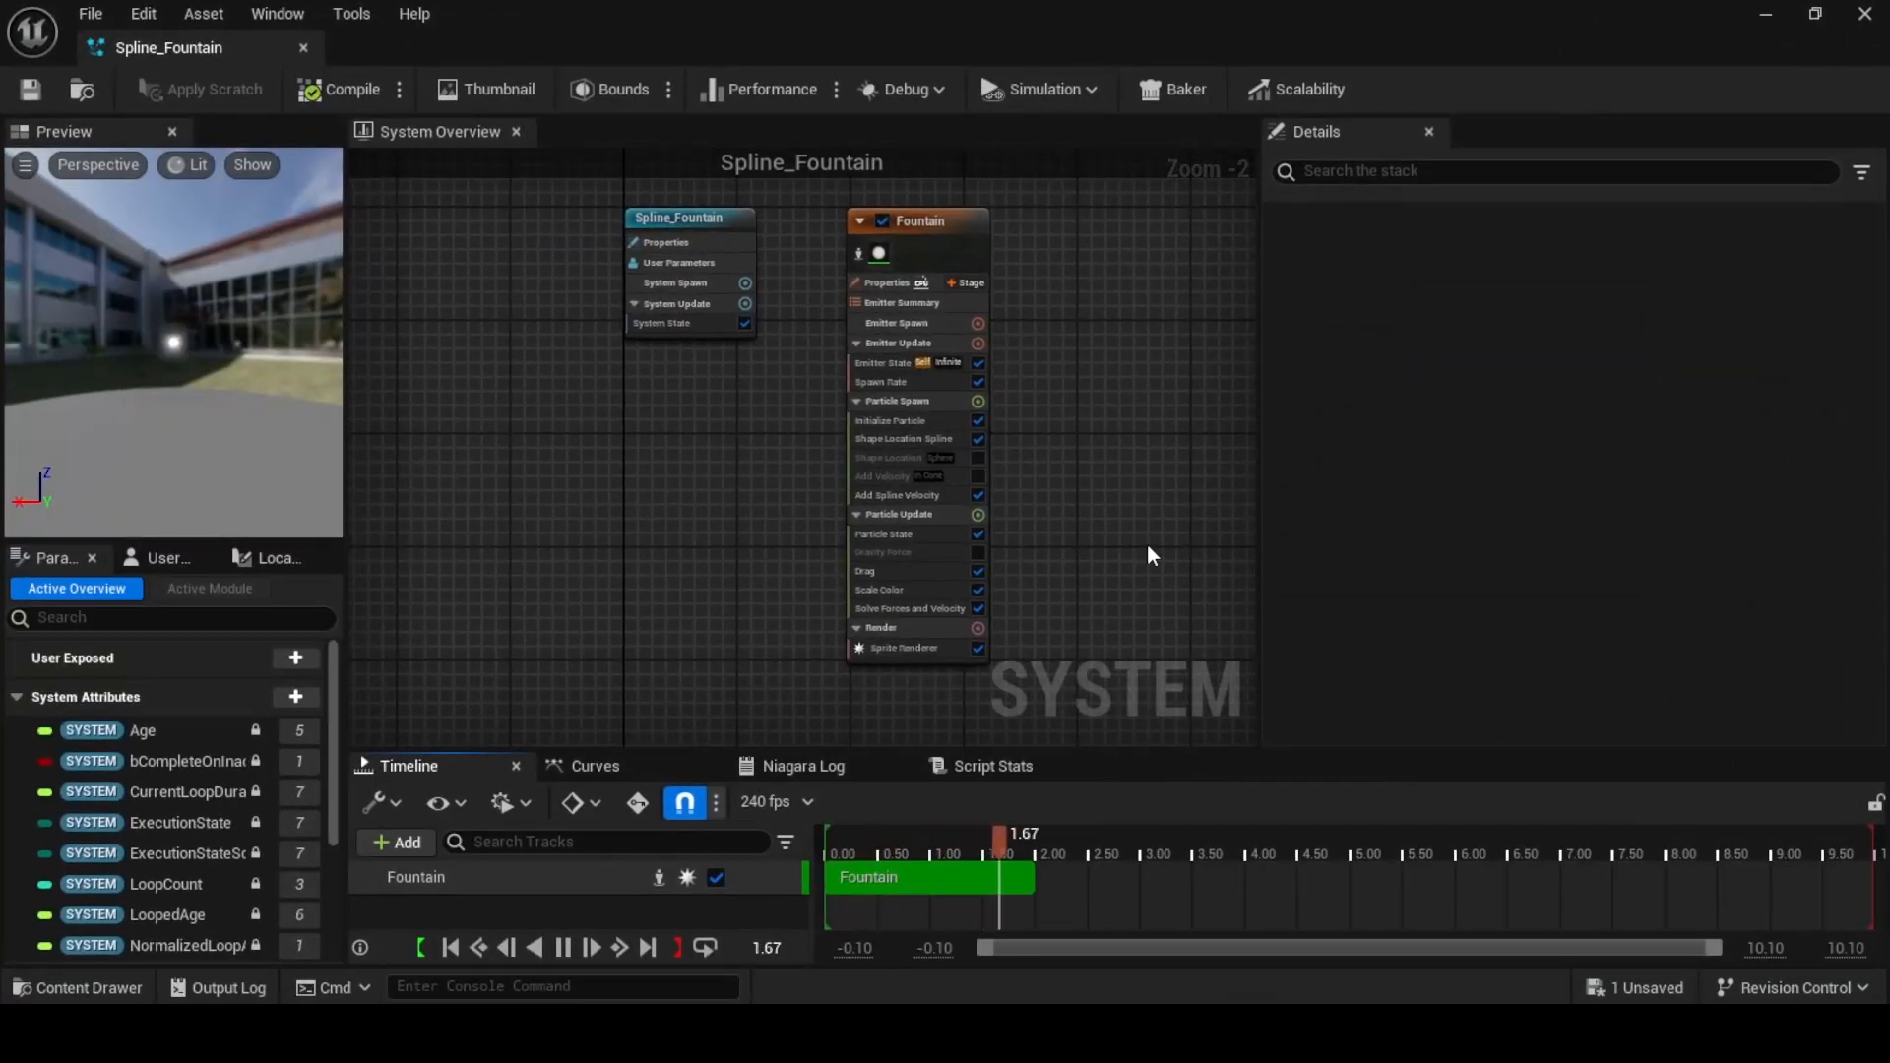
pyautogui.scroll(2, 1019, 378)
pyautogui.click(866, 455)
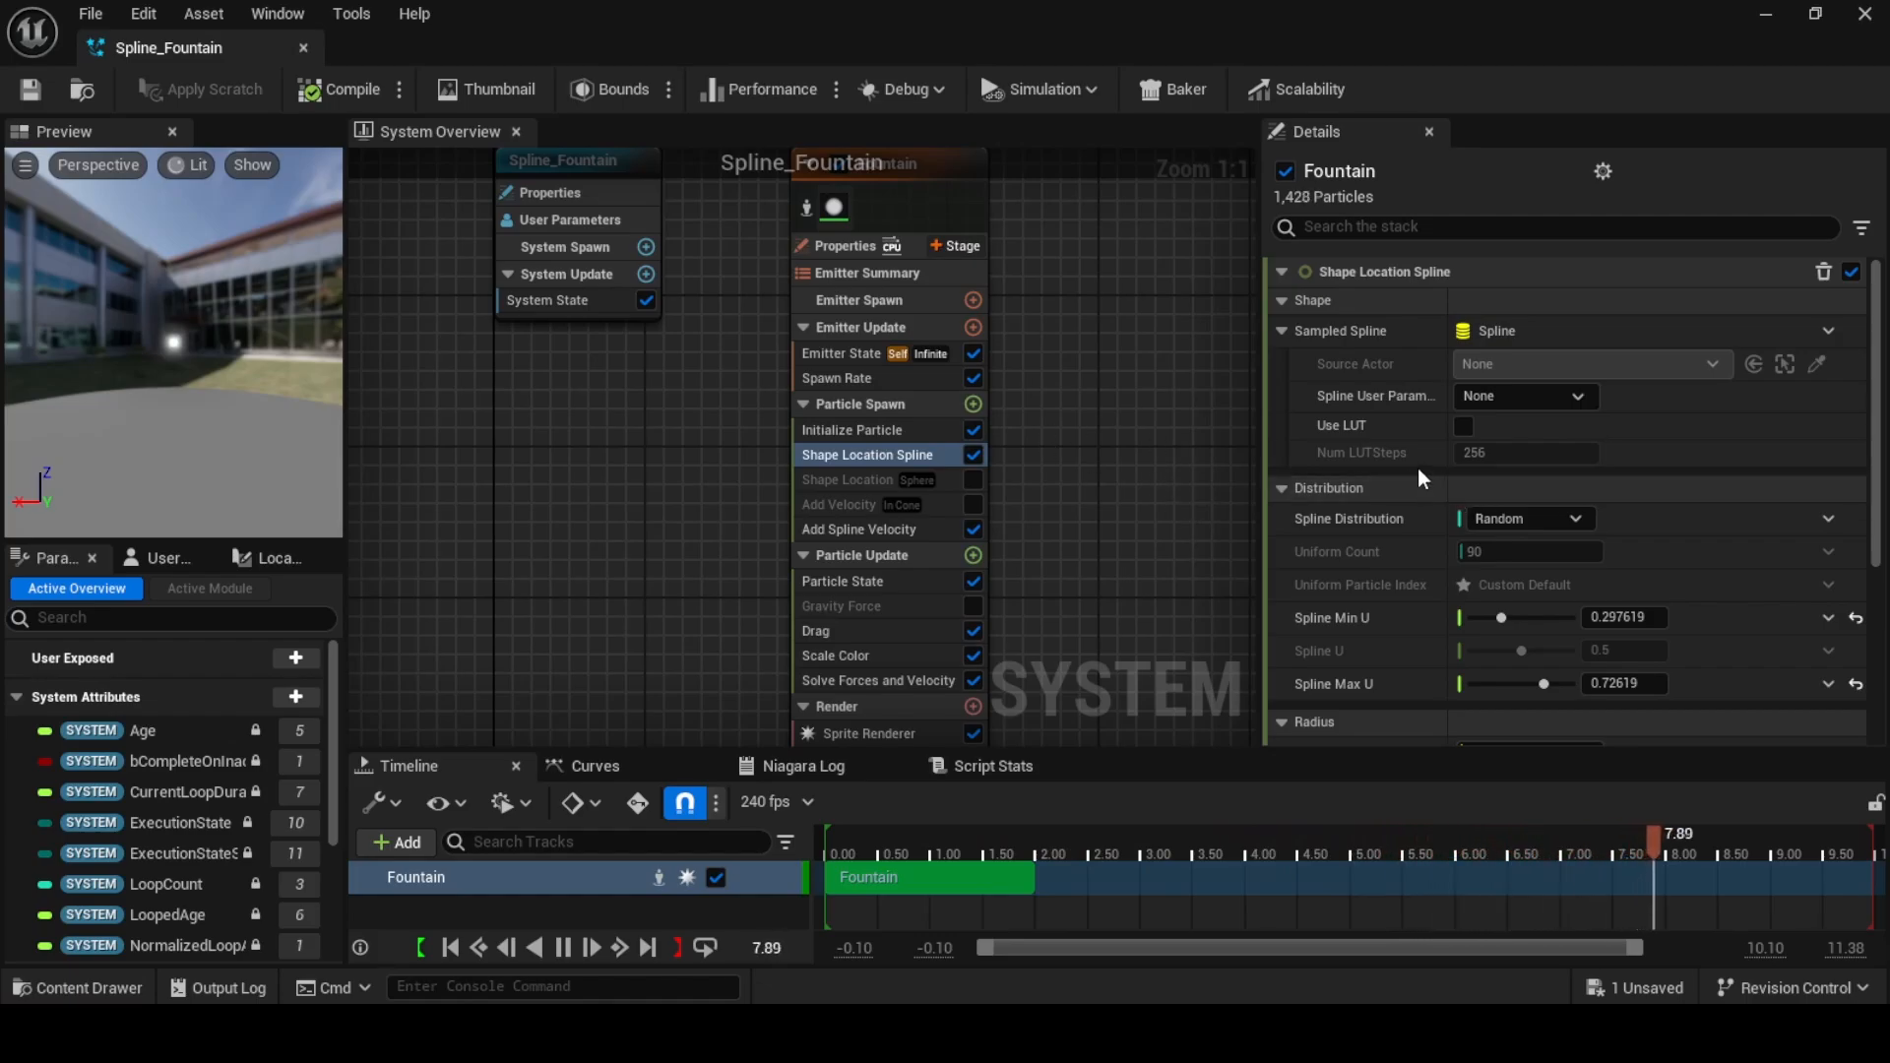
pyautogui.scroll(-5, 1437, 487)
pyautogui.scroll(-2, 1420, 478)
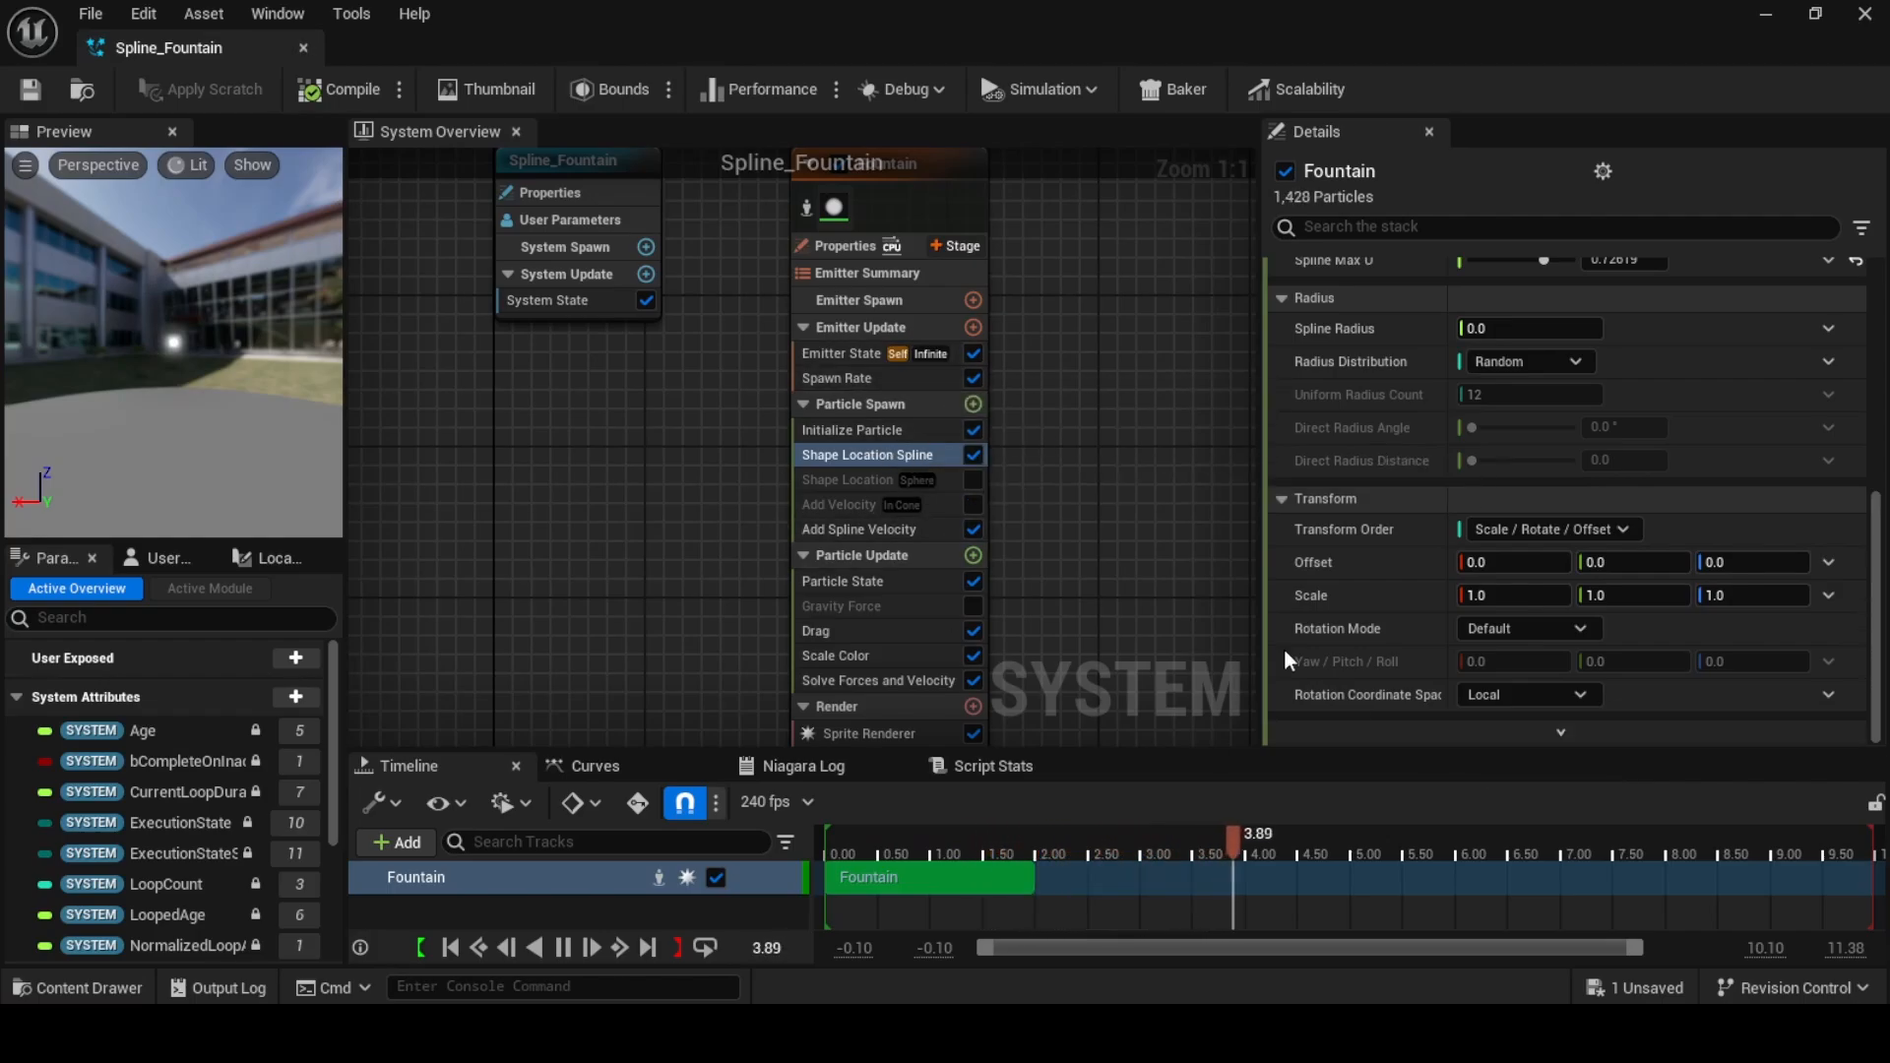
pyautogui.scroll(3, 1417, 713)
pyautogui.scroll(5, 1422, 703)
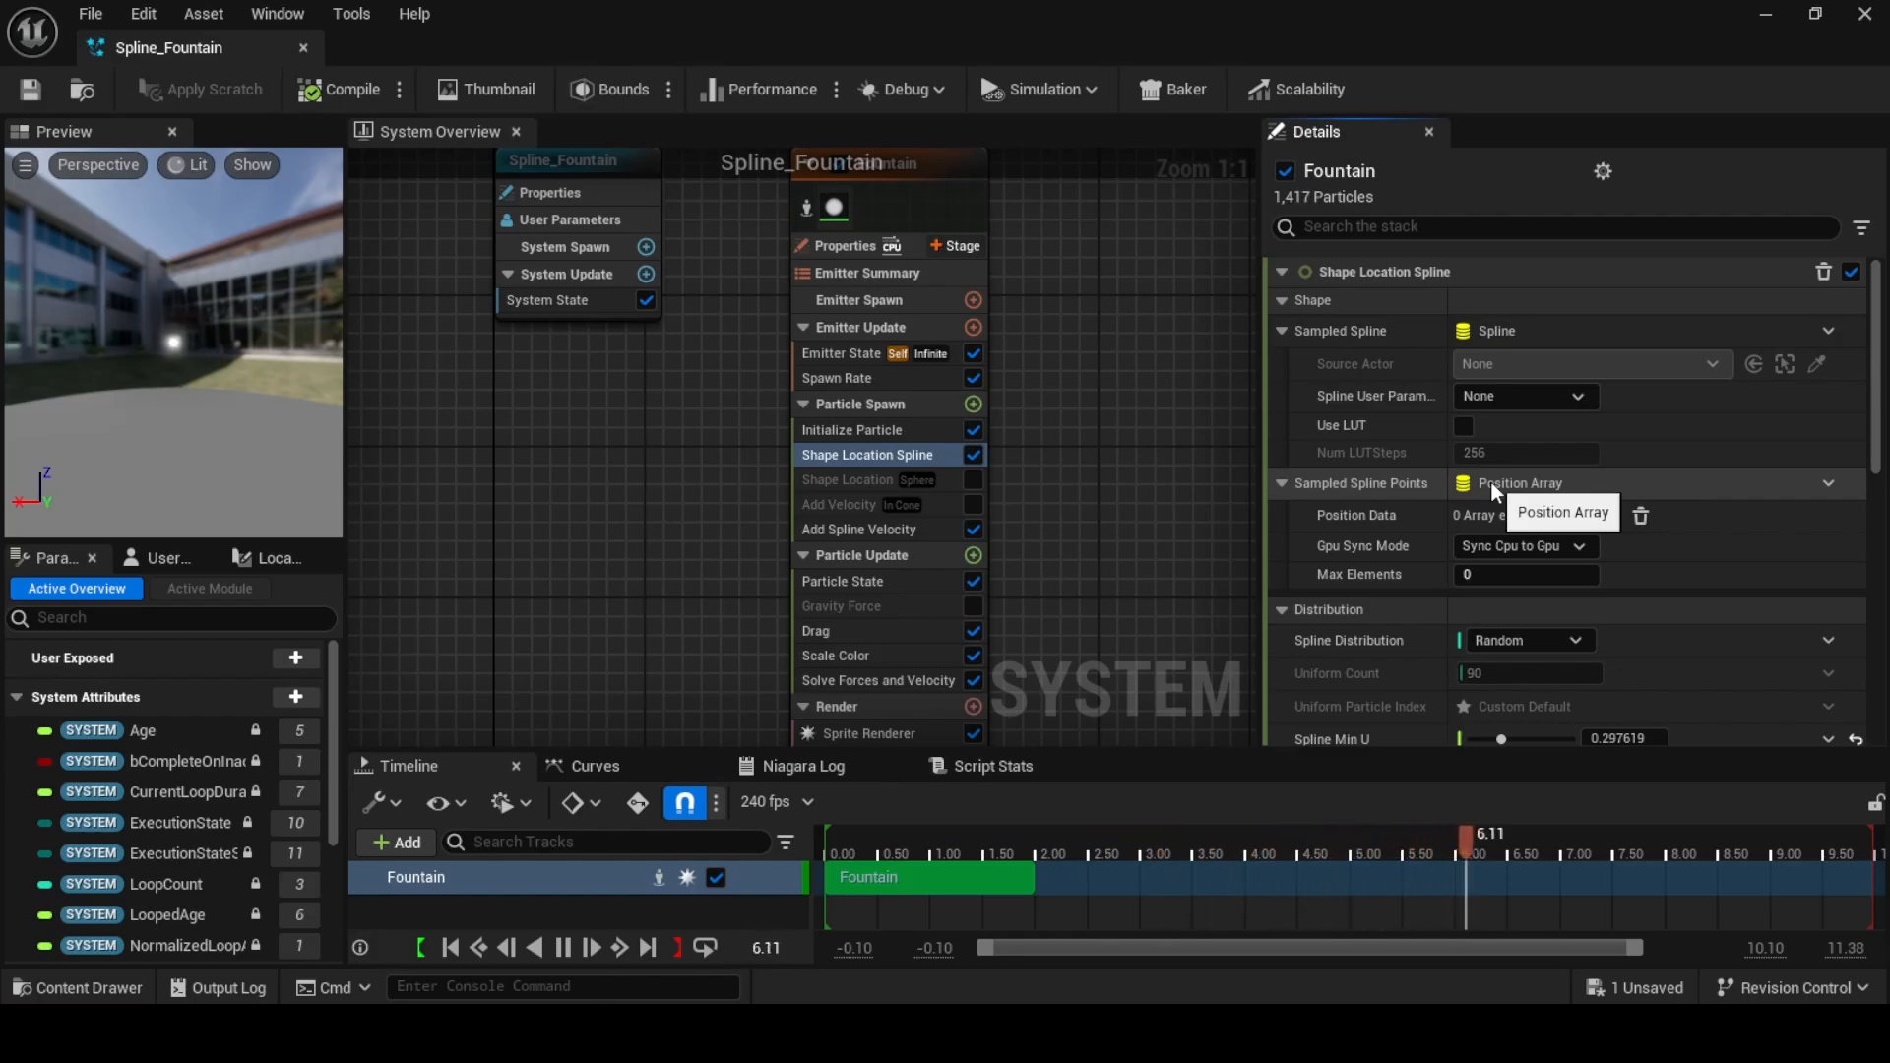
# - Look through the parameter sources offered for the module's Sampled Spline Points input
pyautogui.click(1828, 483)
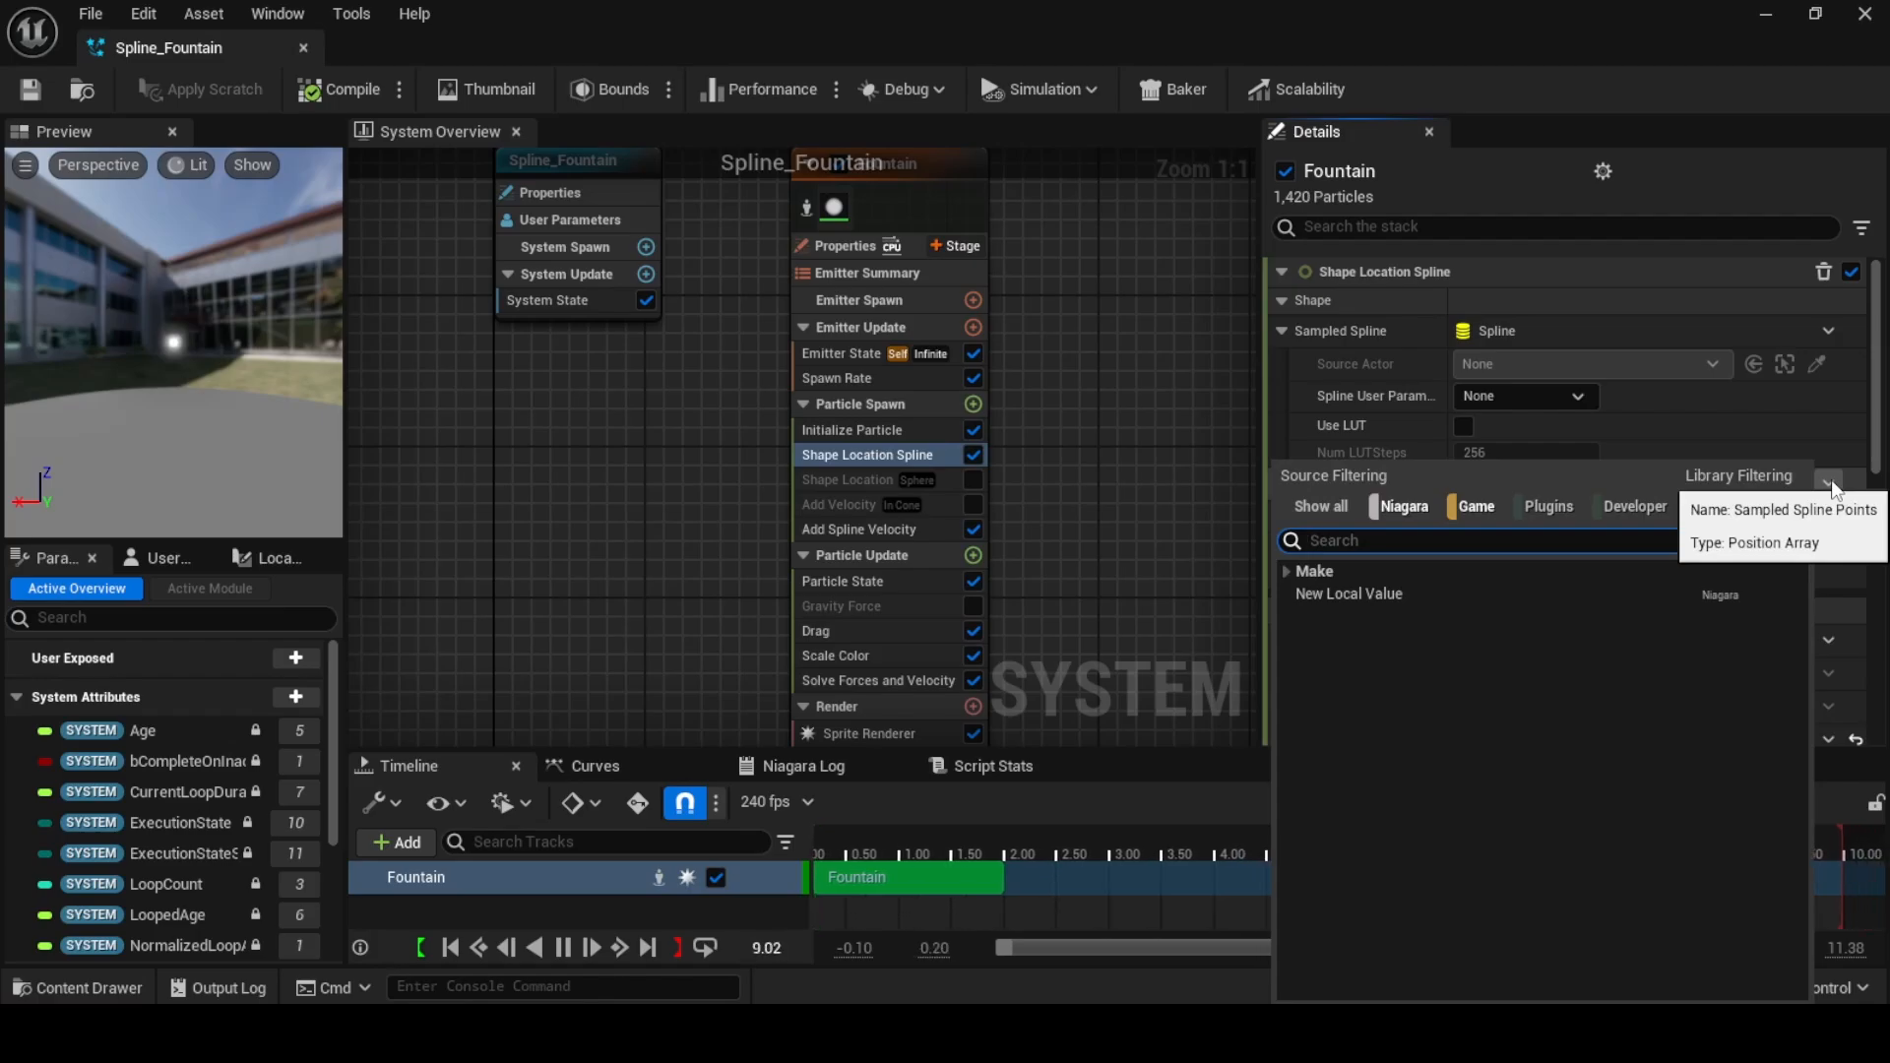
pyautogui.click(1286, 571)
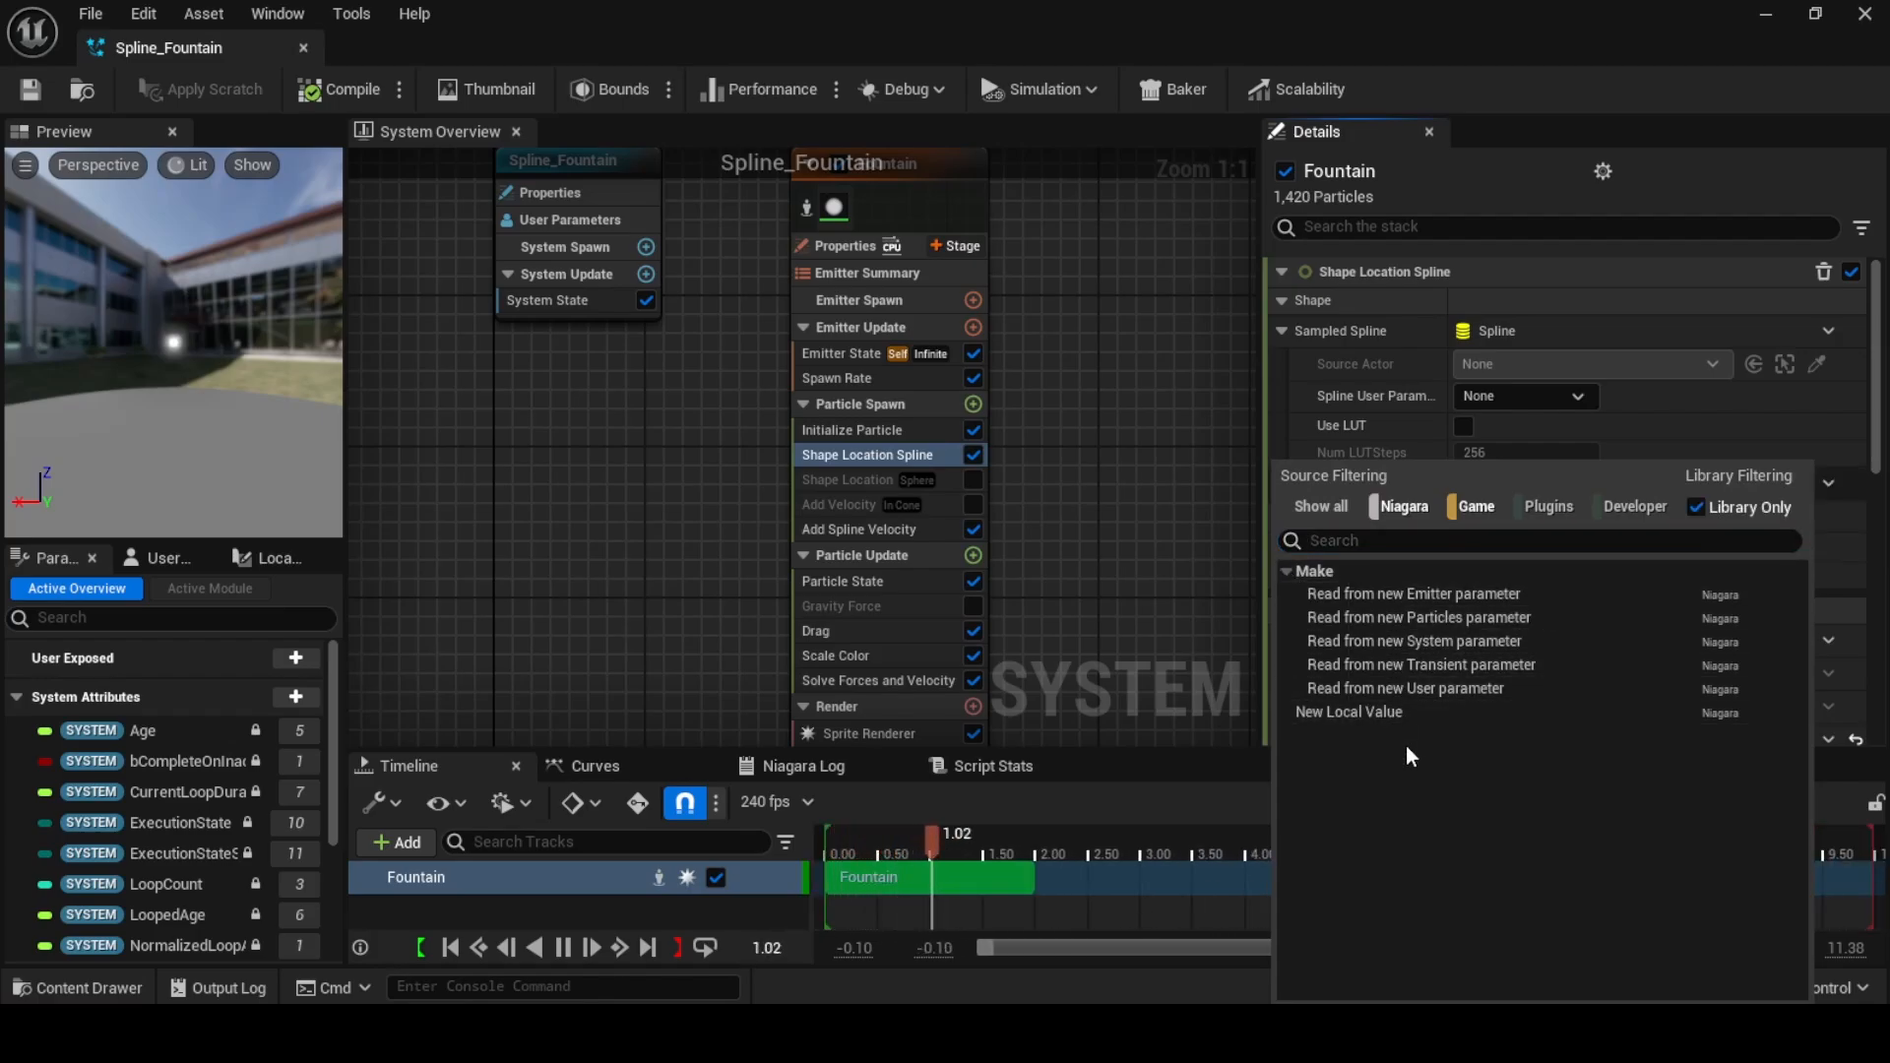
pyautogui.click(1132, 503)
# - Add a user-exposed Position Array parameter named SampledSplinePoints to the Niagara system
pyautogui.click(158, 558)
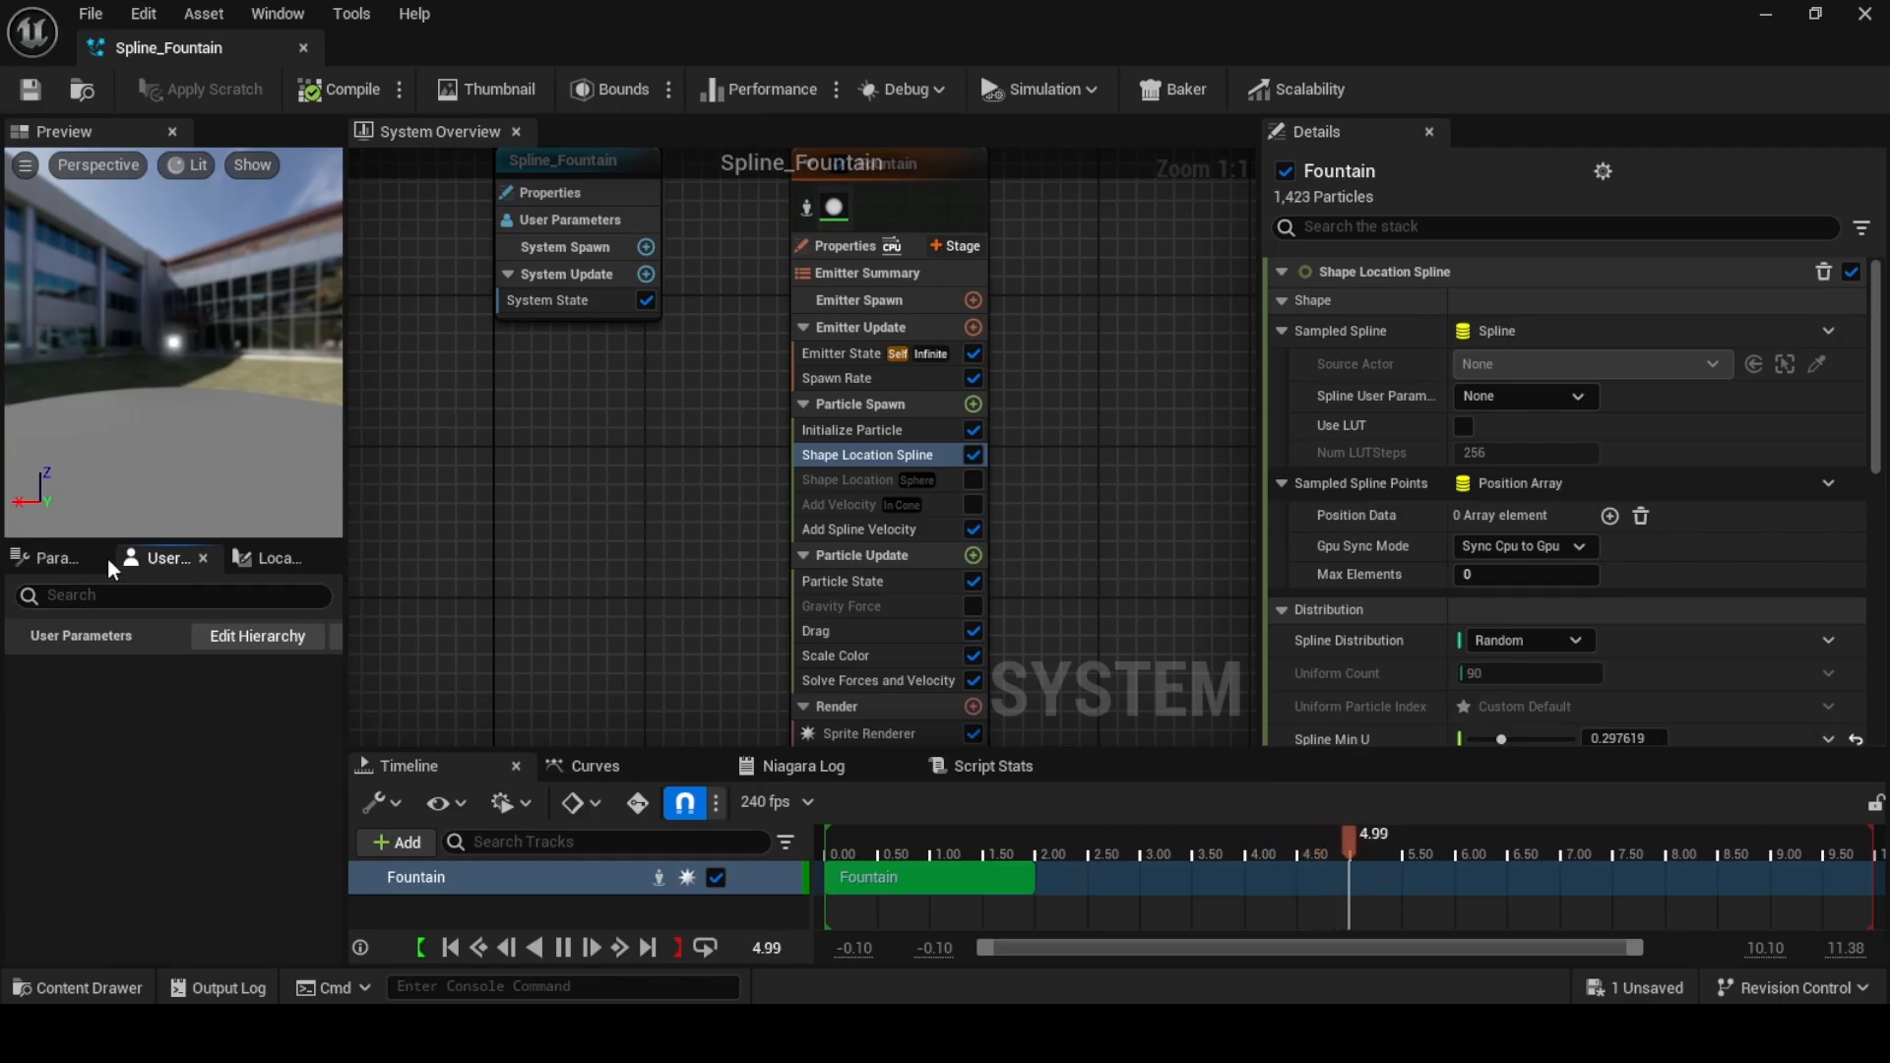
pyautogui.click(69, 558)
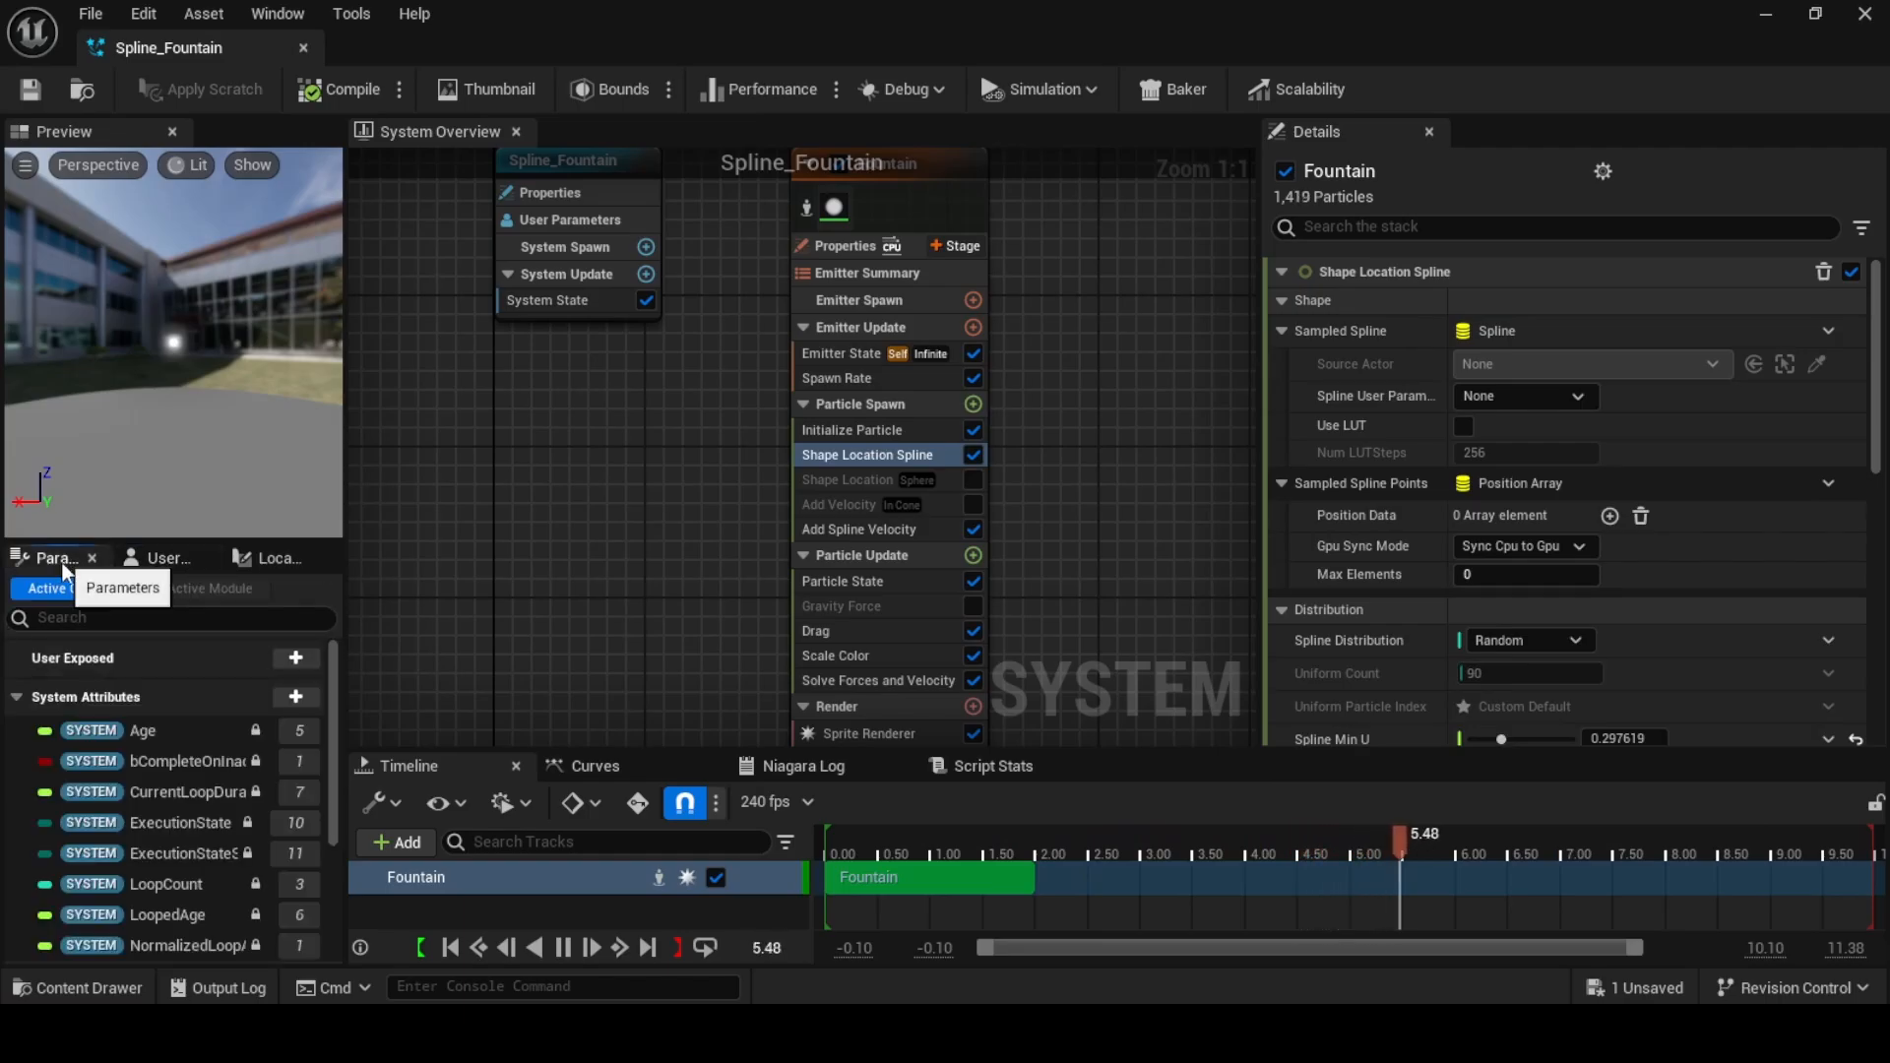
pyautogui.click(294, 659)
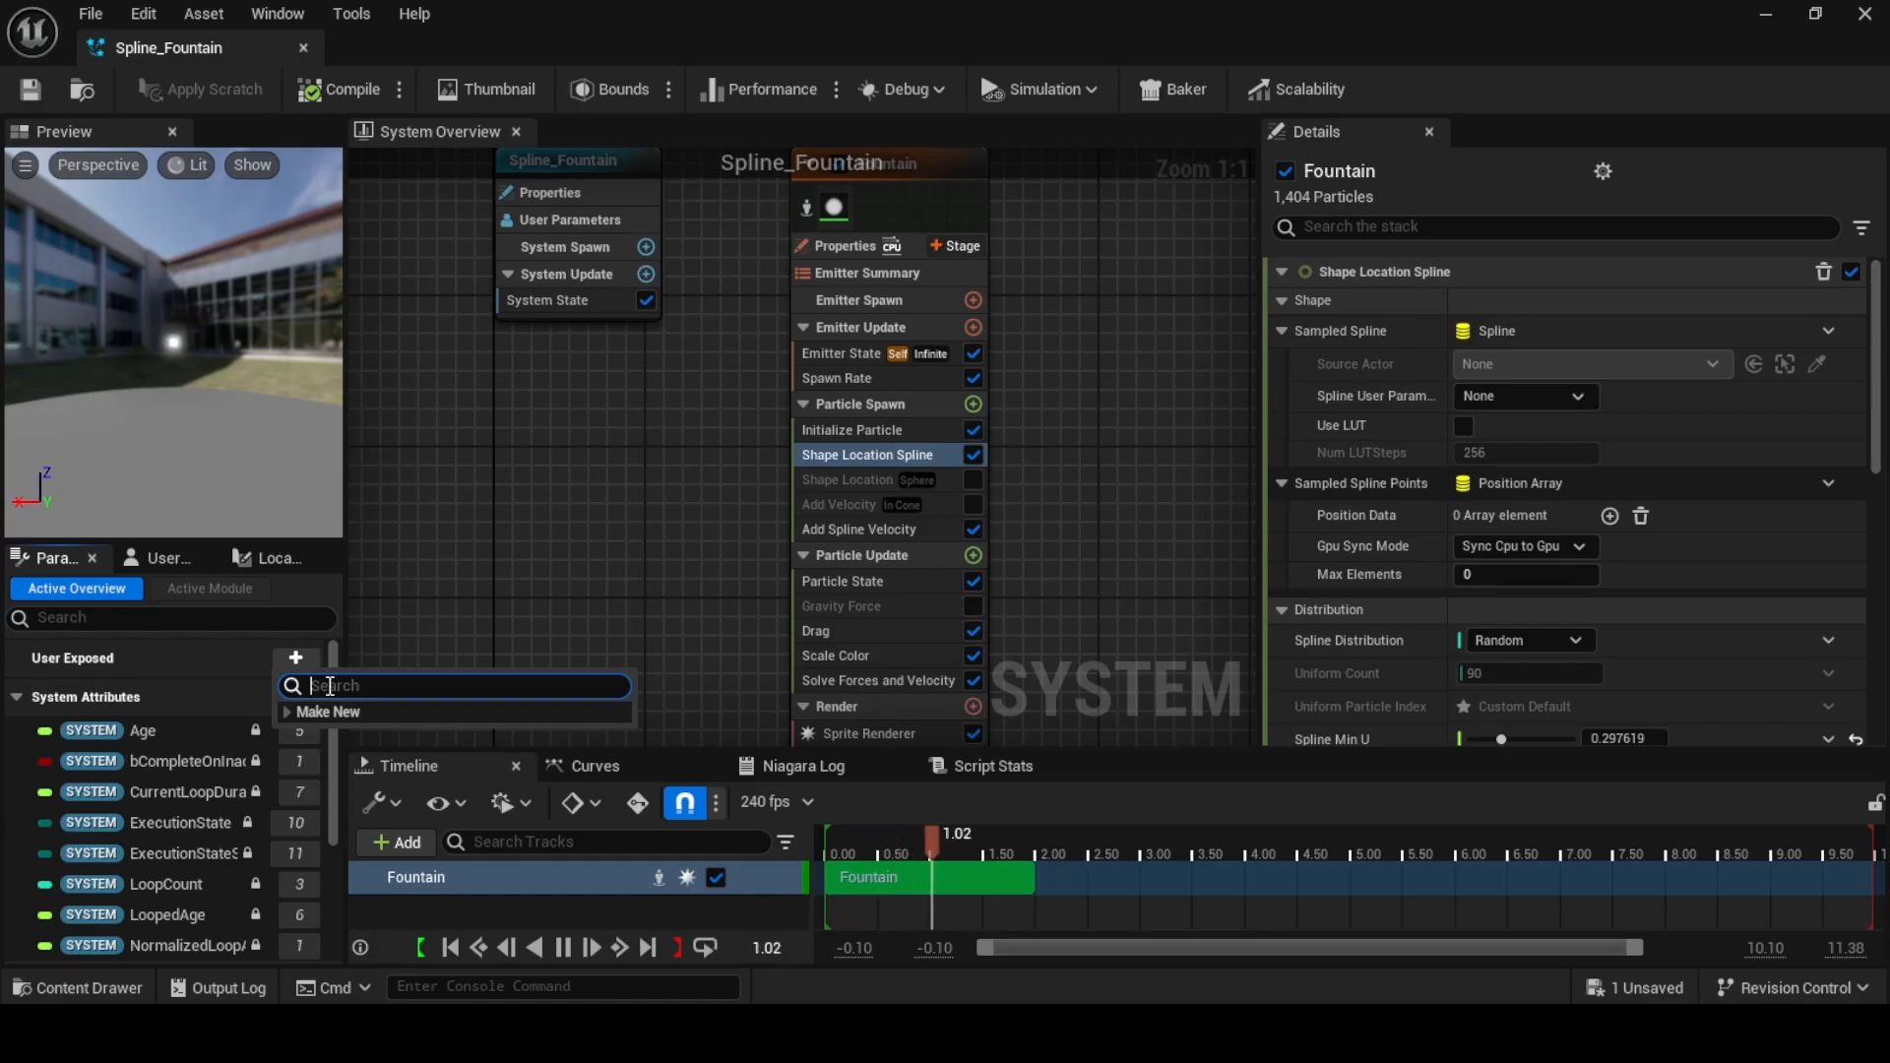
pyautogui.write('pos')
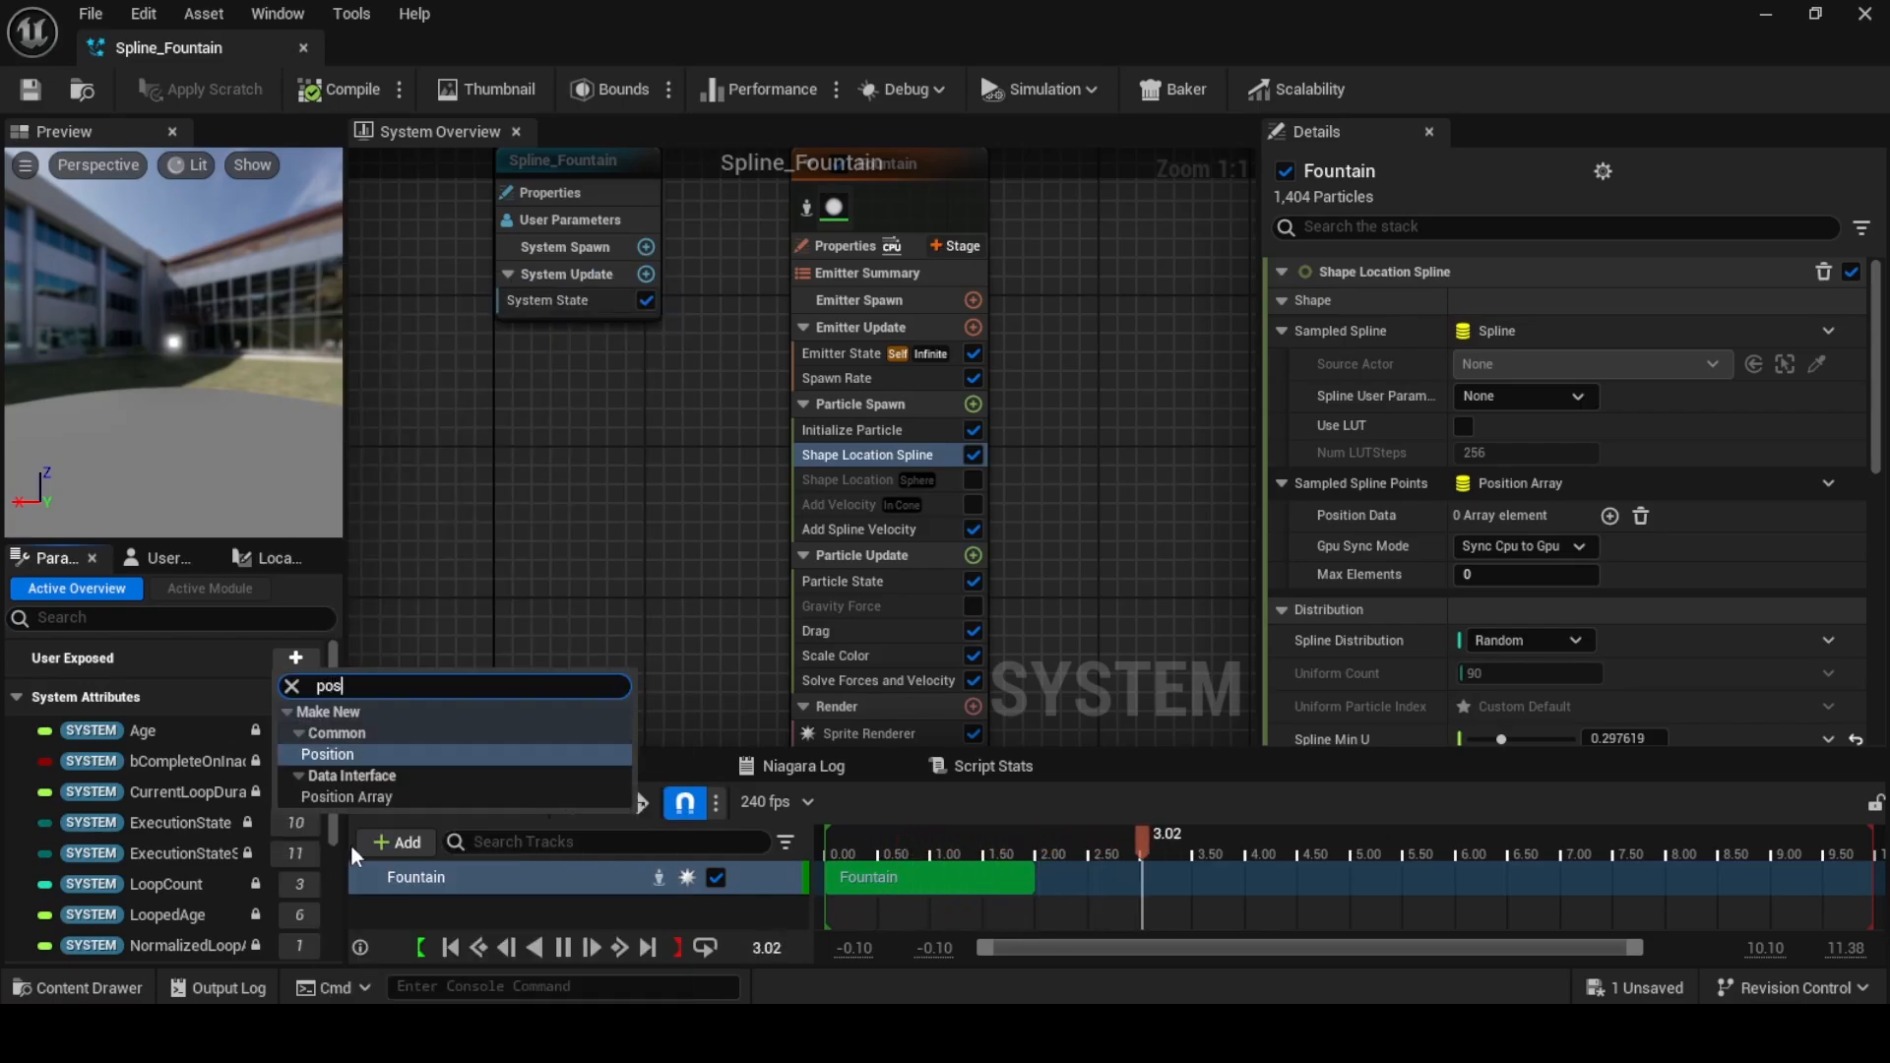
pyautogui.click(364, 797)
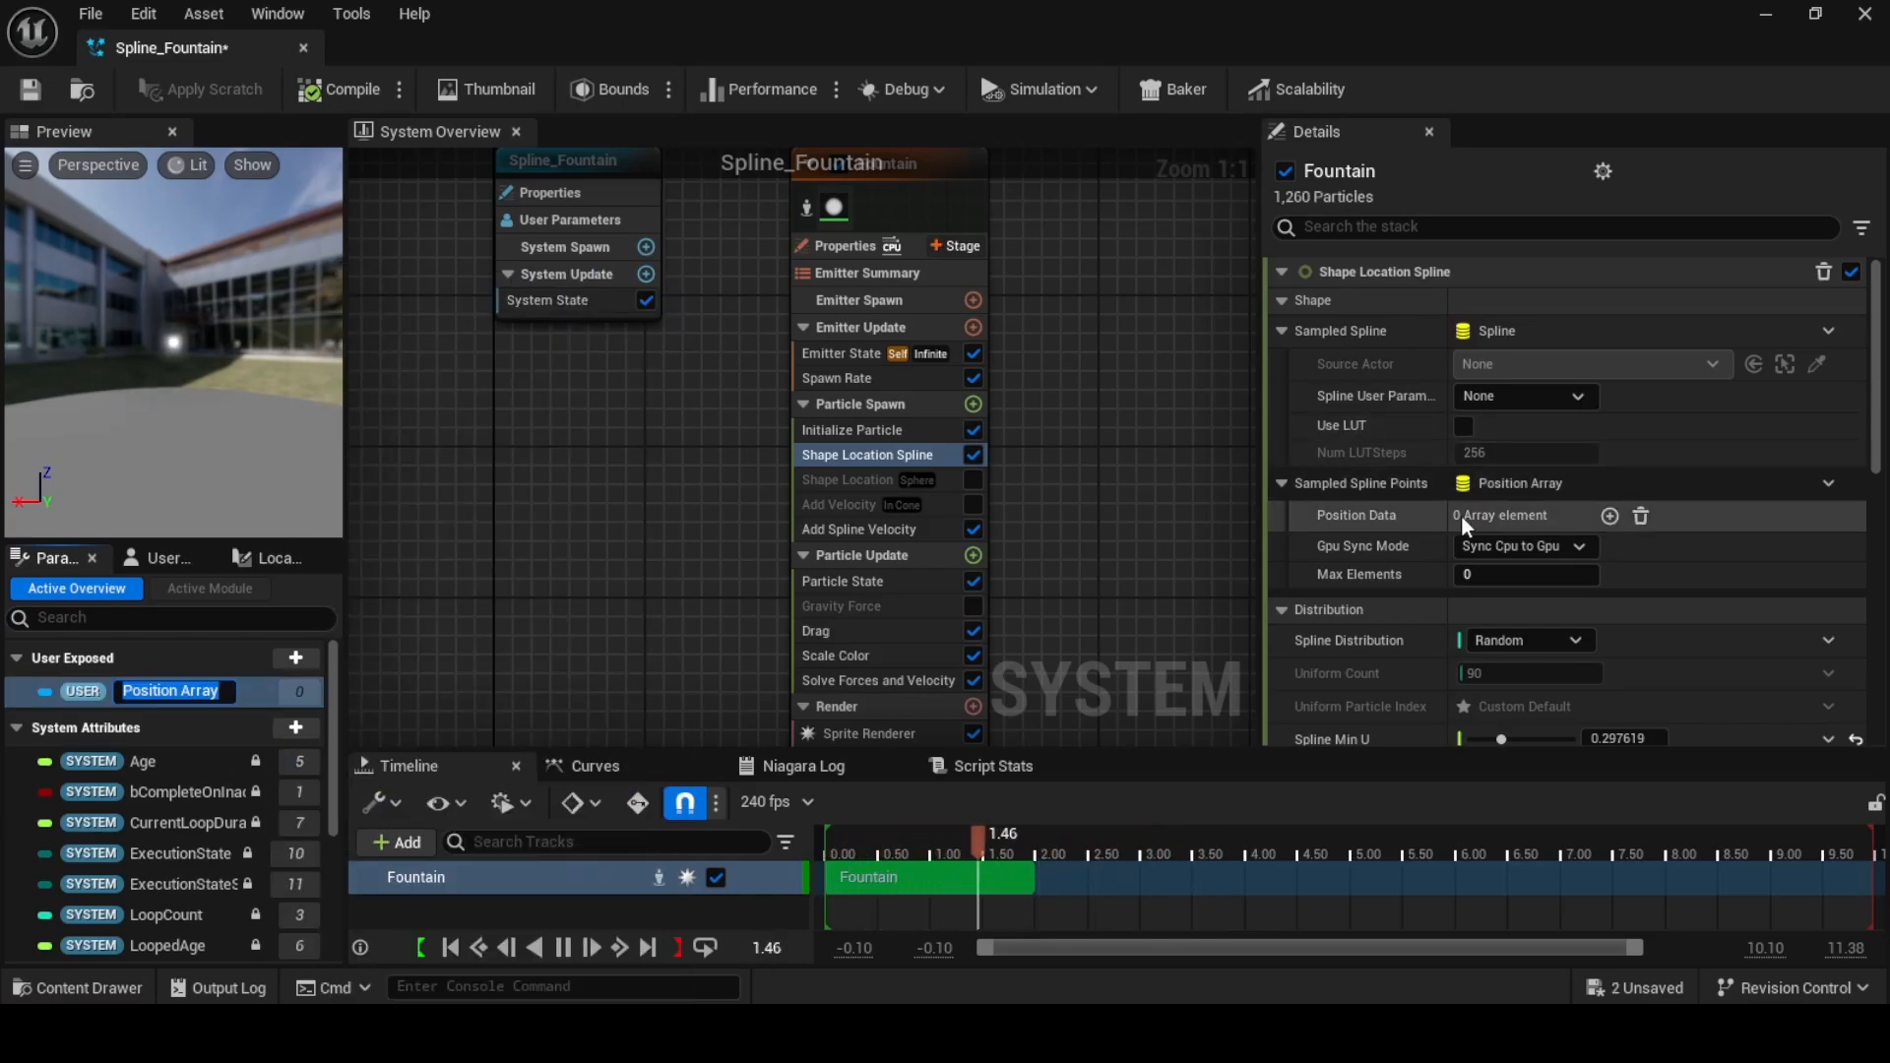
pyautogui.write('S')
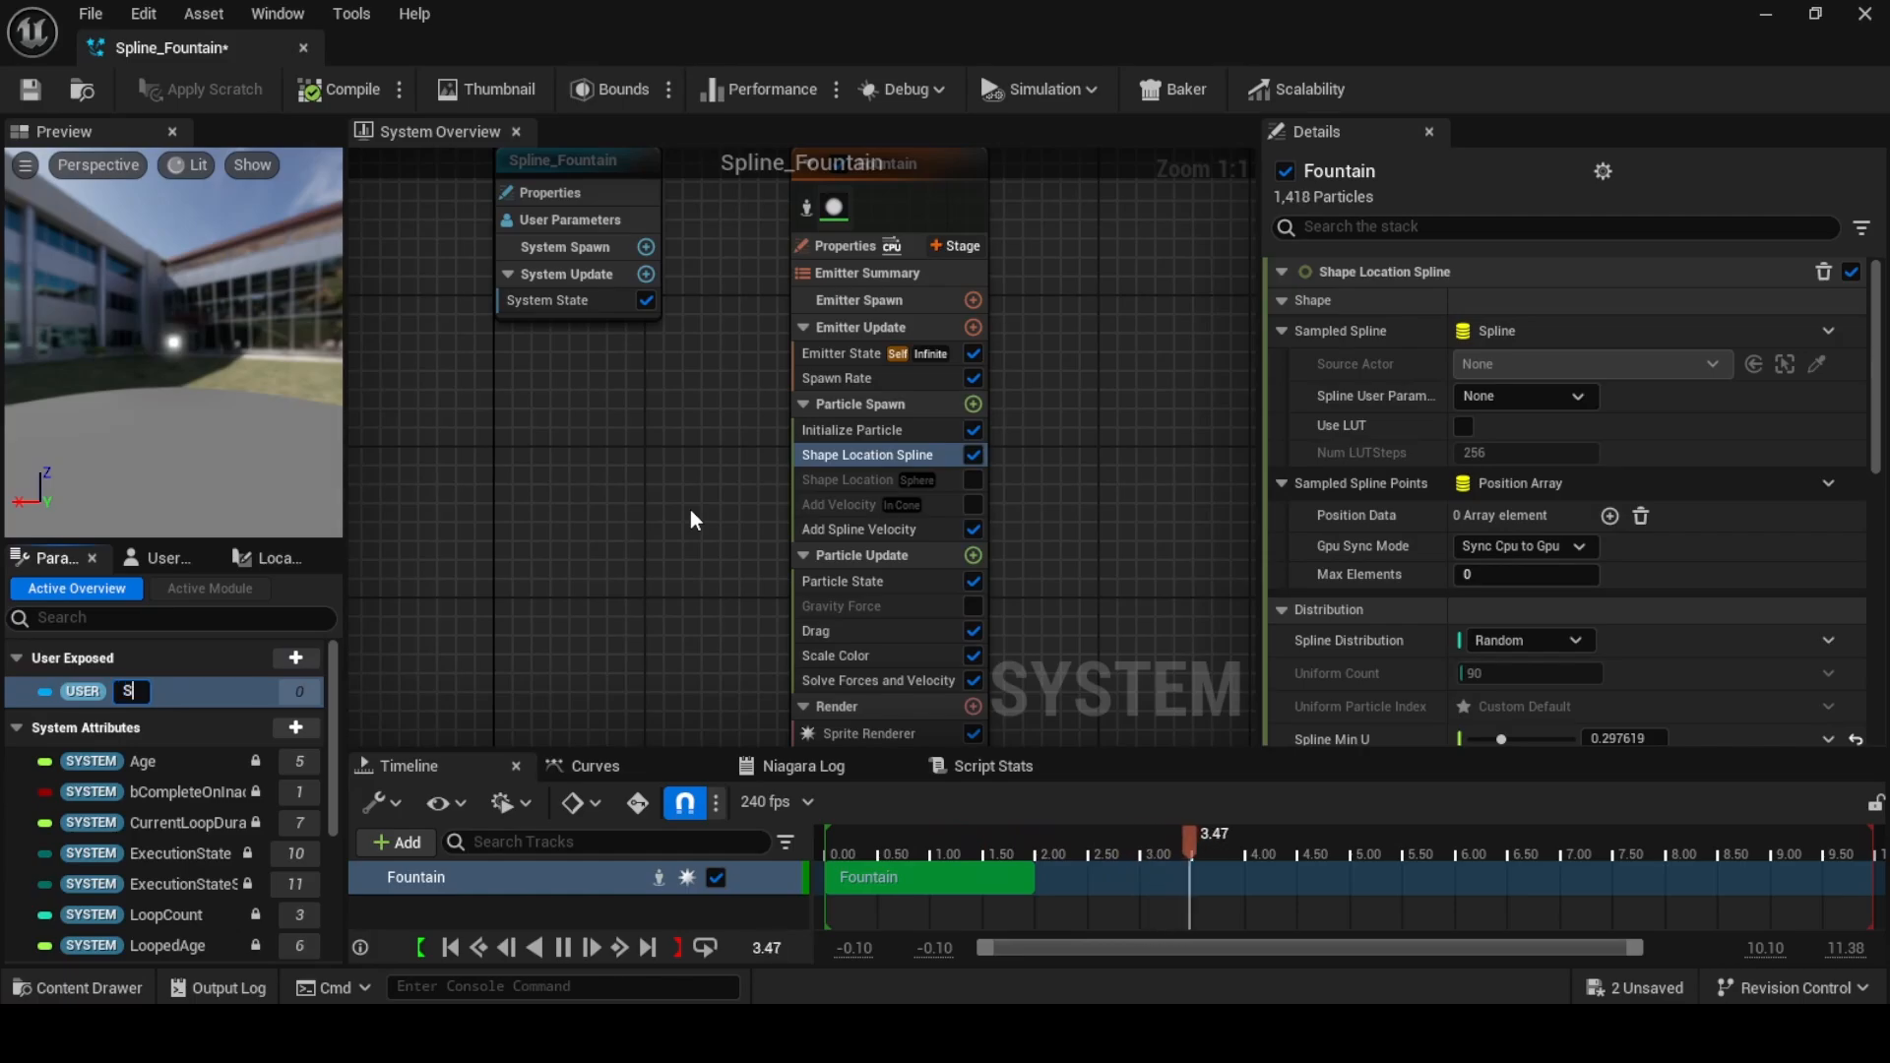
pyautogui.write('ampledSpli')
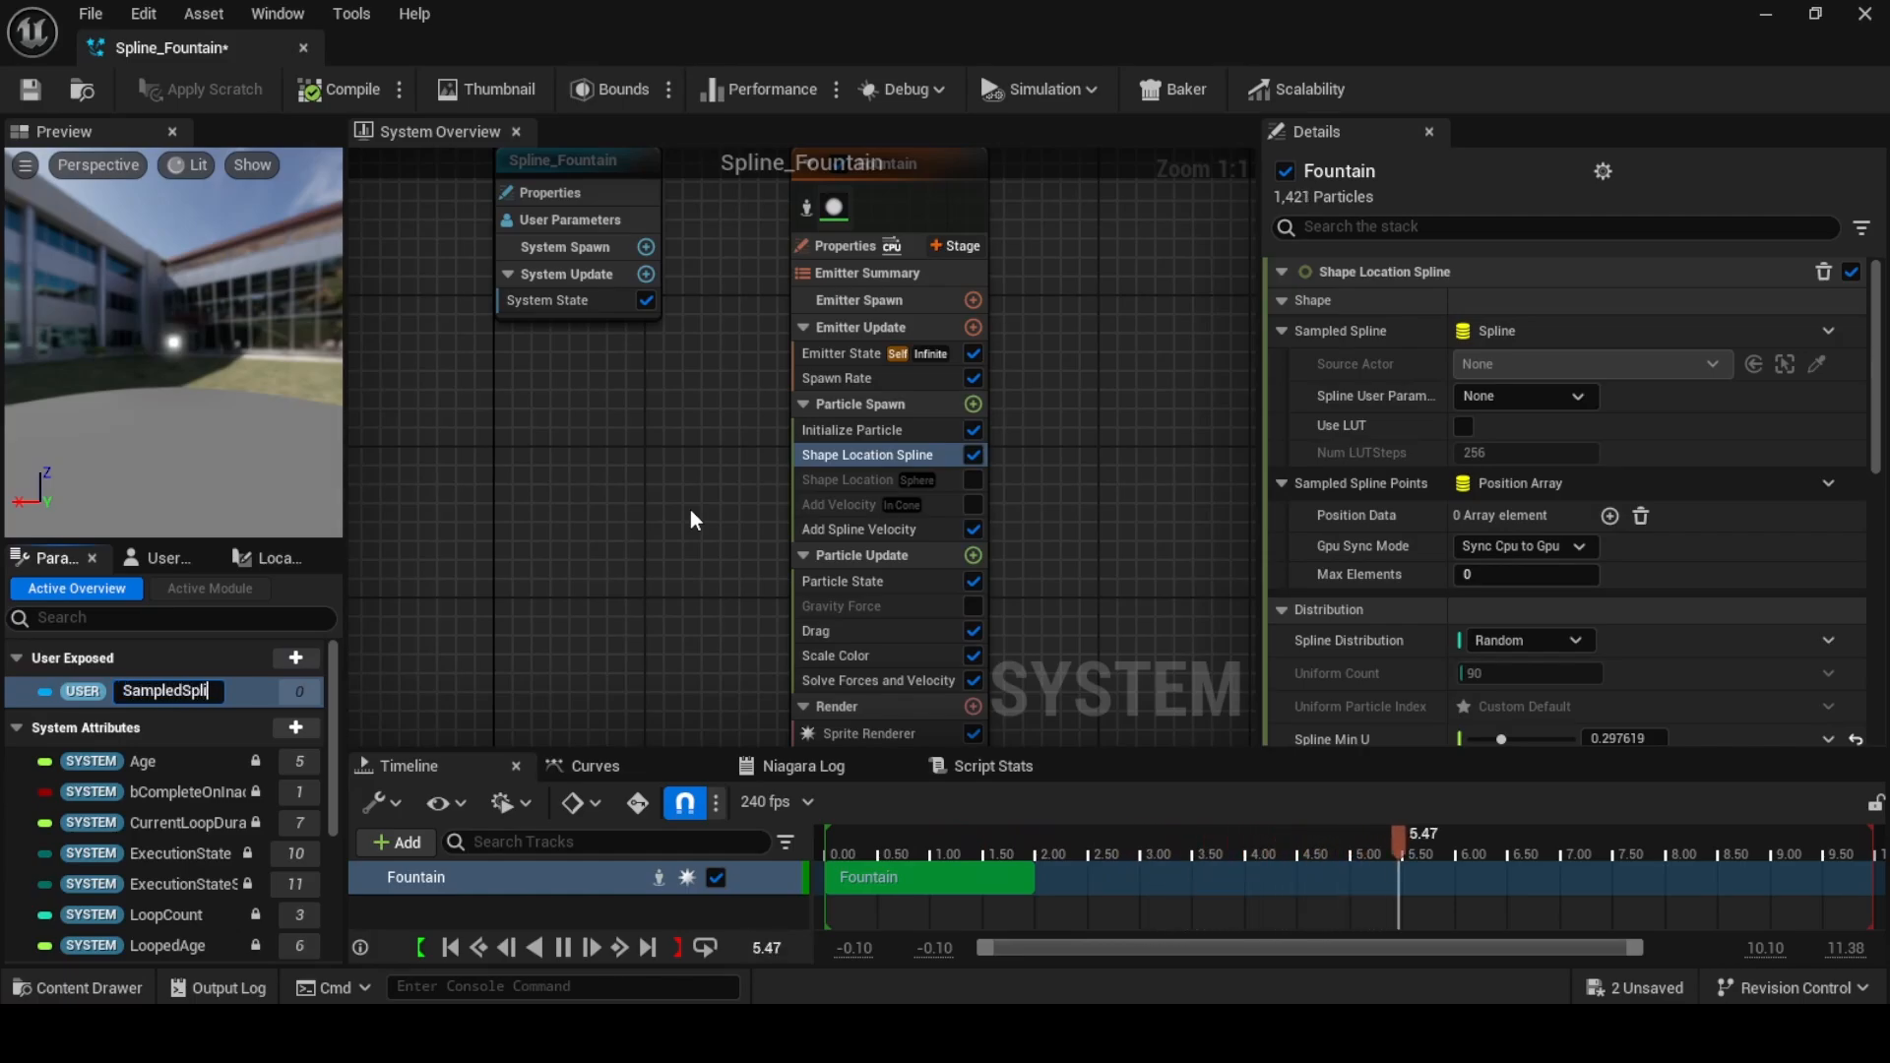
pyautogui.write('nePoints')
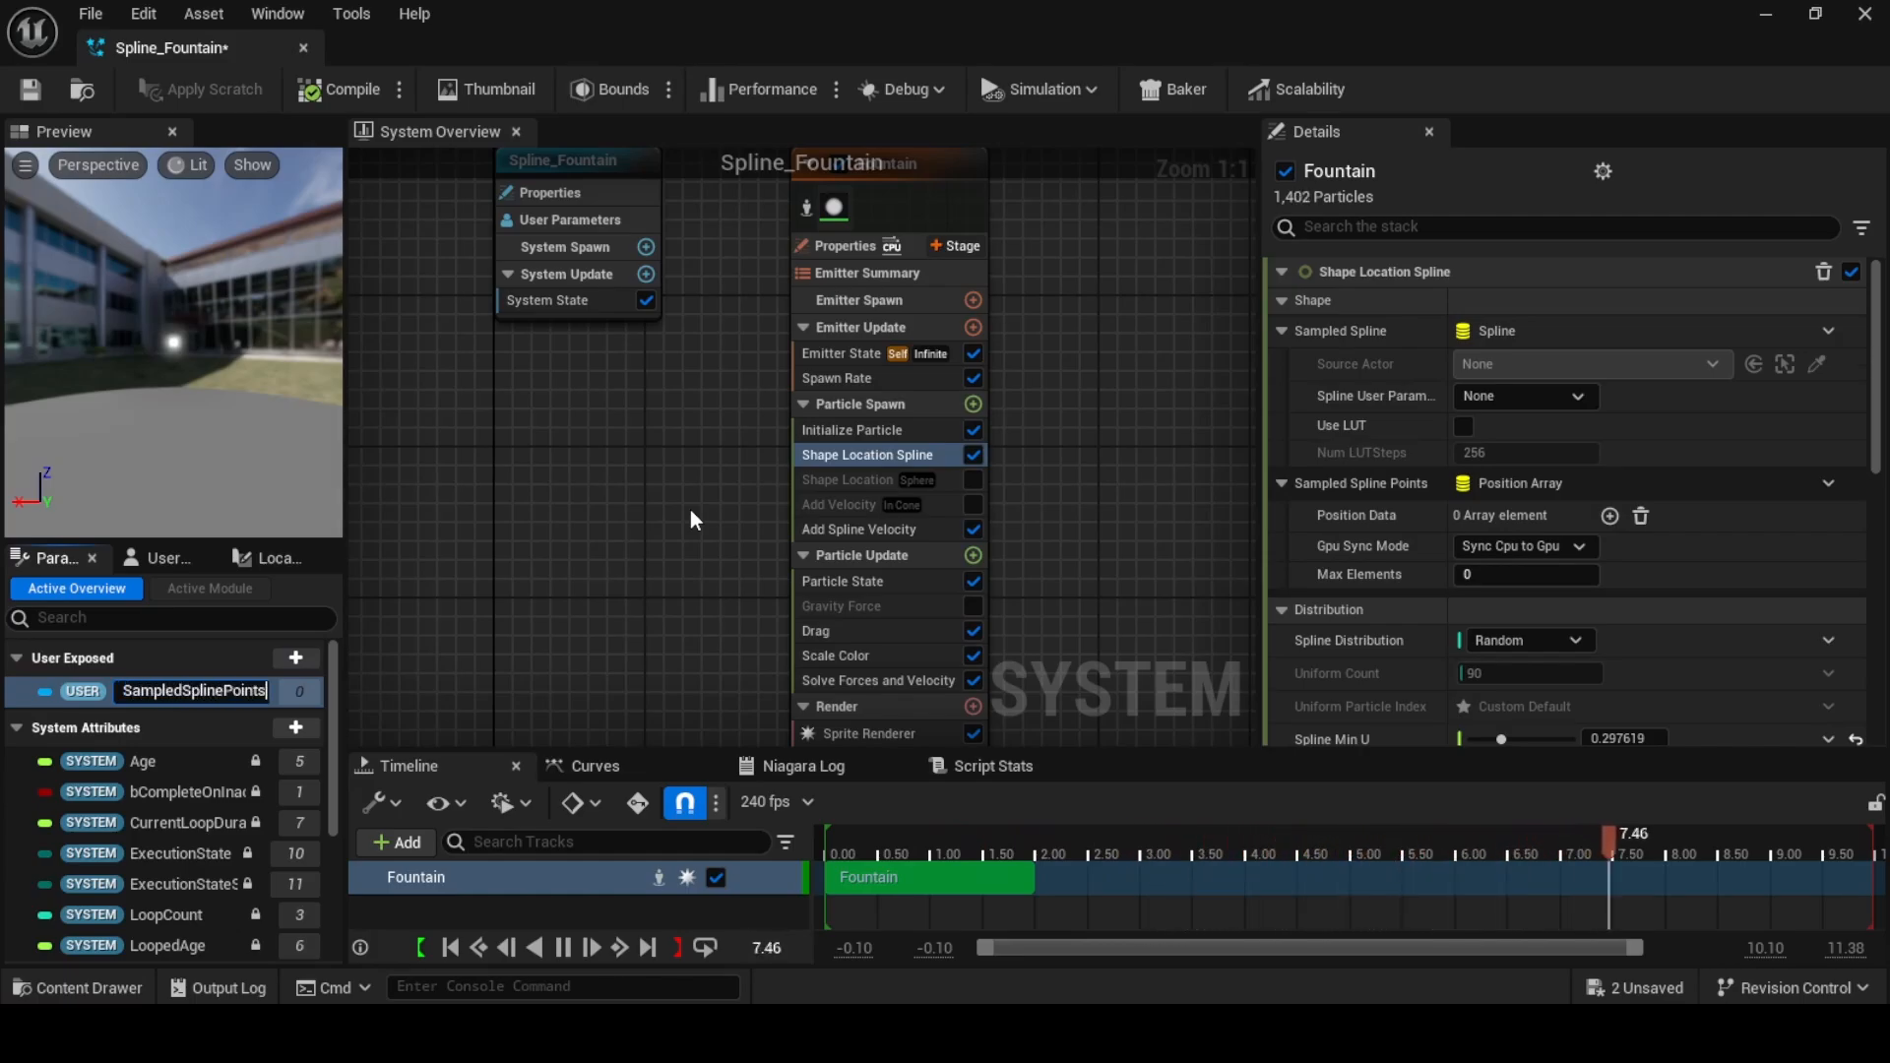
pyautogui.press('Return')
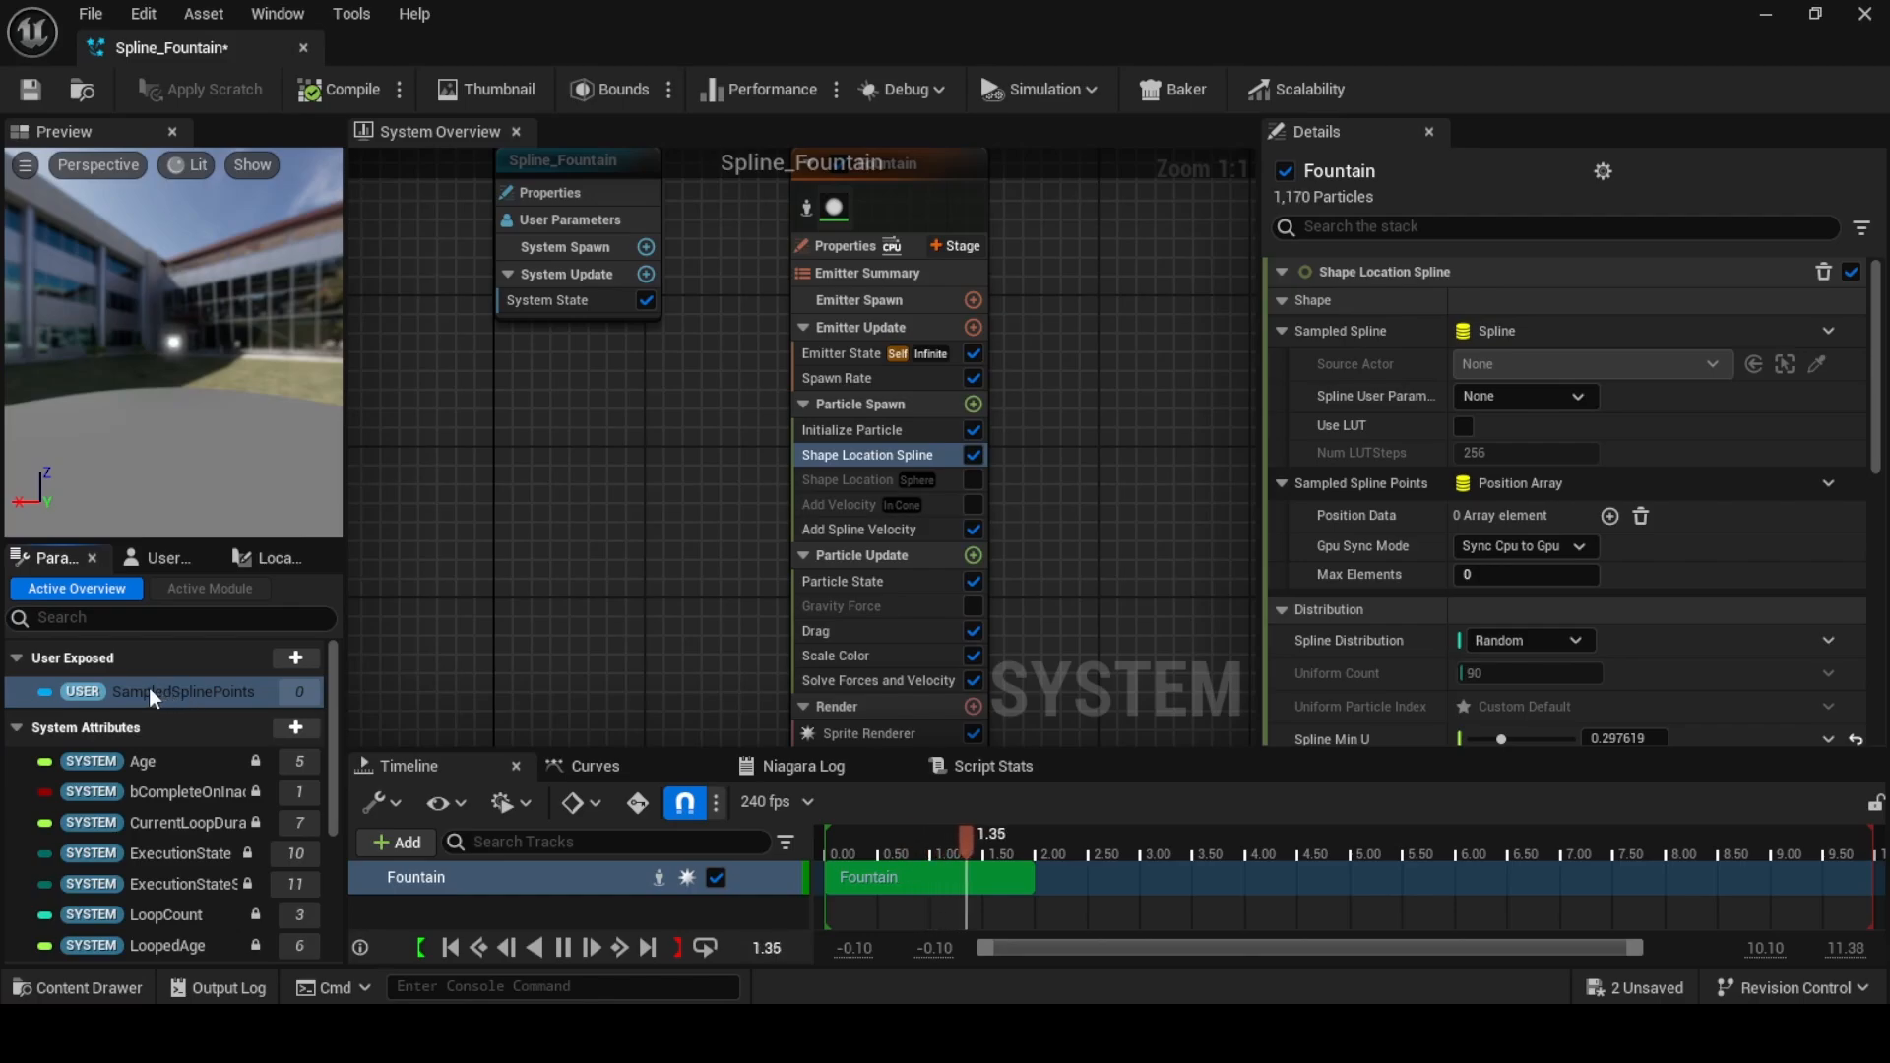
# - Link the SampledSplinePoints user parameter to the Shape Location Spline module's Sampled Spline Points input and return to the level editor
pyautogui.moveTo(134, 696); pyautogui.dragTo(1535, 484)
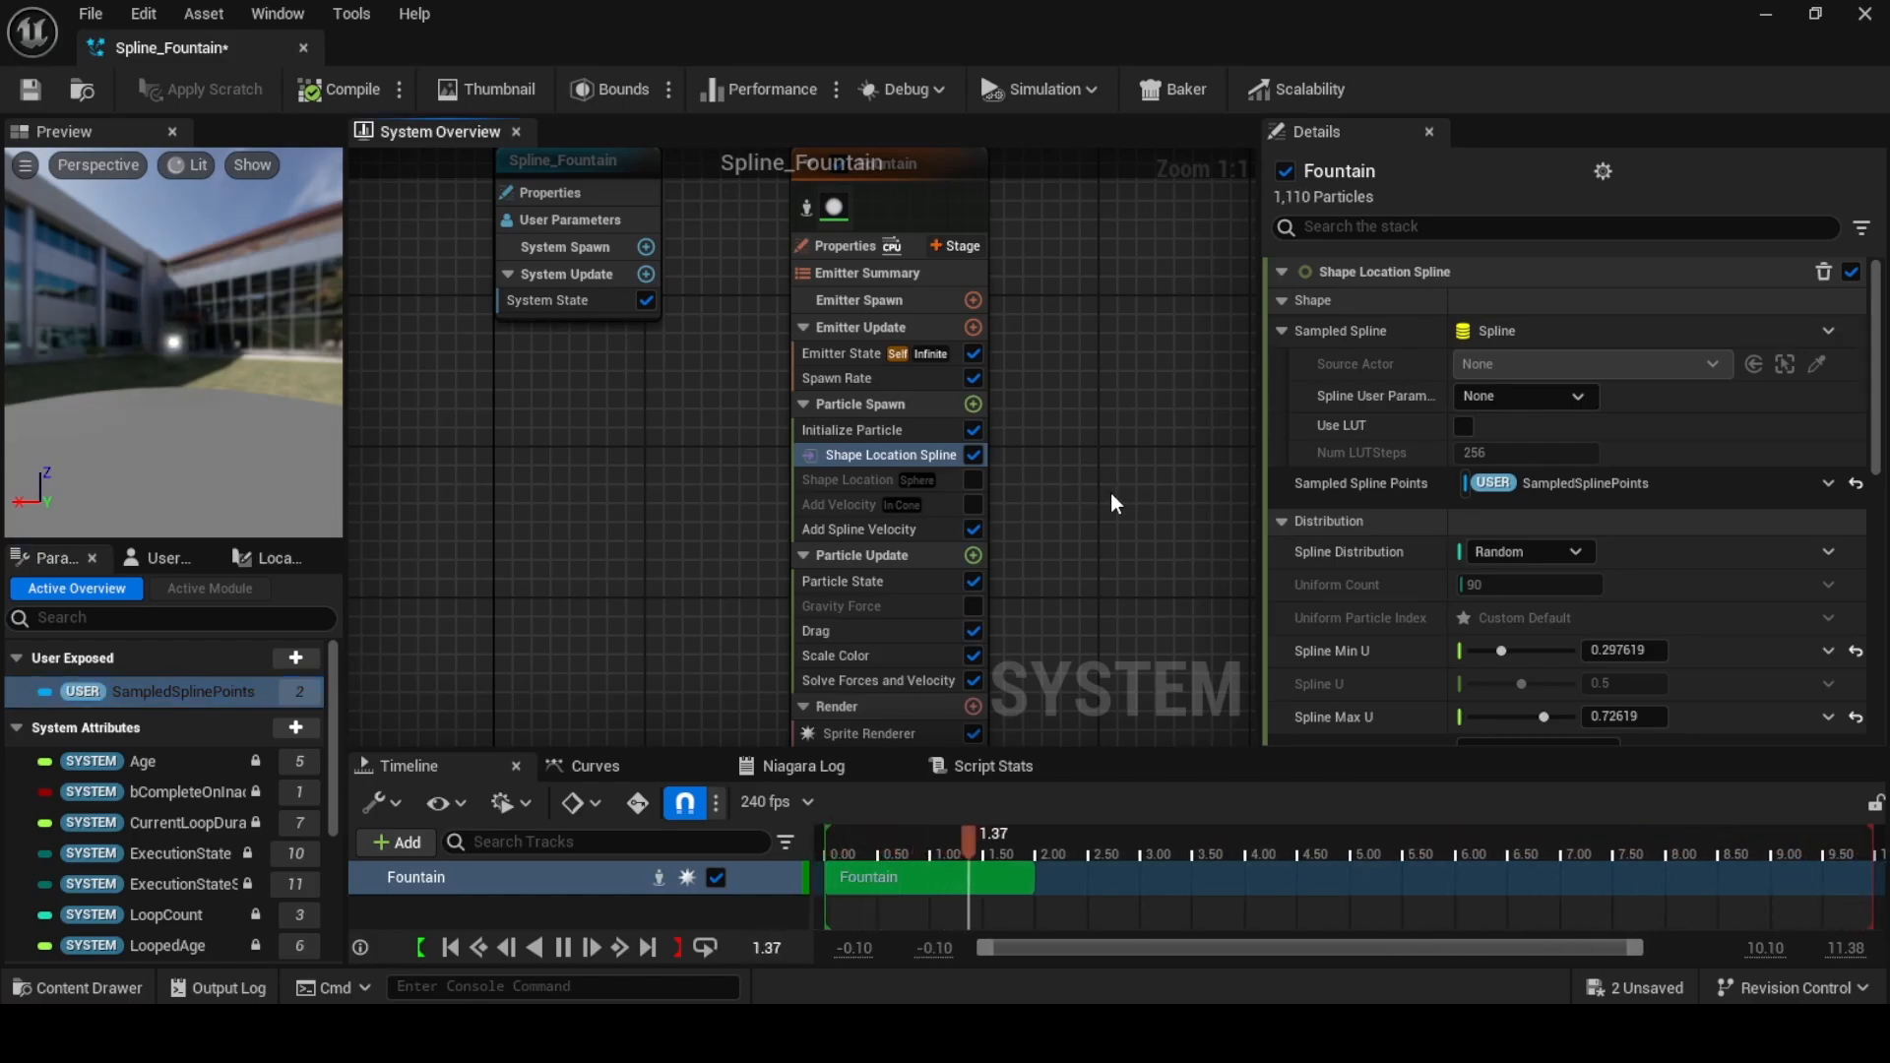
pyautogui.click(1765, 17)
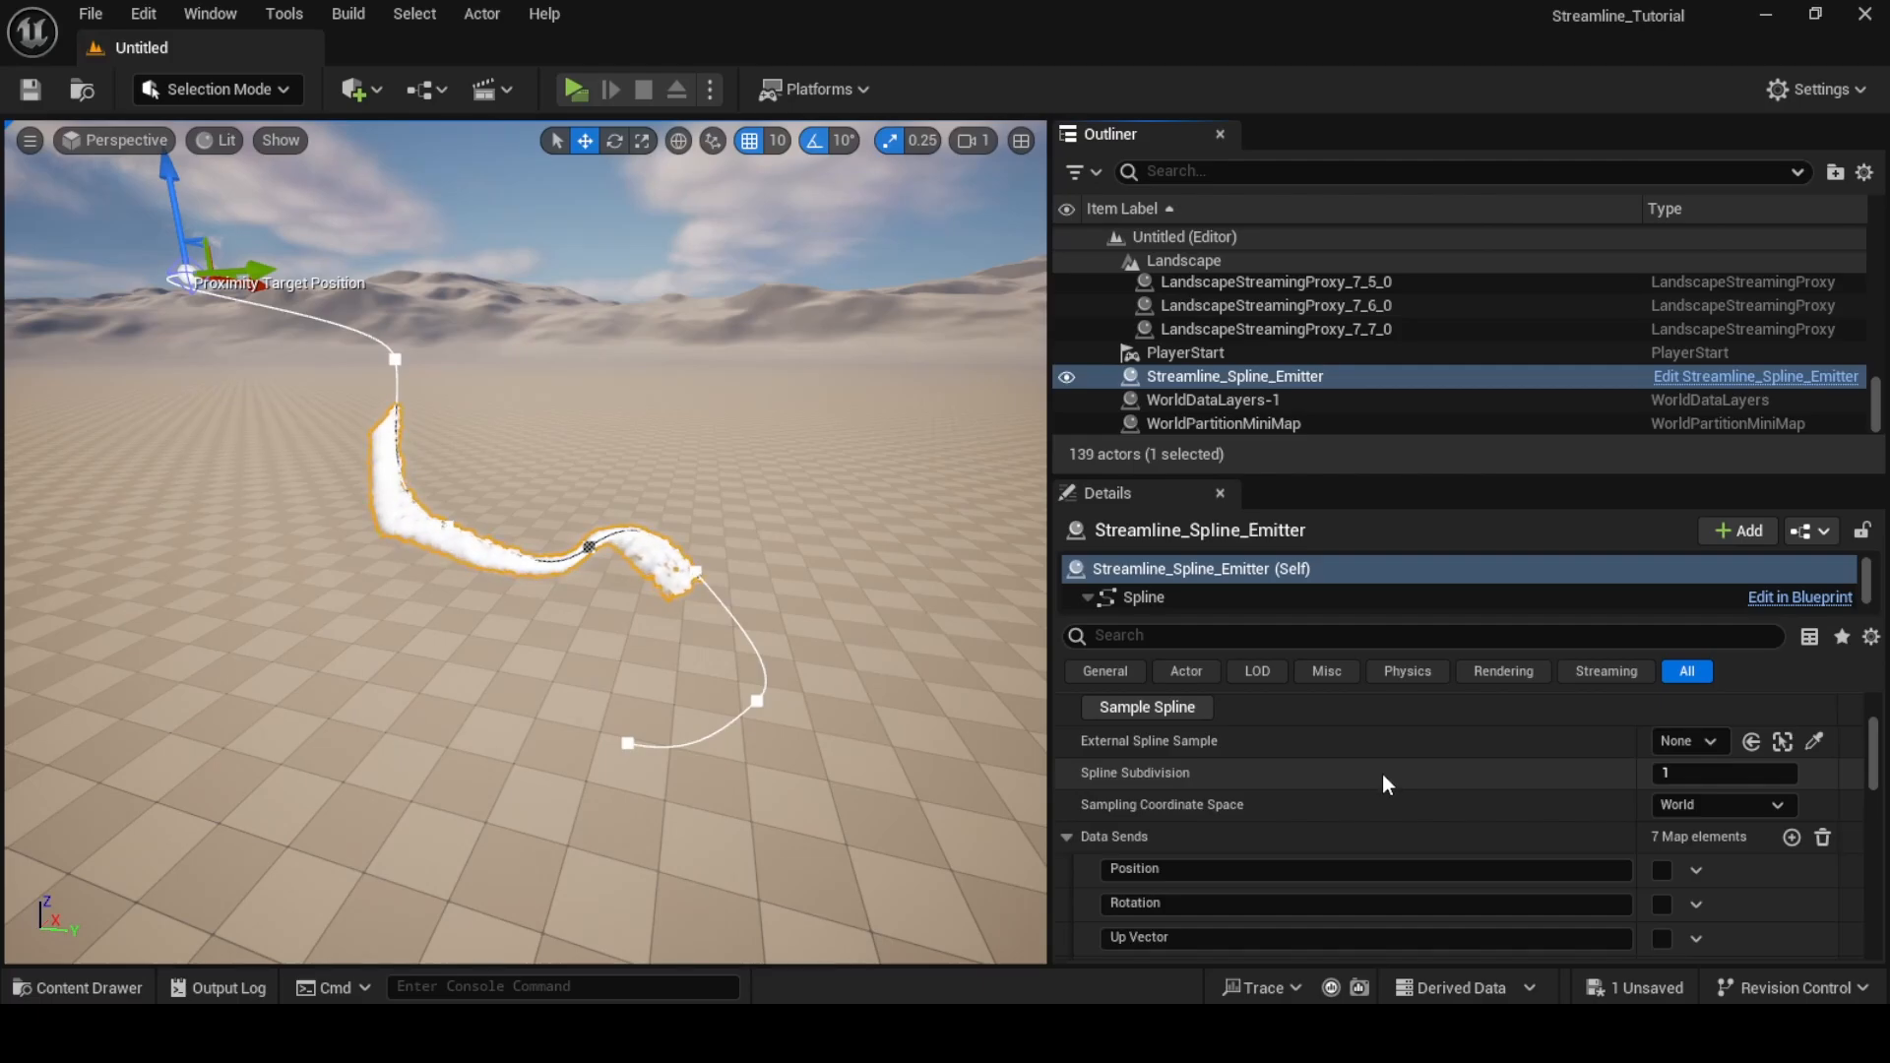
# - Enable Rotation in the spline emitter's Data Sends and check the Output Log
pyautogui.scroll(-1, 1201, 830)
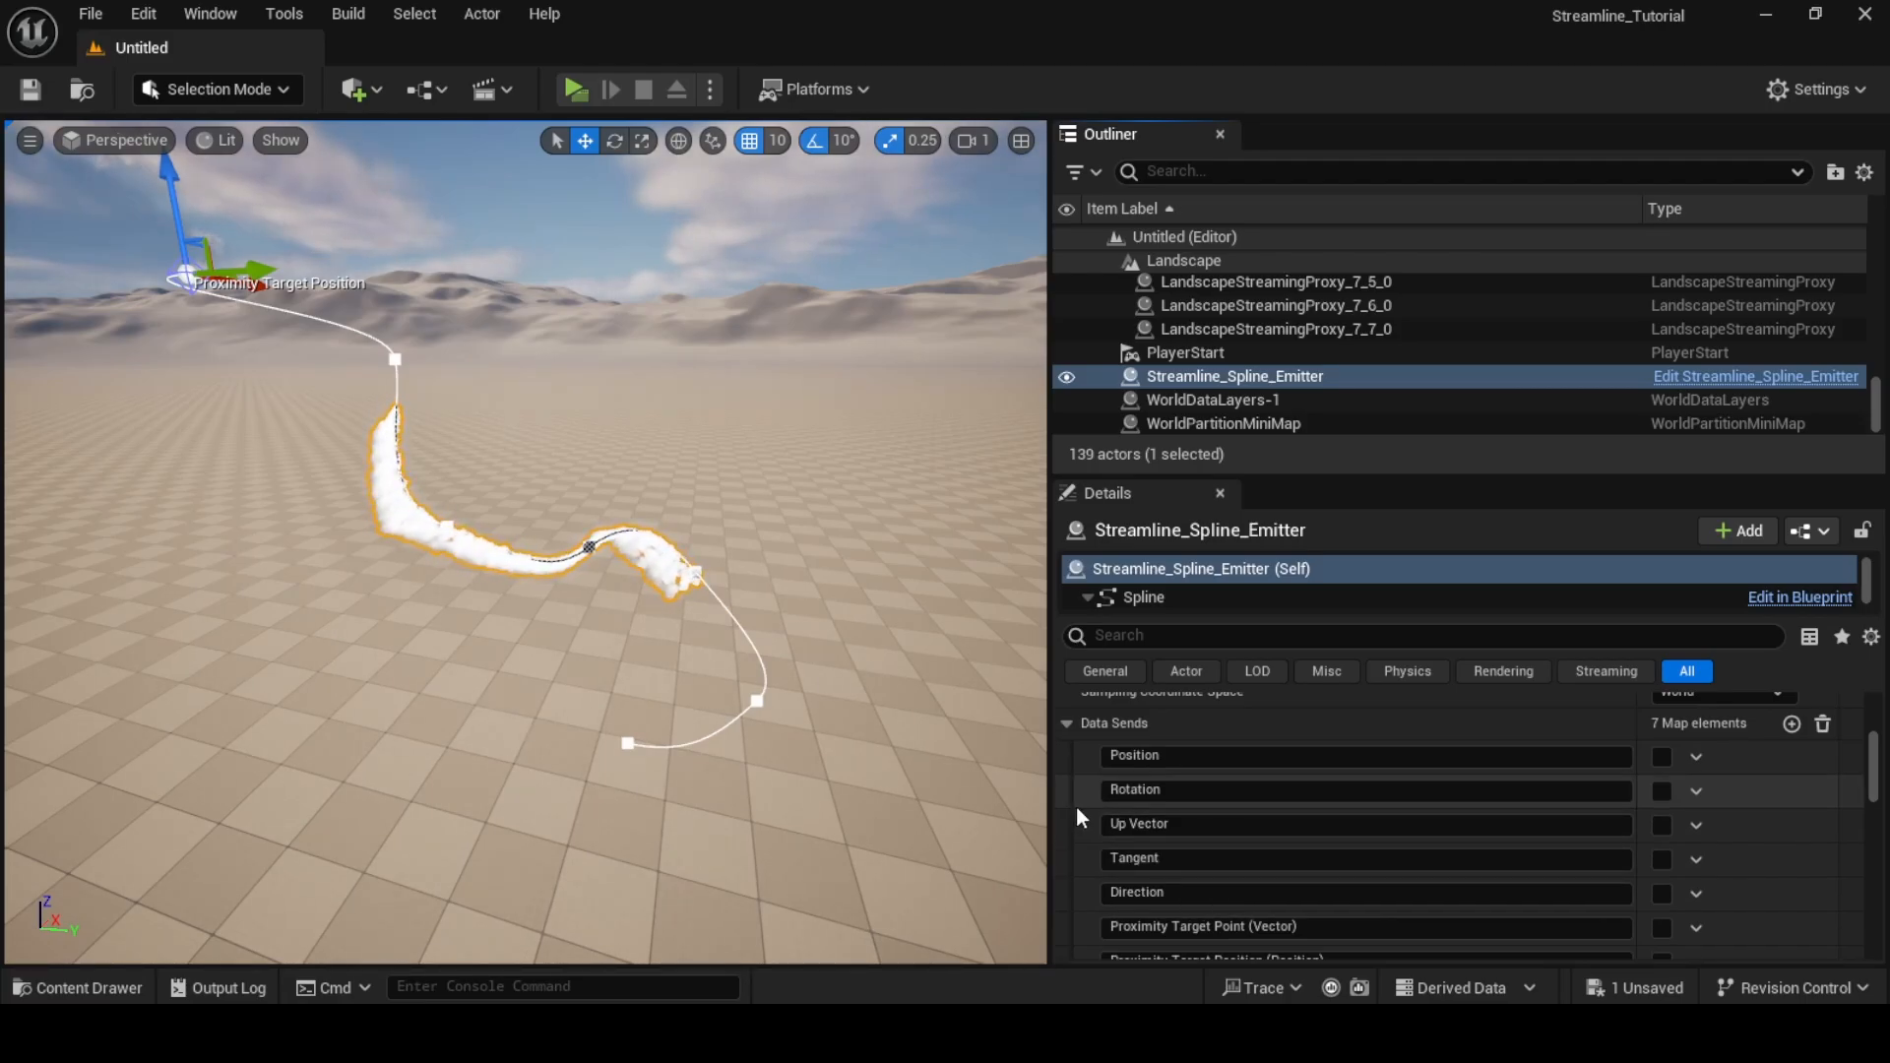
pyautogui.scroll(-2, 1086, 768)
pyautogui.scroll(2, 1086, 767)
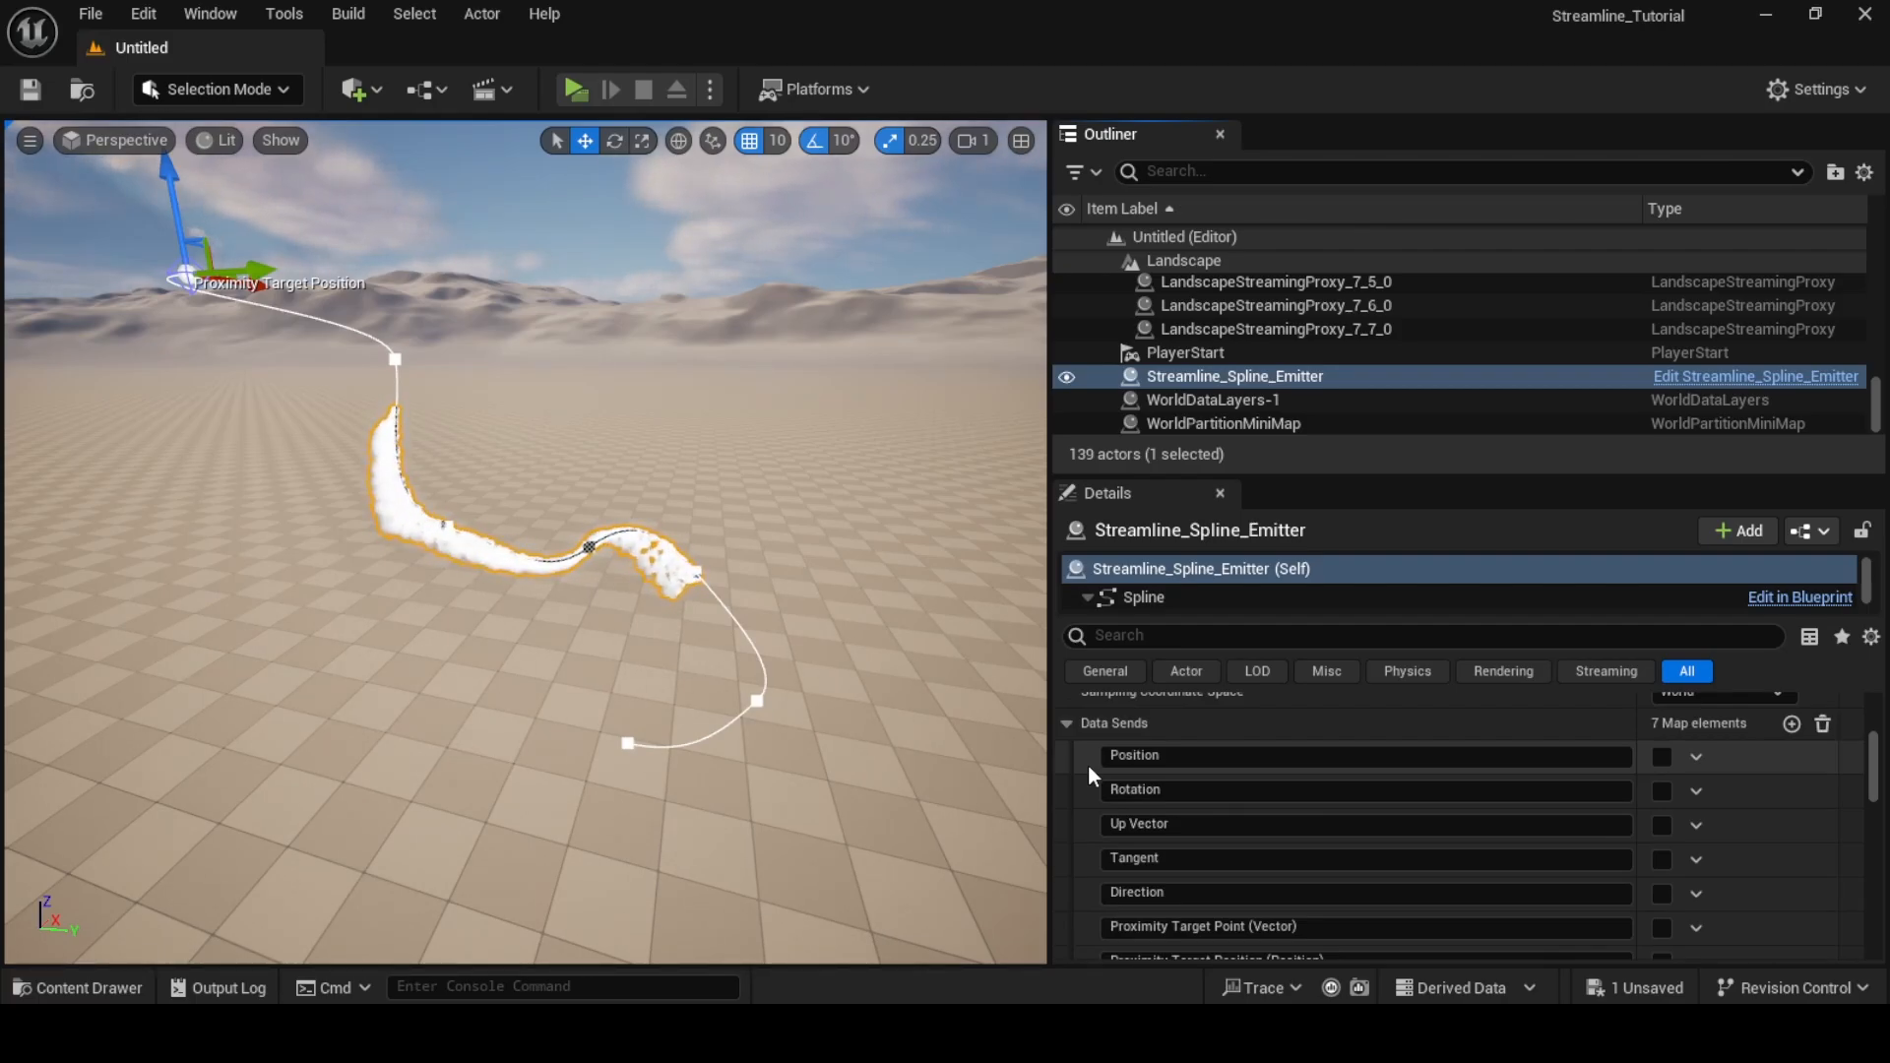
pyautogui.scroll(2, 1290, 776)
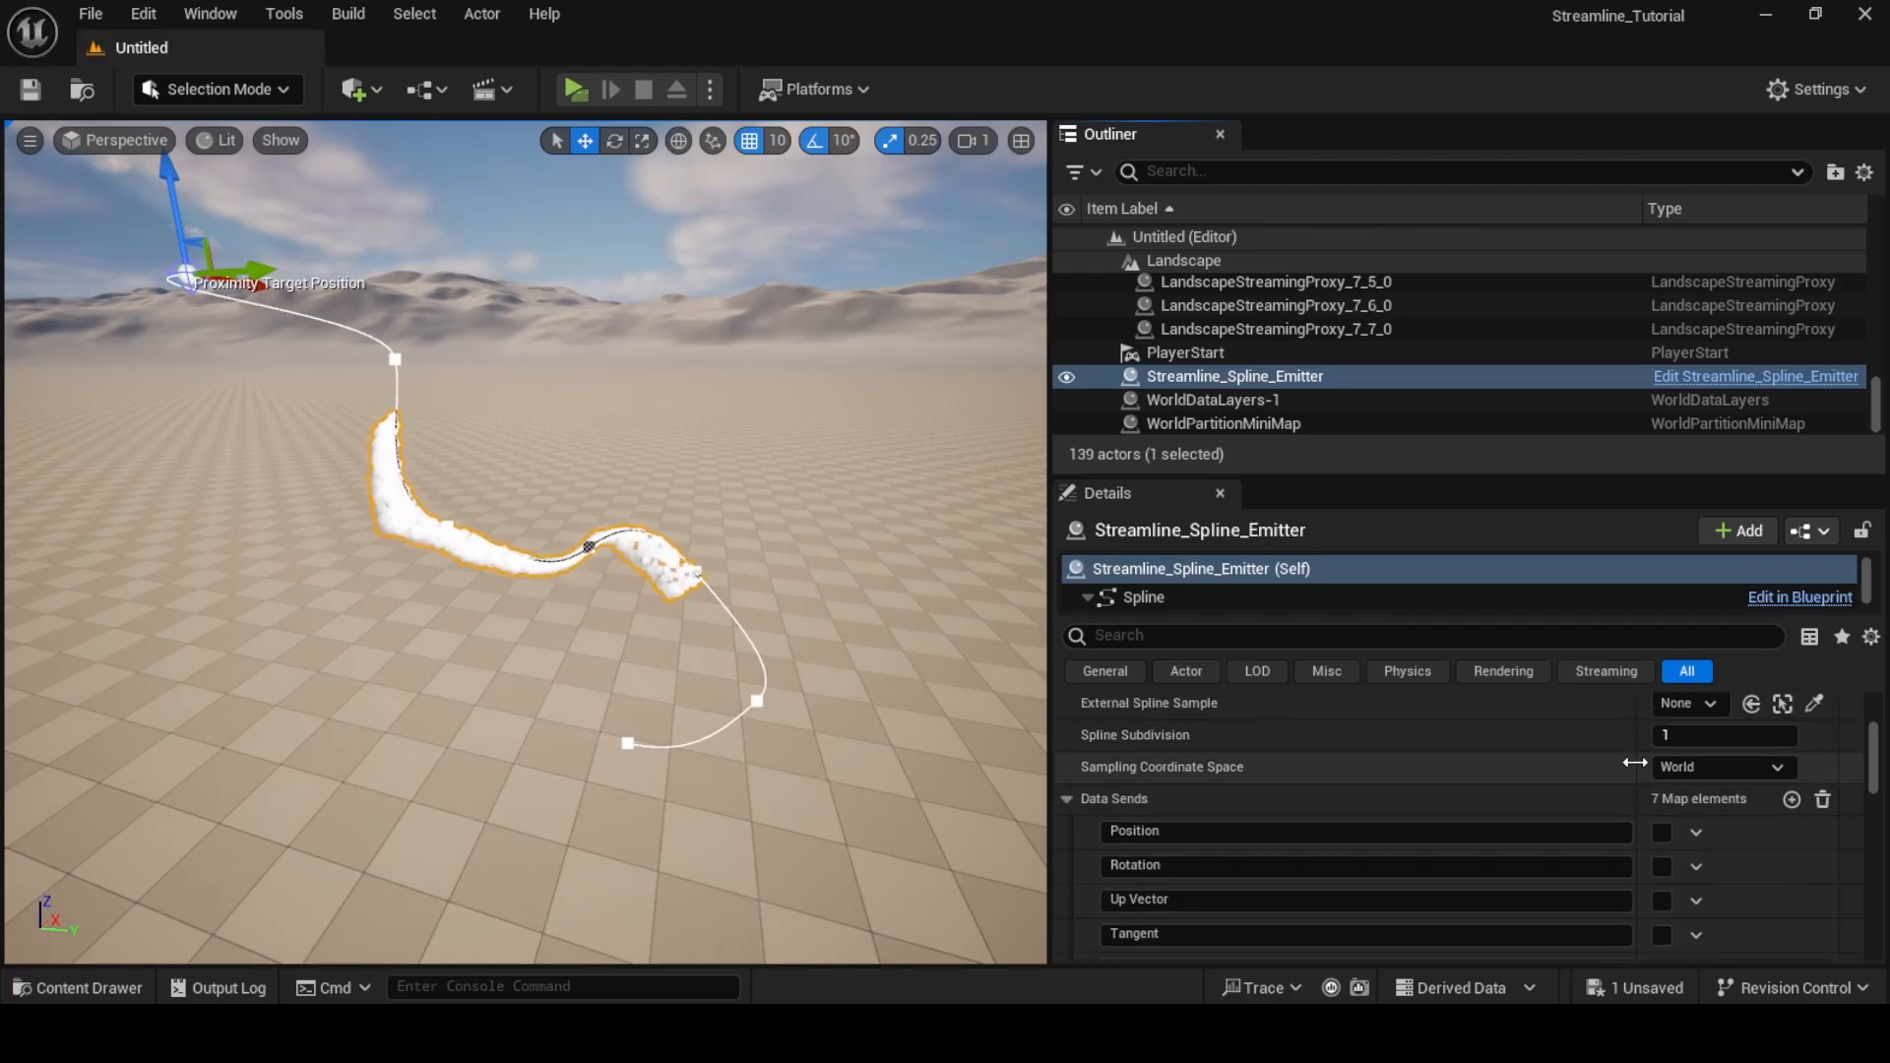
pyautogui.click(1662, 867)
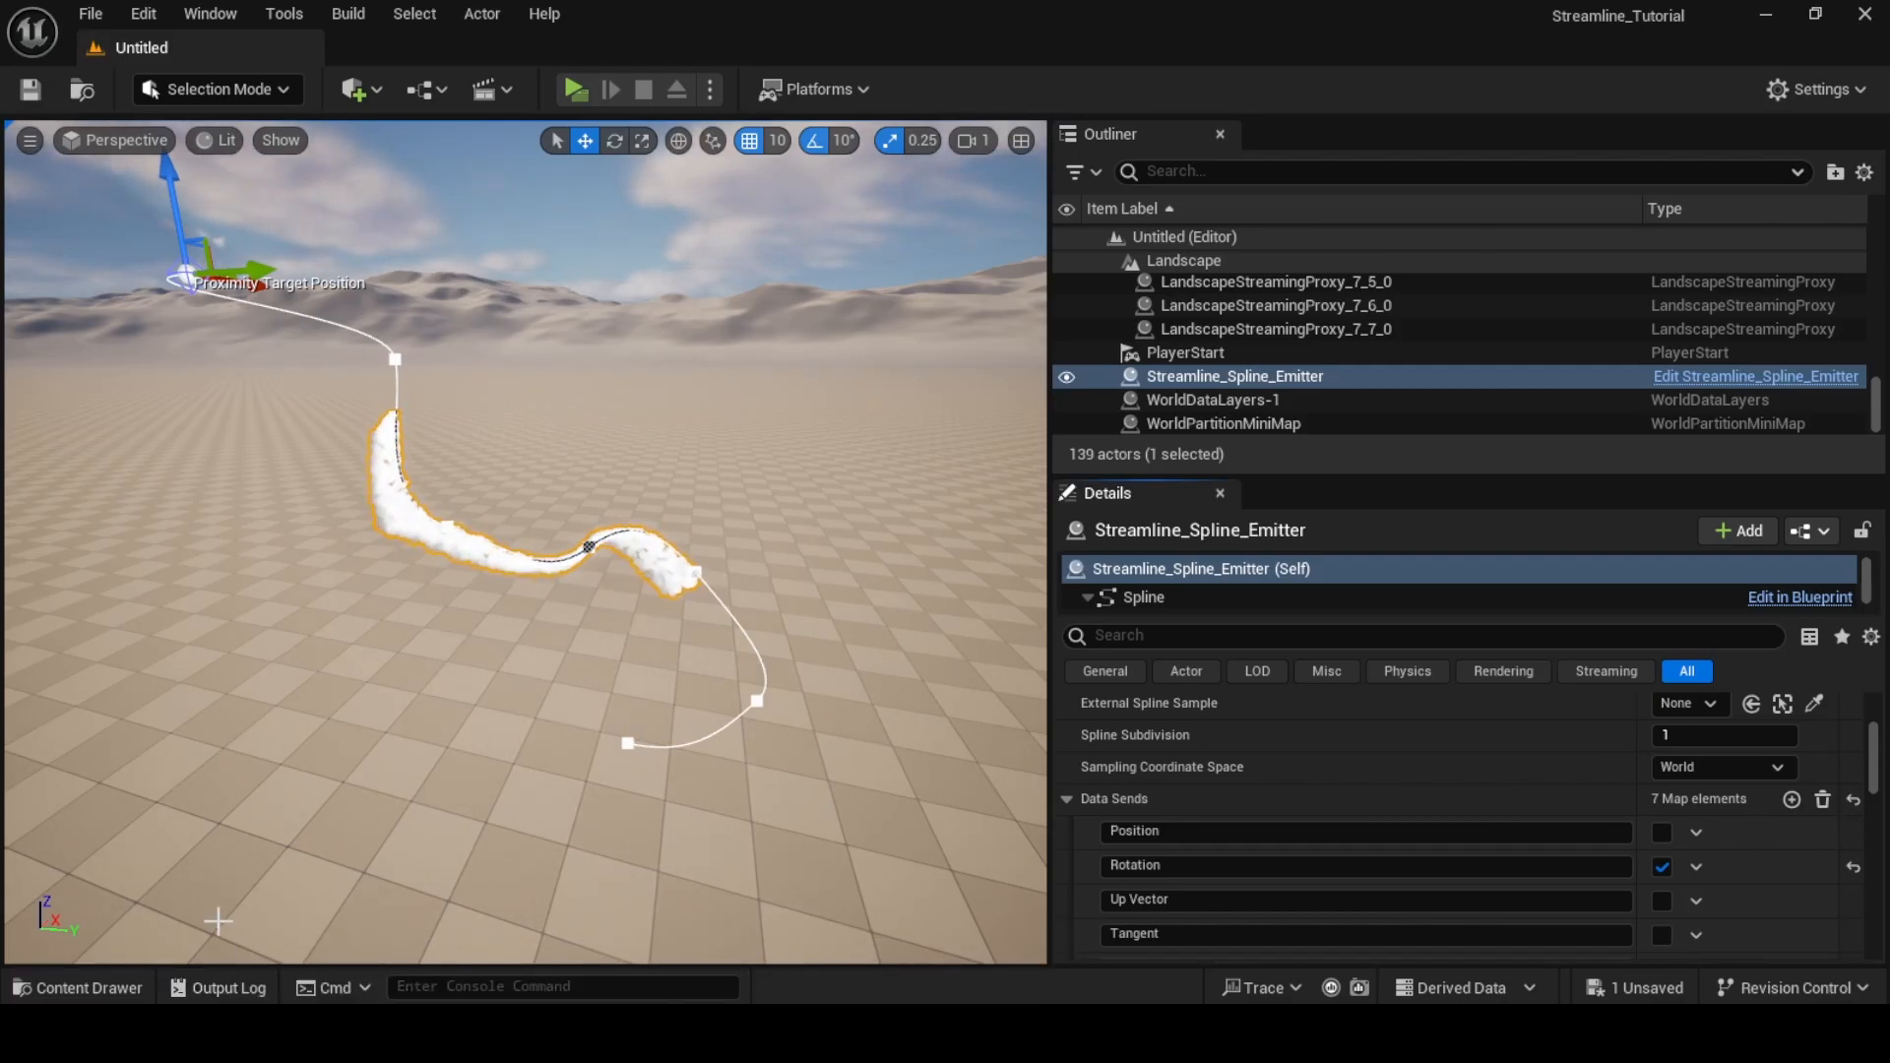
pyautogui.click(218, 988)
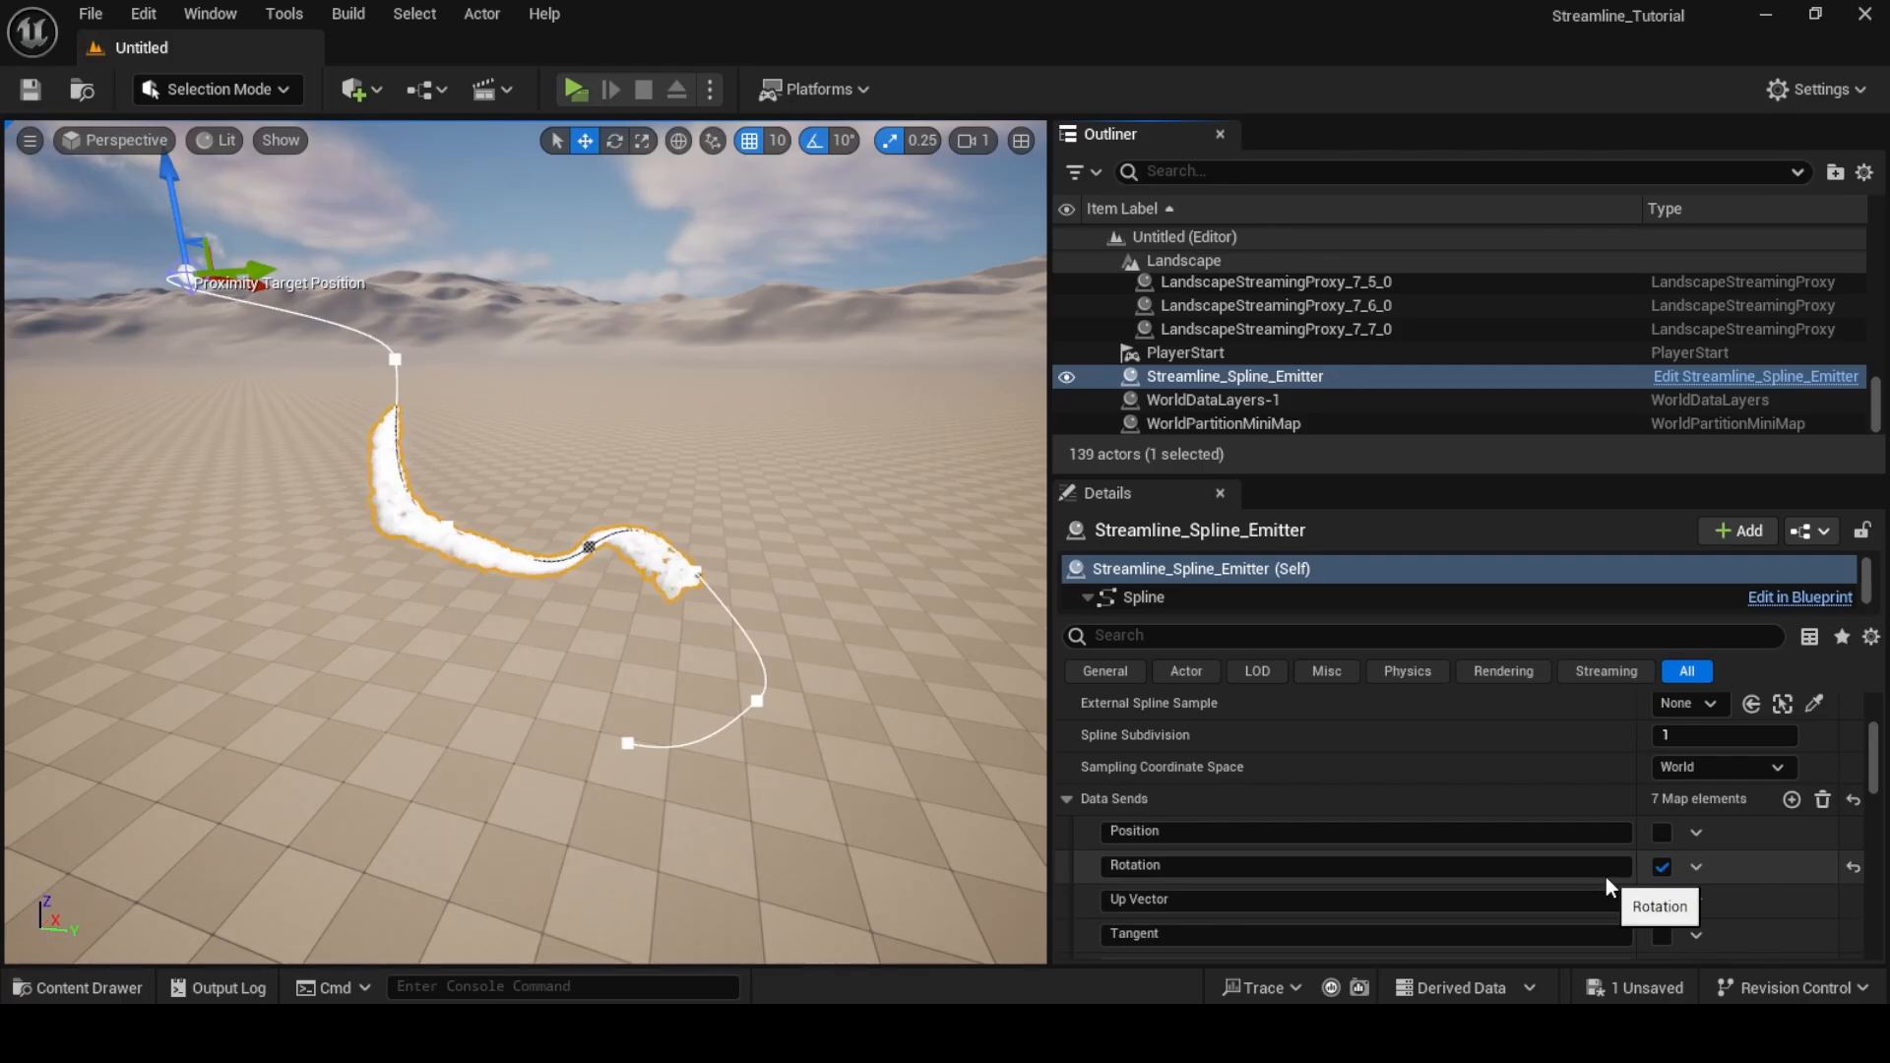
# - Disable Rotation and enable Position in the spline emitter's Data Sends
pyautogui.click(1661, 867)
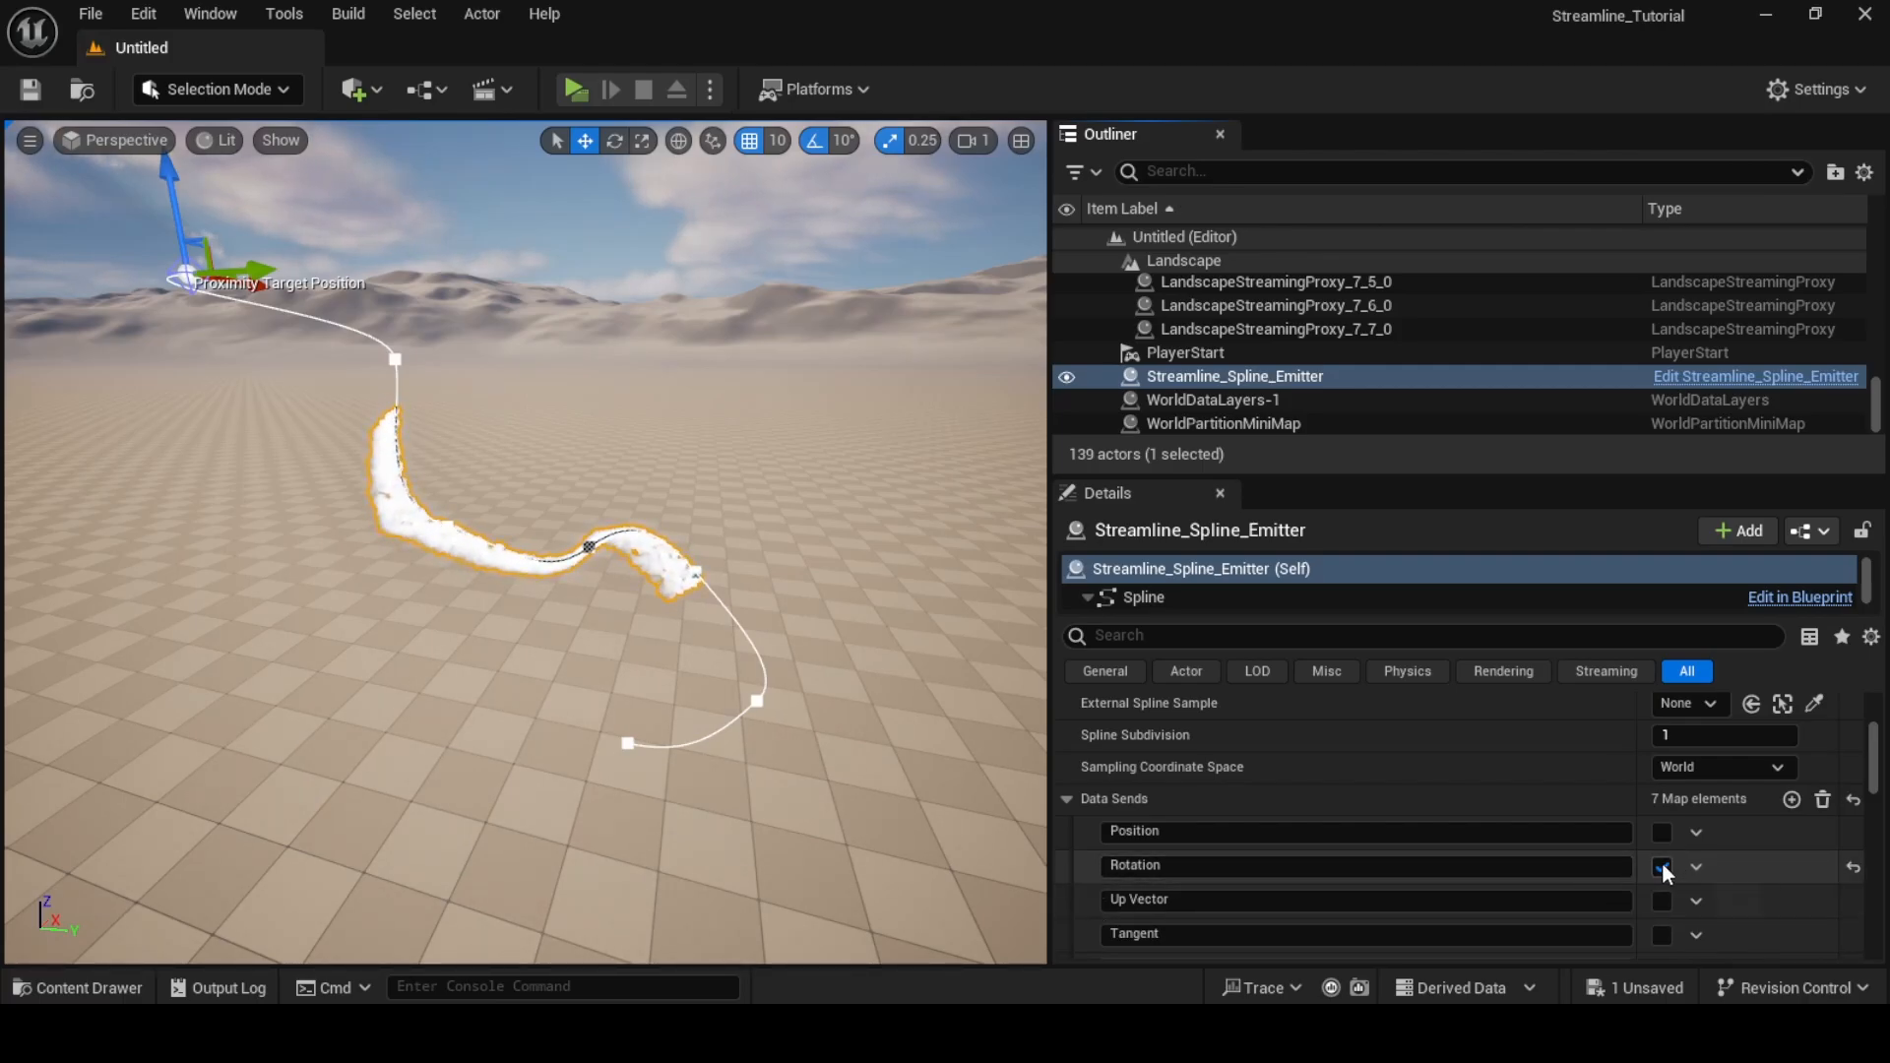
pyautogui.click(1662, 867)
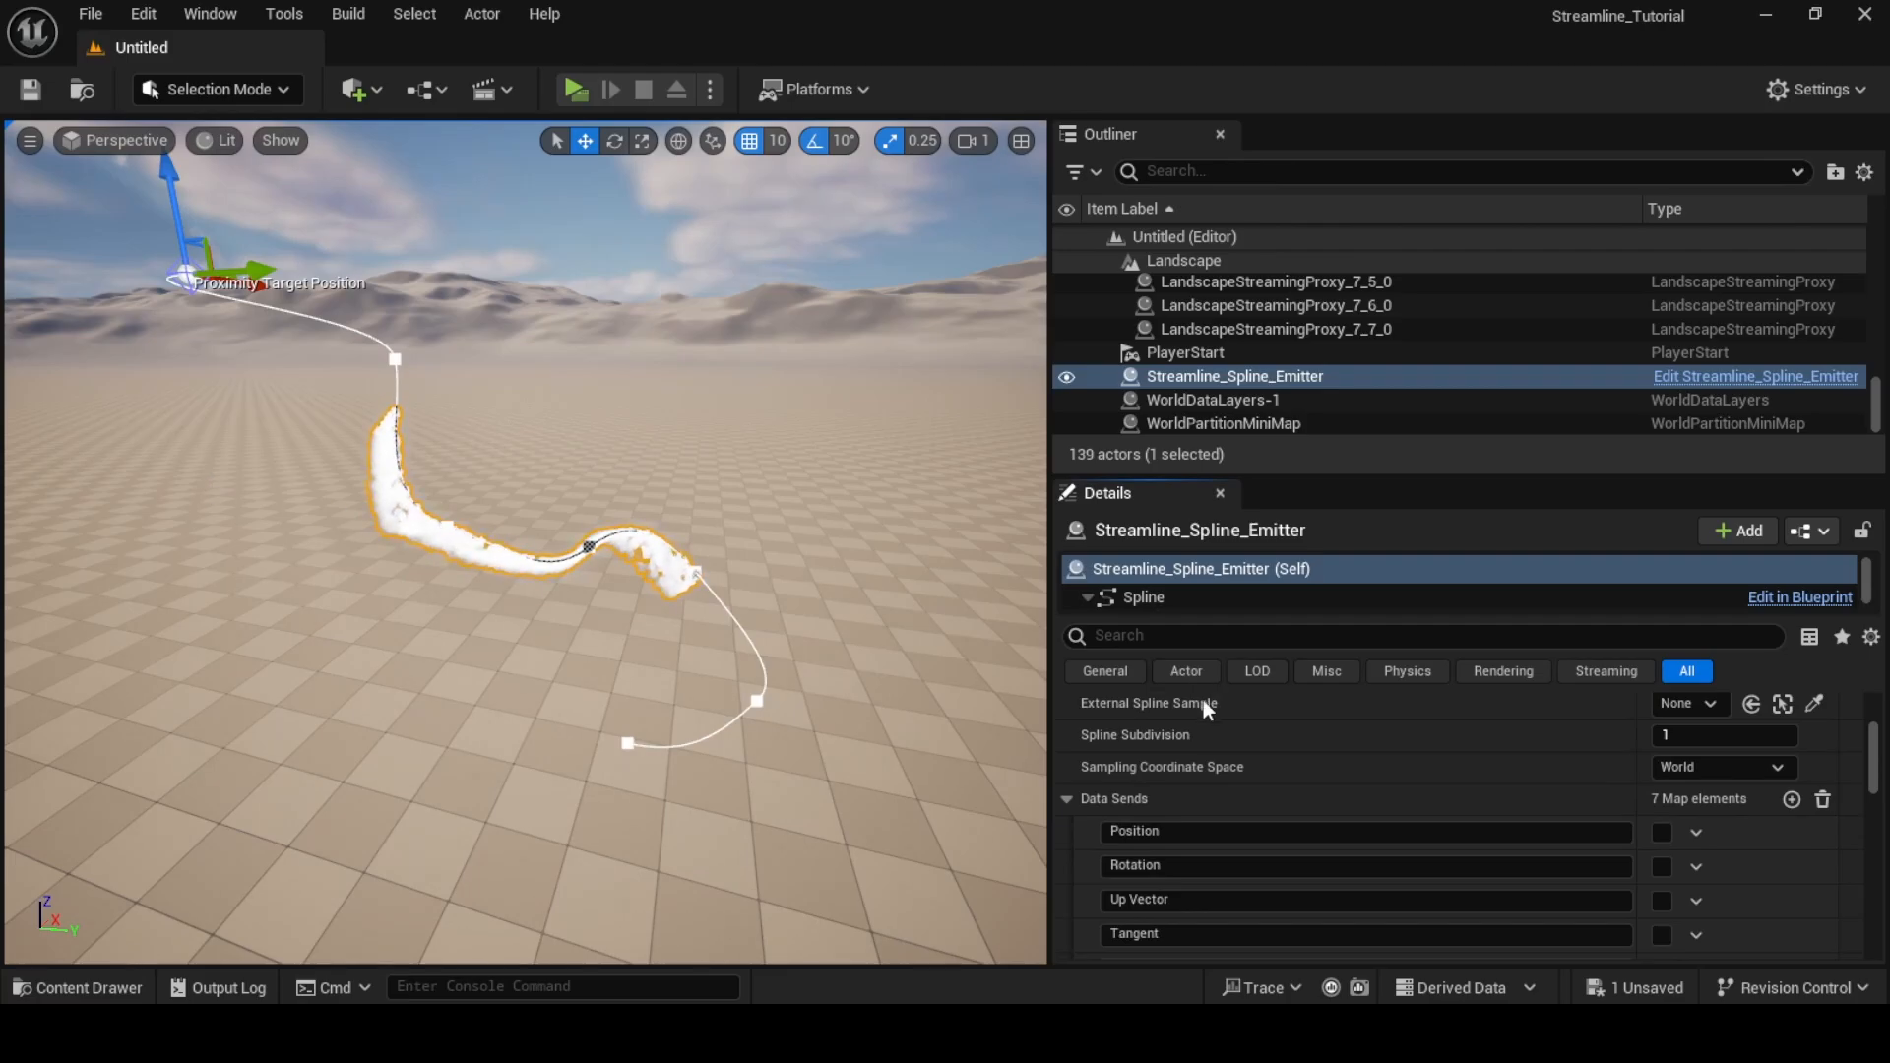
pyautogui.click(1664, 832)
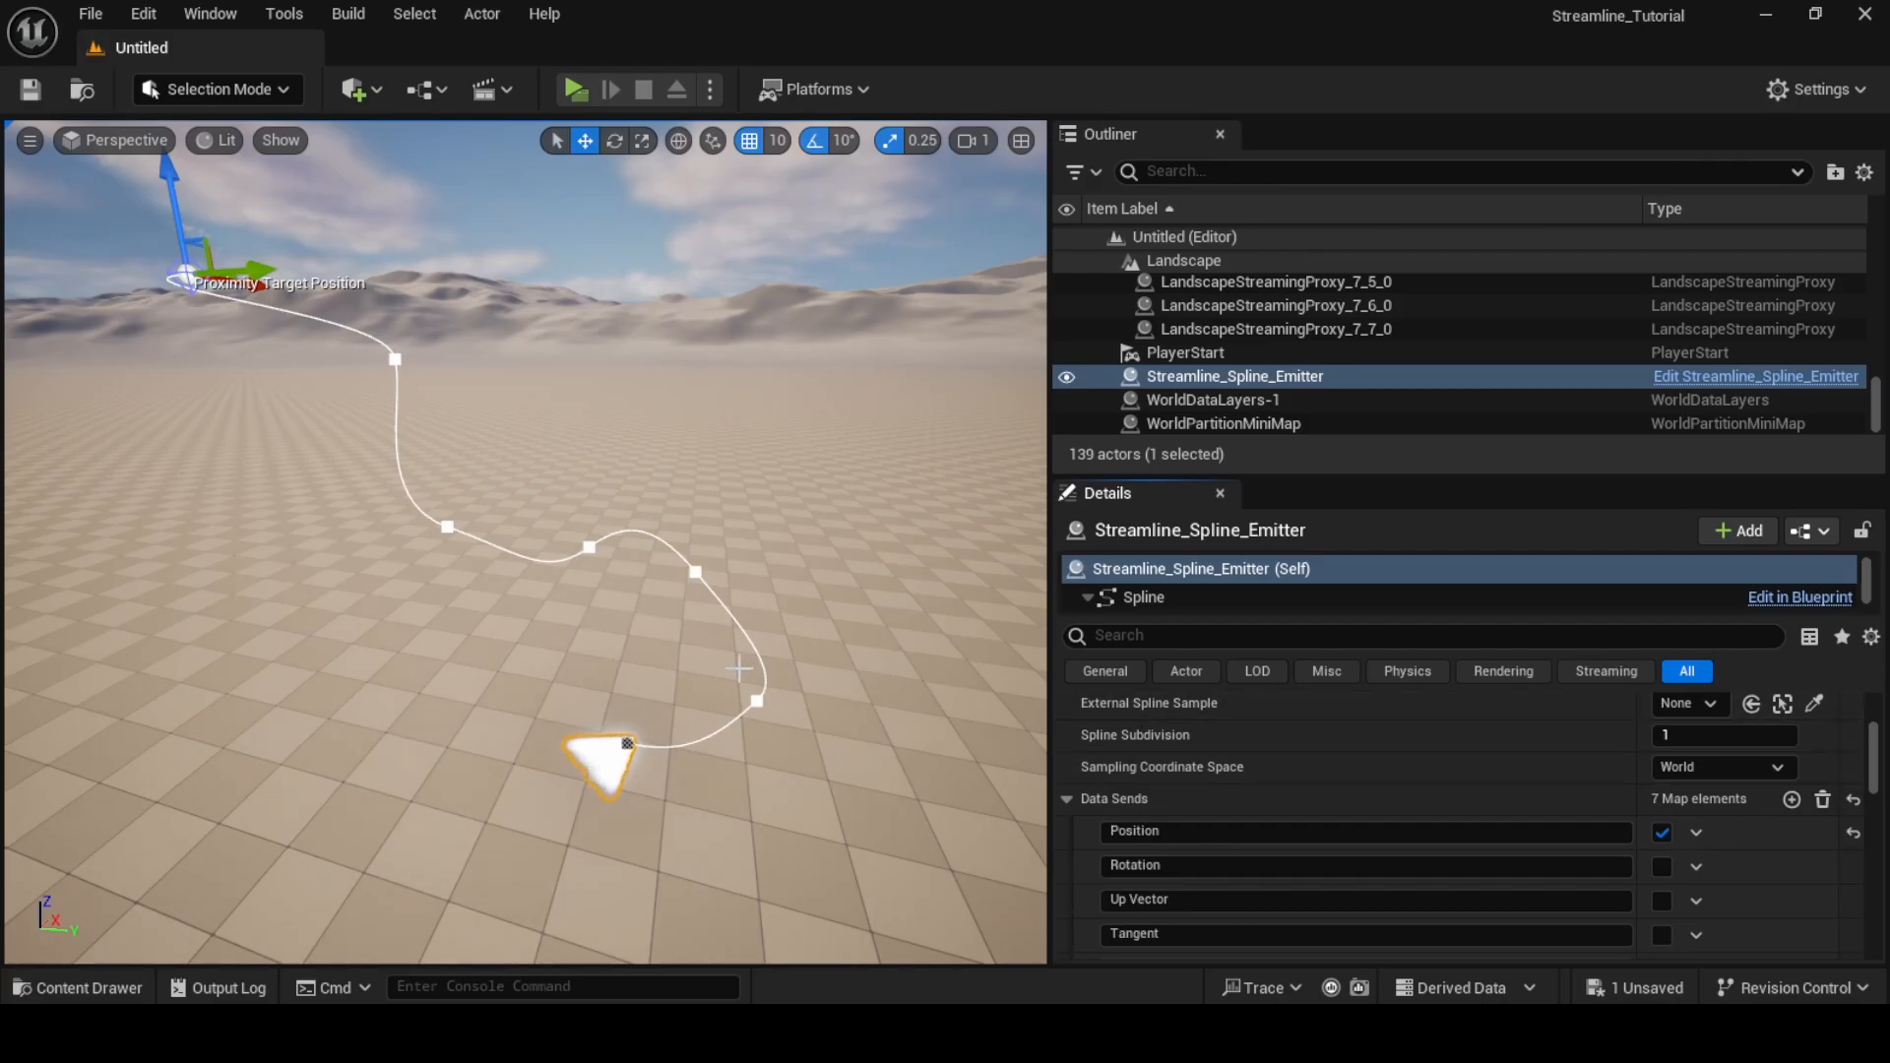
pyautogui.moveTo(526, 542)
pyautogui.mouseDown(button='right')
pyautogui.moveTo(544, 653)
pyautogui.moveTo(537, 541)
pyautogui.mouseUp(button='right')
pyautogui.scroll(2, 1455, 771)
pyautogui.scroll(-1, 1461, 776)
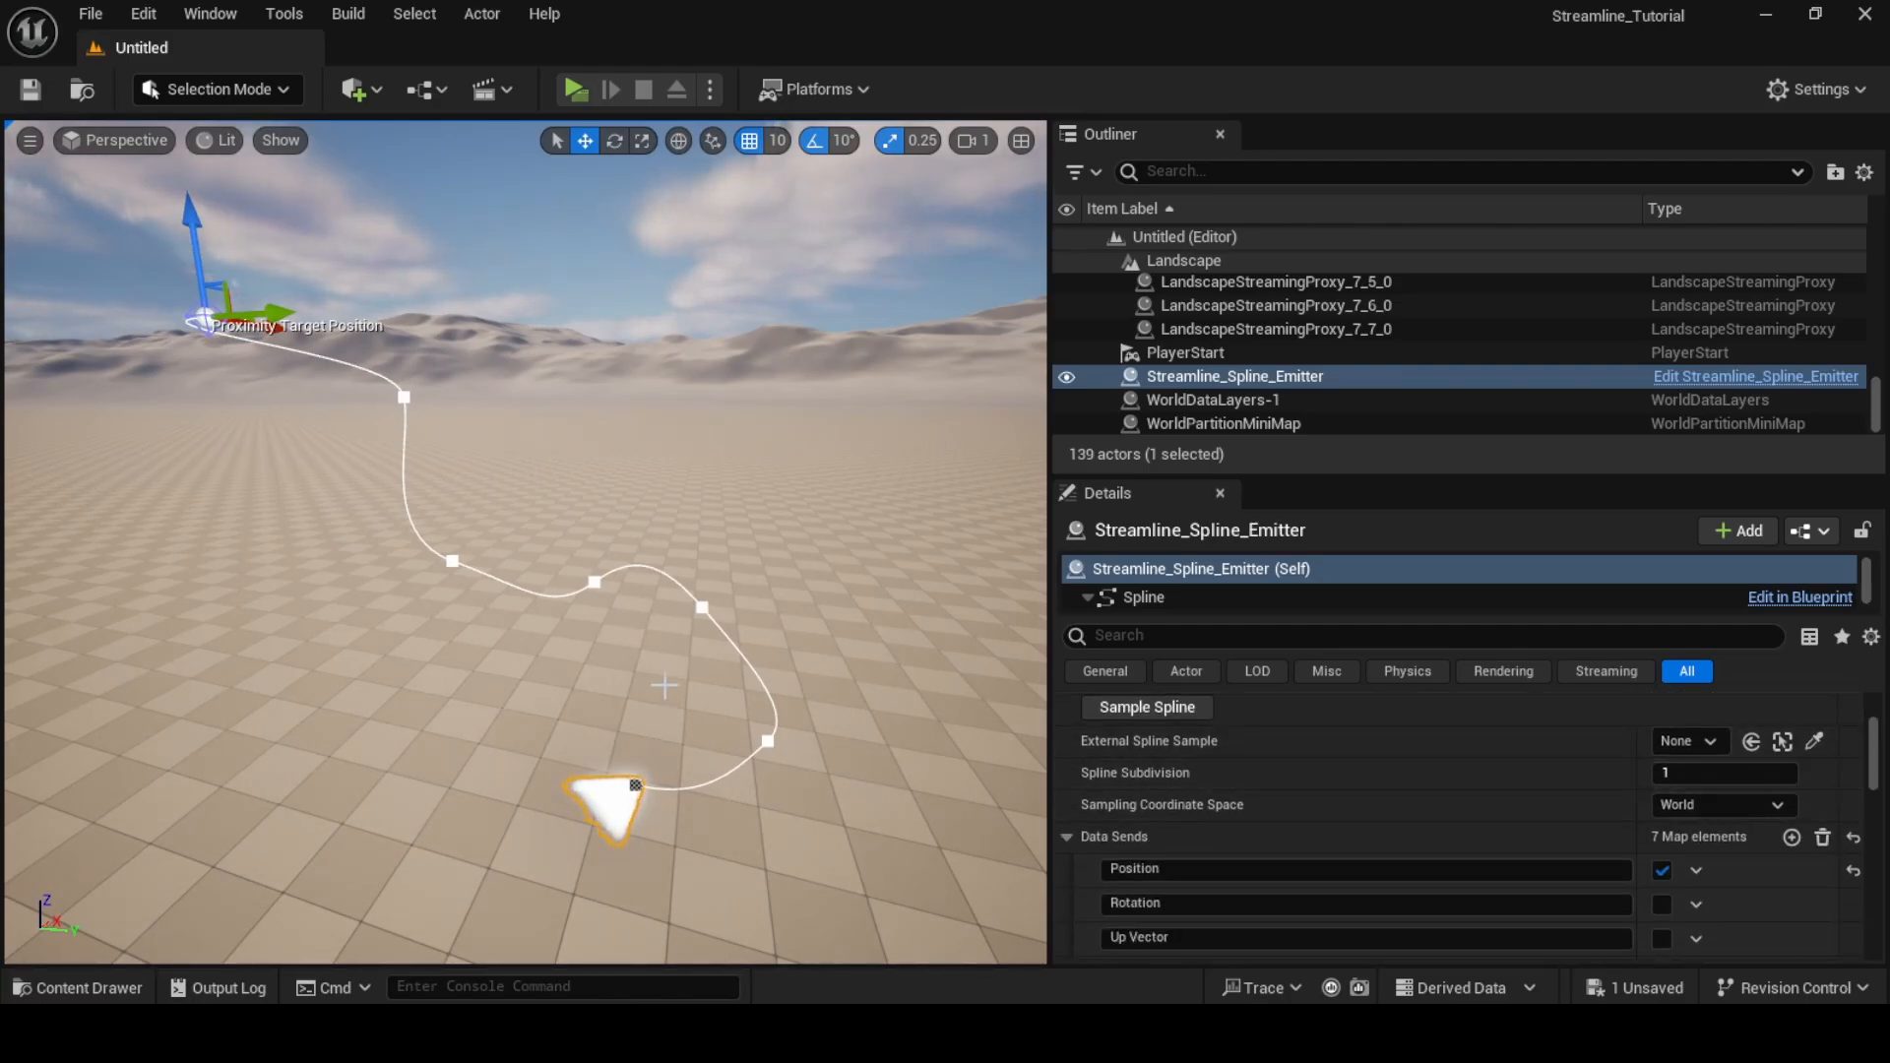
# - In the Spline_Fountain system's Shape Location Spline module, set Spline Min U to 0.0 and Spline Max U to 1.0, and save the system
pyautogui.moveTo(1154, 1034)
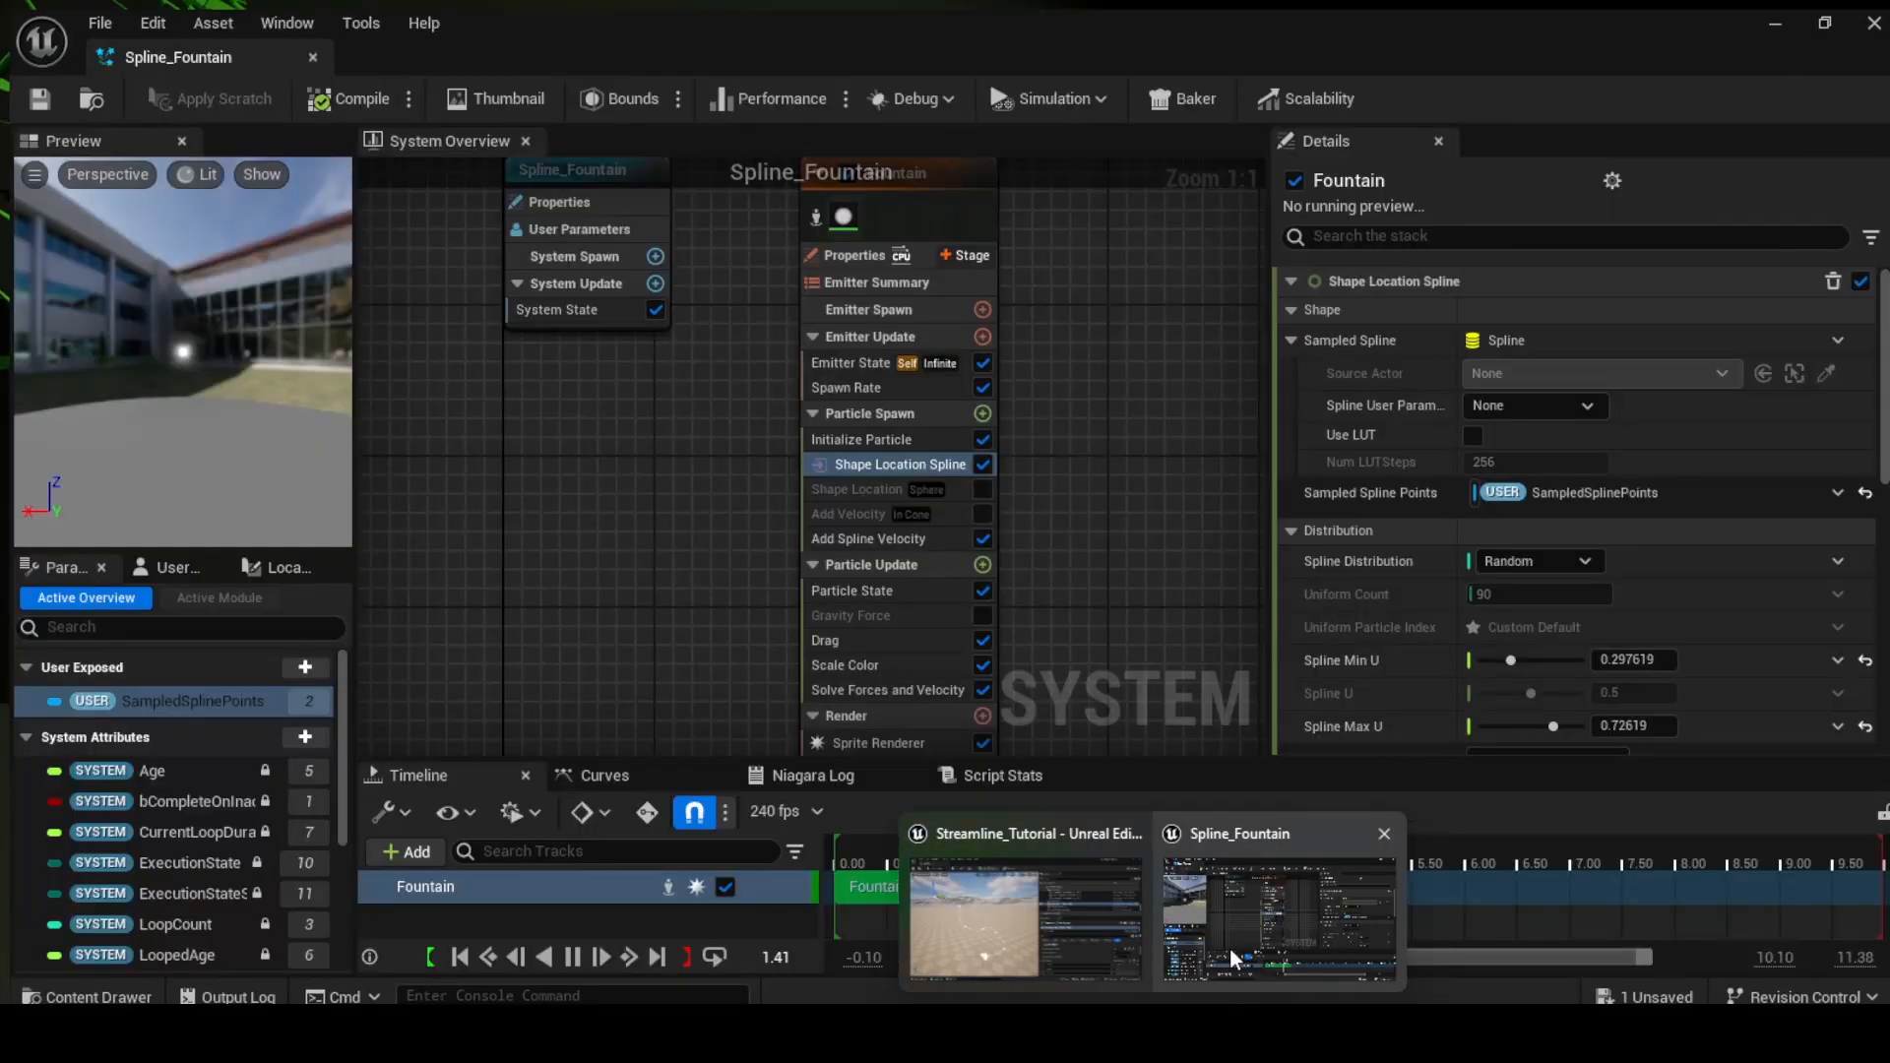
pyautogui.click(1230, 947)
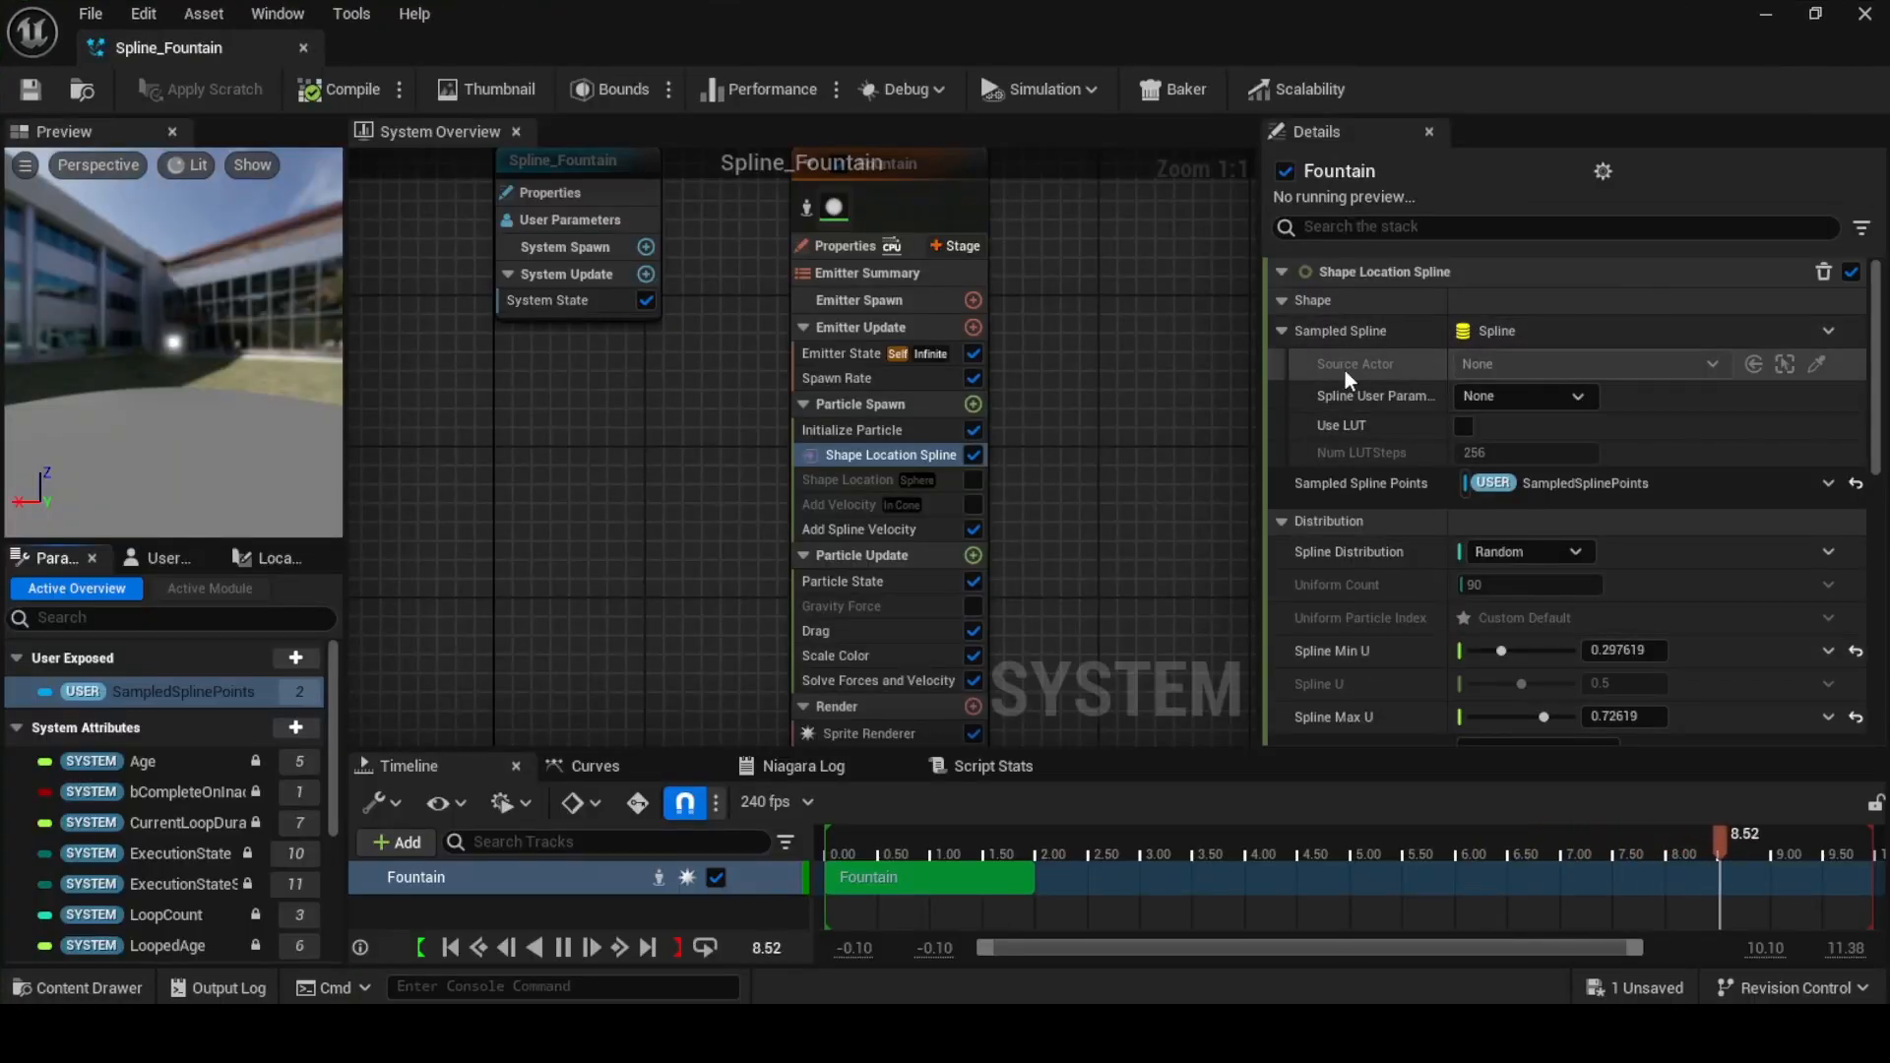
pyautogui.scroll(-3, 1365, 396)
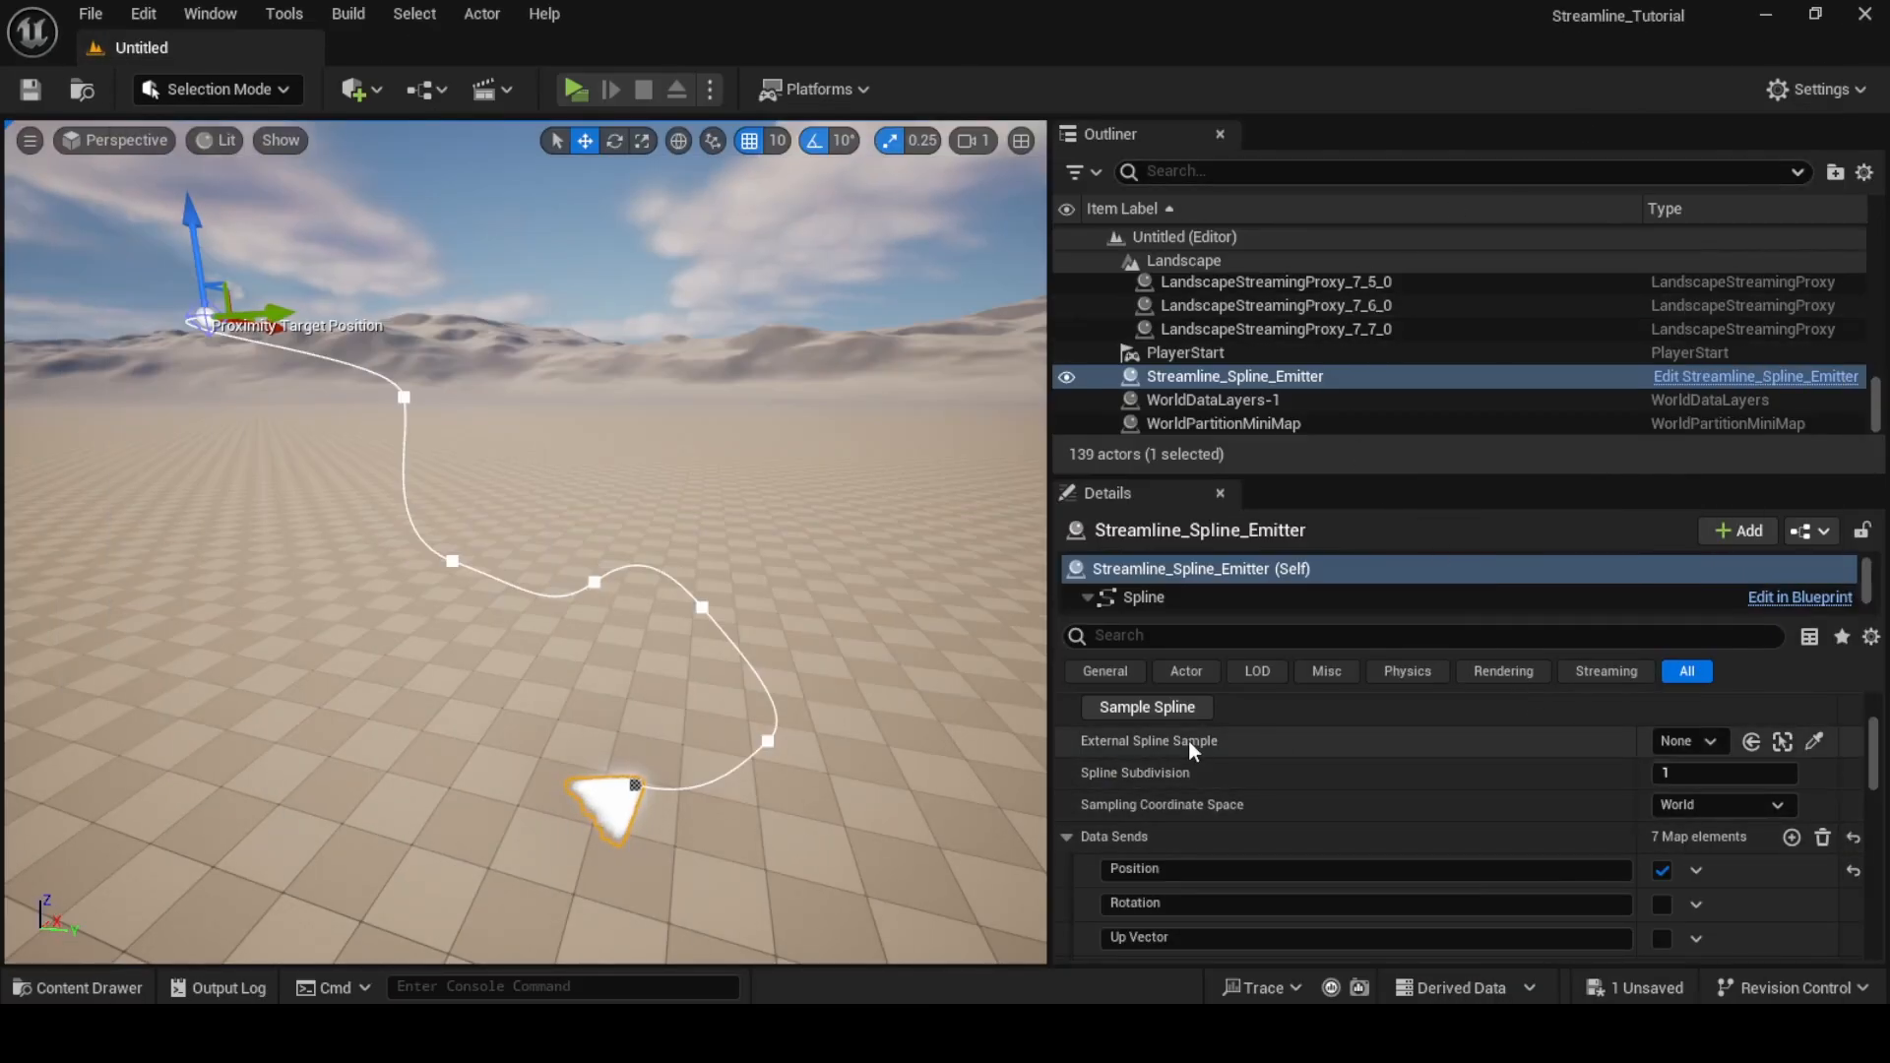
pyautogui.moveTo(1149, 1032)
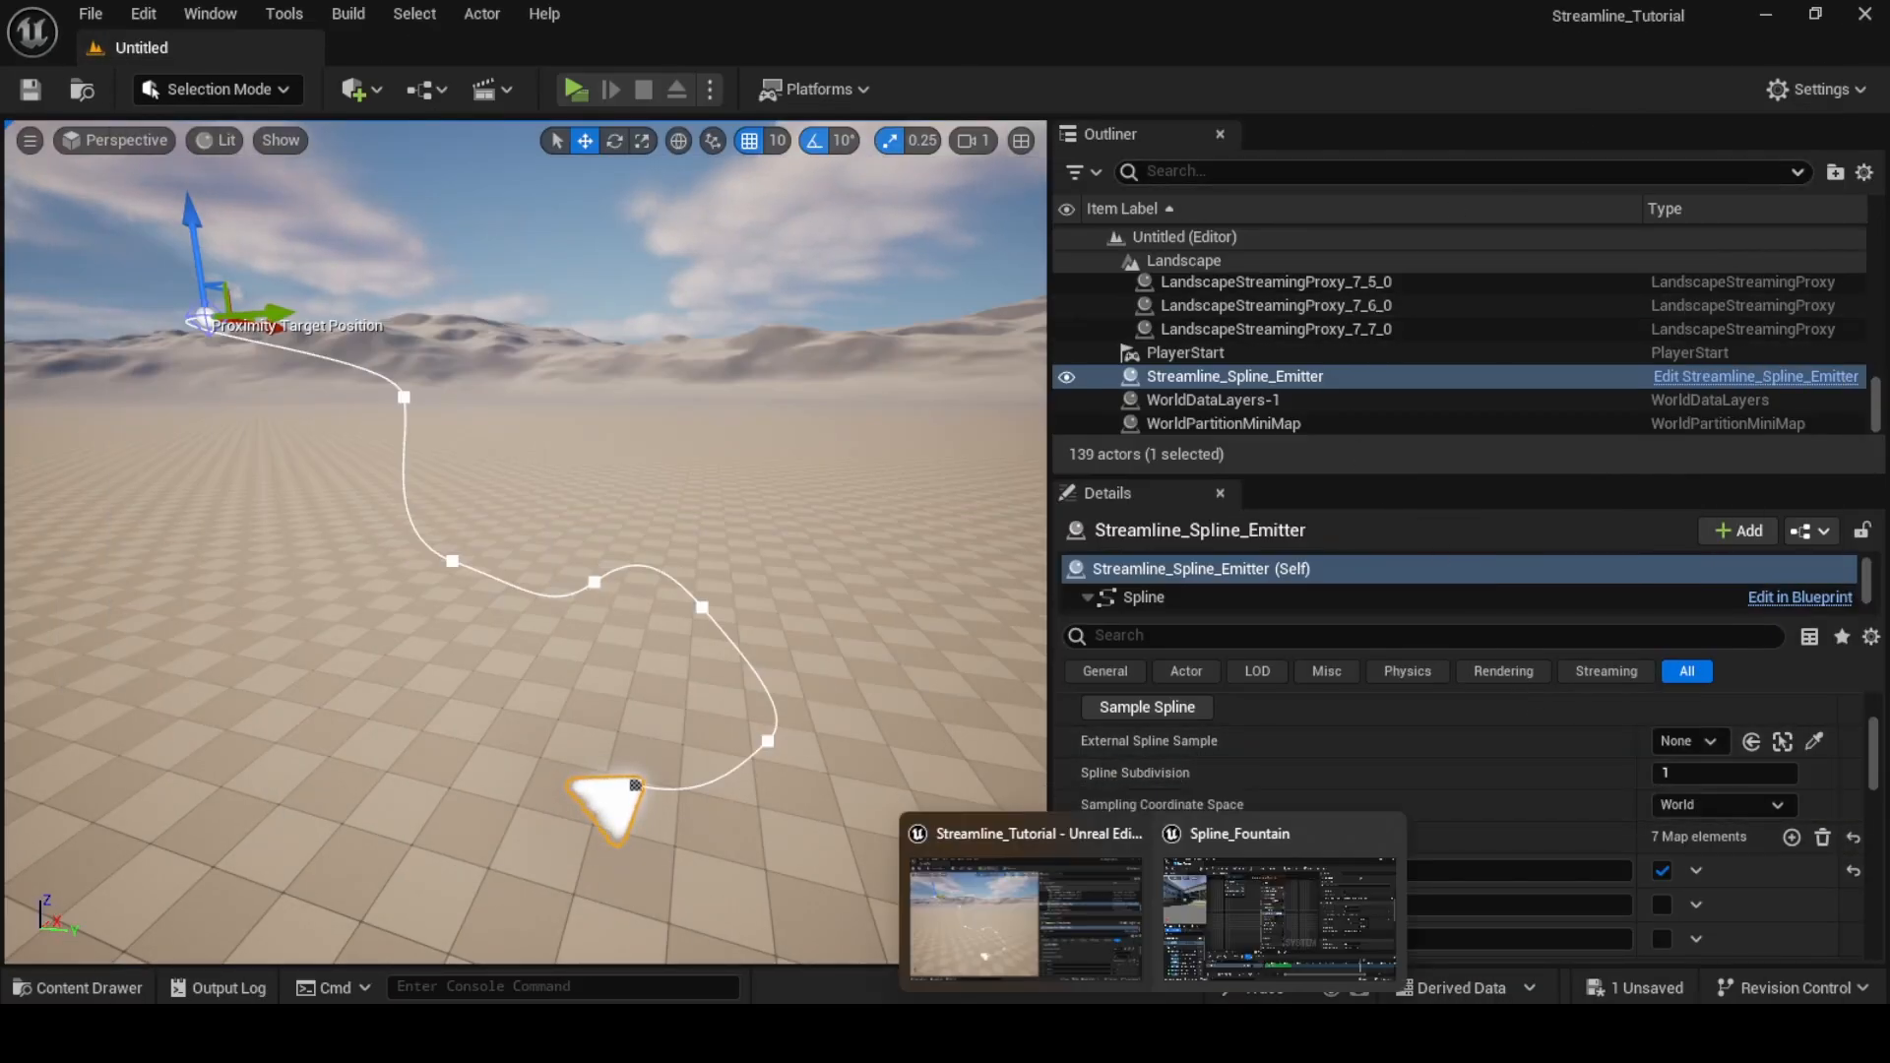
pyautogui.click(1189, 949)
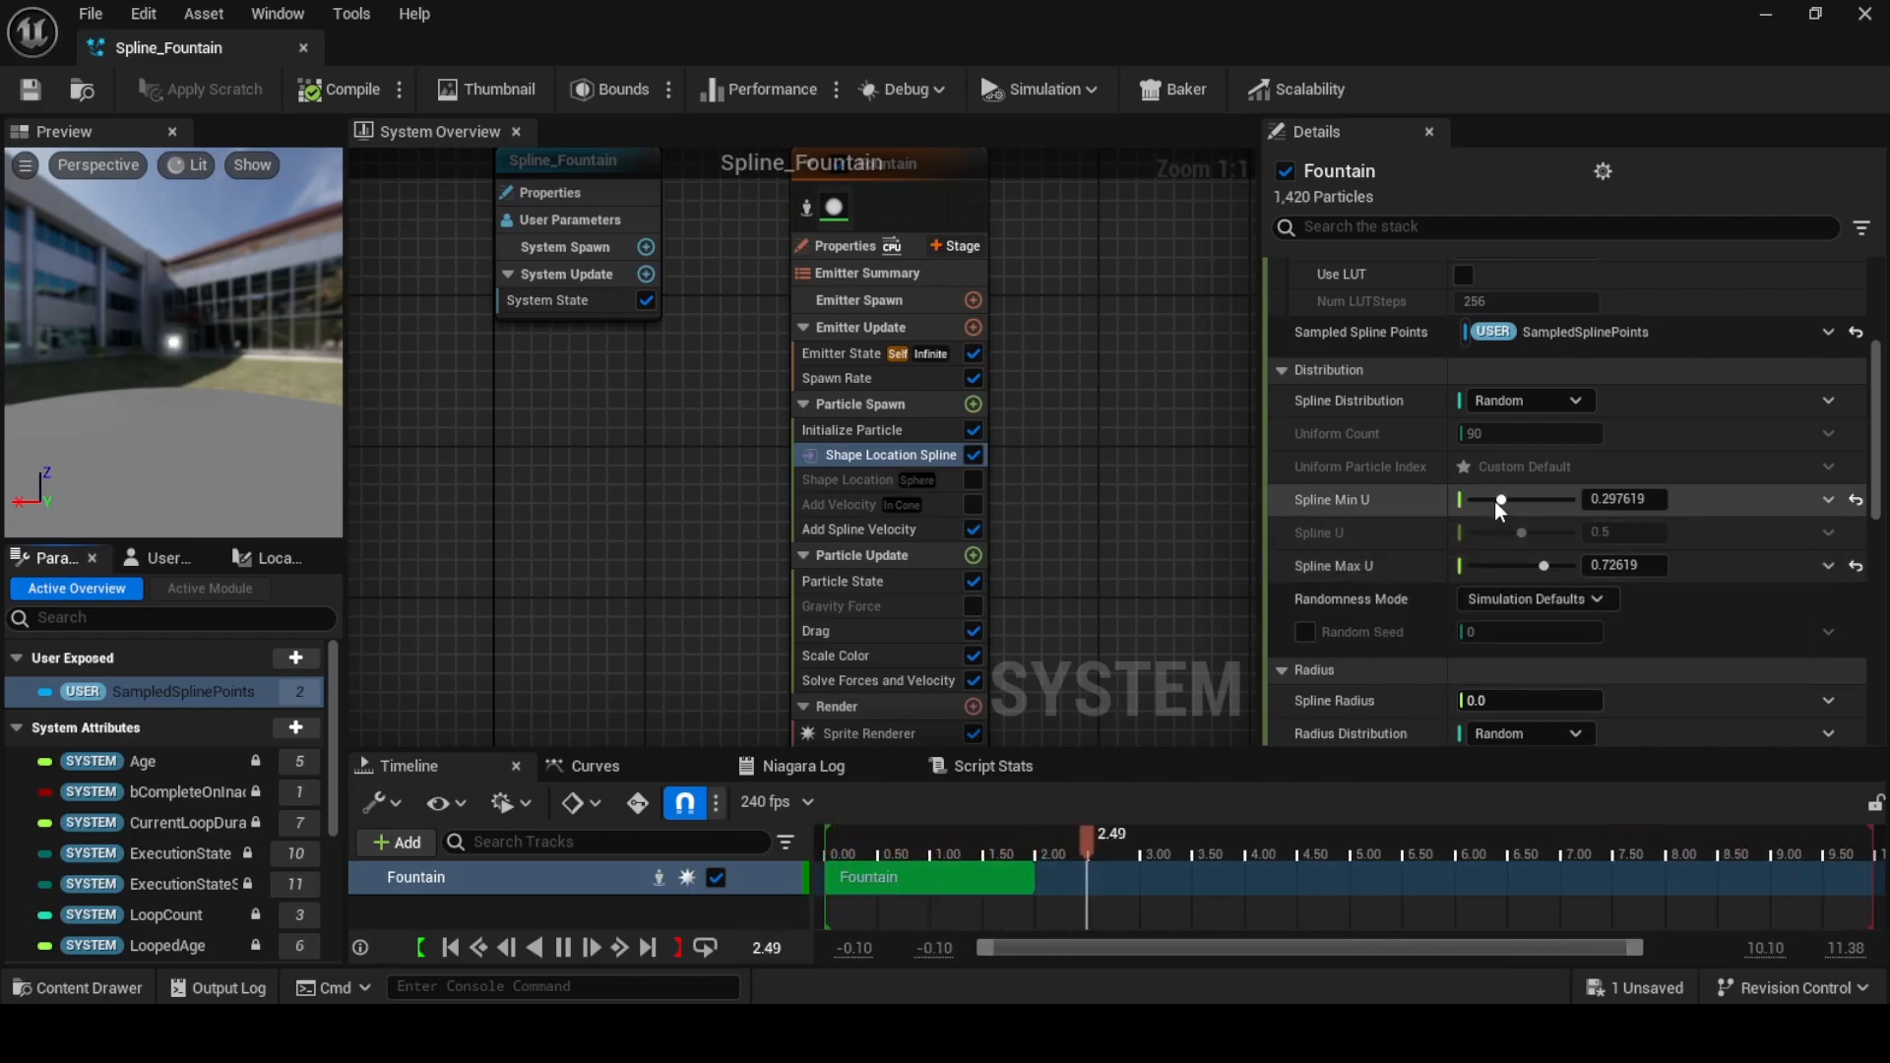
pyautogui.moveTo(1503, 500); pyautogui.dragTo(1470, 500)
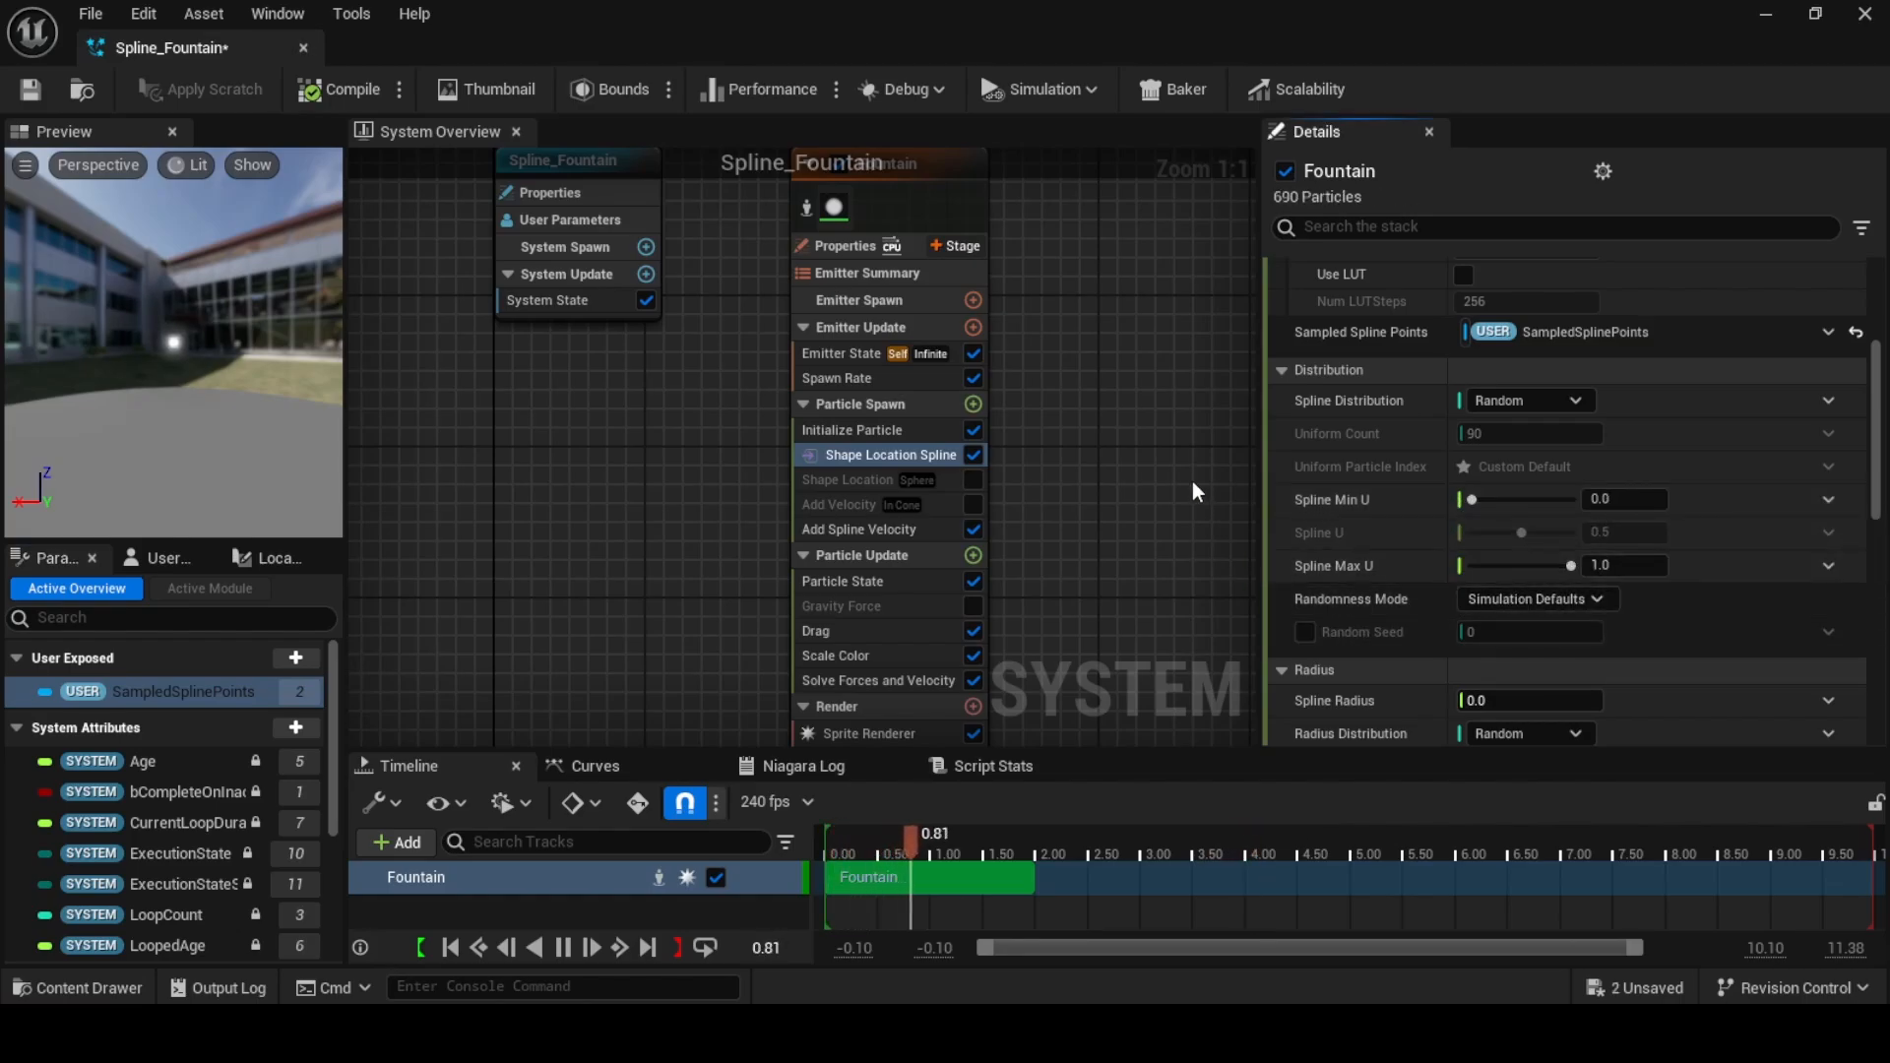
pyautogui.hotkey('ctrl', 's')
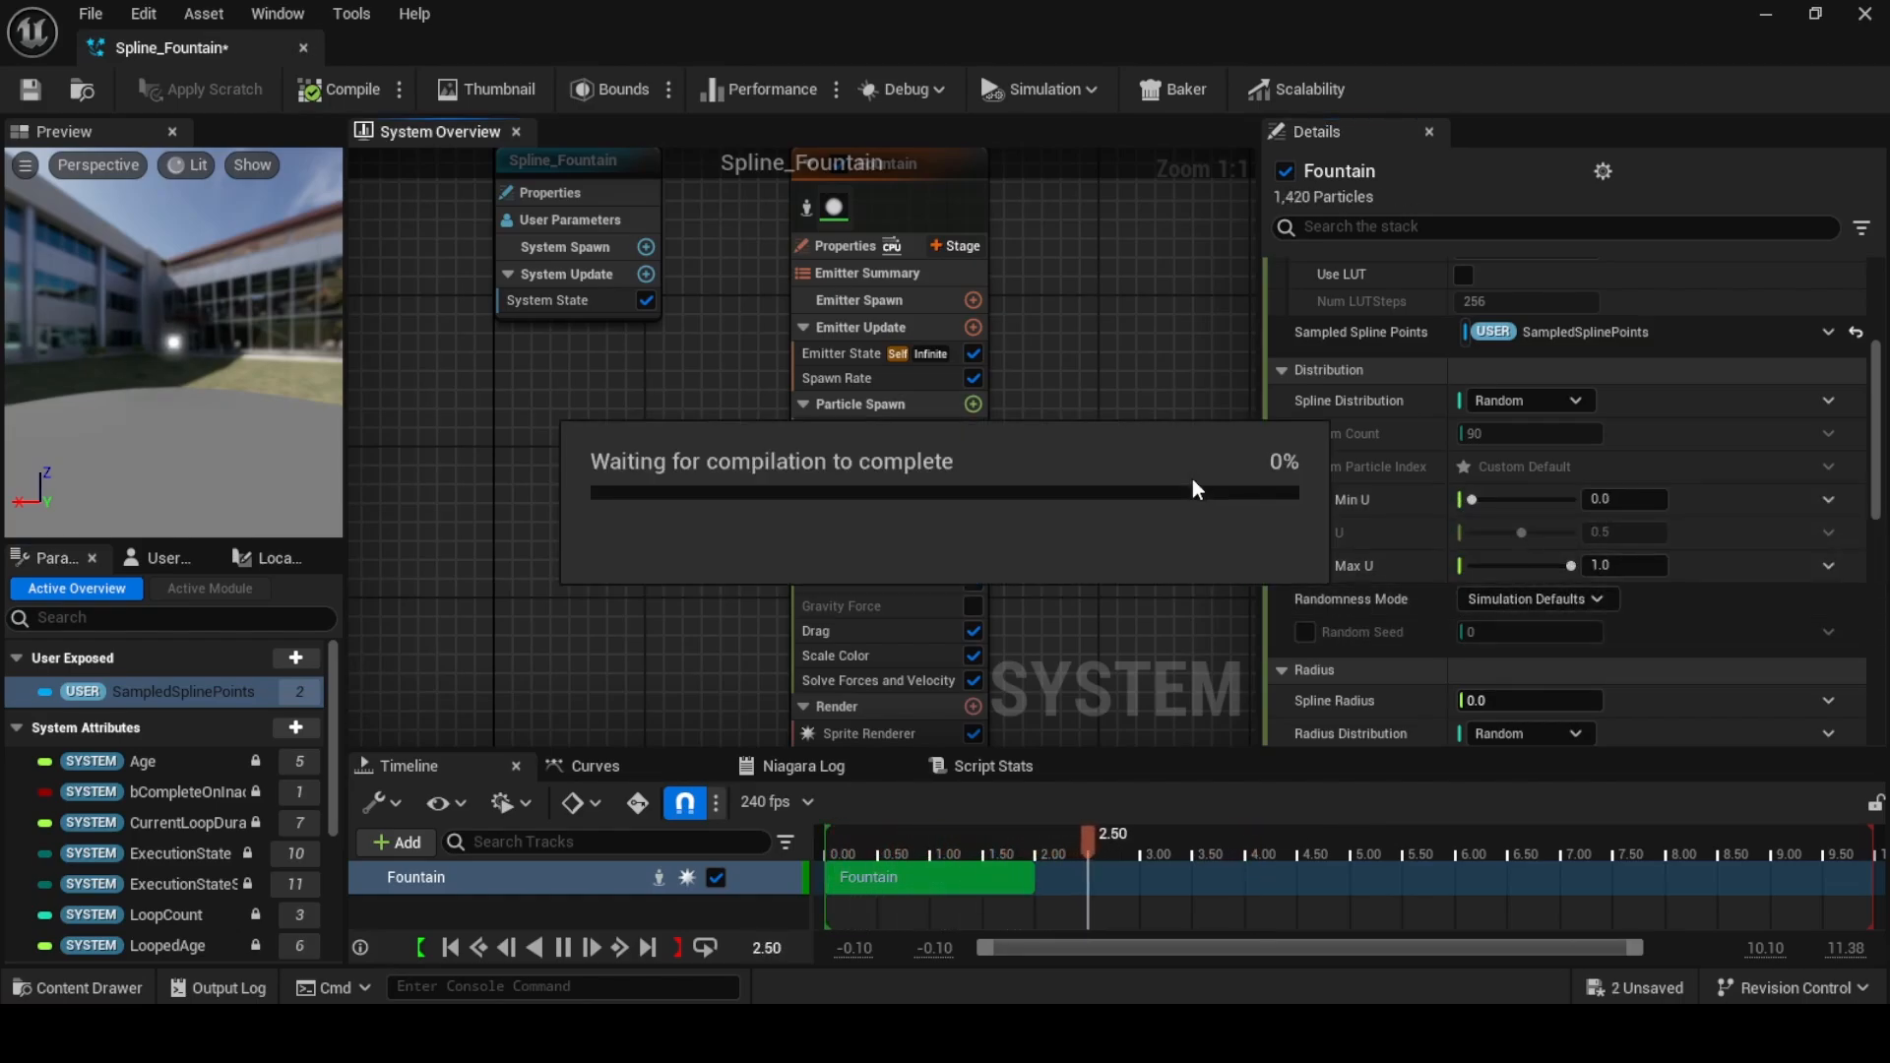
pyautogui.click(1752, 23)
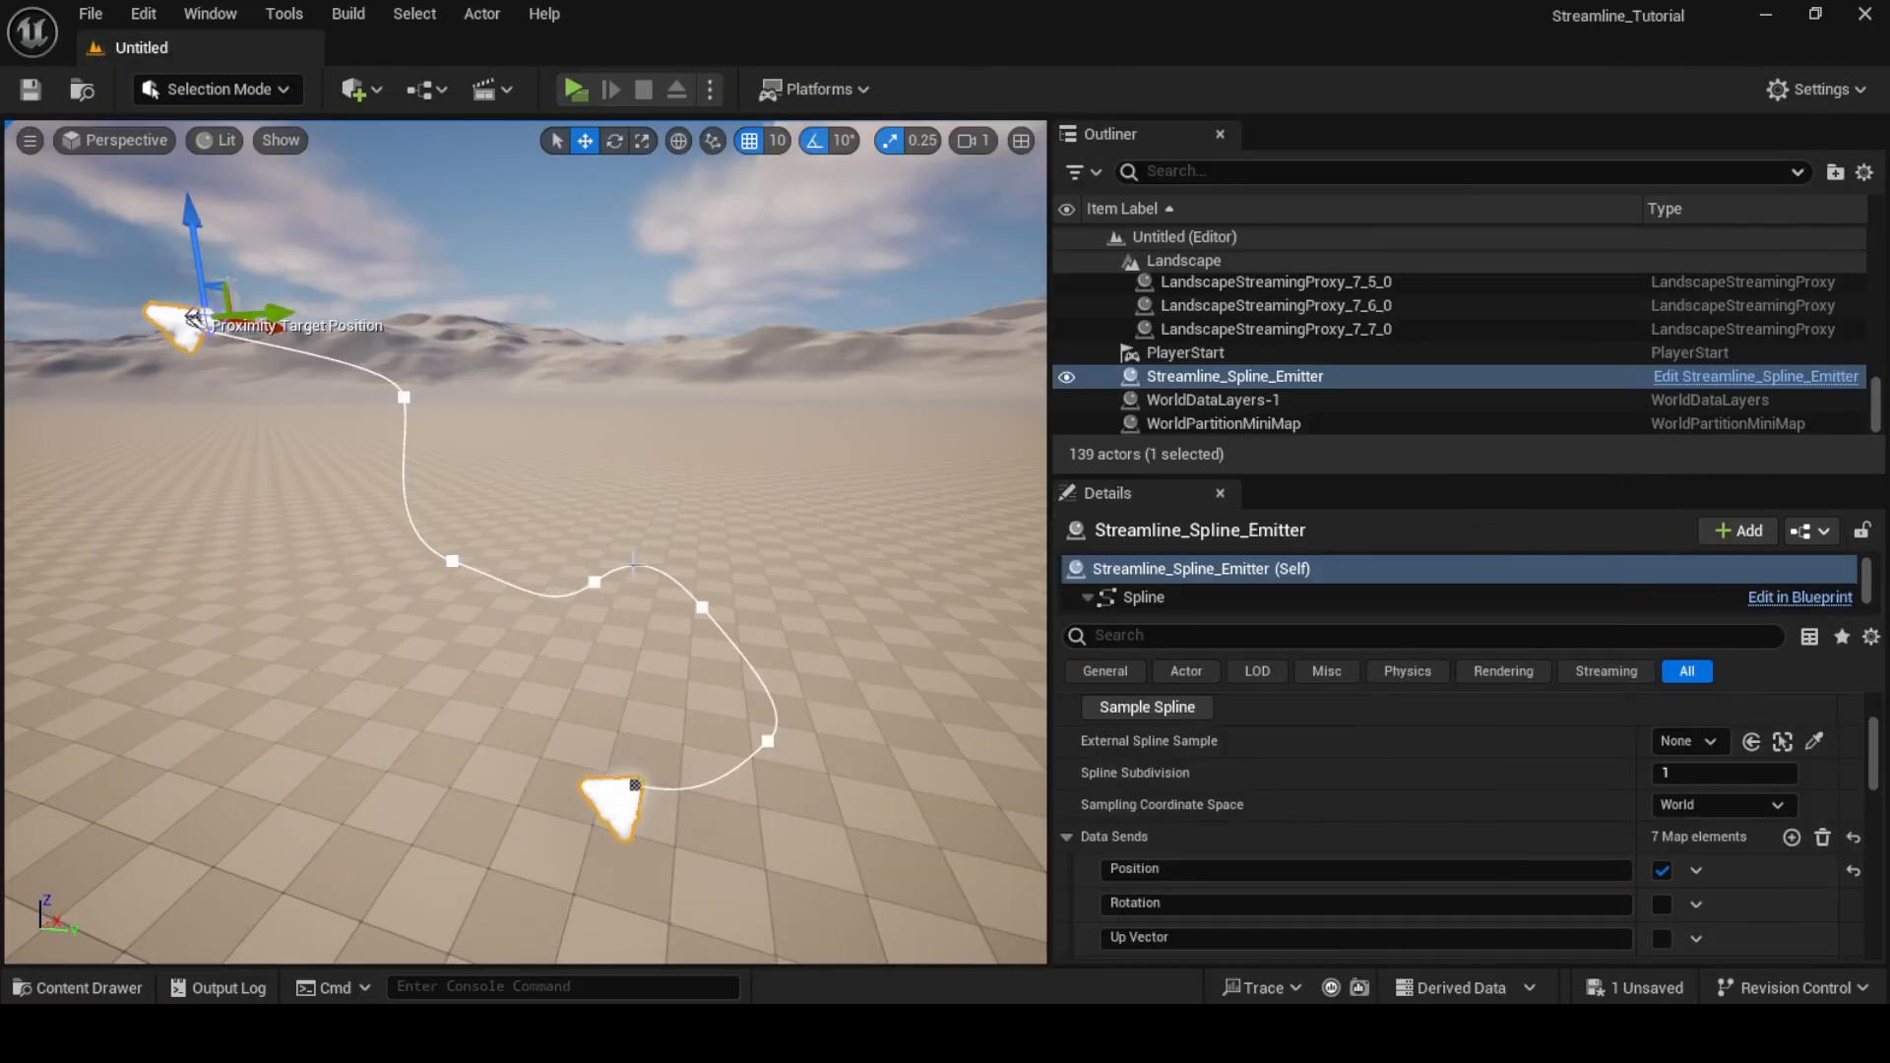
# - Raise the emitter's Spline Subdivision to 5 and inspect the emission points along the spline in the level viewport
pyautogui.moveTo(790, 669)
pyautogui.mouseDown(button='right')
pyautogui.moveTo(792, 758)
pyautogui.moveTo(782, 674)
pyautogui.mouseUp(button='right')
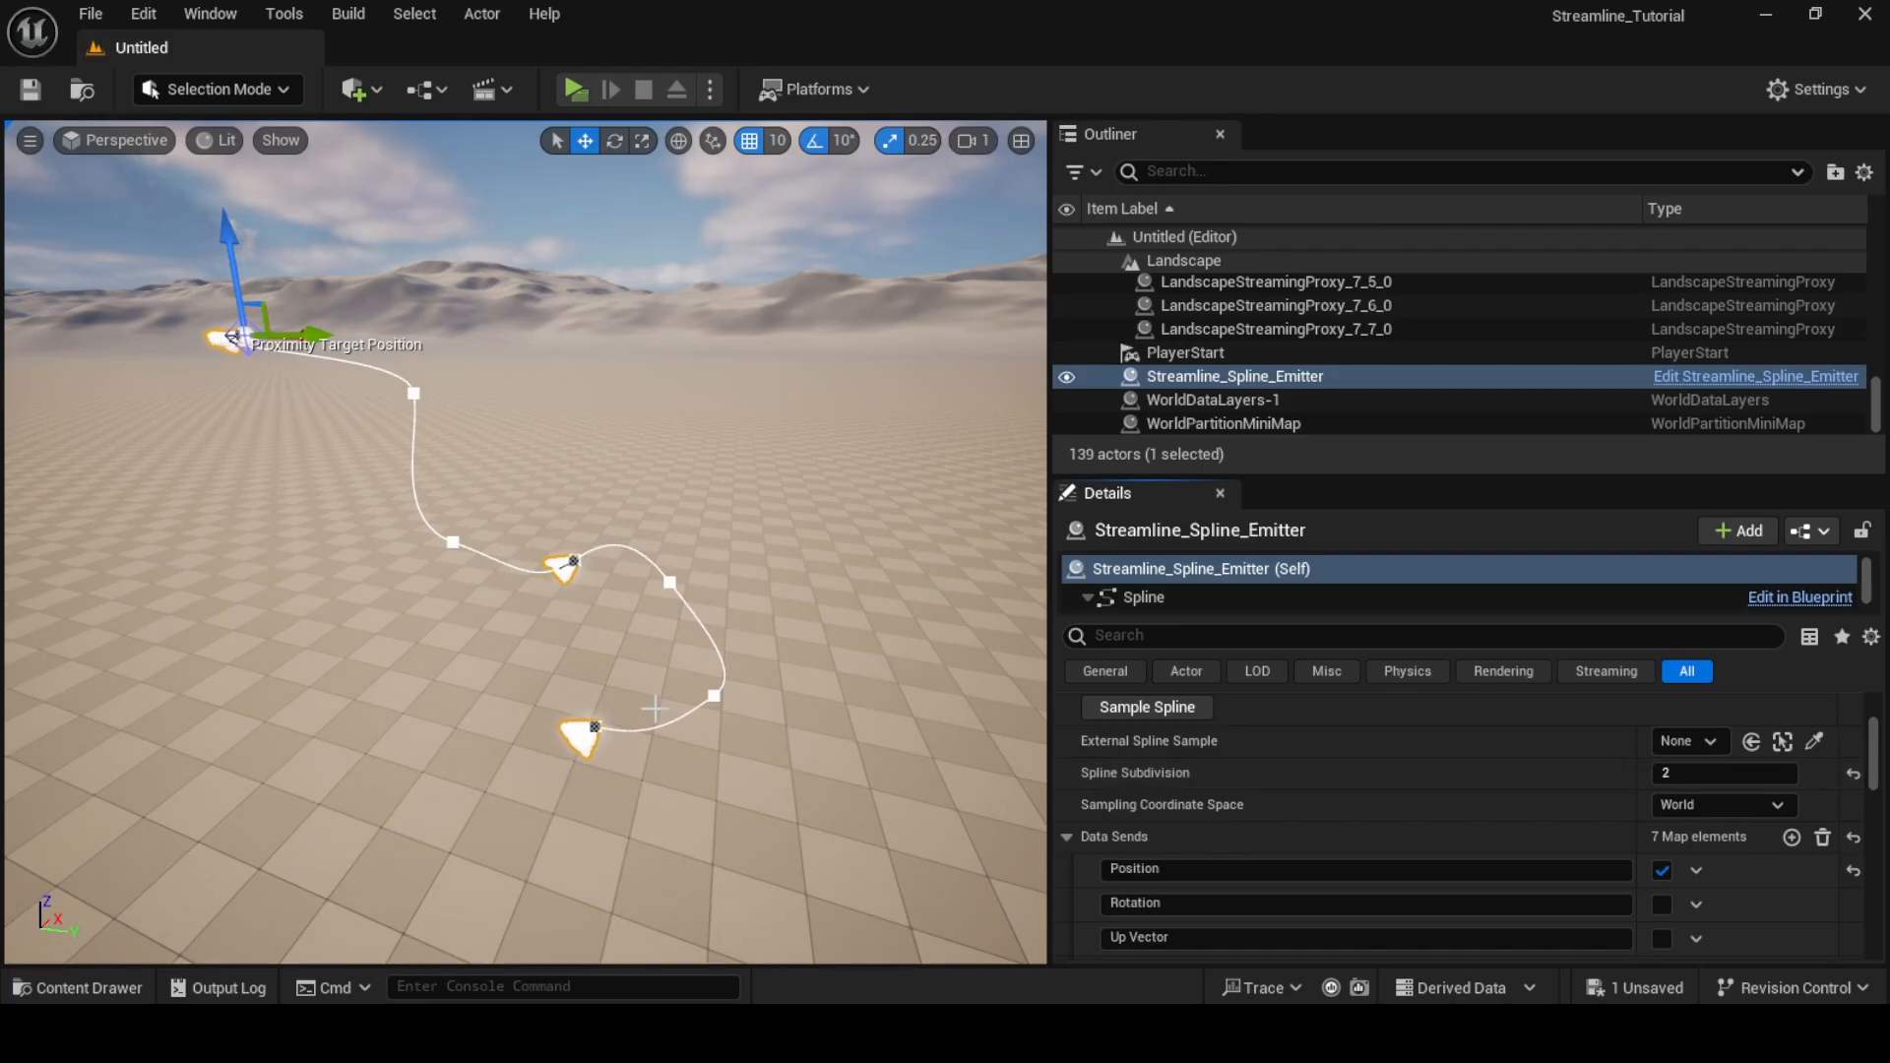
pyautogui.moveTo(788, 640); pyautogui.dragTo(788, 723, button='right')
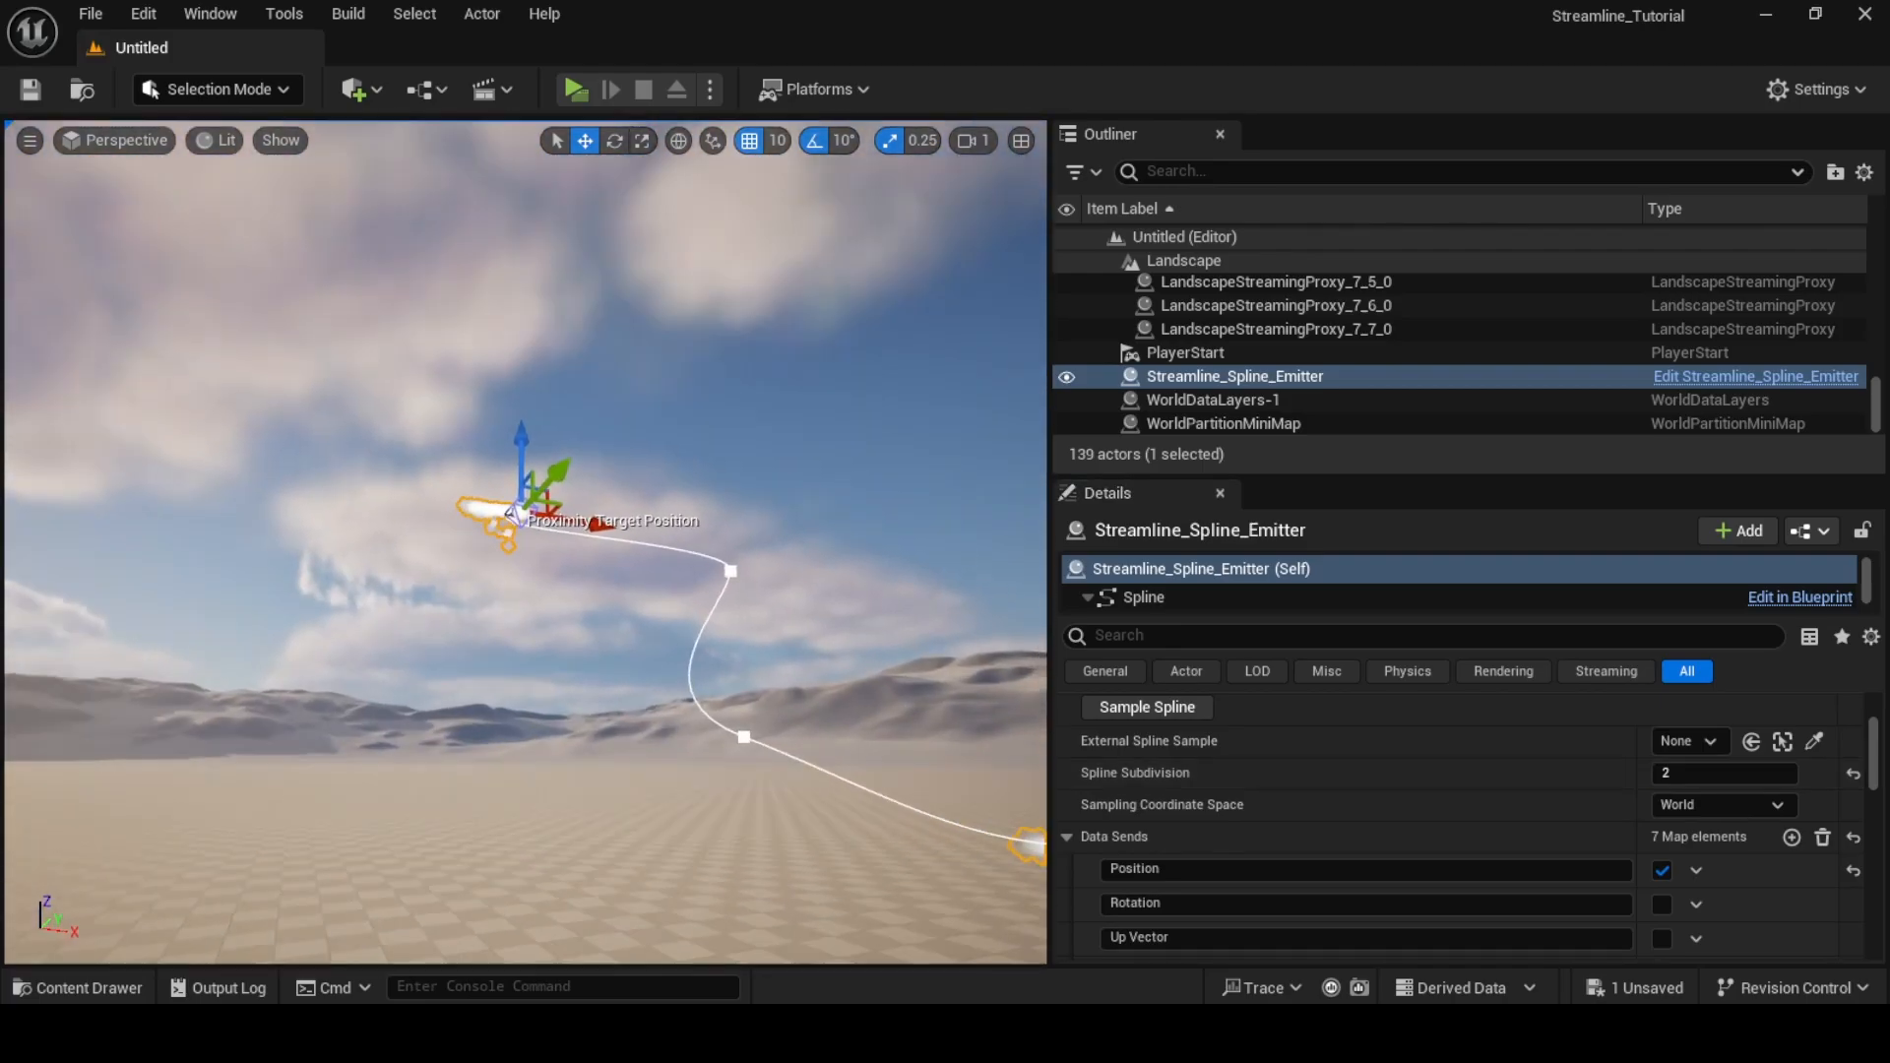
pyautogui.moveTo(526, 590)
pyautogui.mouseDown(button='right')
pyautogui.moveTo(517, 748)
pyautogui.moveTo(507, 610)
pyautogui.mouseUp(button='right')
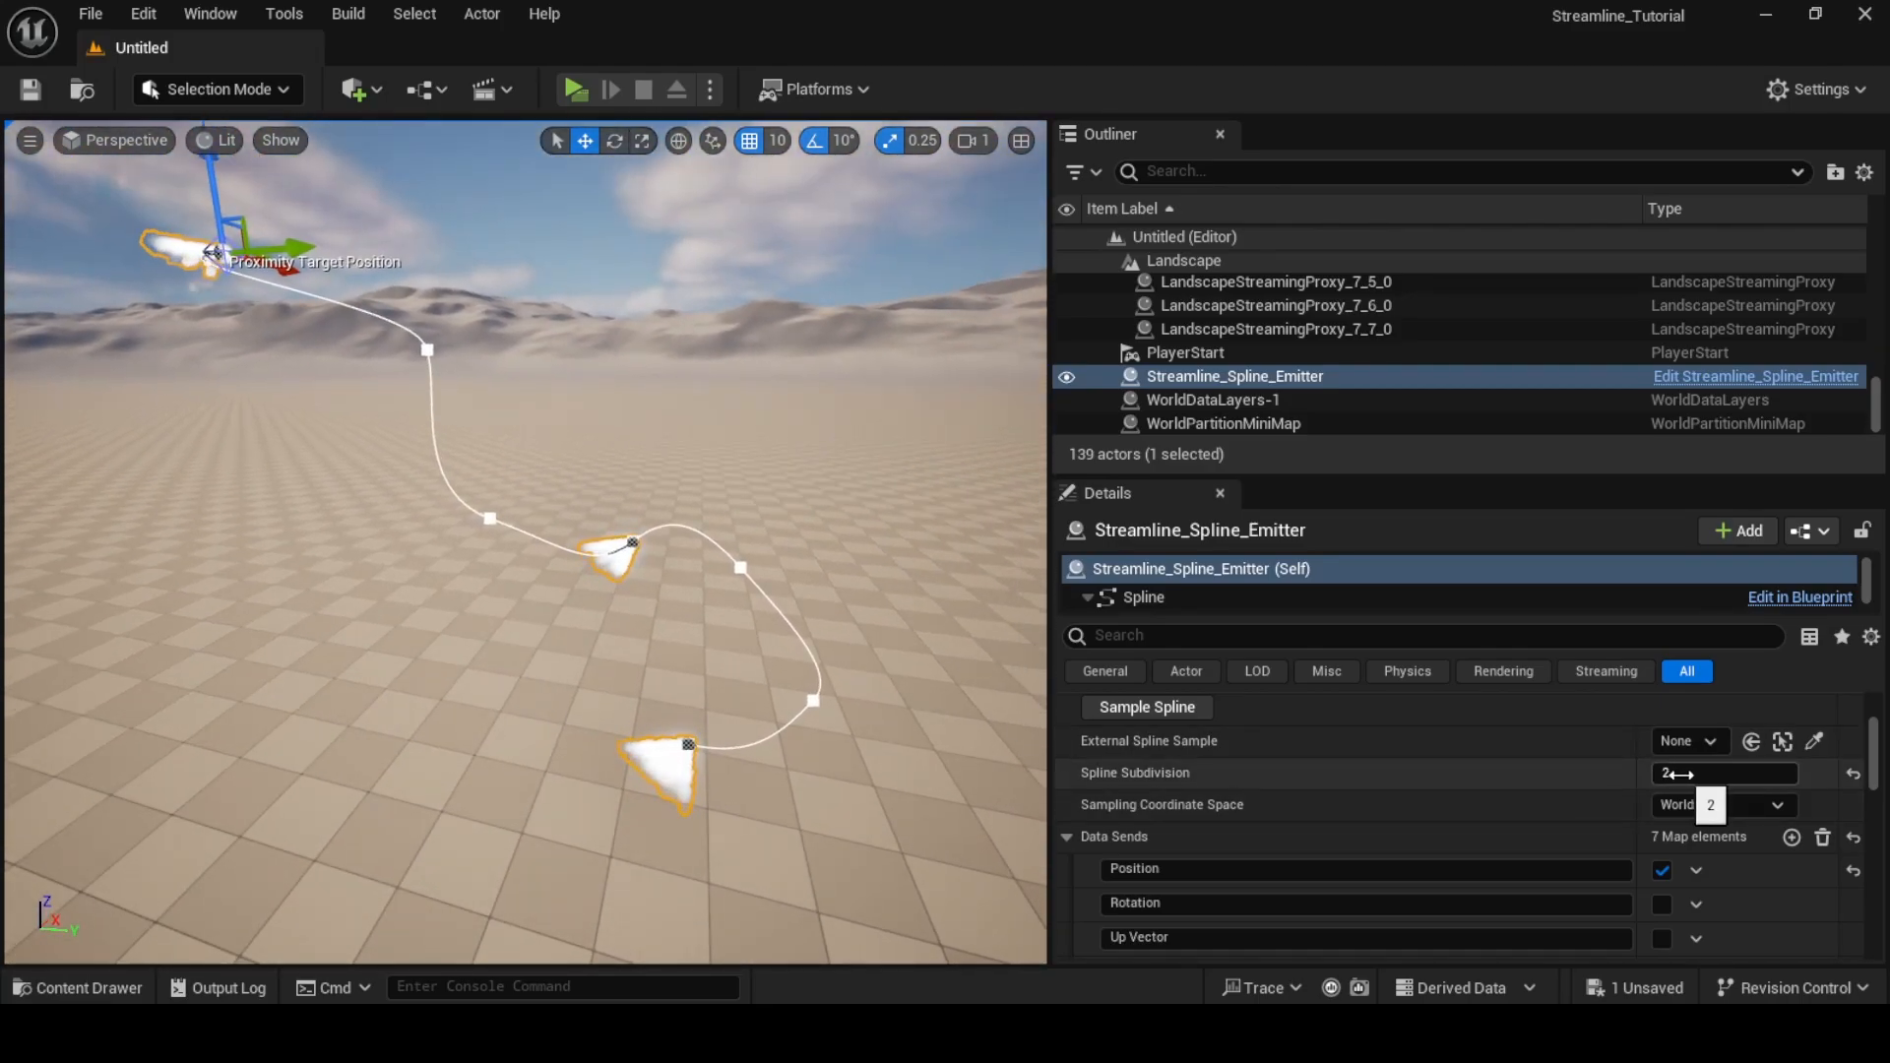
pyautogui.moveTo(1676, 774); pyautogui.dragTo(1713, 774)
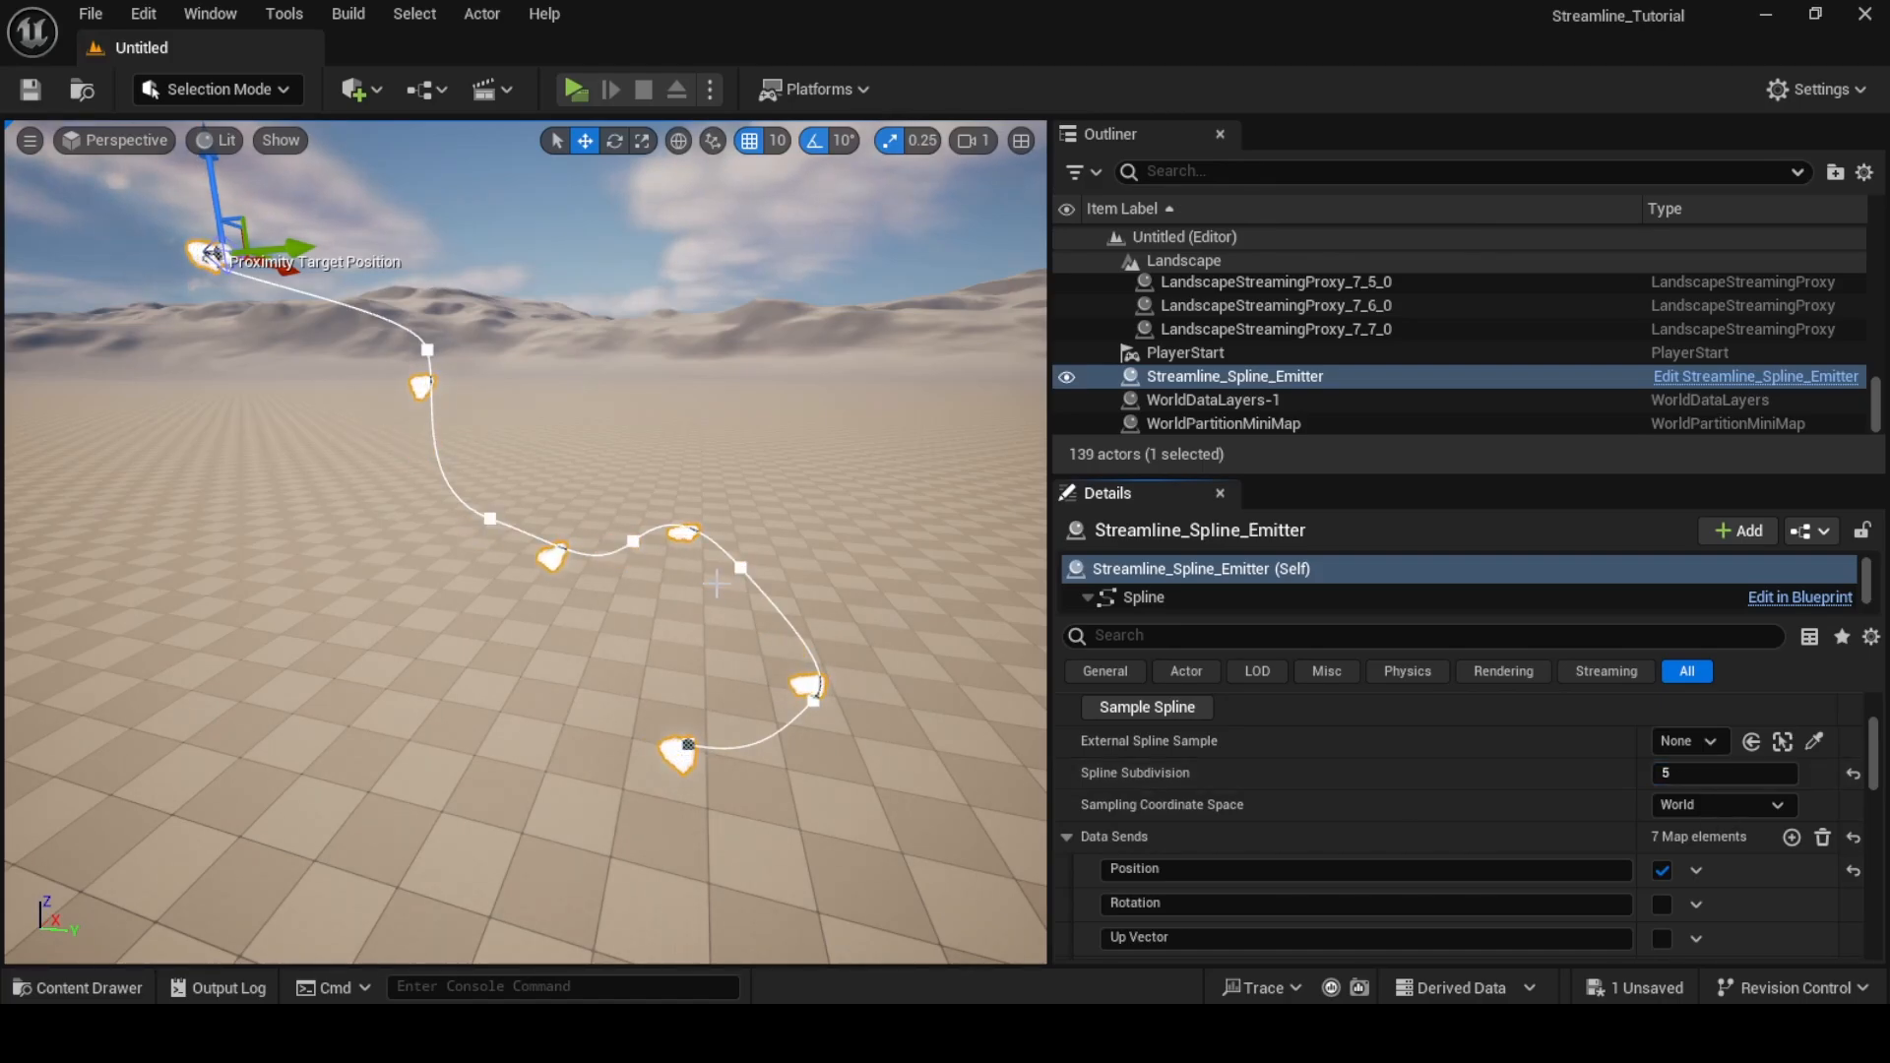
pyautogui.moveTo(355, 485); pyautogui.dragTo(321, 436, button='right')
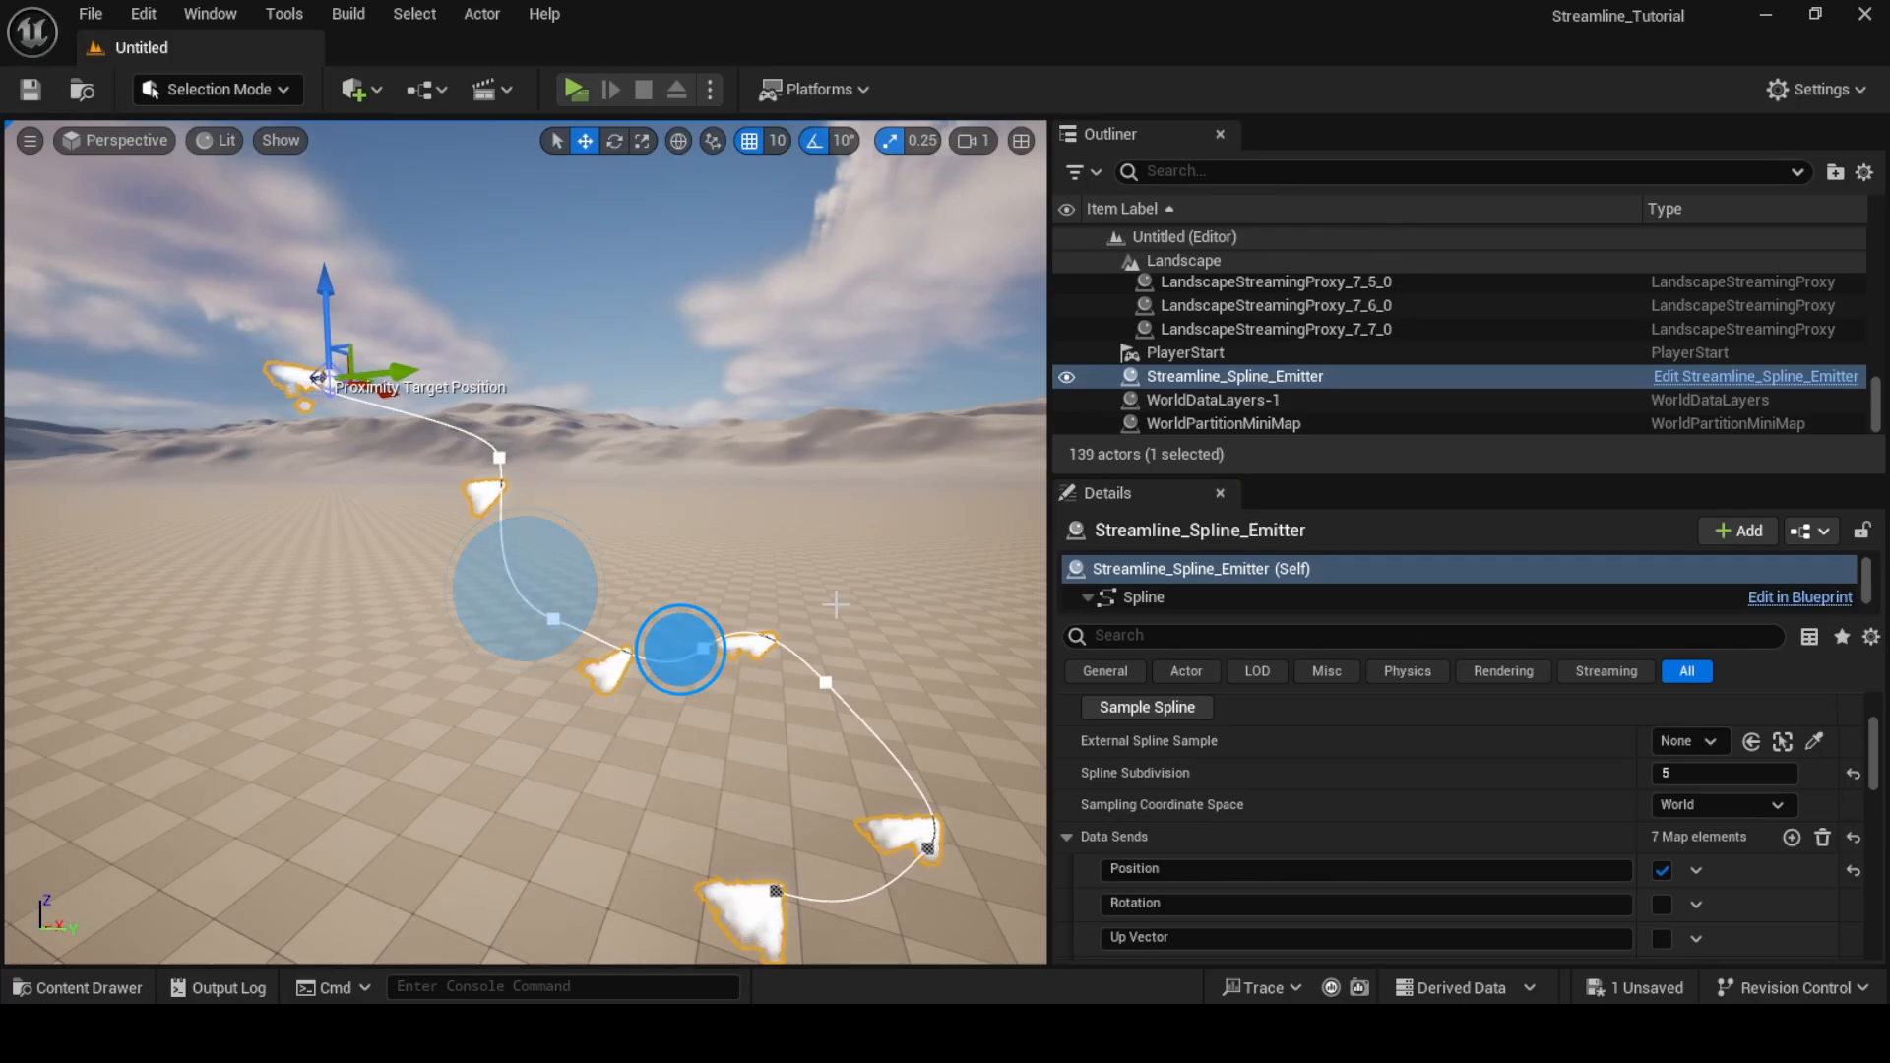
pyautogui.moveTo(961, 860); pyautogui.dragTo(1019, 920, button='right')
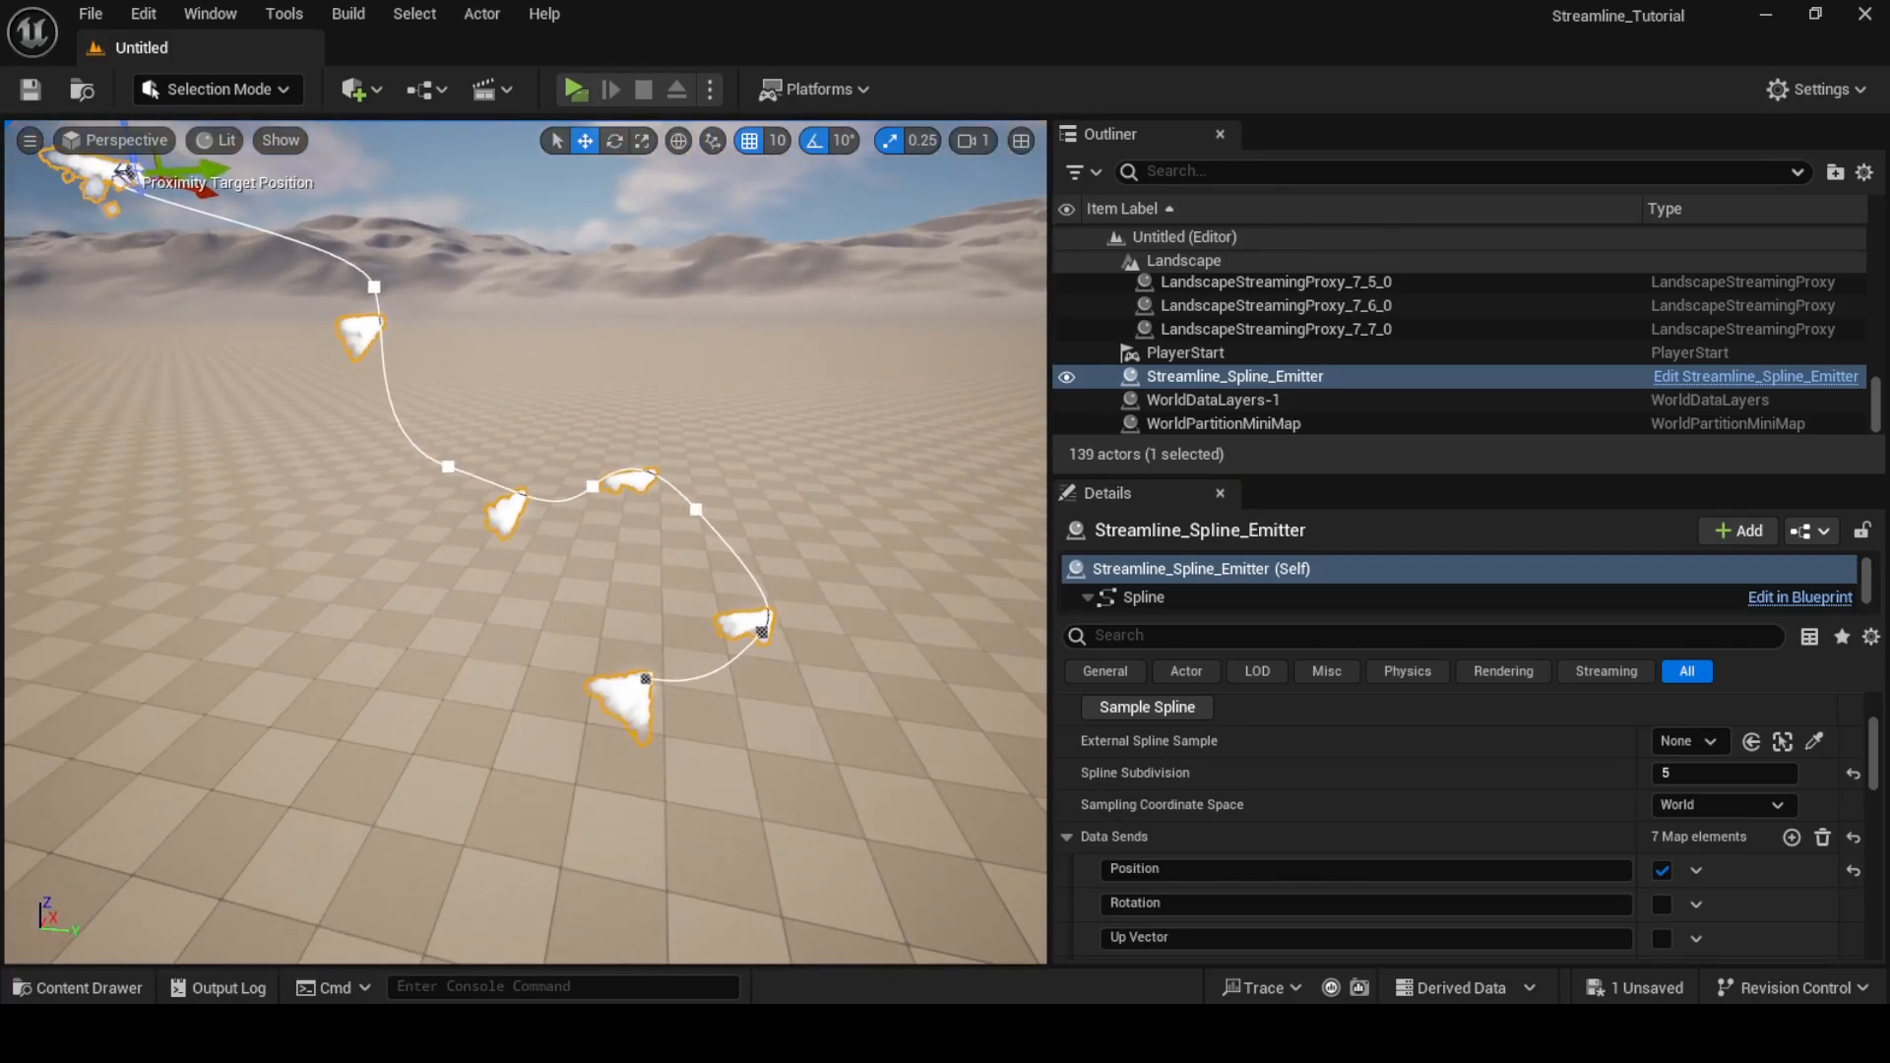
pyautogui.moveTo(167, 221); pyautogui.dragTo(118, 147, button='right')
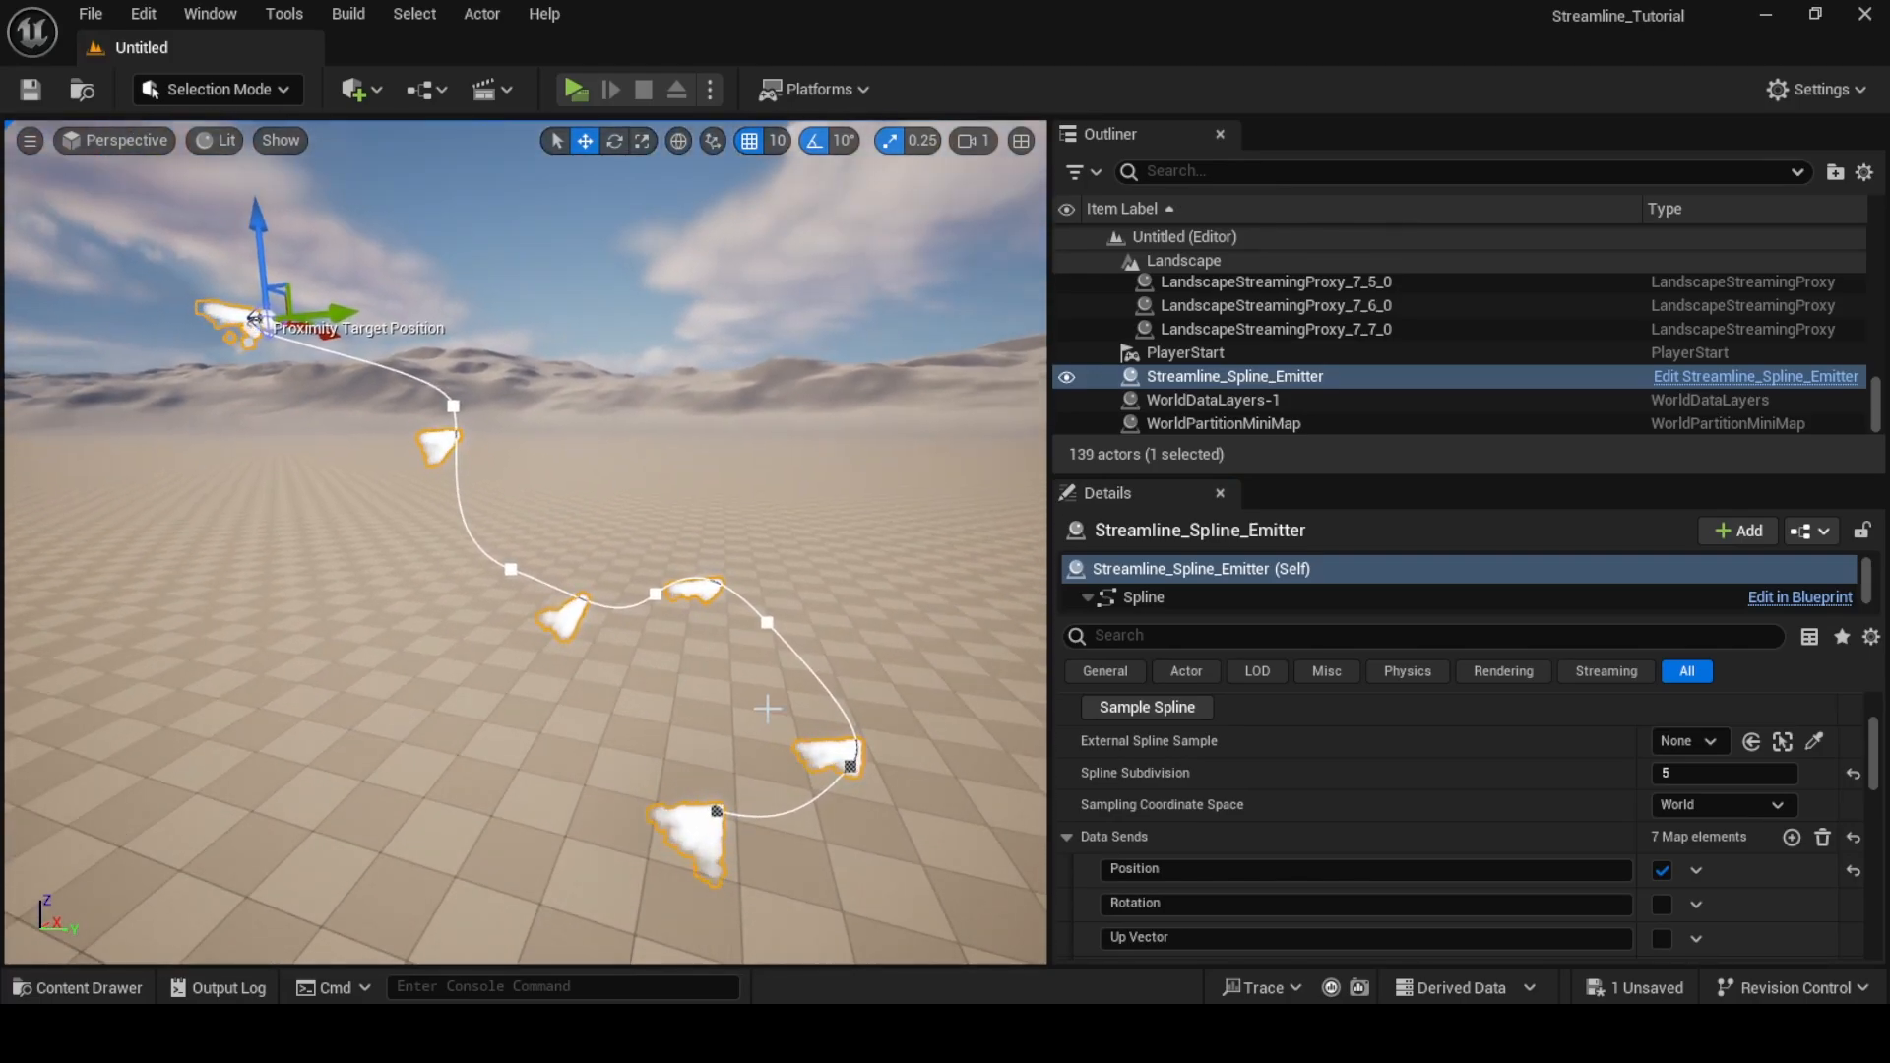
# - Switch the emitter's Sampling Coordinate Space to Local and look for where the particles spawn in the level
pyautogui.click(1683, 807)
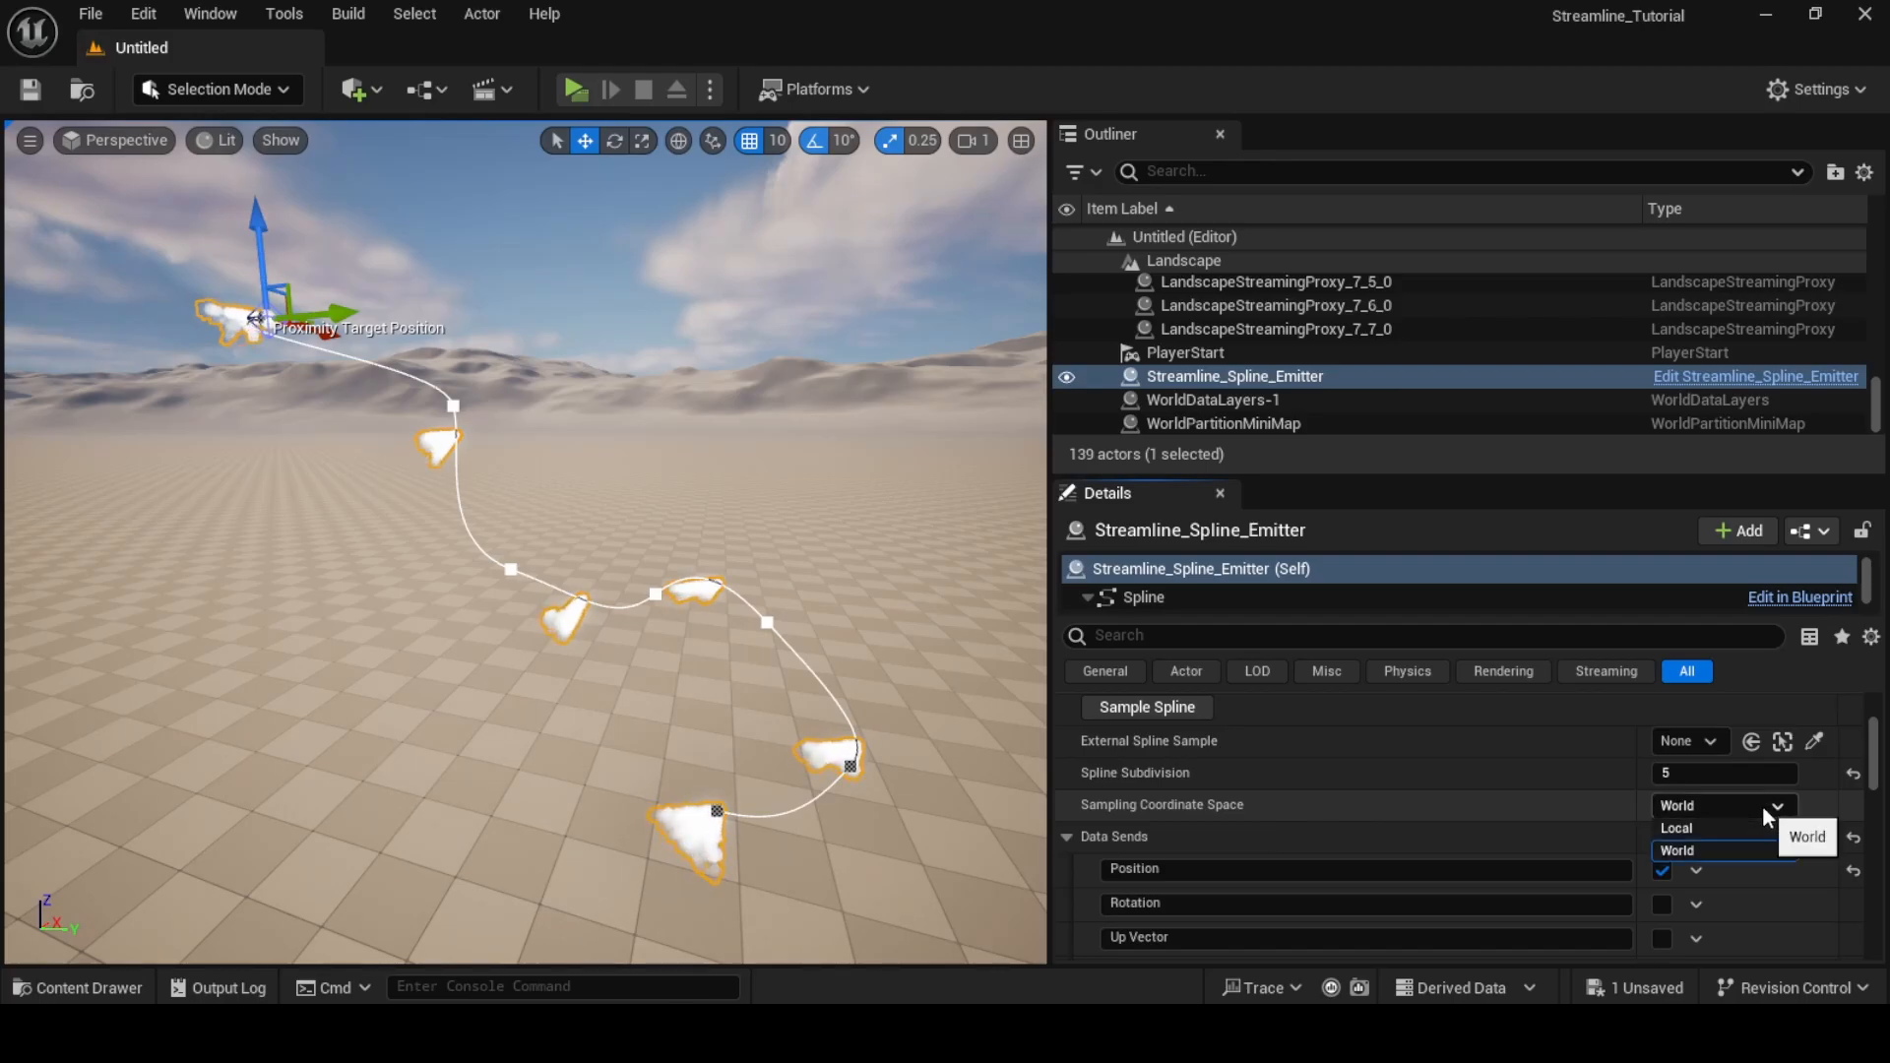
pyautogui.click(1680, 829)
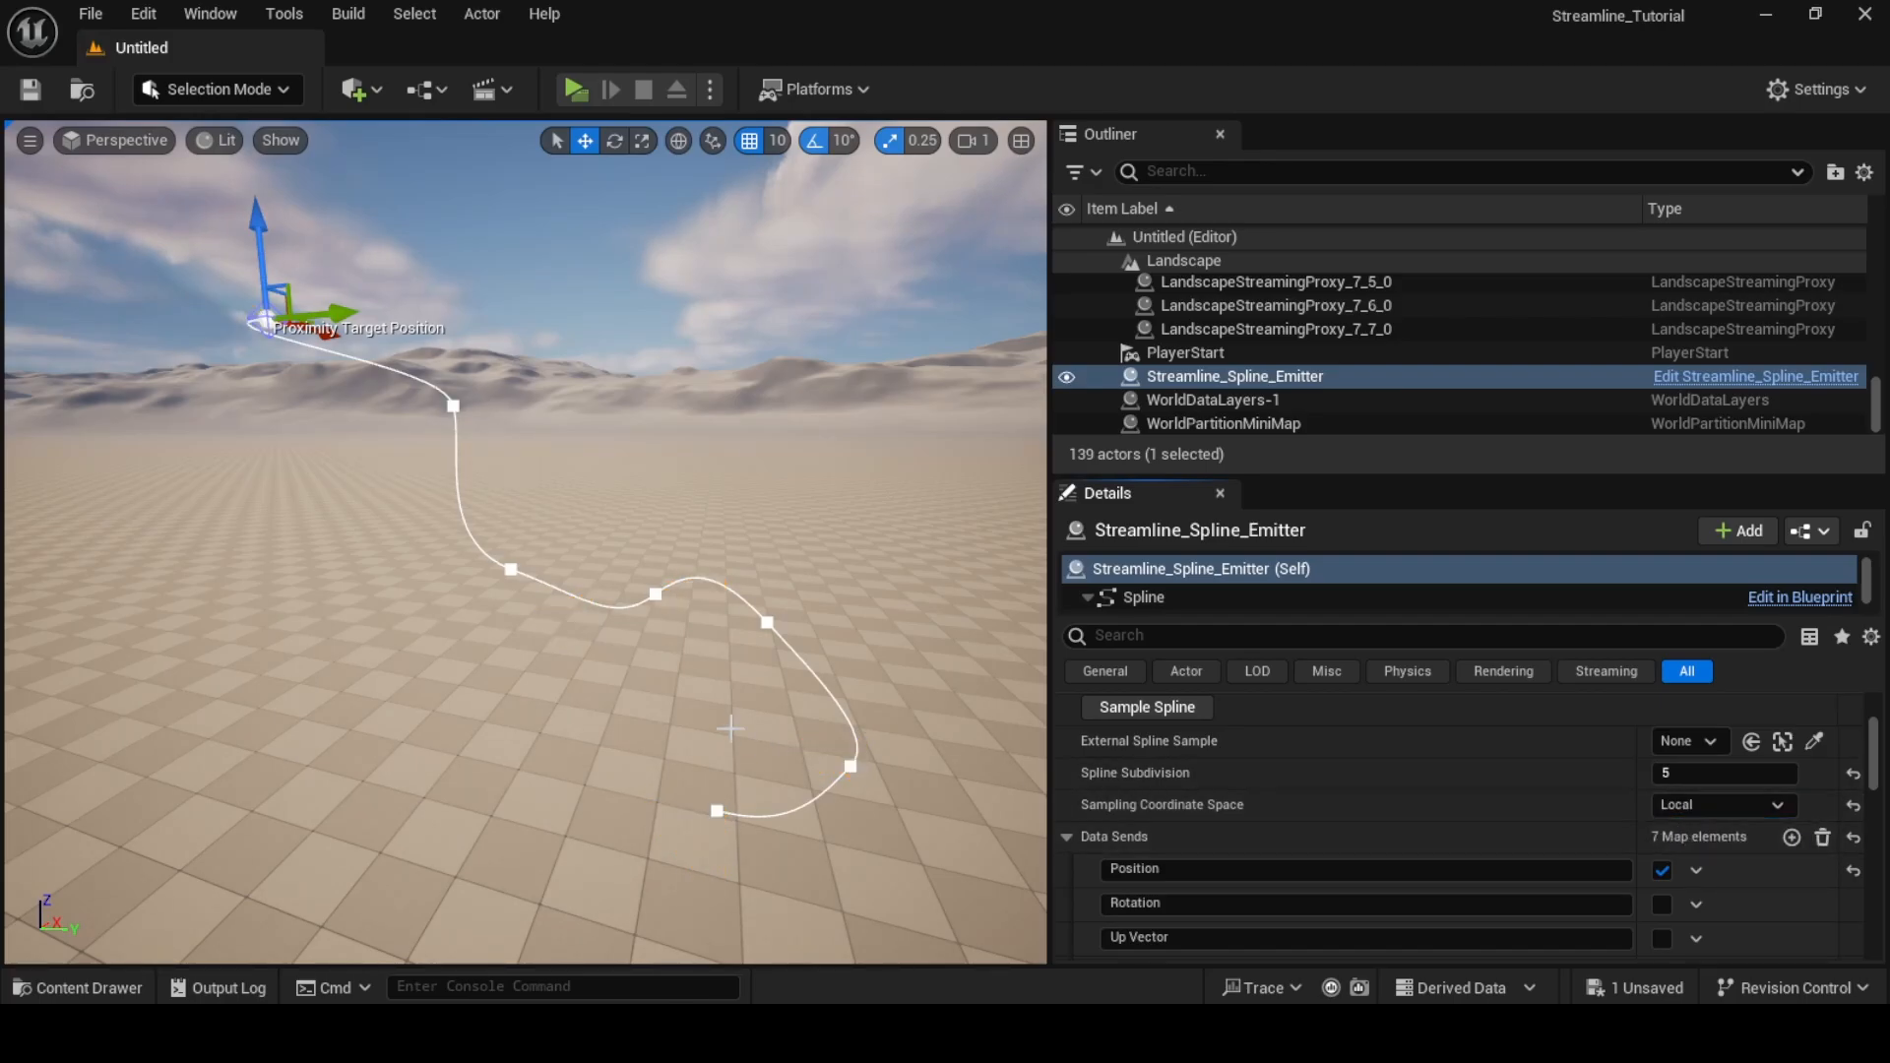
pyautogui.moveTo(751, 729); pyautogui.dragTo(1374, 687, button='right')
pyautogui.press('w')
pyautogui.press('a')
pyautogui.press('w')
pyautogui.press('a')
pyautogui.press('e')
pyautogui.press('w')
pyautogui.press('d')
# - Set the emitter's Sampling Coordinate Space back to World and reframe the whole spline in the viewport
pyautogui.click(1722, 805)
pyautogui.click(1679, 848)
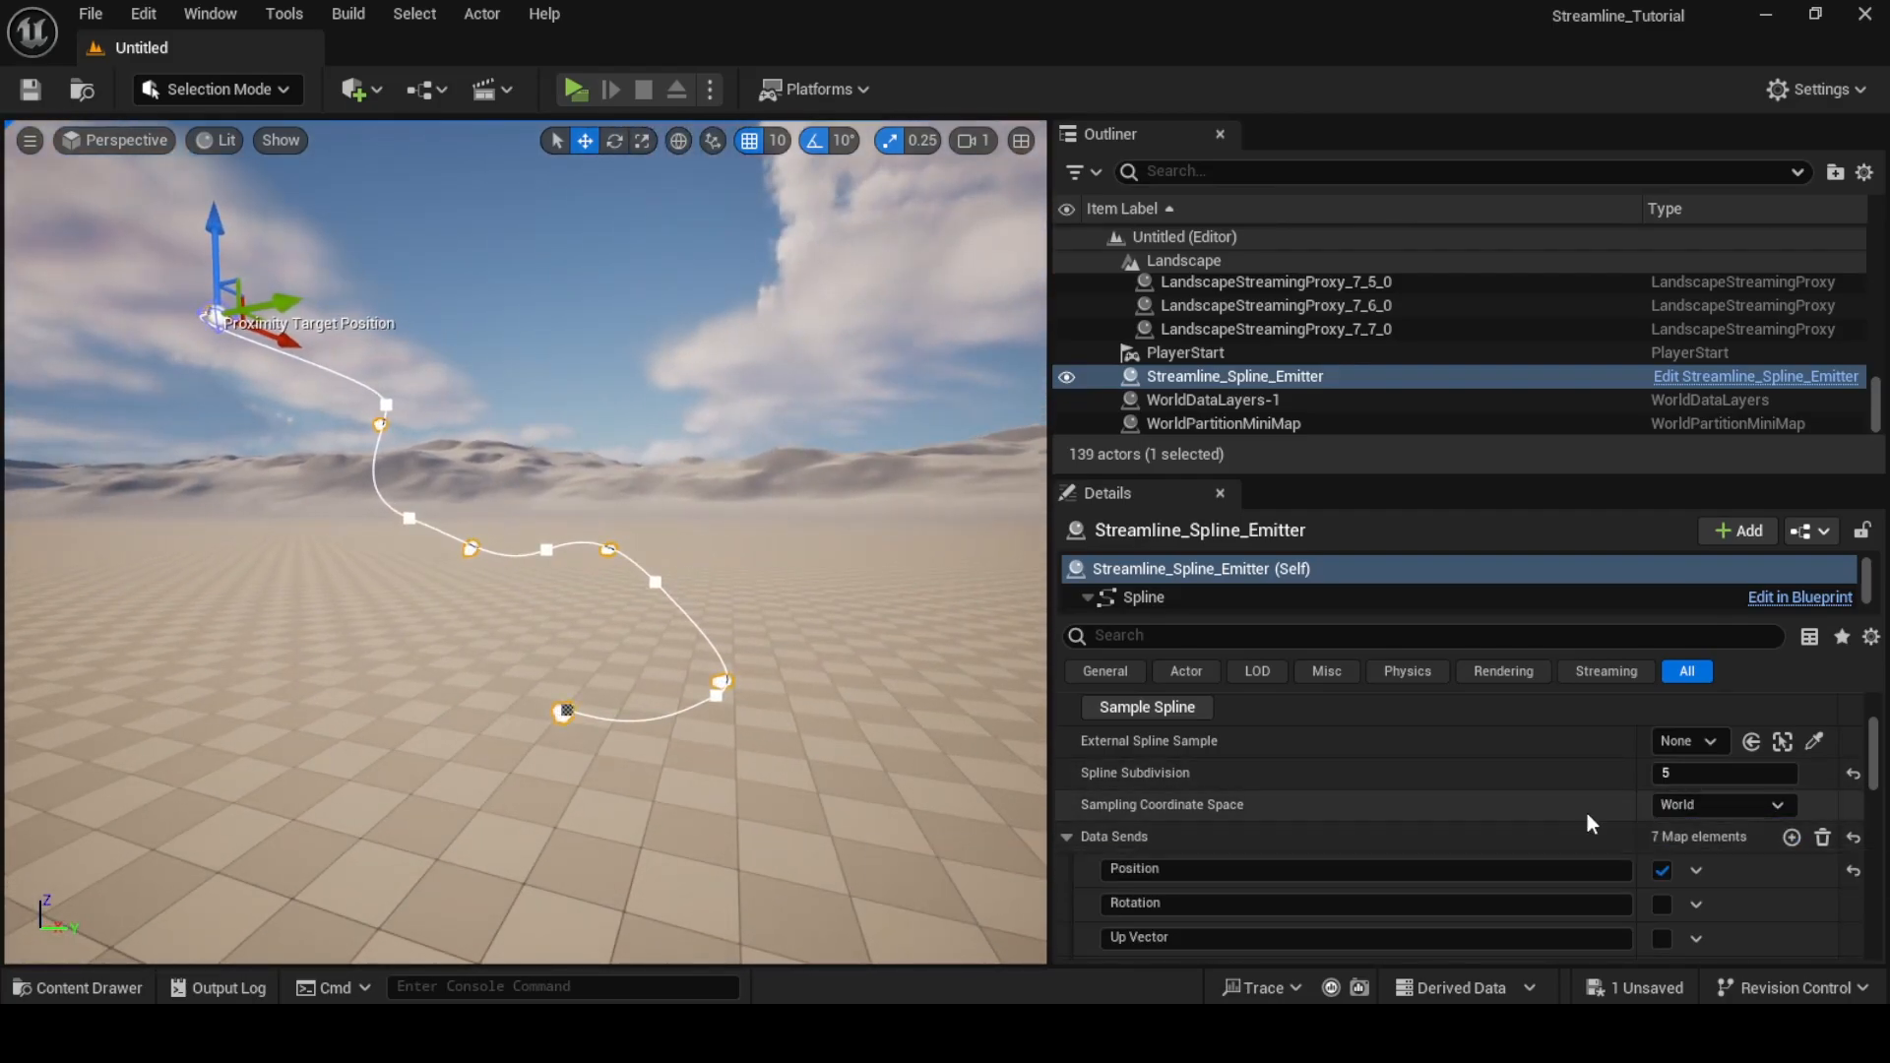
pyautogui.press('e')
pyautogui.moveTo(813, 701); pyautogui.dragTo(777, 740, button='right')
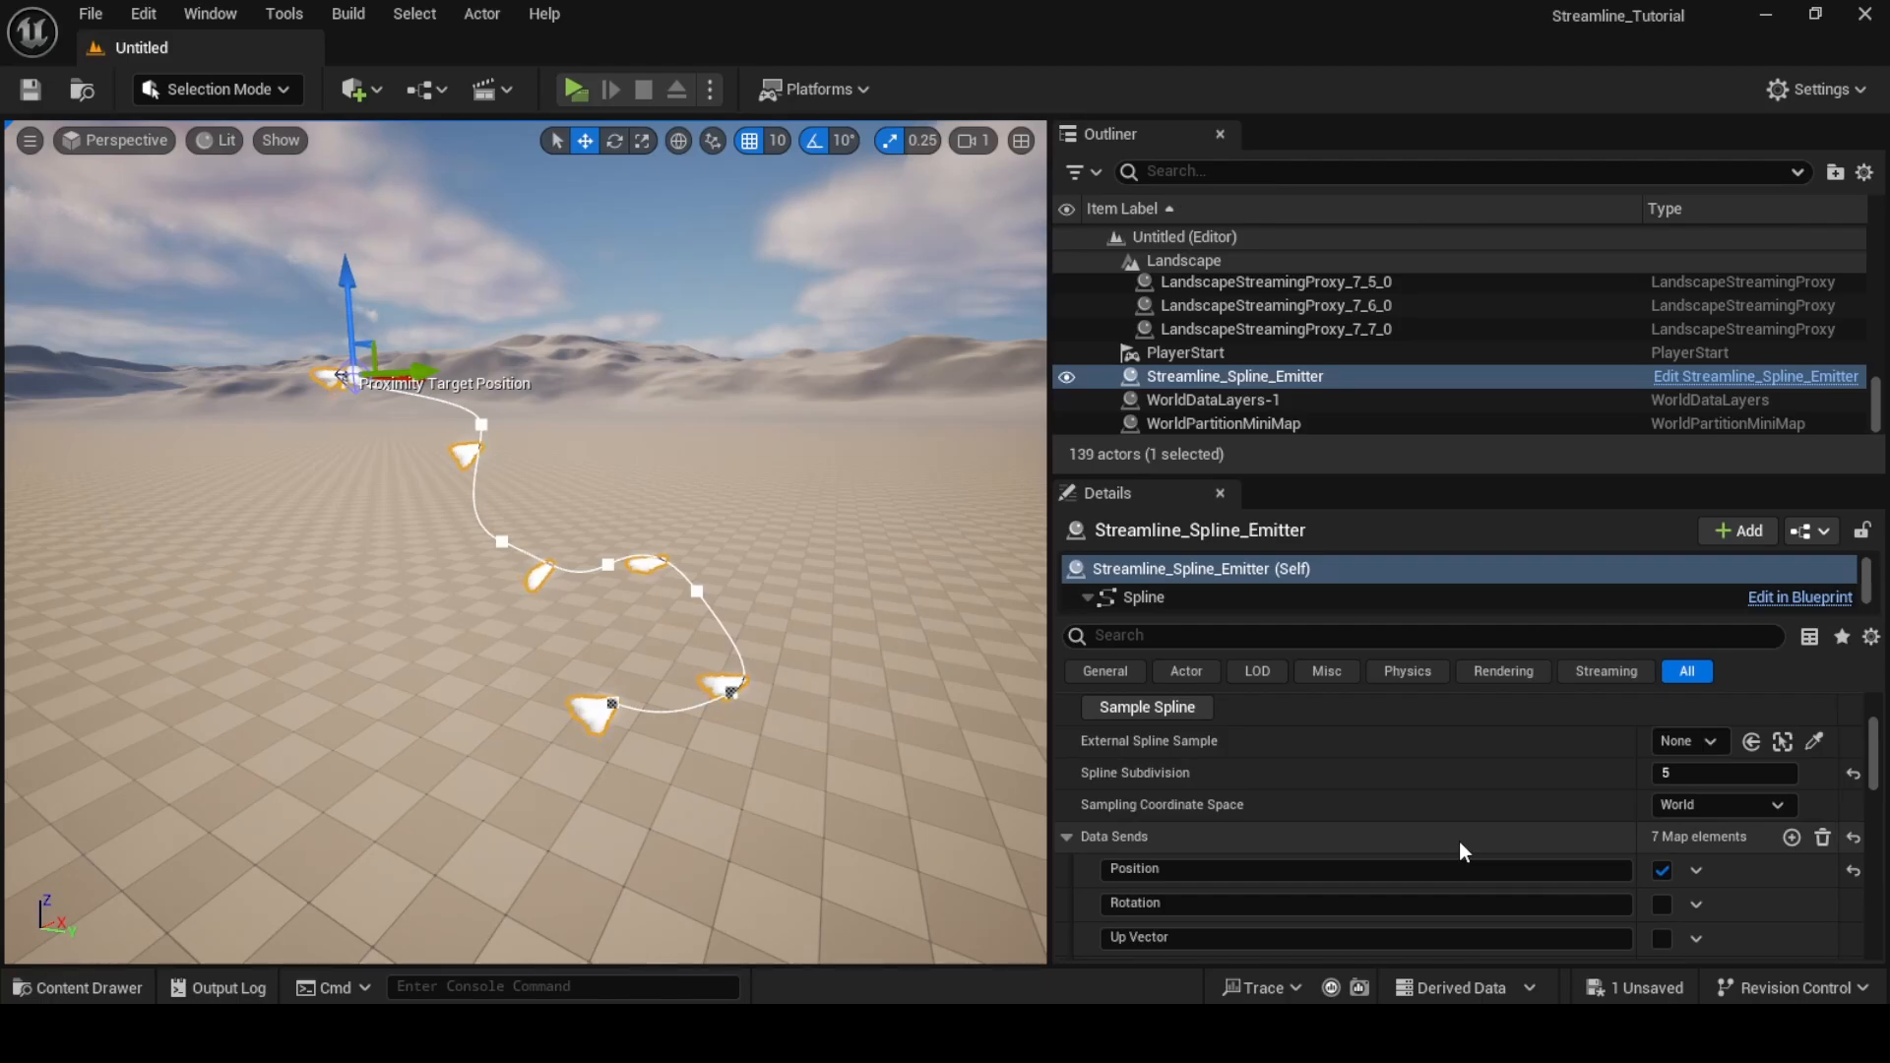
# - Try renaming the Position entry in the emitter's Data Sends to agafgaf
pyautogui.moveTo(1125, 837)
pyautogui.moveTo(1136, 777)
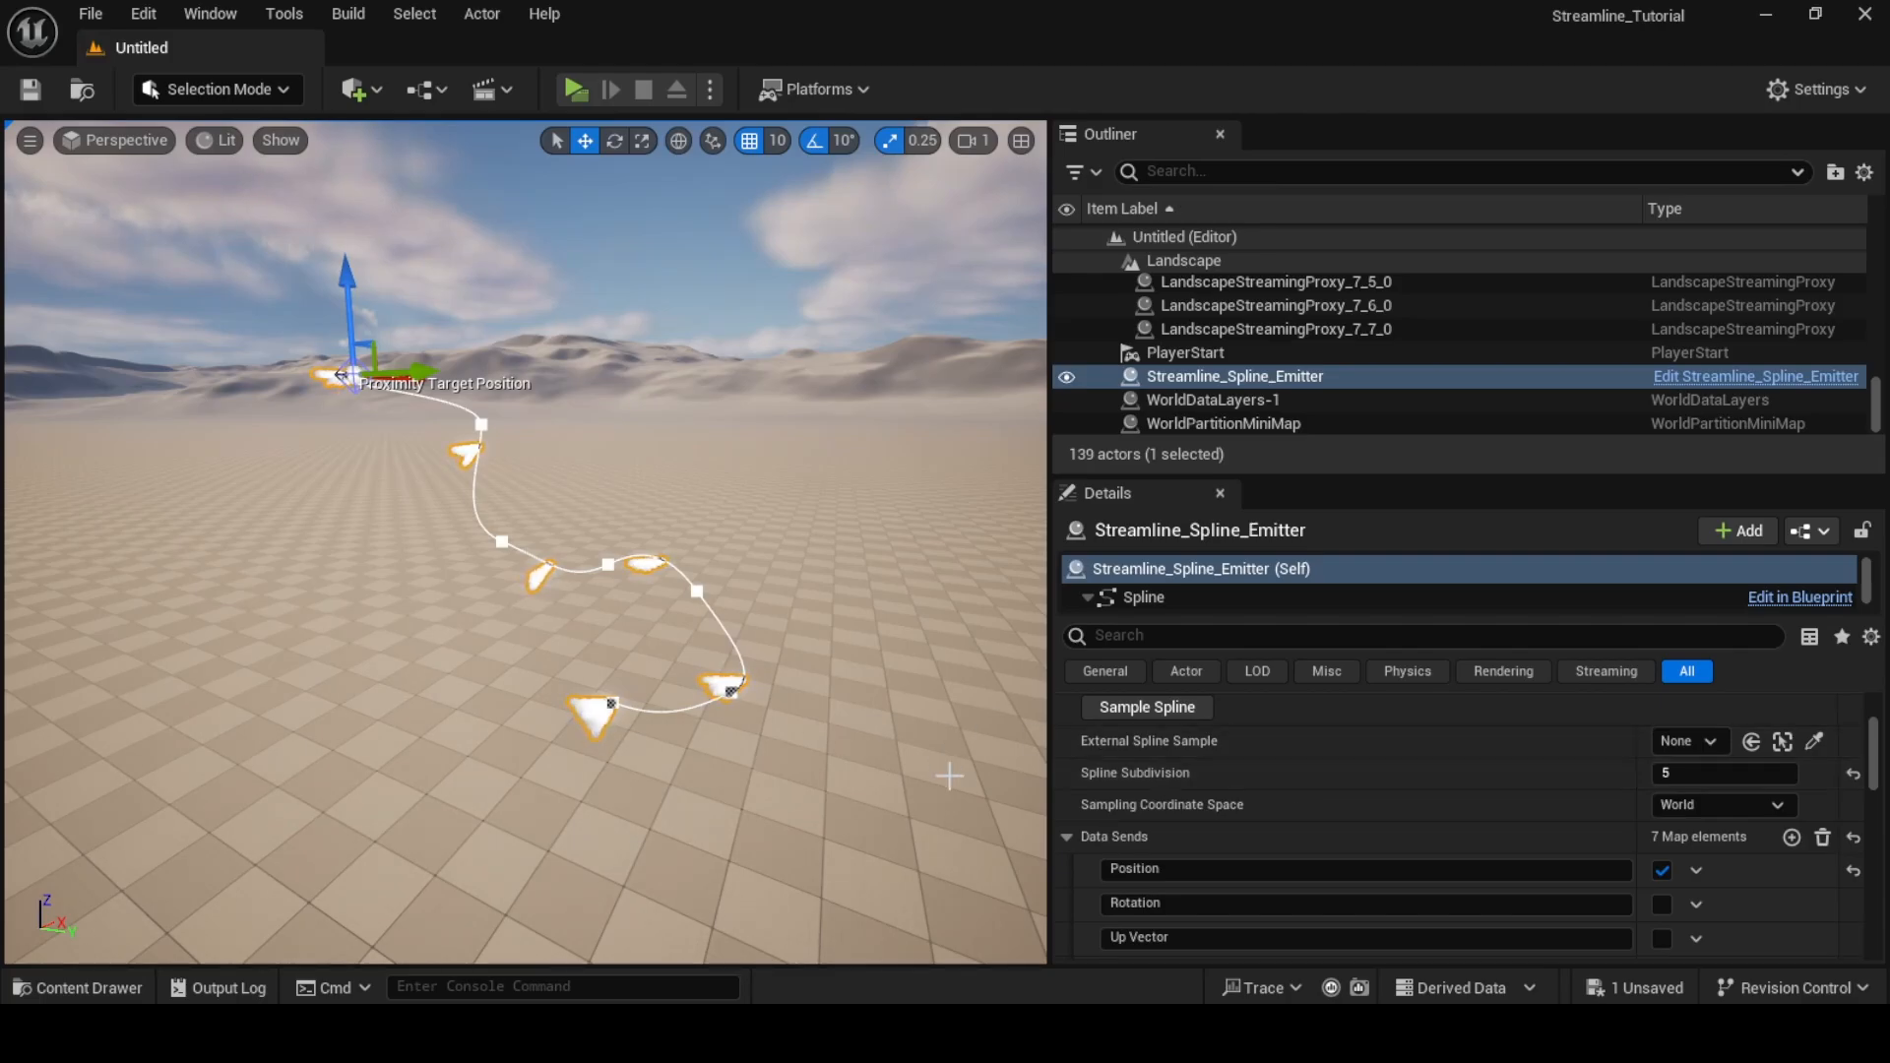
pyautogui.scroll(-2, 1307, 758)
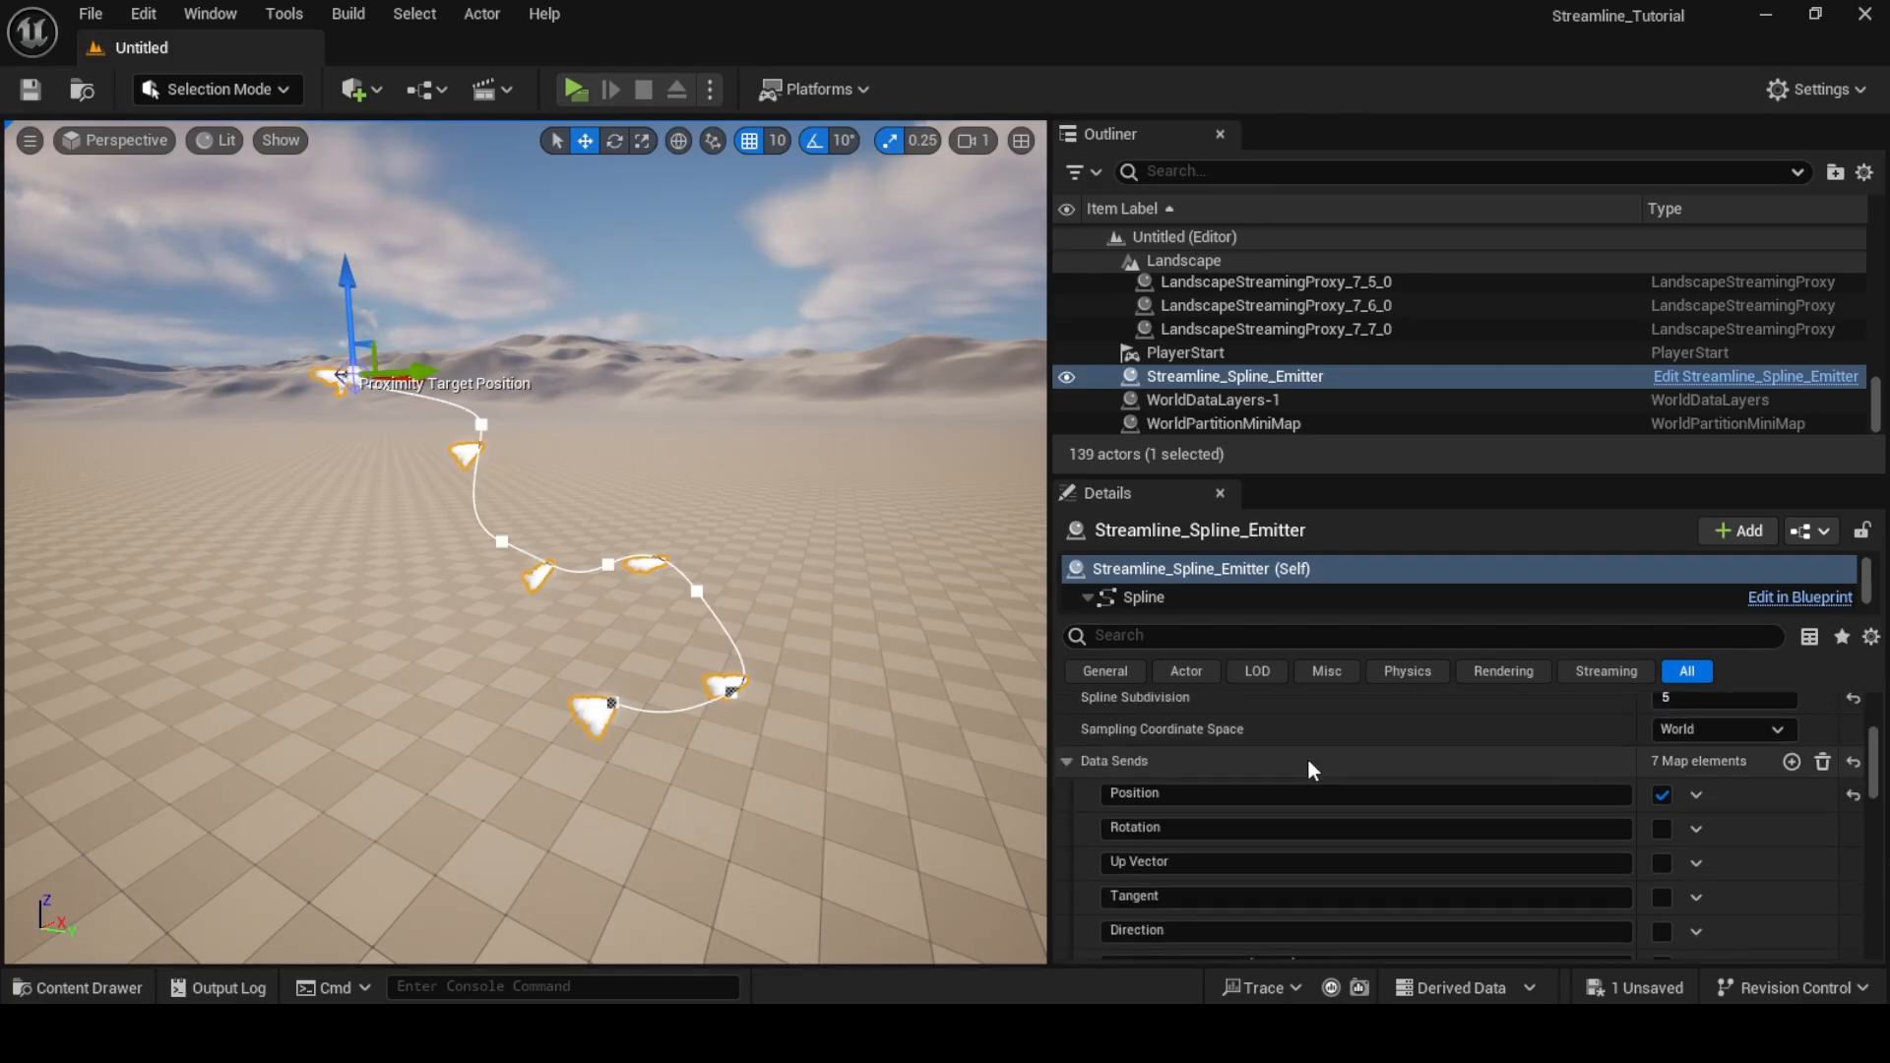
pyautogui.scroll(-1, 1307, 759)
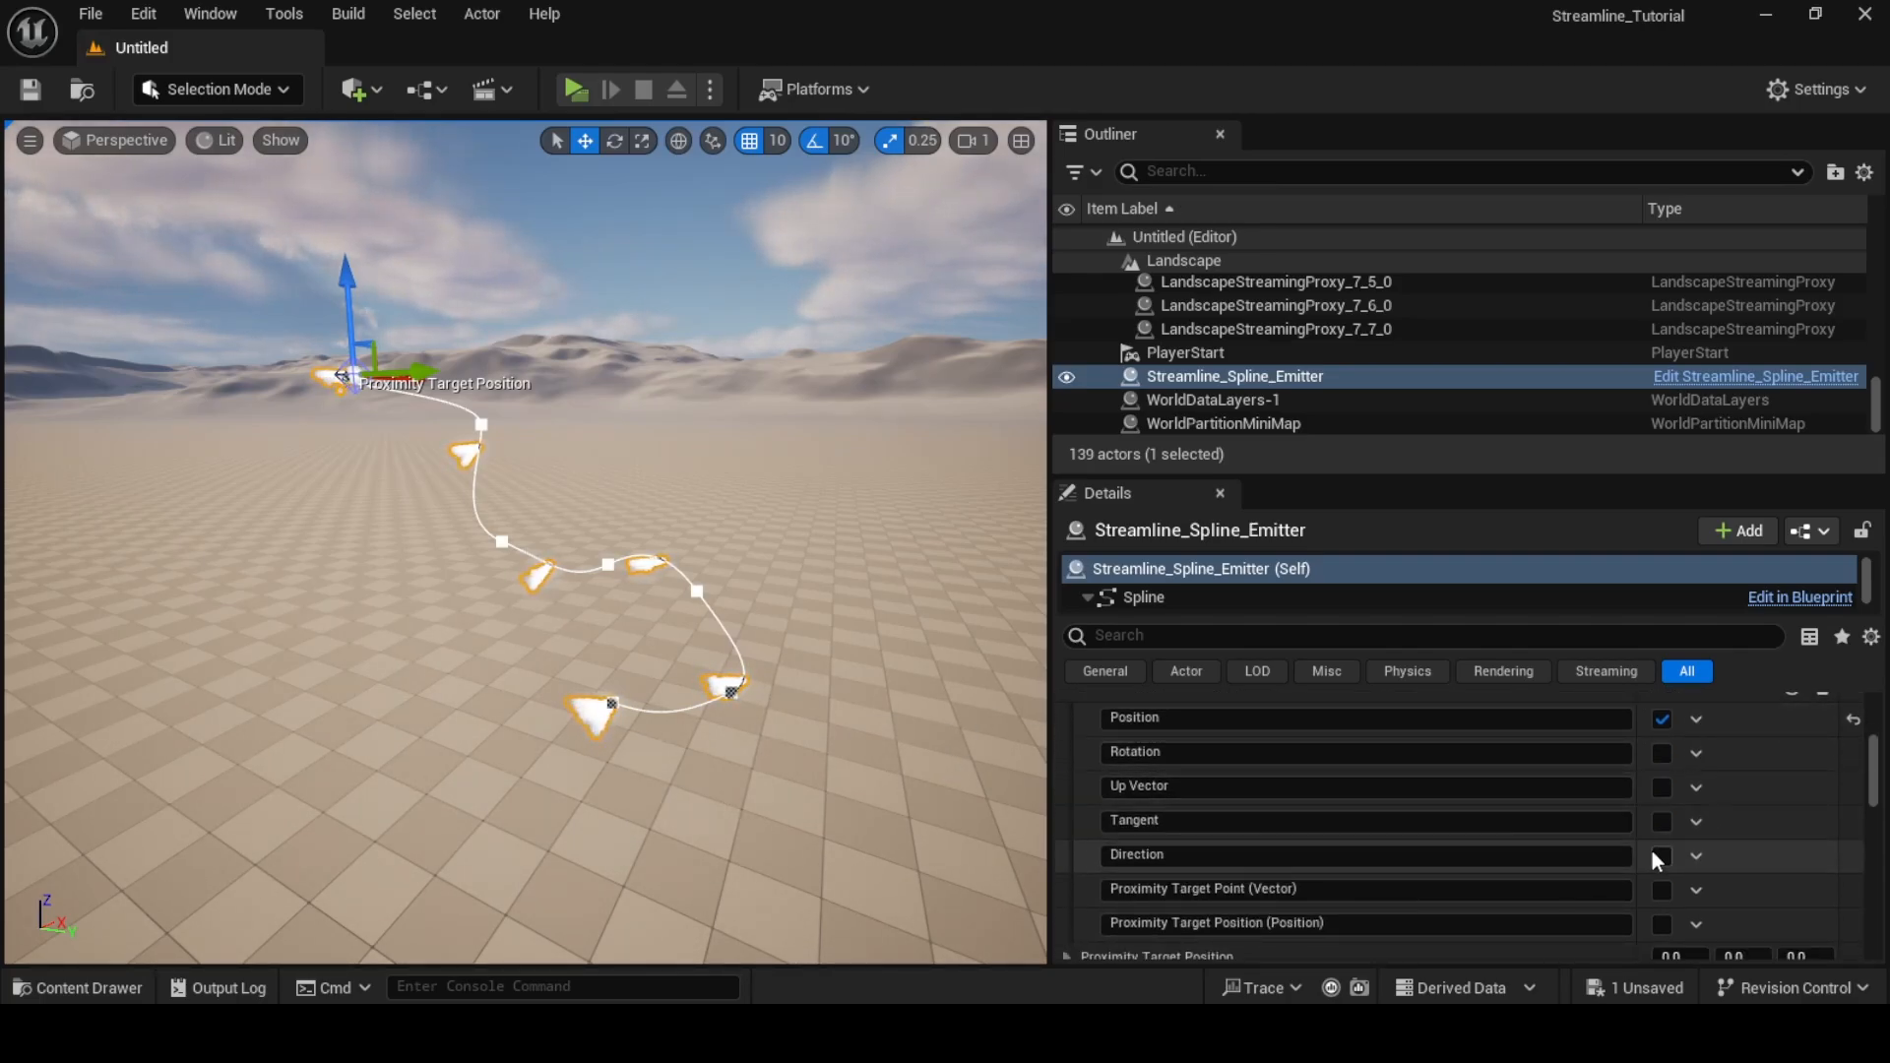
pyautogui.scroll(2, 1643, 841)
pyautogui.click(1229, 793)
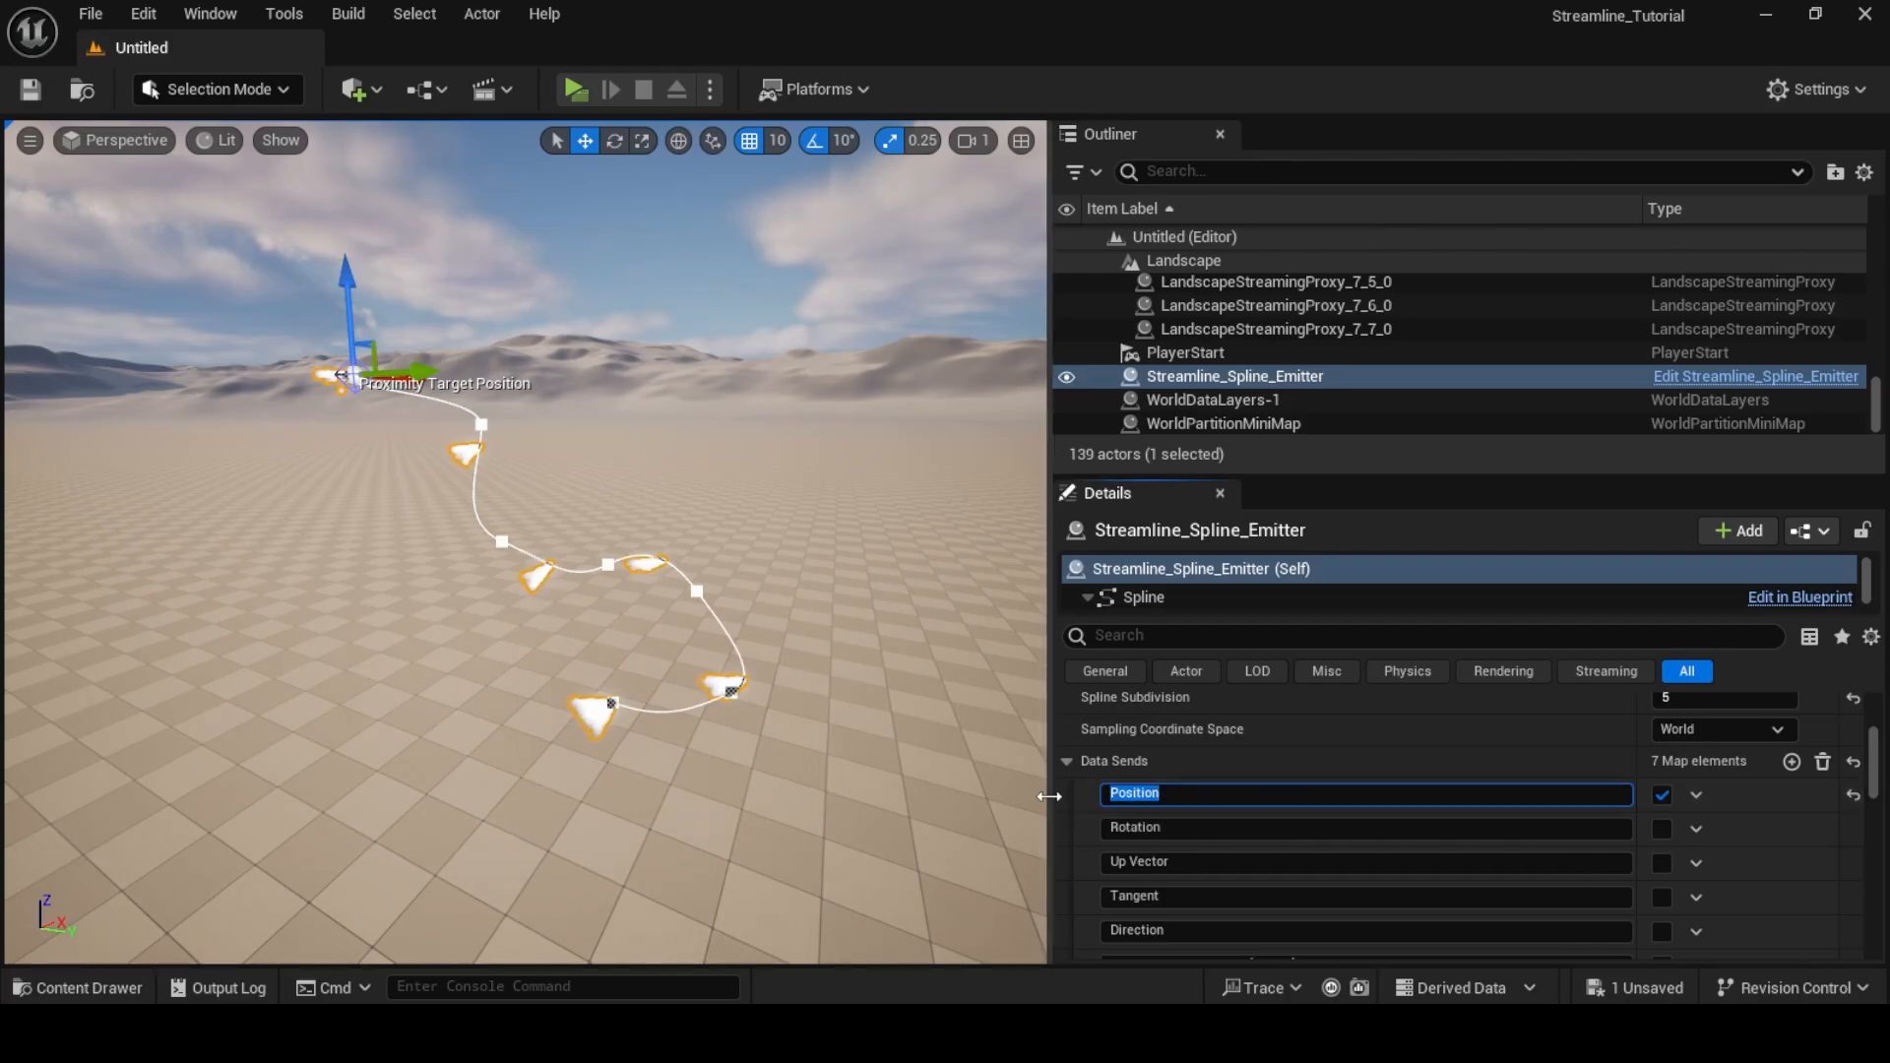
pyautogui.write('agafgaf')
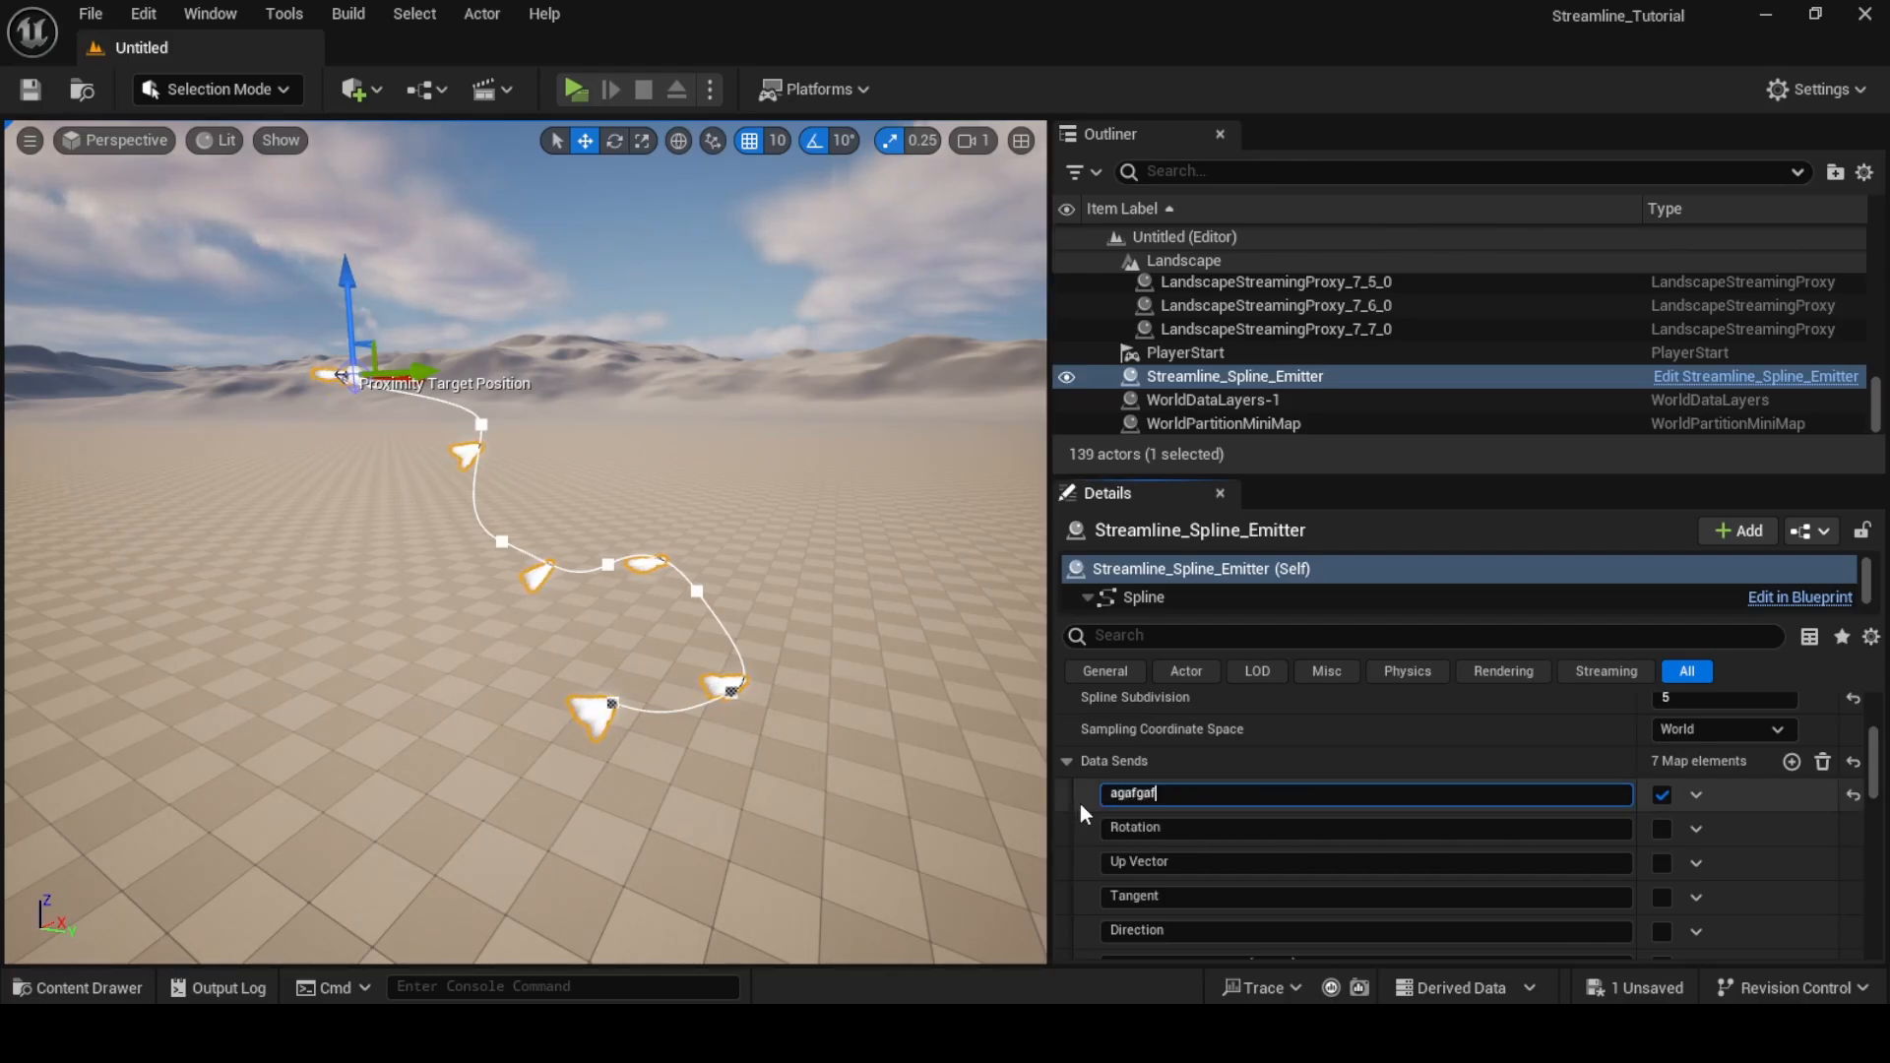
pyautogui.press('Return')
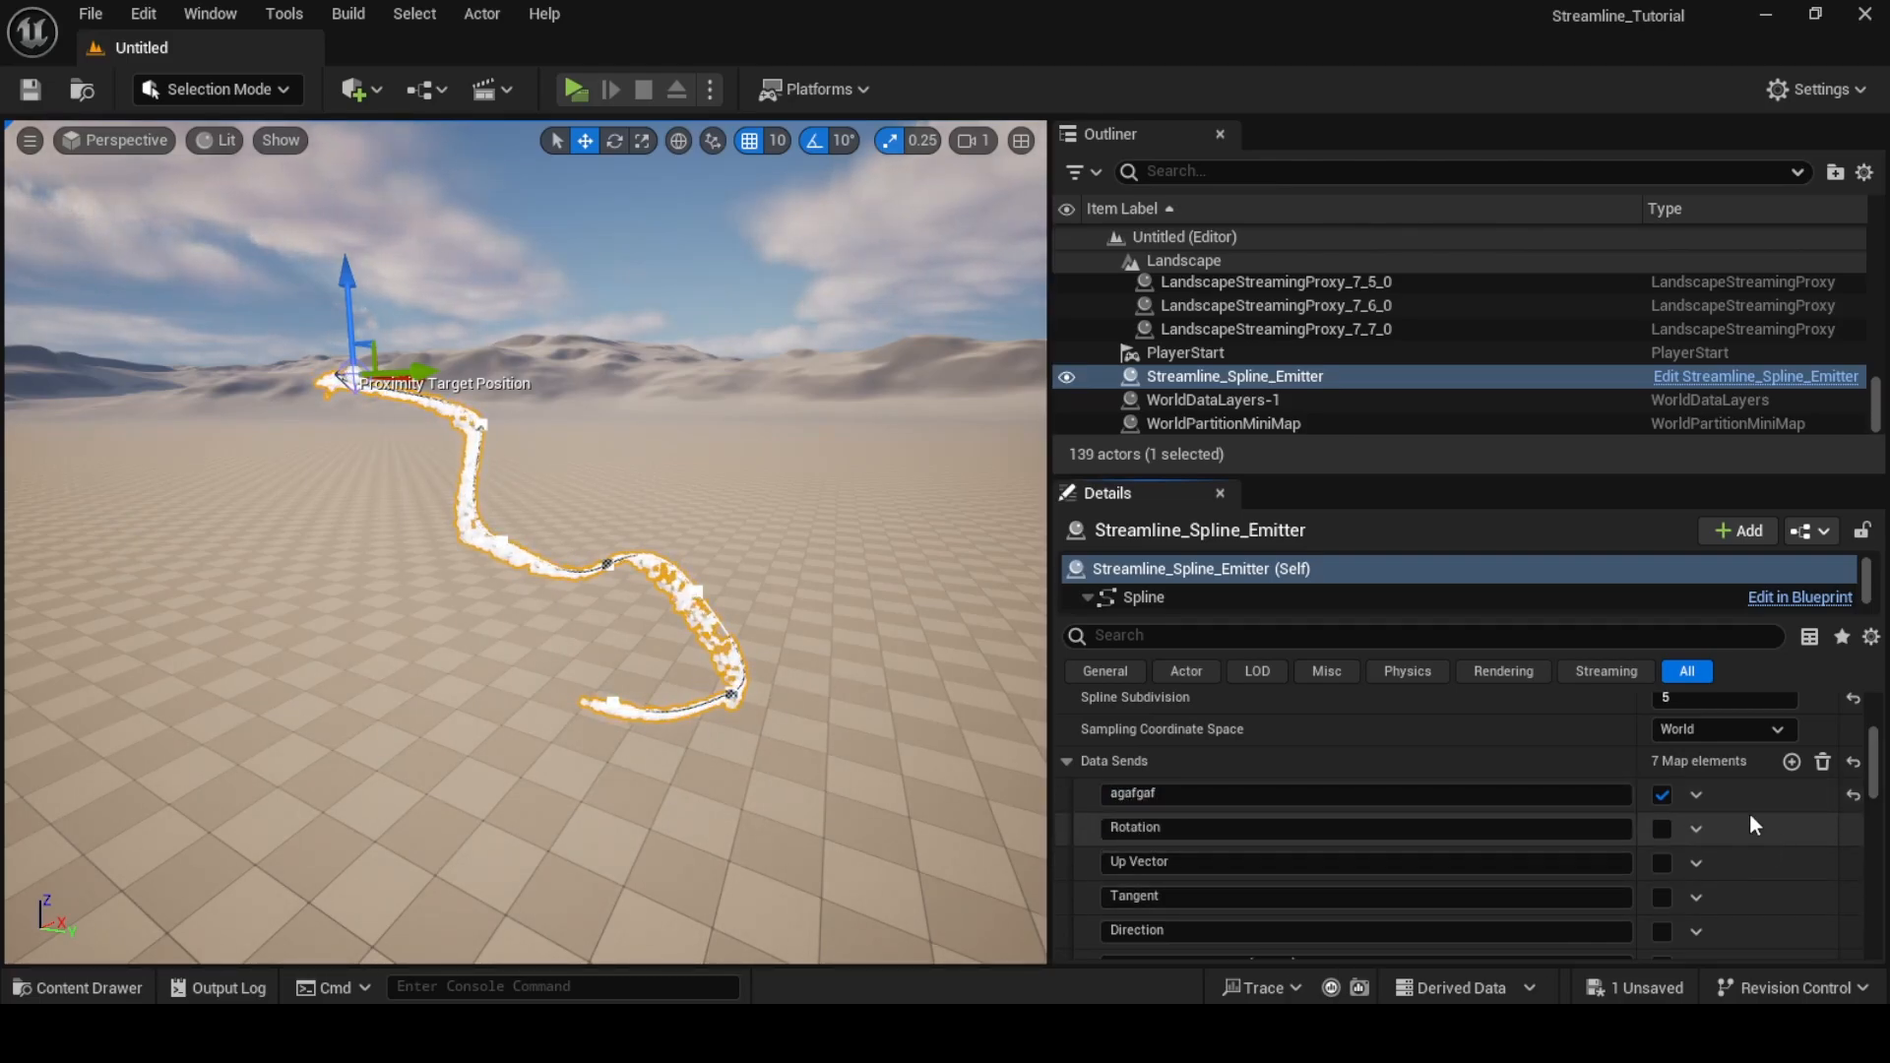
# - Reset the emitter's Data Sends to their default entries and re-enable Position
pyautogui.click(1853, 761)
pyautogui.click(1661, 793)
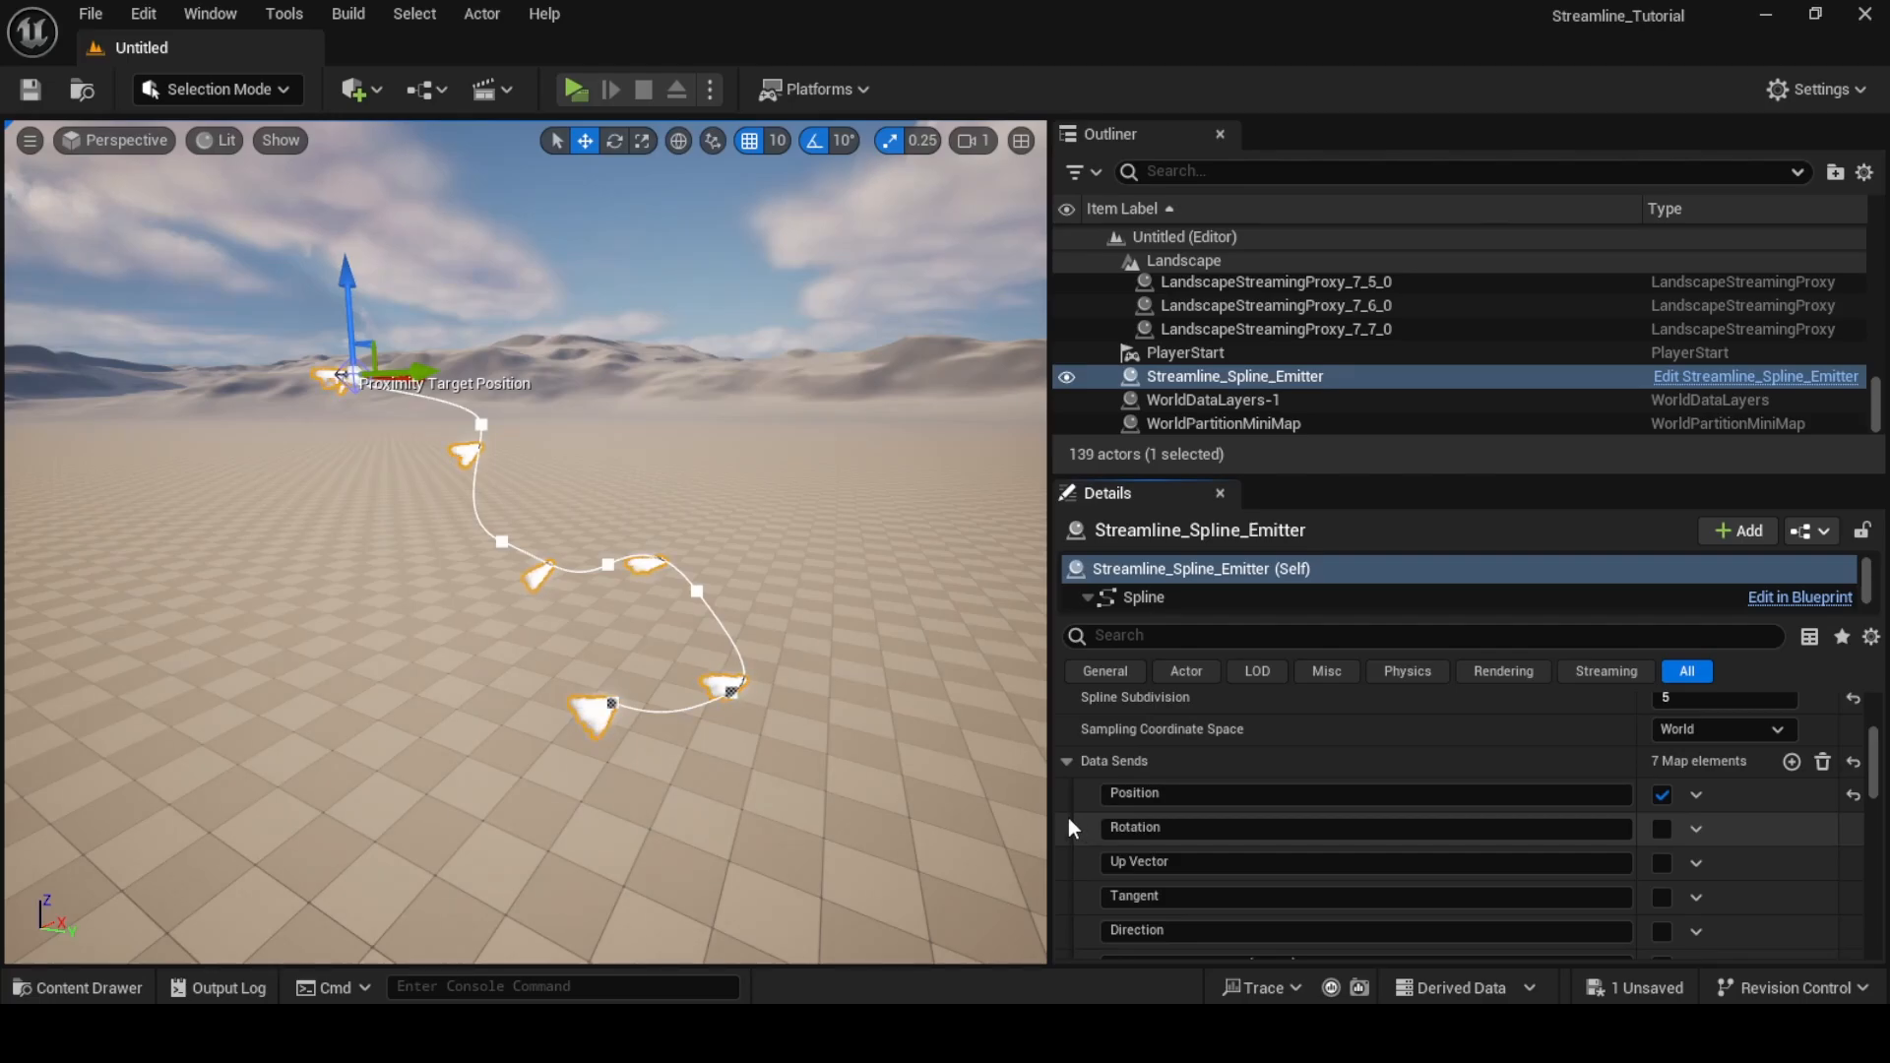
# - Examine the emitter's proximity targeting settings and collapse the Data Sends list
pyautogui.scroll(-3, 1085, 818)
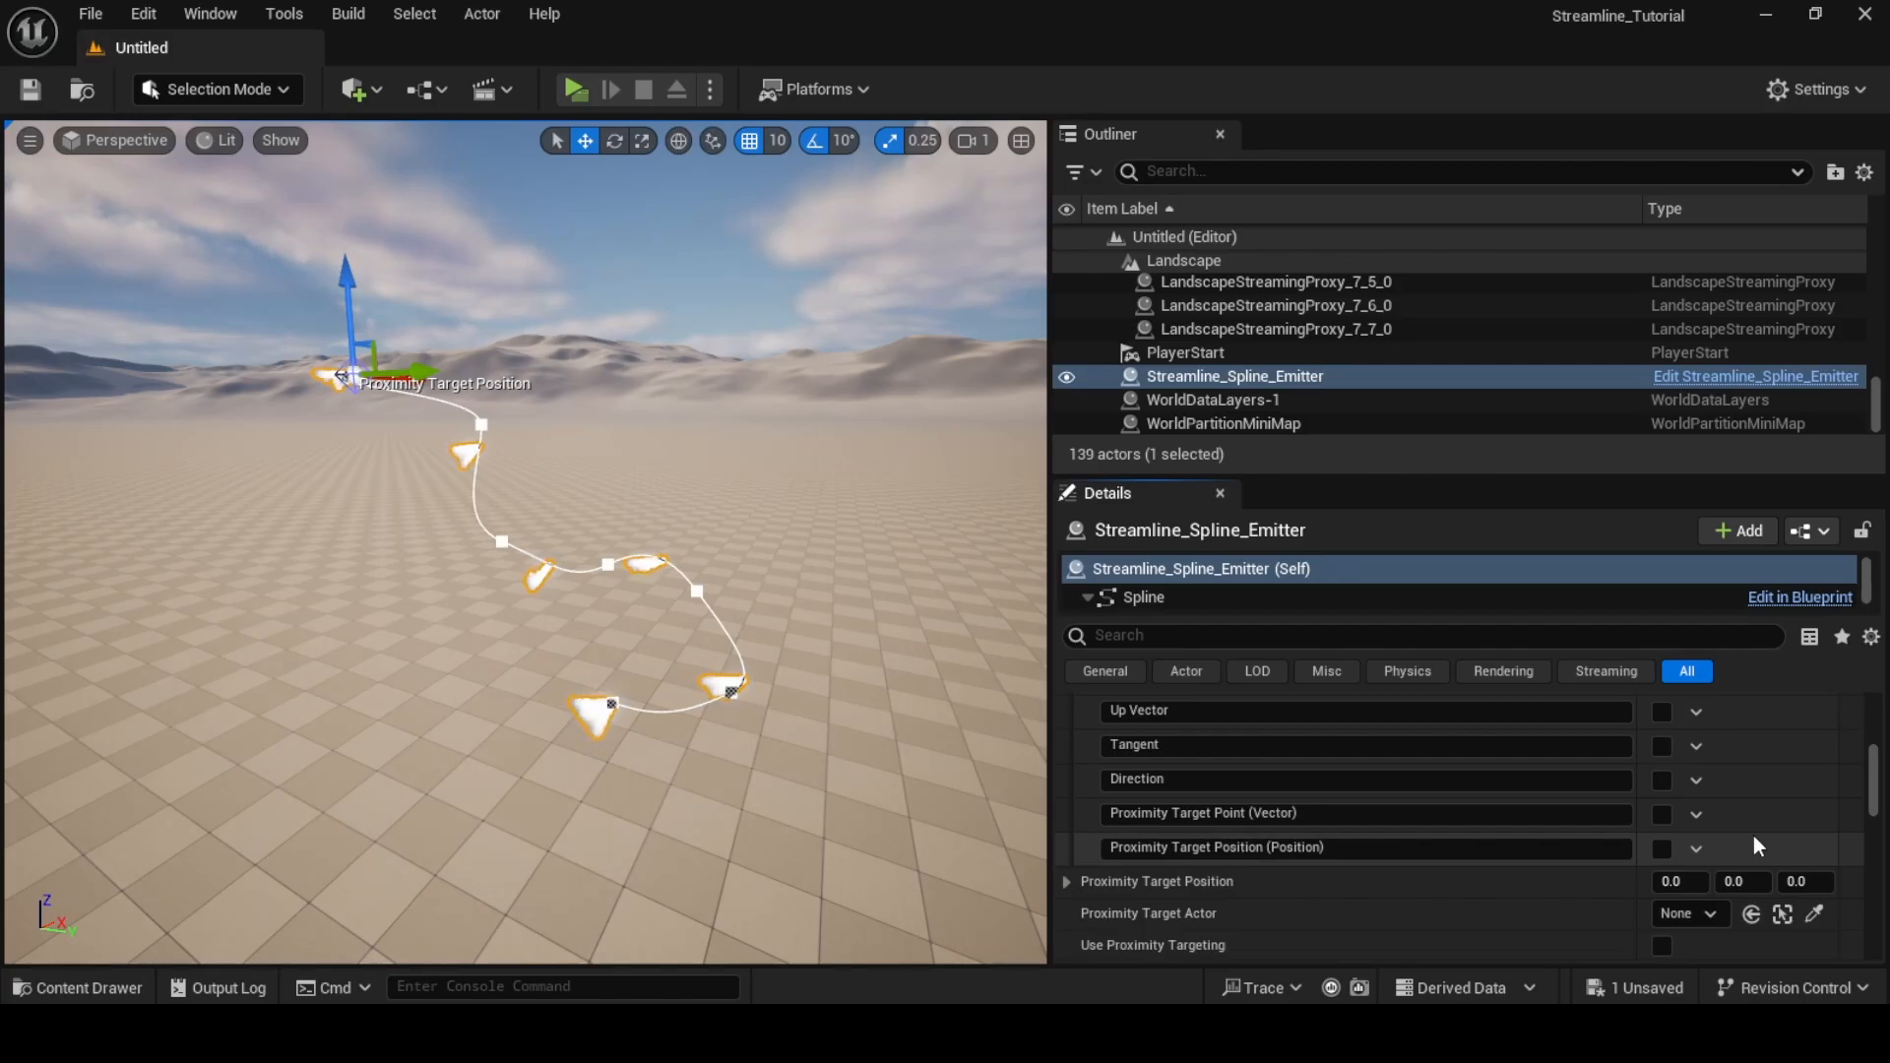
pyautogui.scroll(-1, 1132, 871)
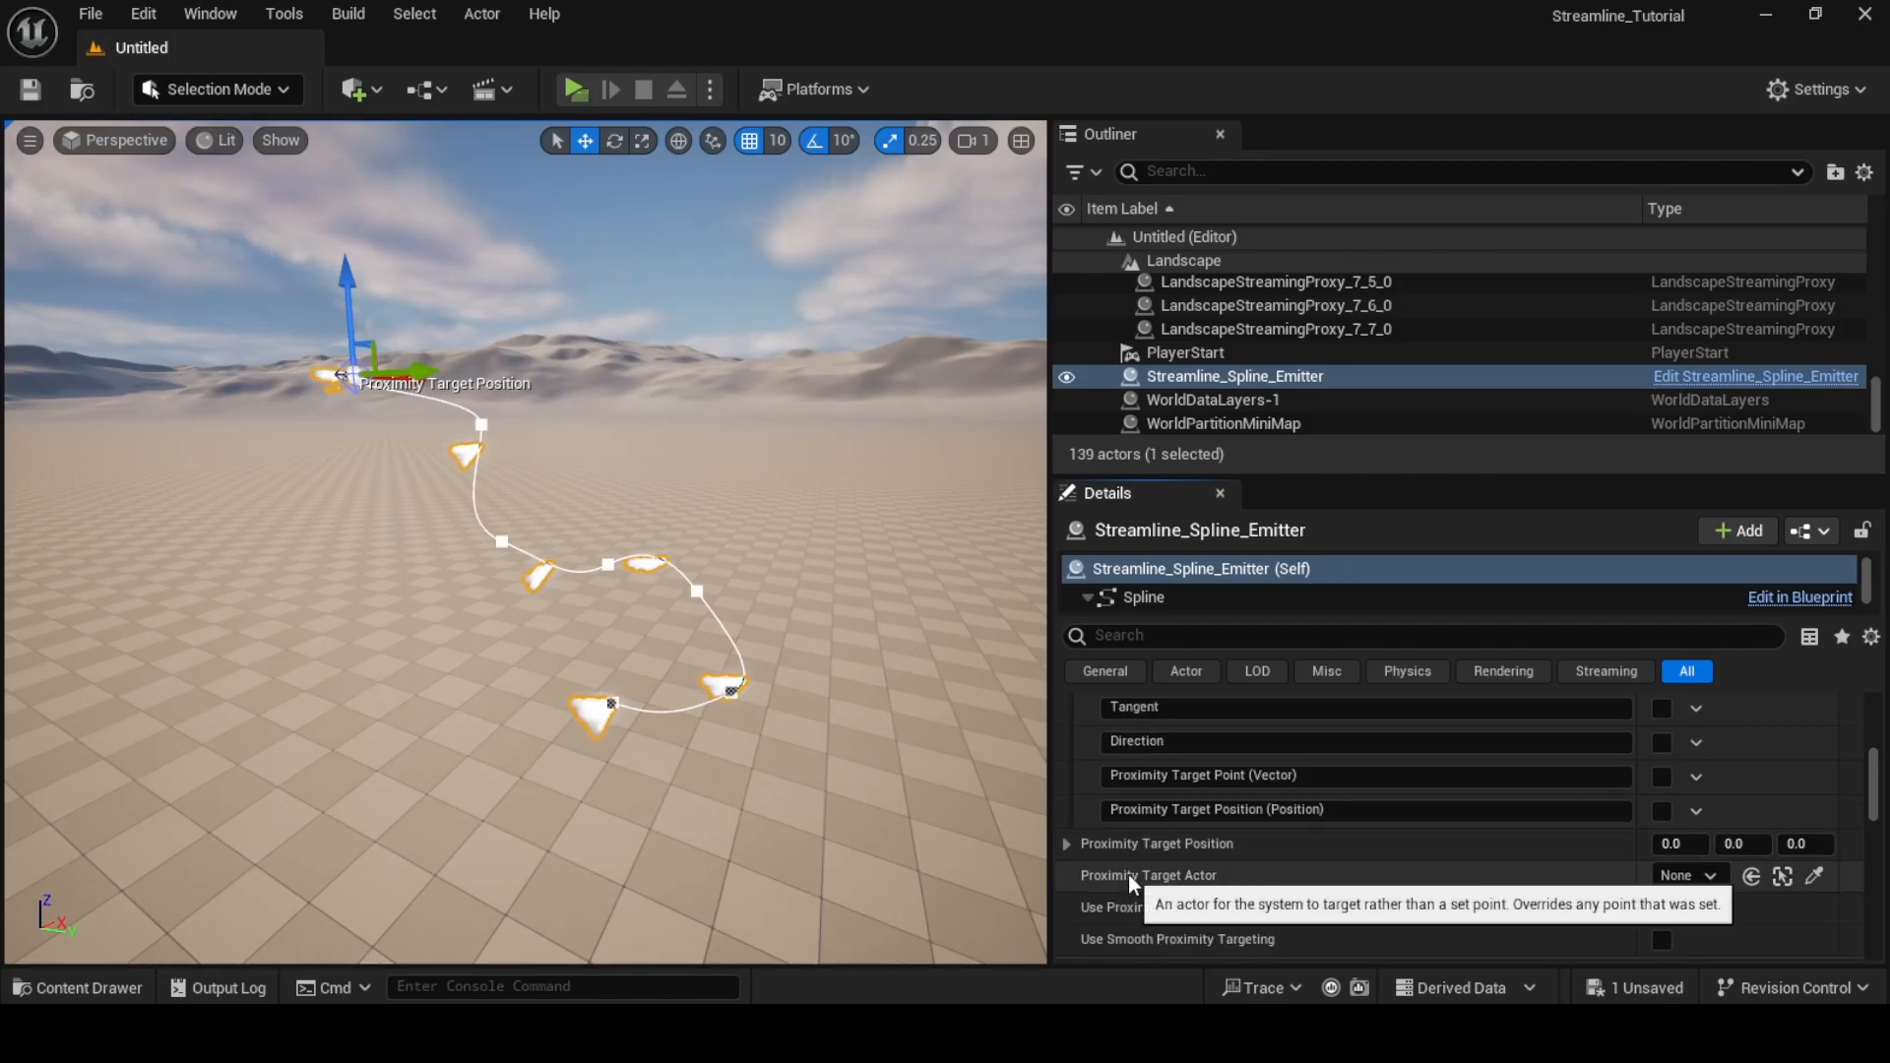
pyautogui.scroll(6, 1219, 866)
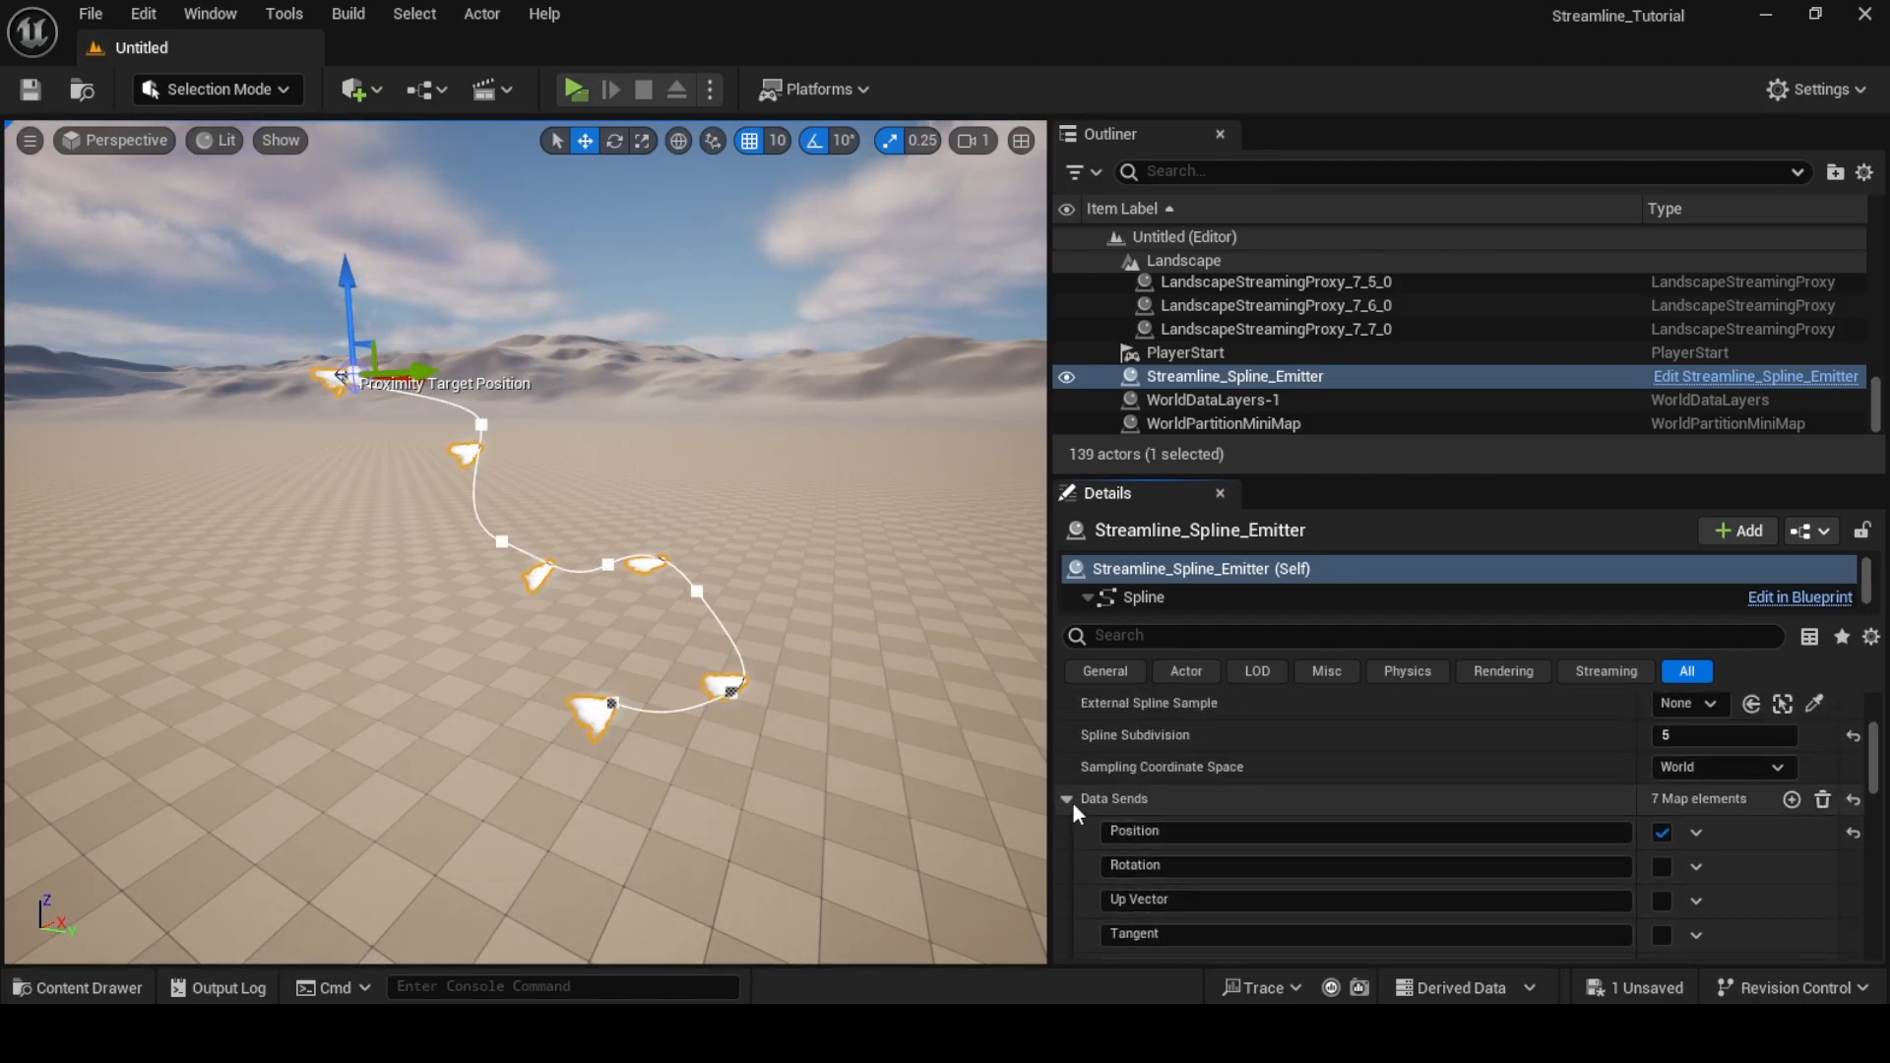
pyautogui.click(1068, 799)
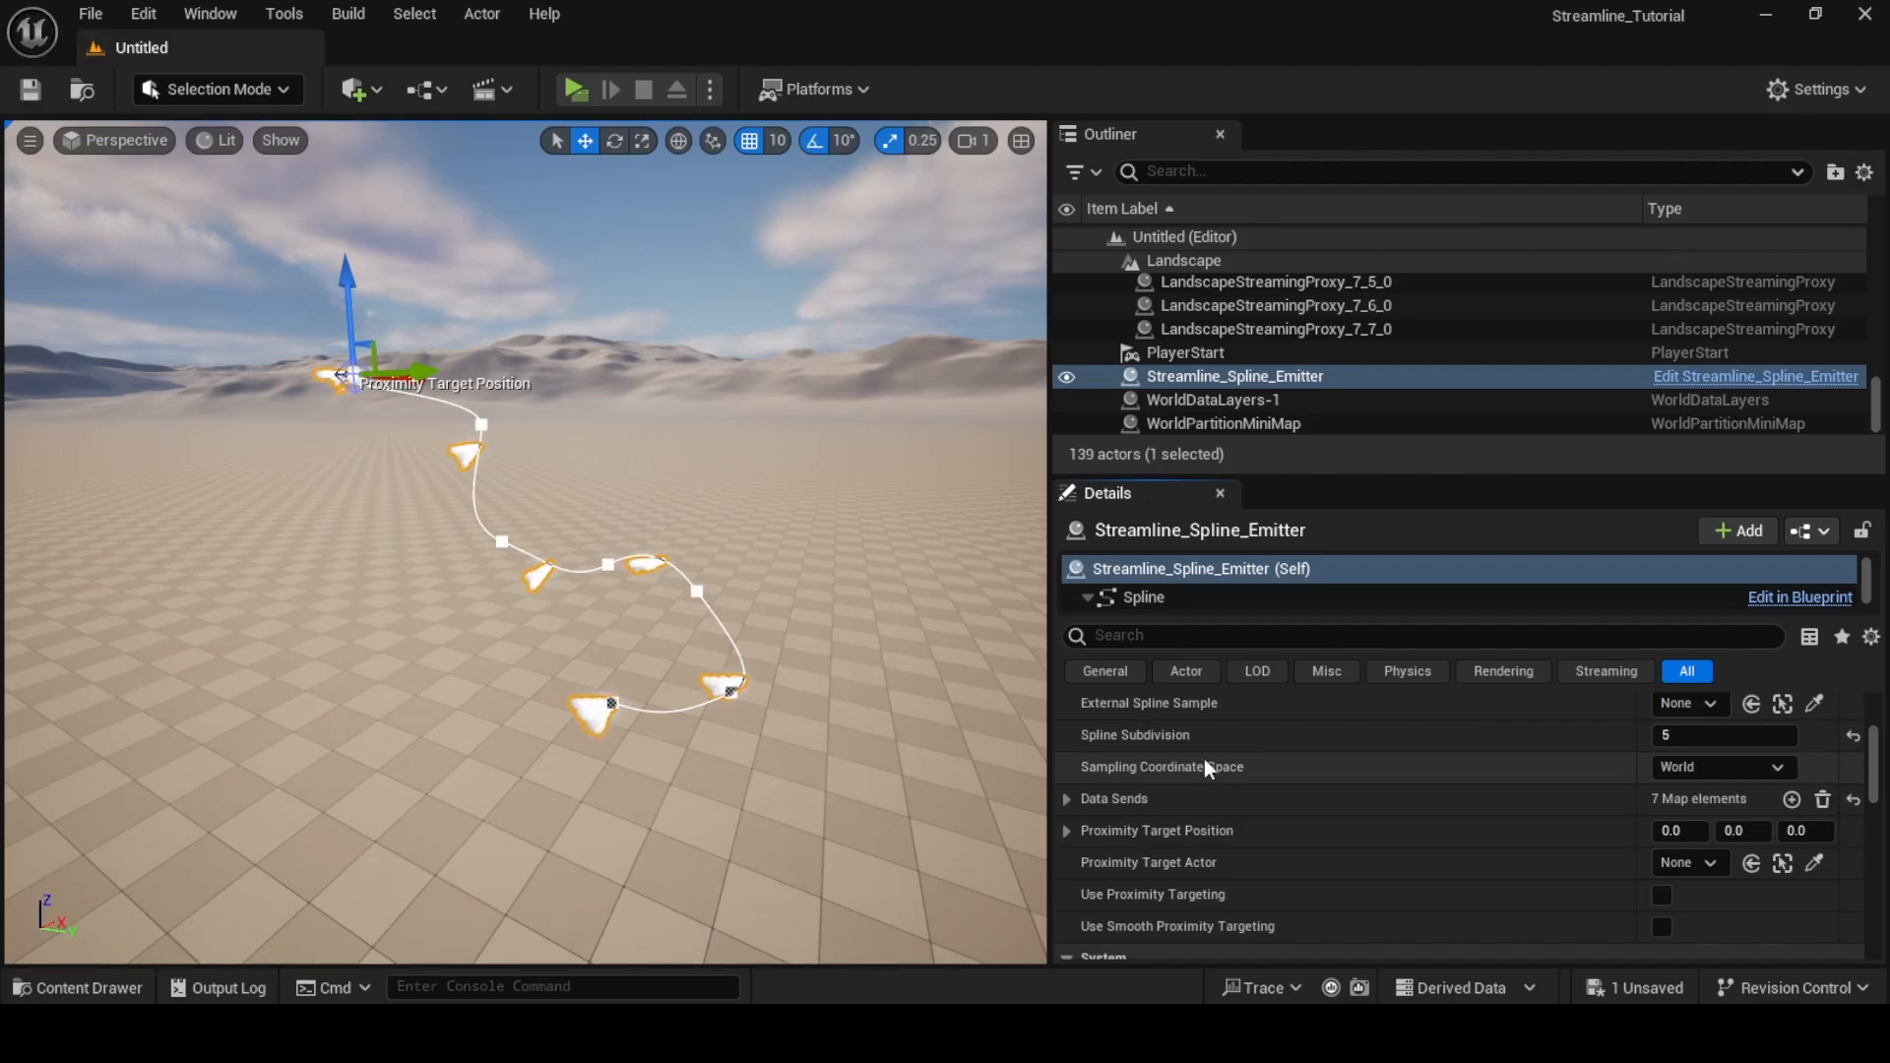
pyautogui.scroll(-5, 1261, 758)
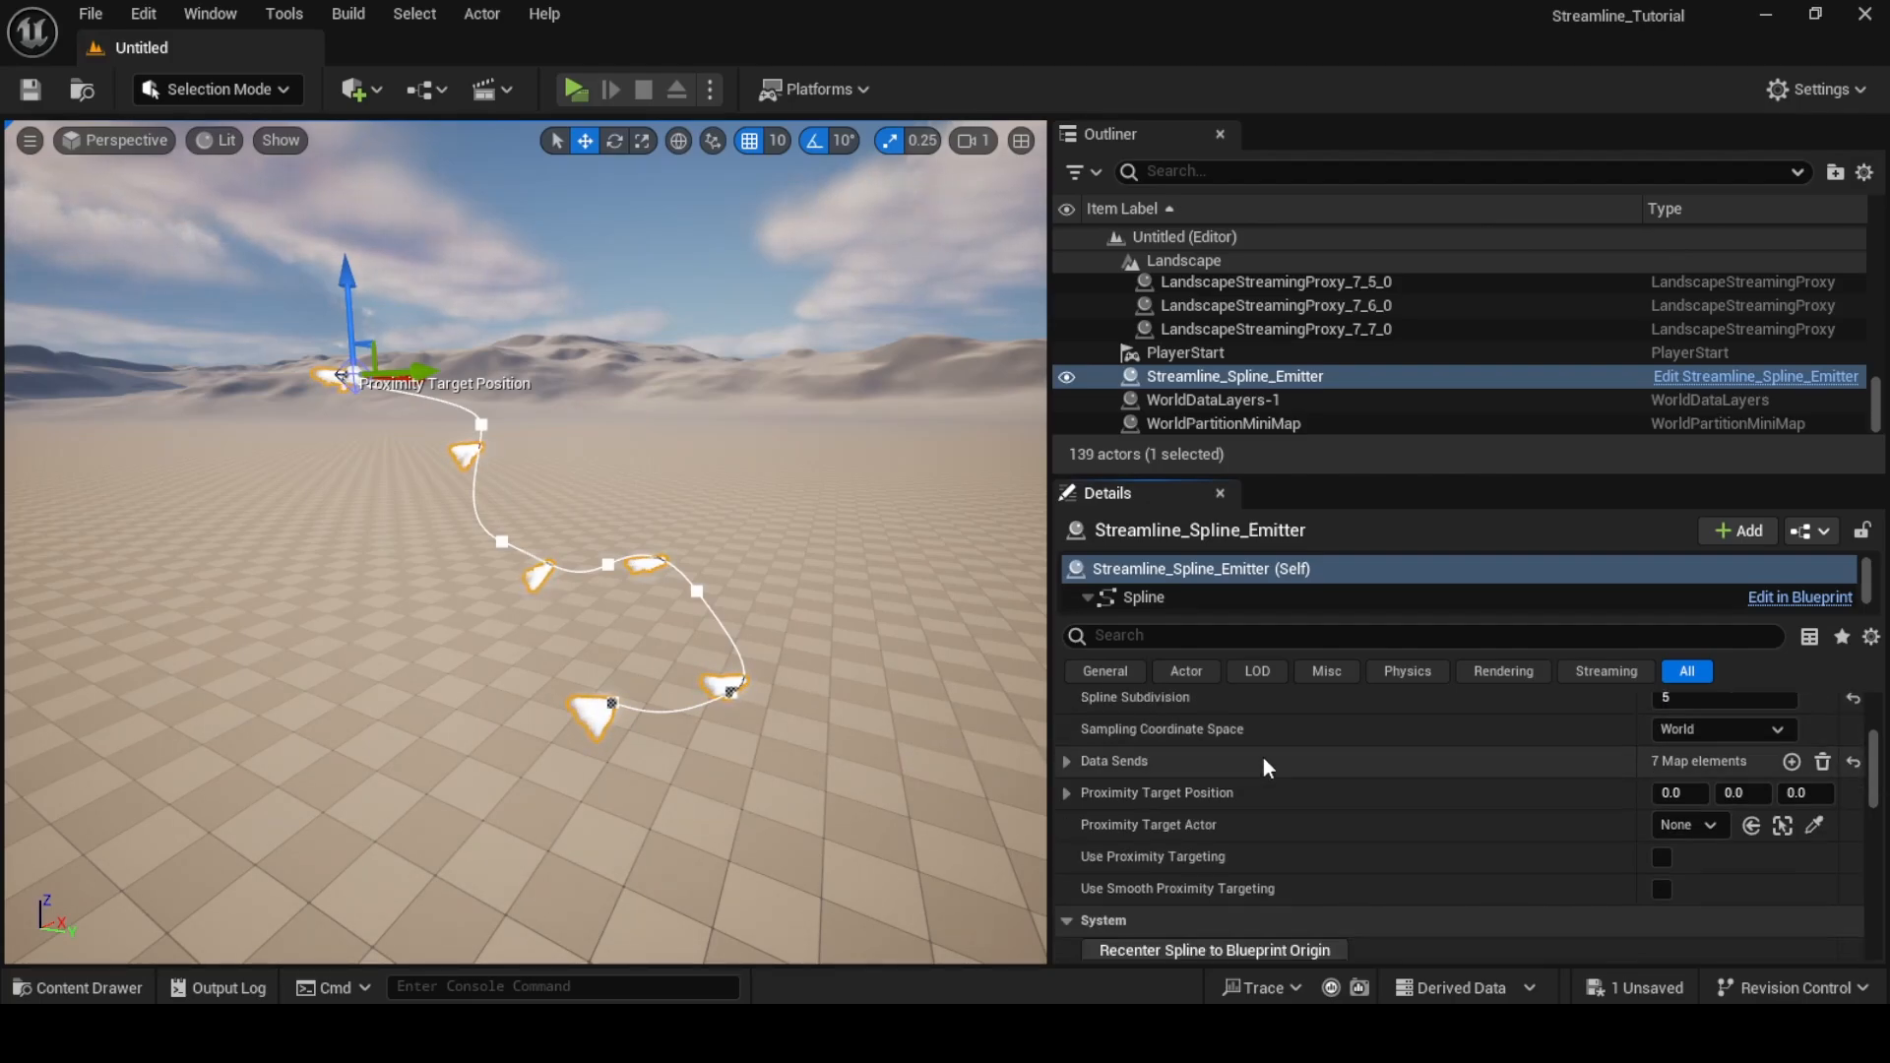
# - Open the Spline_Fountain system and add a Vector Array user parameter named SampledSplineDirections
pyautogui.doubleClick(1673, 870)
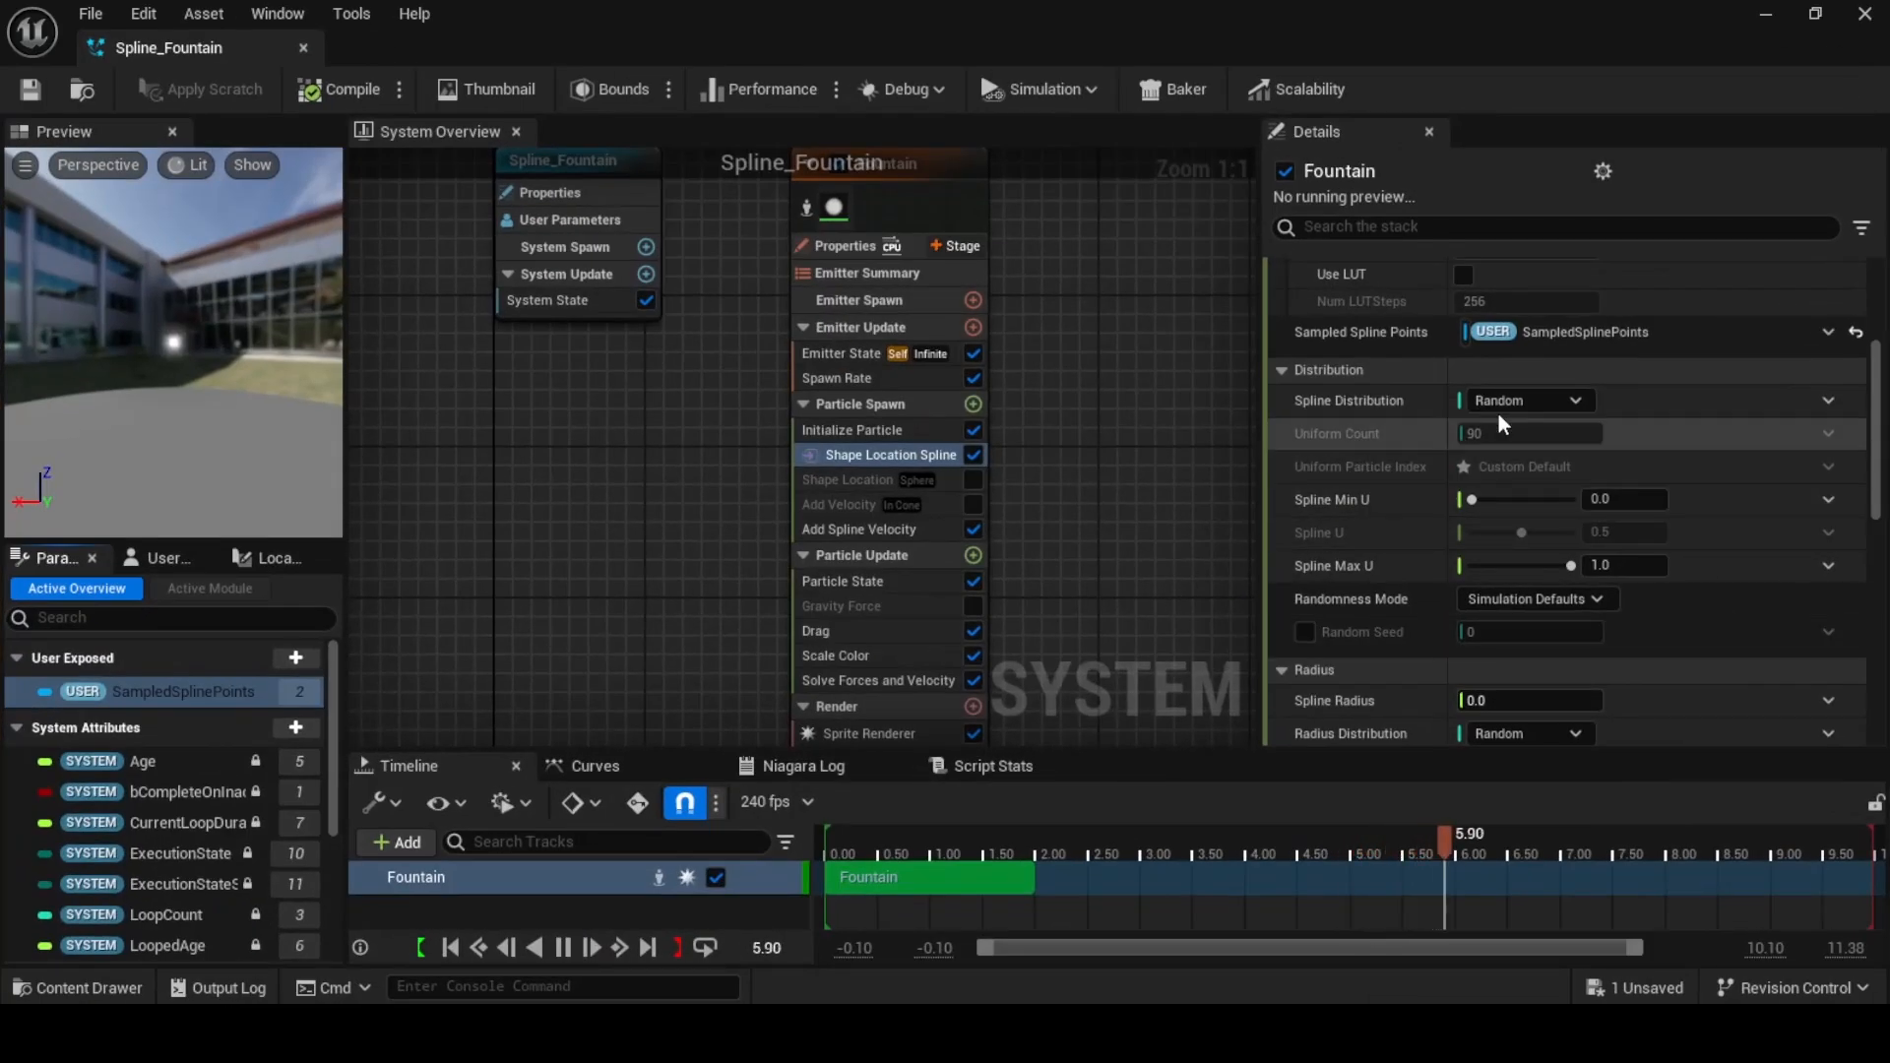
pyautogui.scroll(3, 1398, 492)
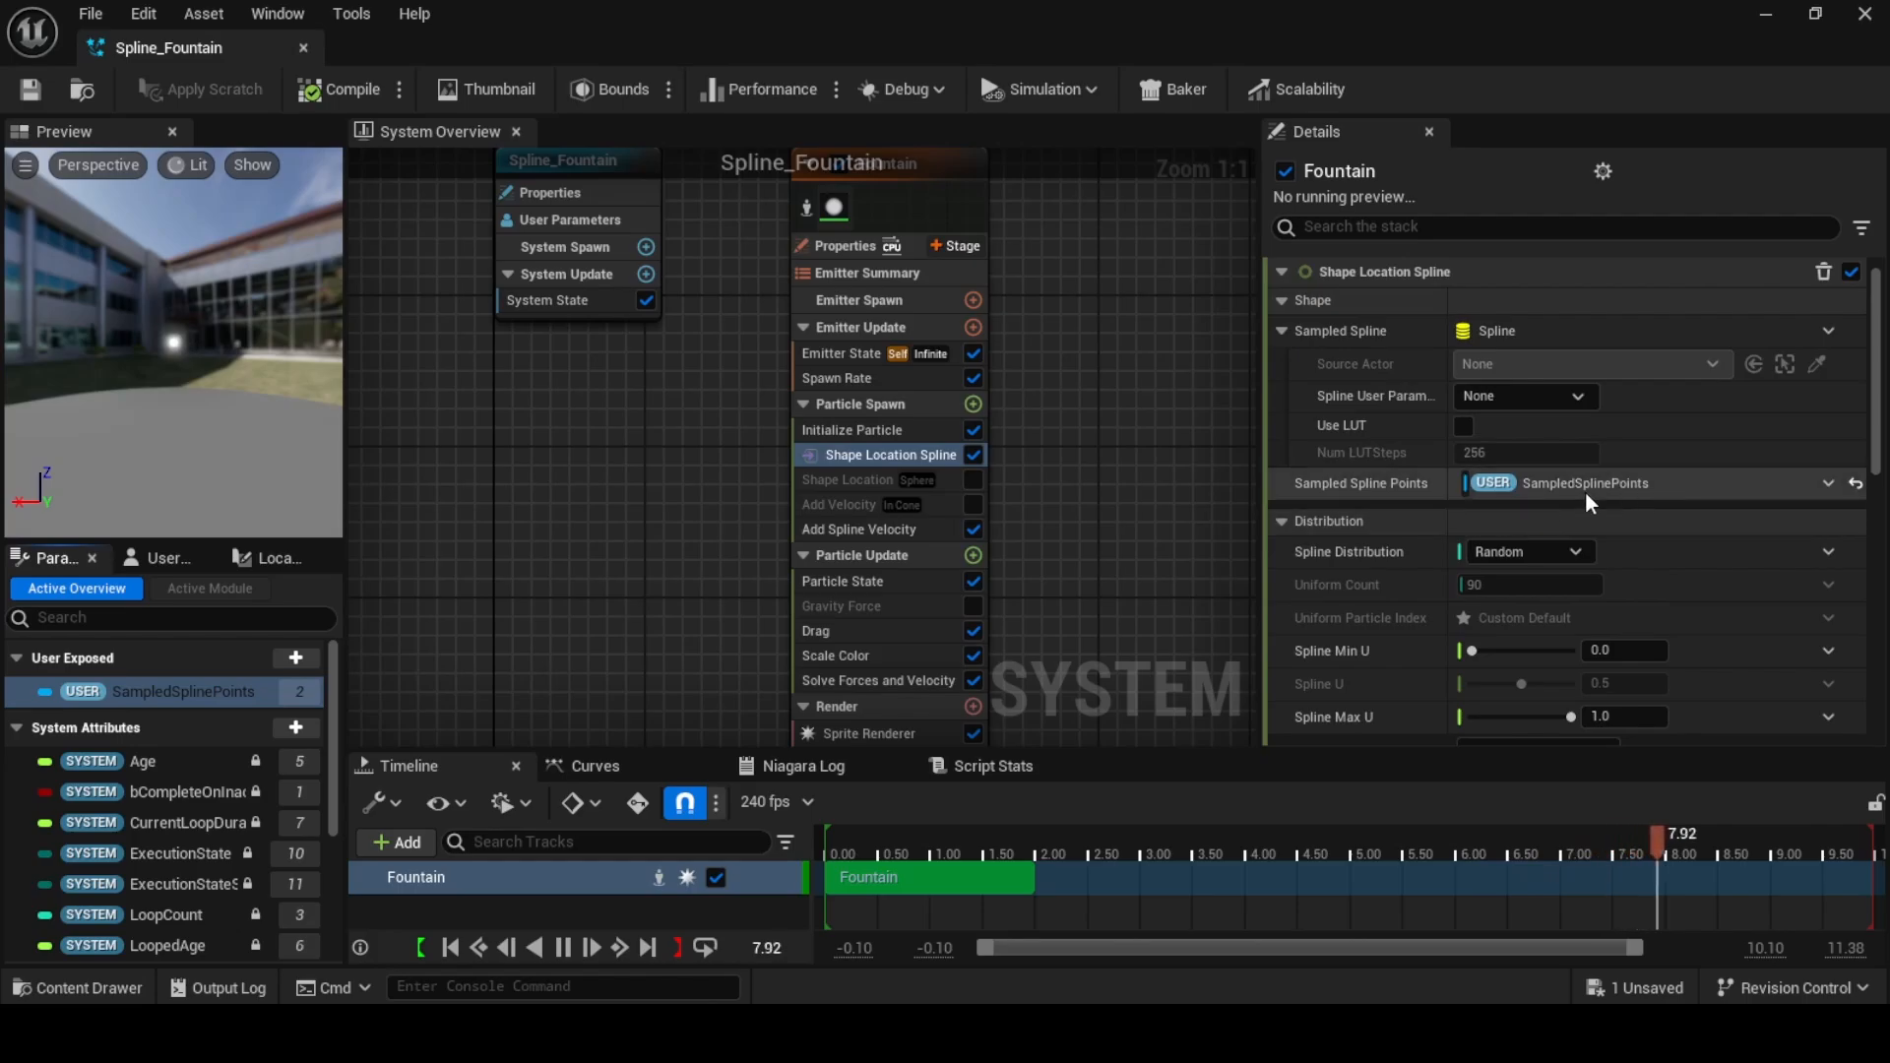
pyautogui.scroll(-2, 1408, 497)
pyautogui.scroll(-9, 1406, 497)
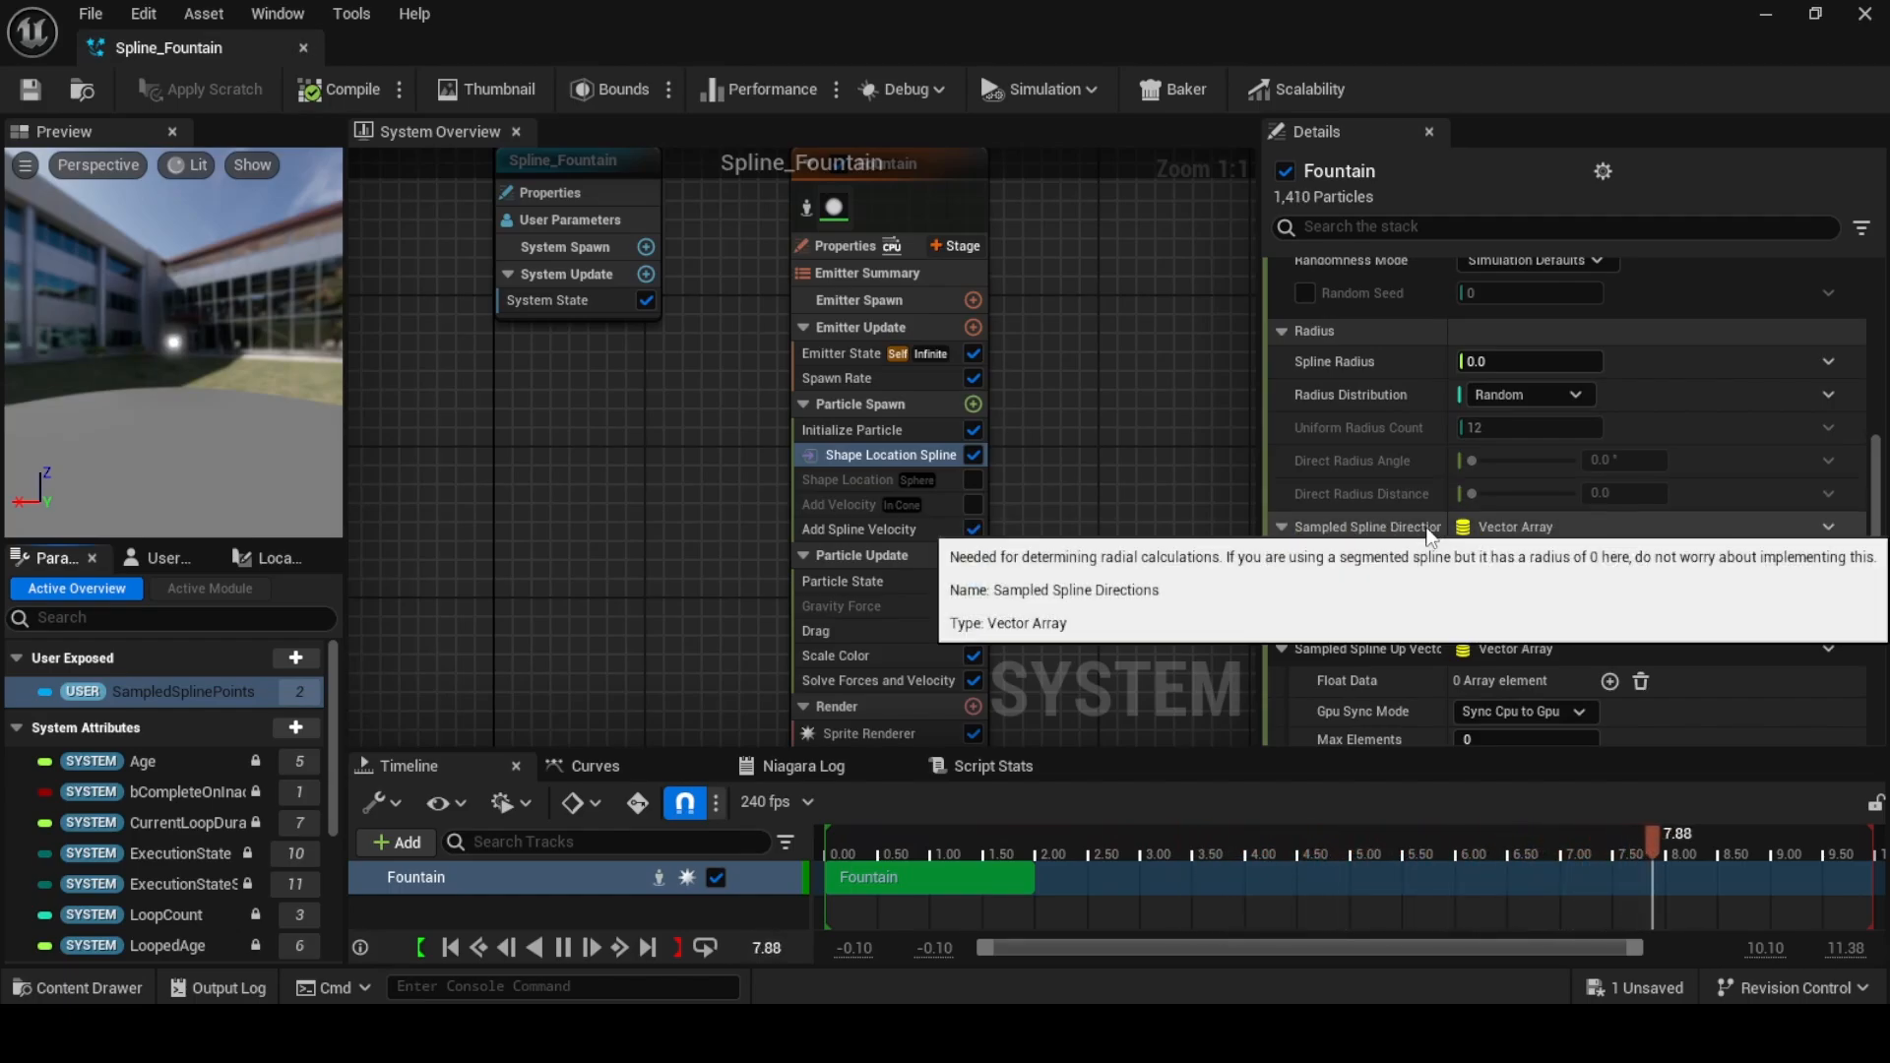
pyautogui.scroll(-2, 1430, 537)
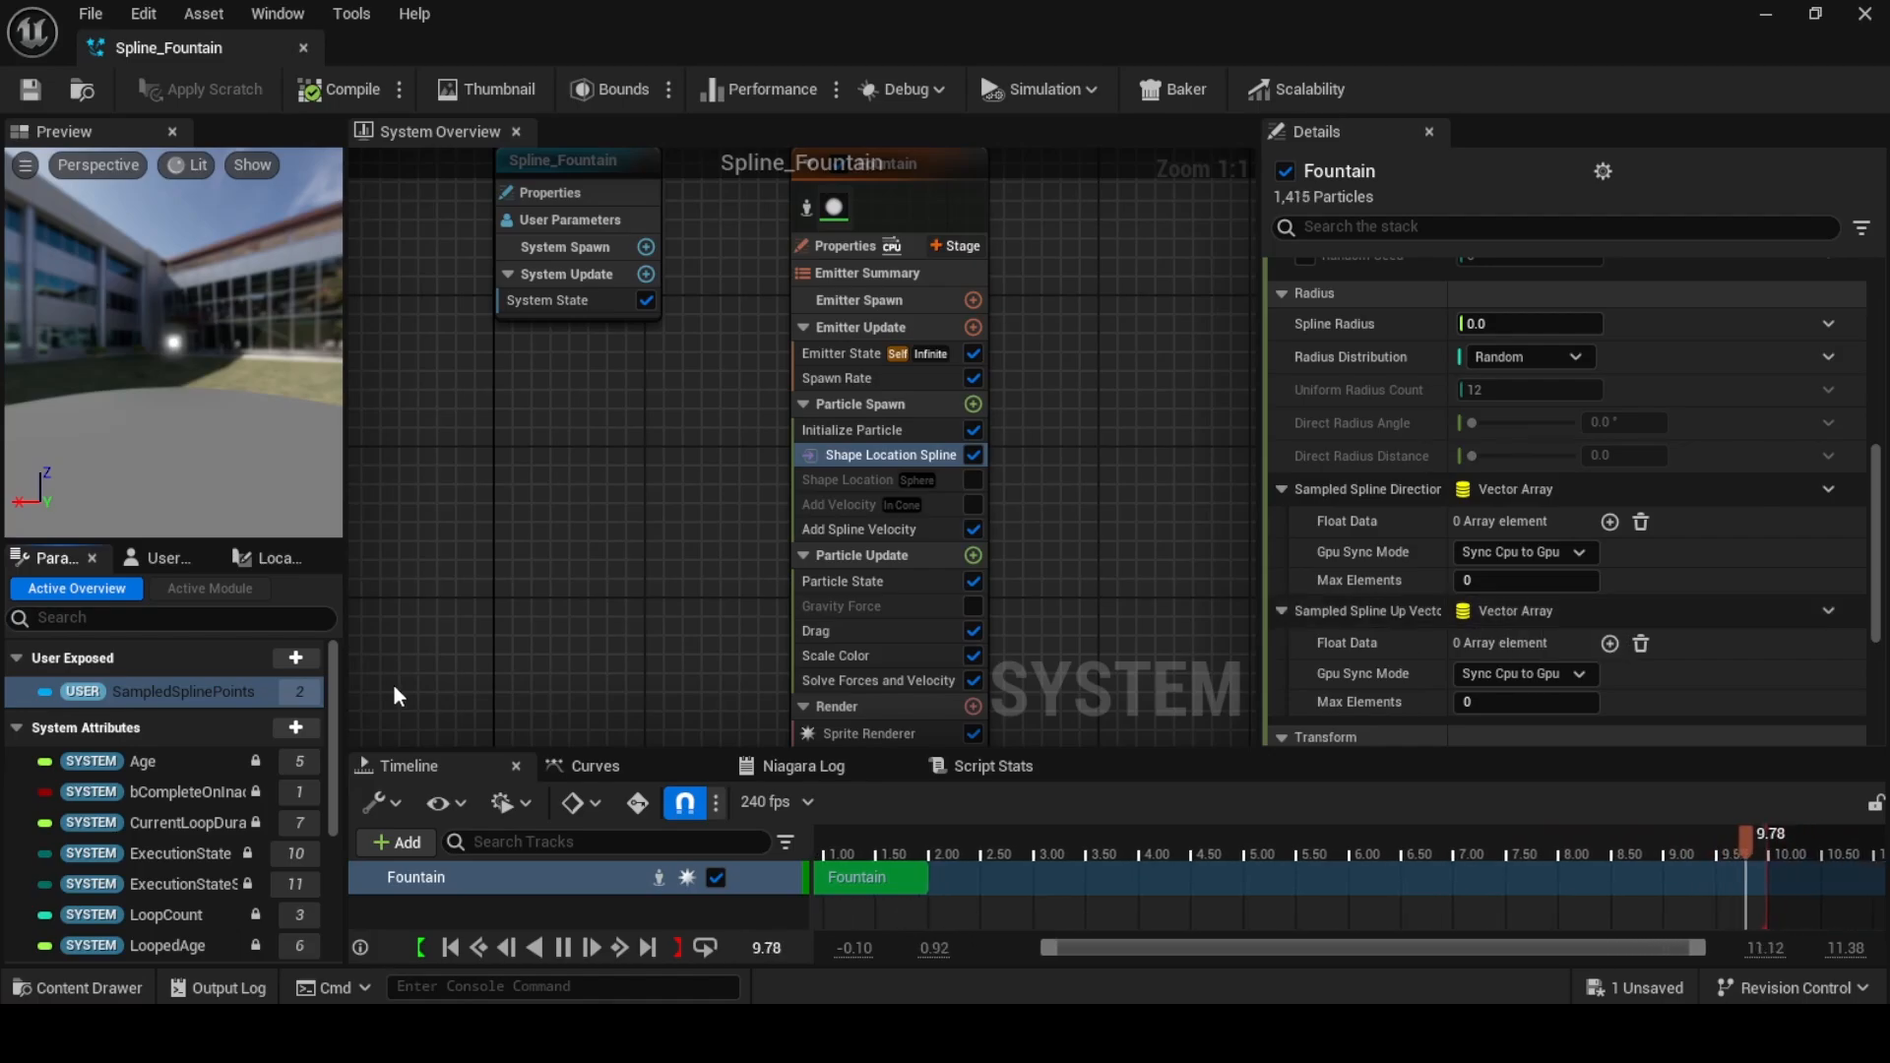
pyautogui.click(307, 662)
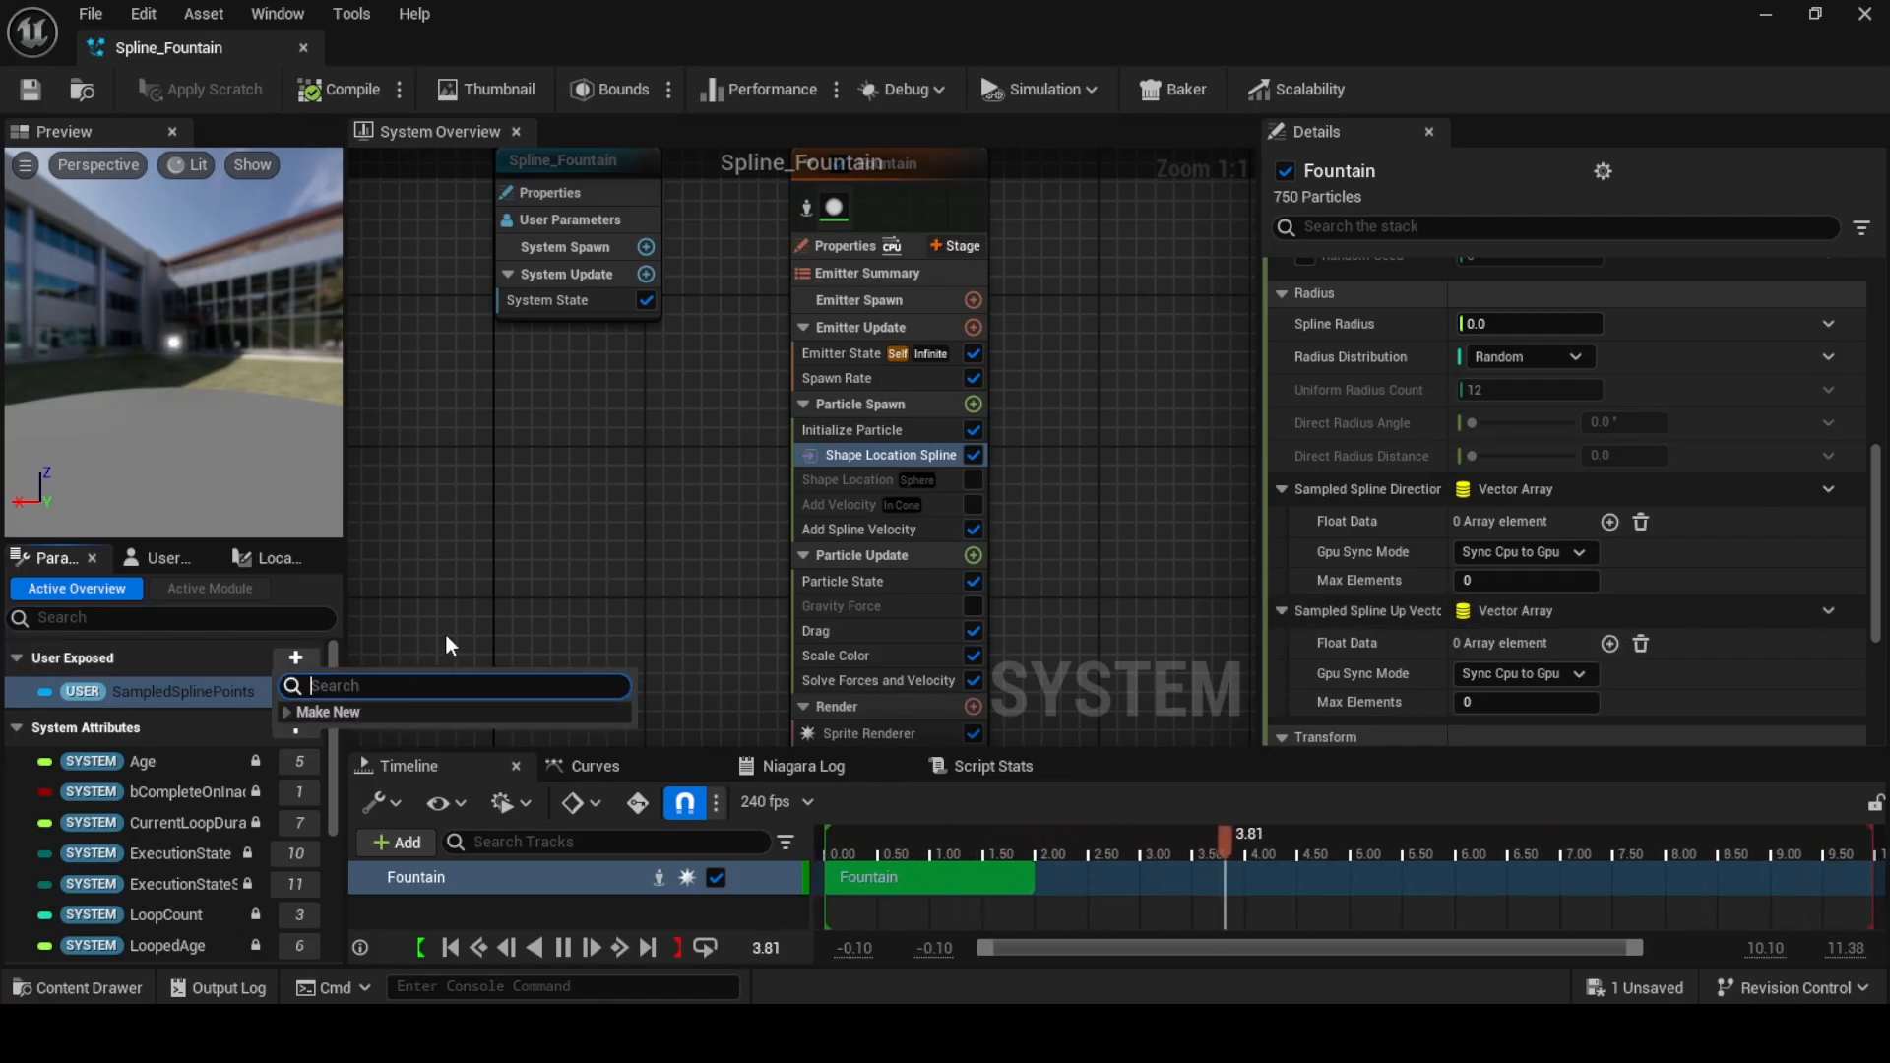
pyautogui.write('vect')
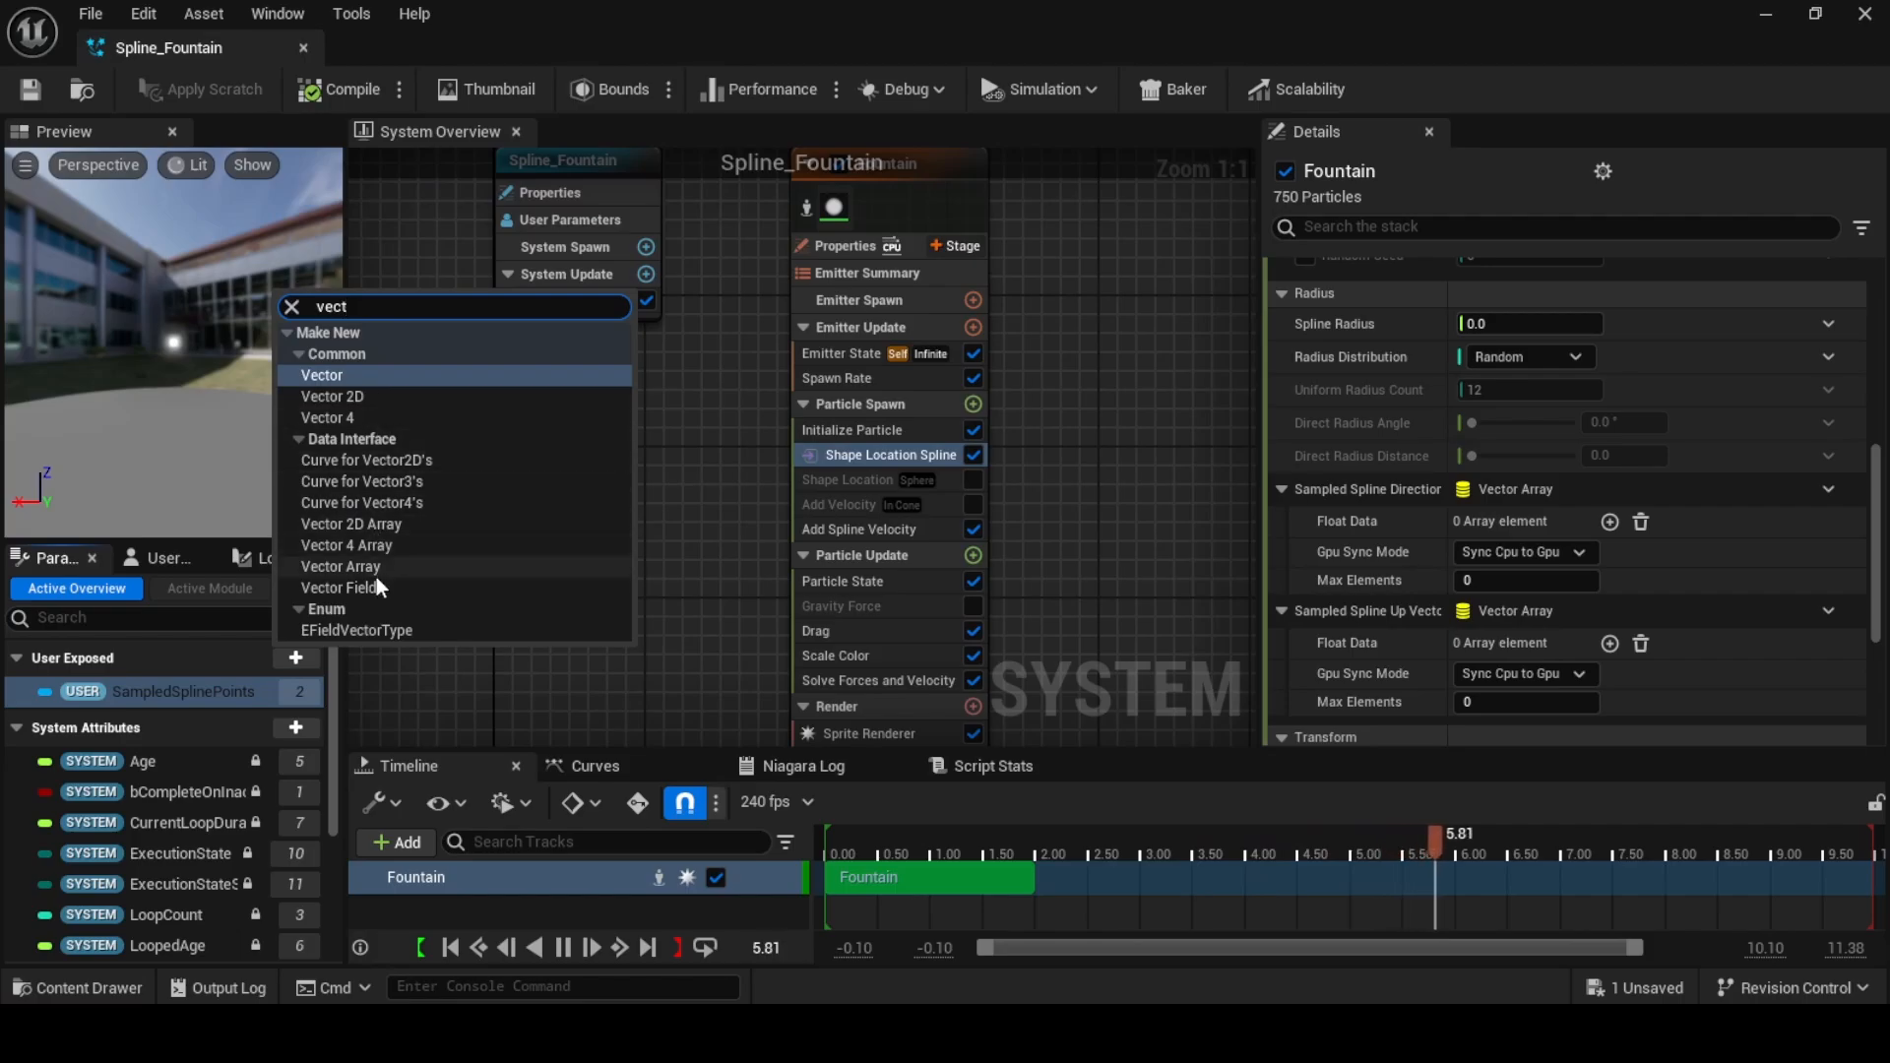
pyautogui.click(377, 567)
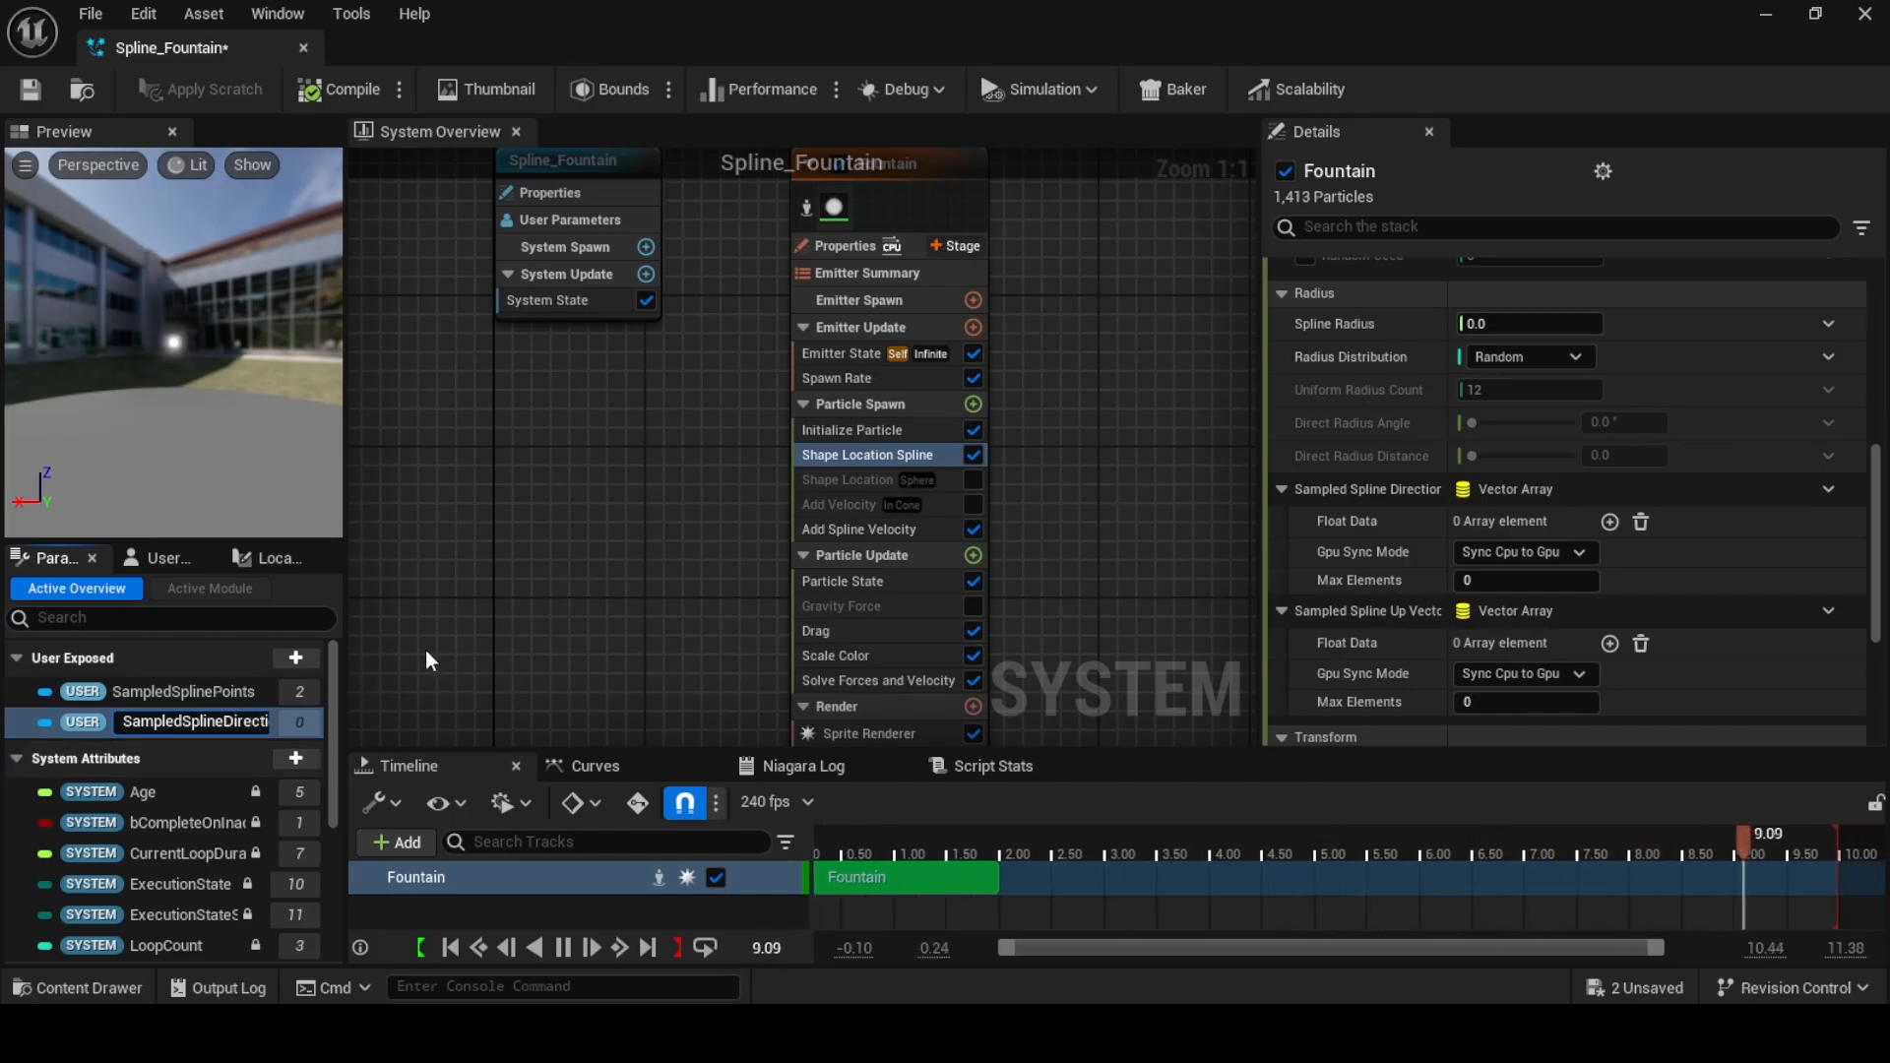
pyautogui.press('Return')
pyautogui.moveTo(370, 690)
pyautogui.mouseDown()
pyautogui.moveTo(433, 689)
pyautogui.moveTo(399, 684)
pyautogui.mouseUp()
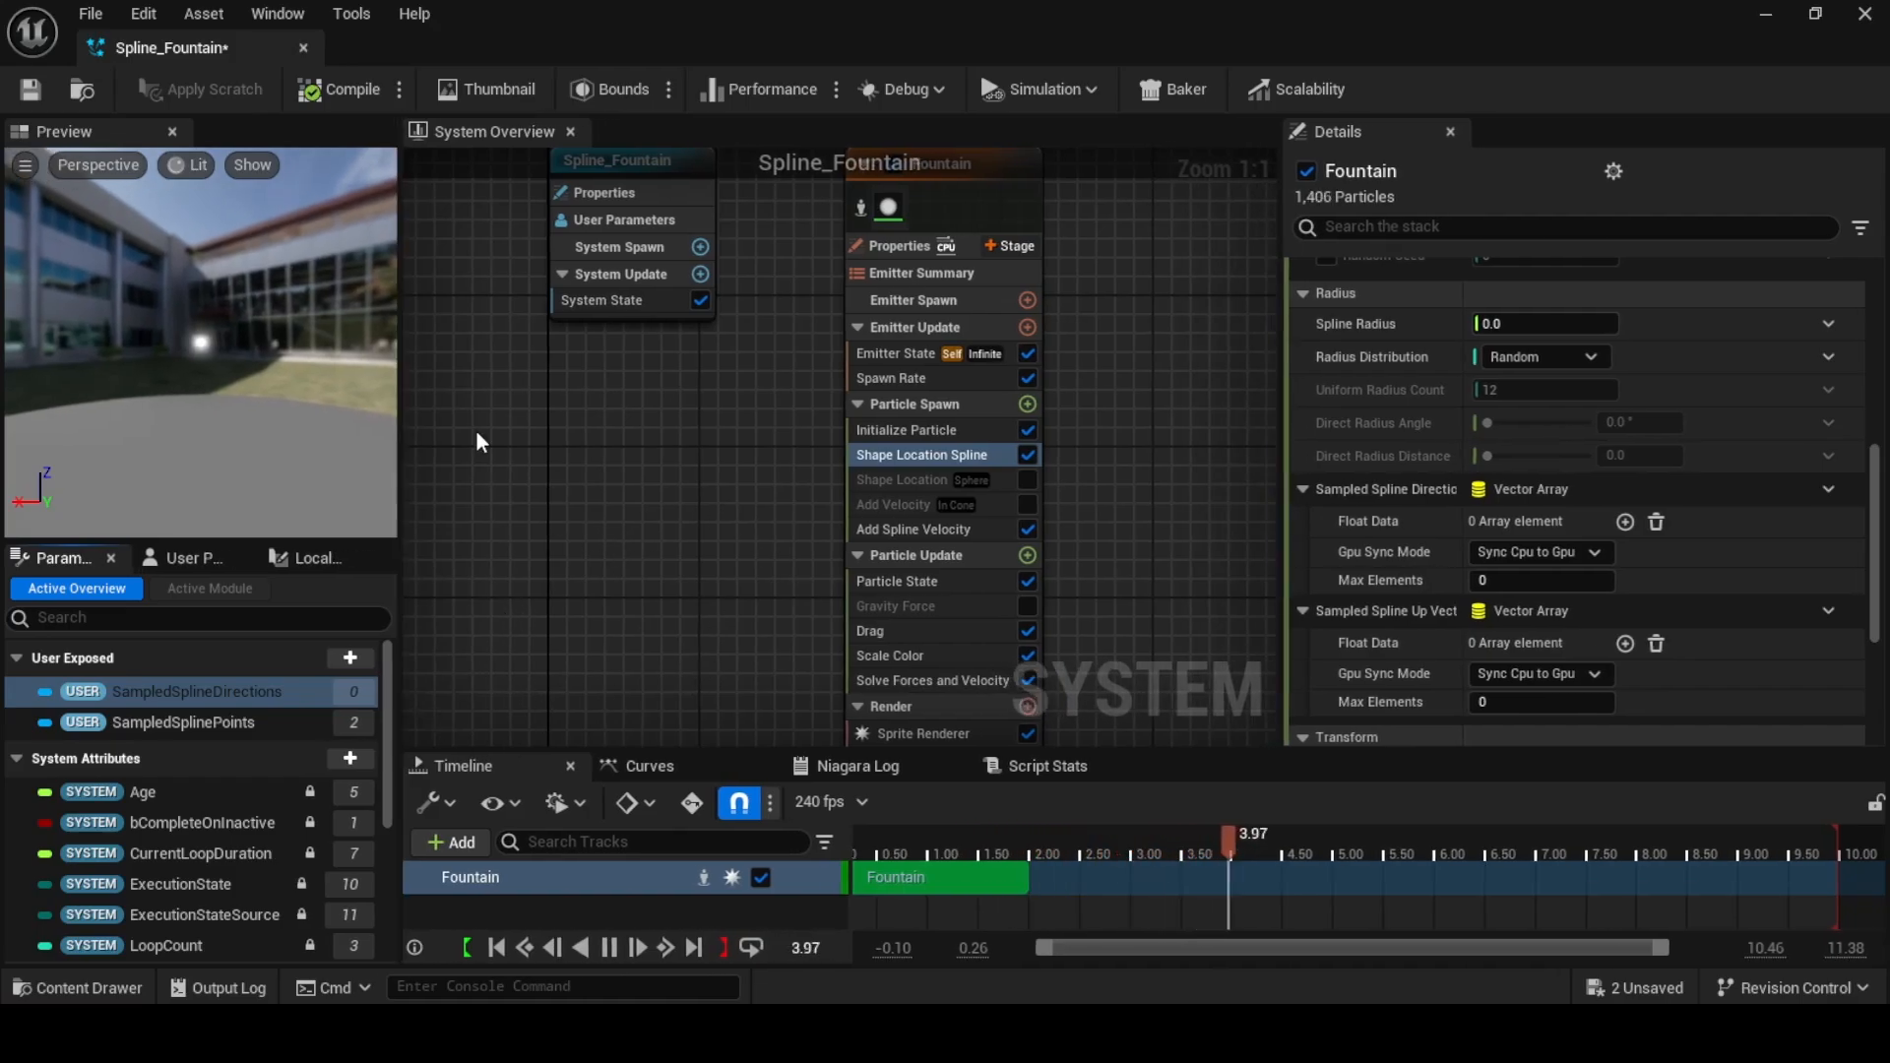
# - Add another Vector Array user parameter named SampledSplineUpVectors
pyautogui.click(349, 657)
pyautogui.write('vec')
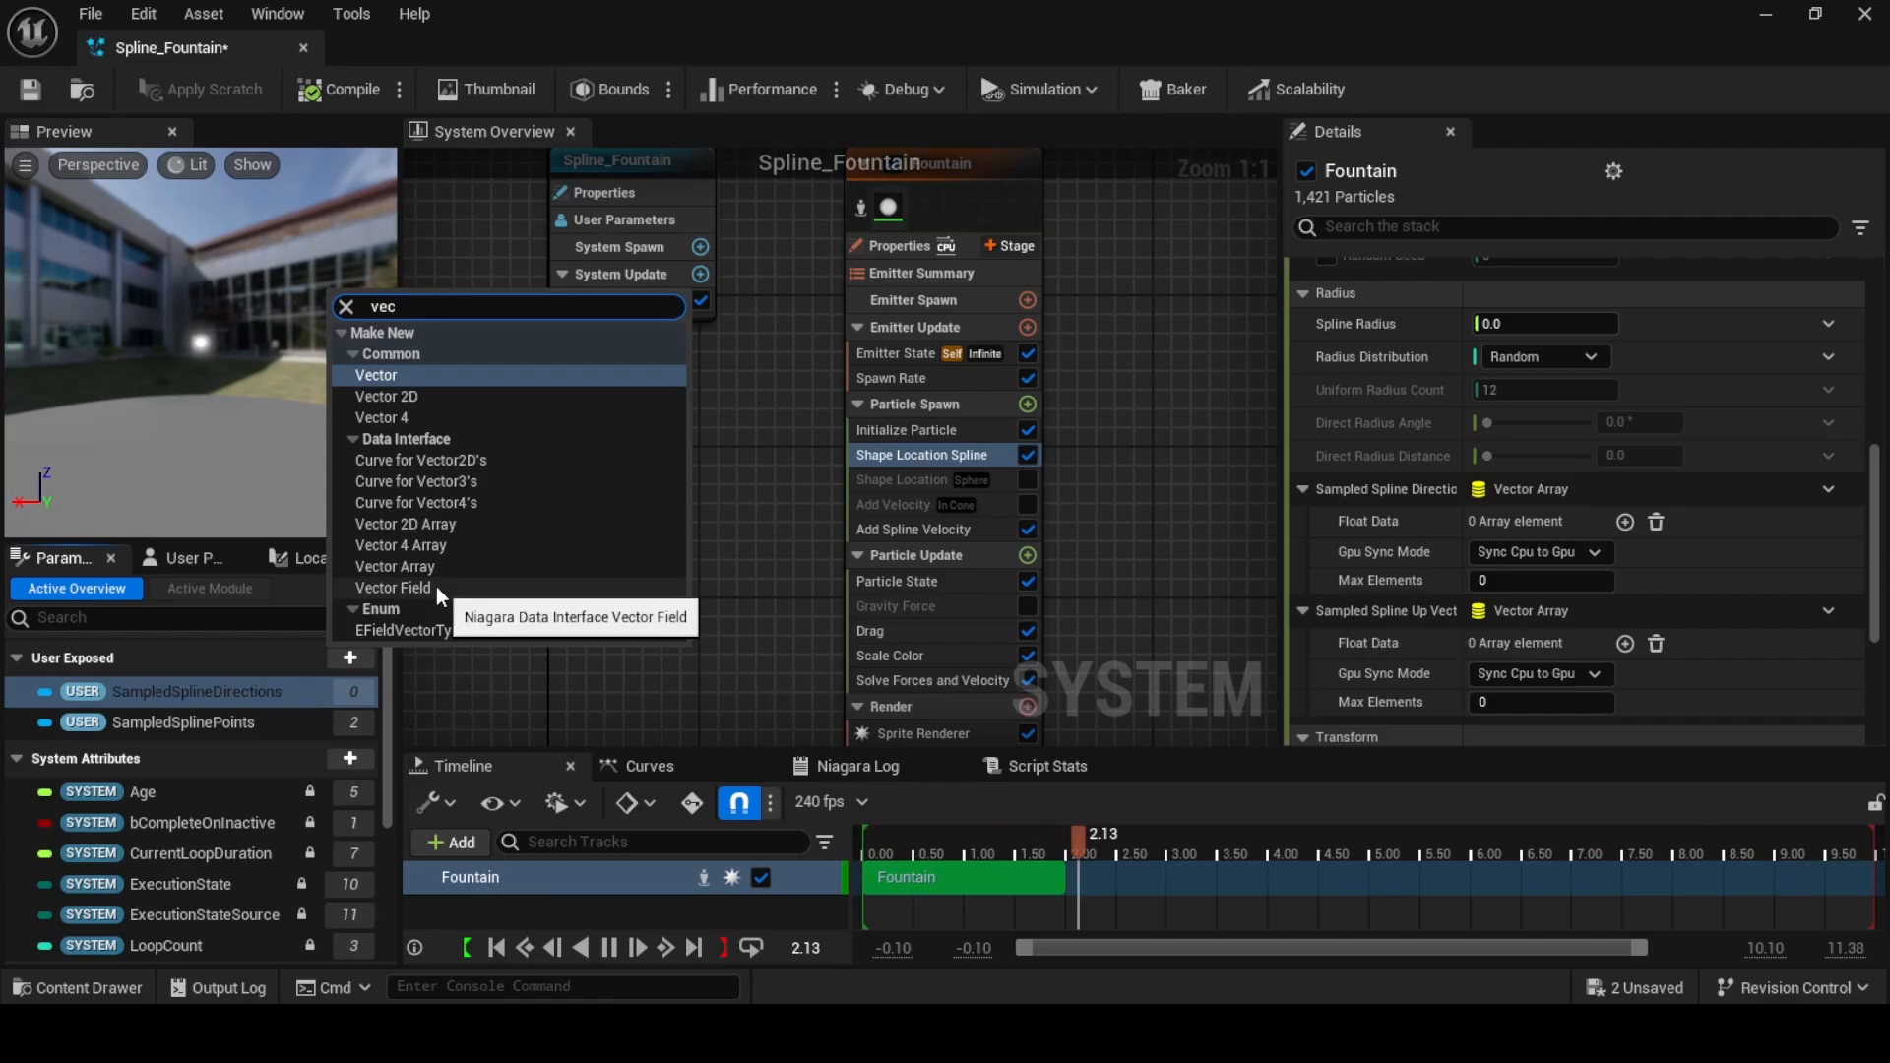
pyautogui.click(394, 372)
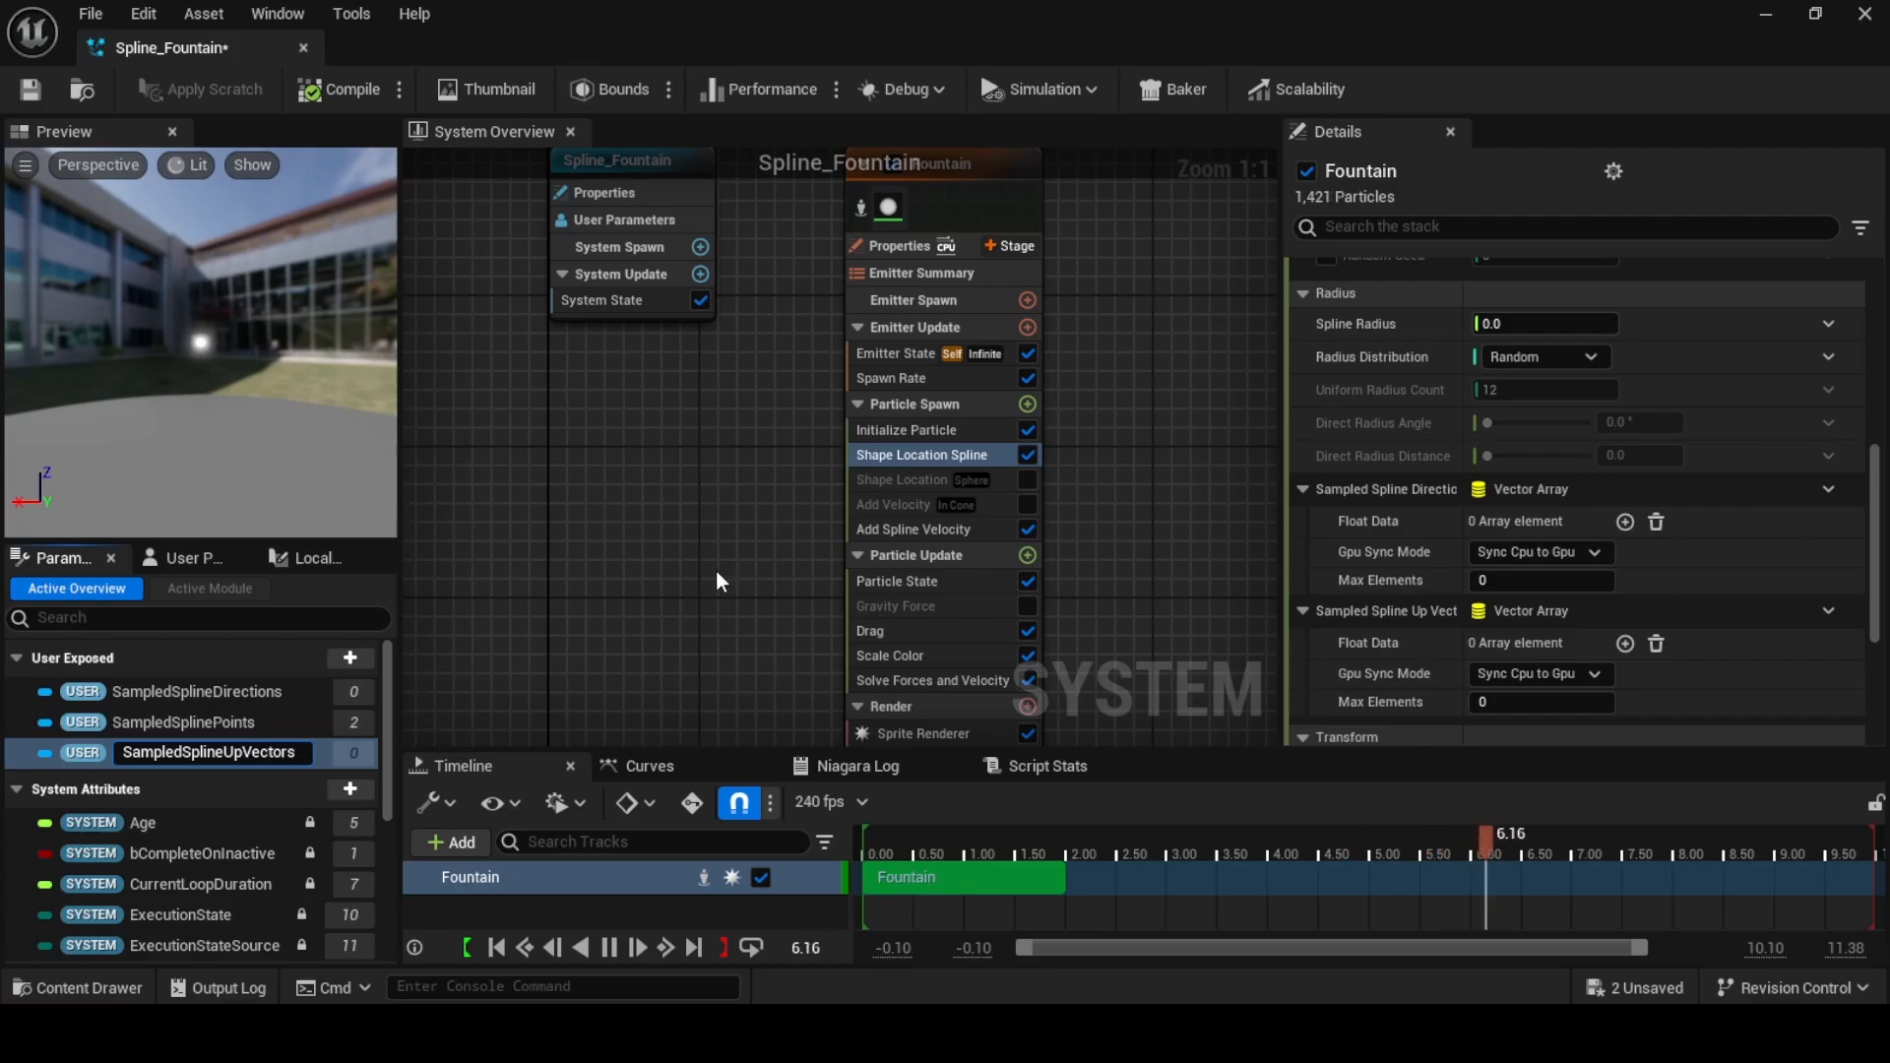
pyautogui.press('Return')
# - Bind the SampledSplineUpVectors and SampledSplineDirections parameters to the matching Shape Location Spline inputs and save the system
pyautogui.moveTo(236, 753); pyautogui.dragTo(1552, 617)
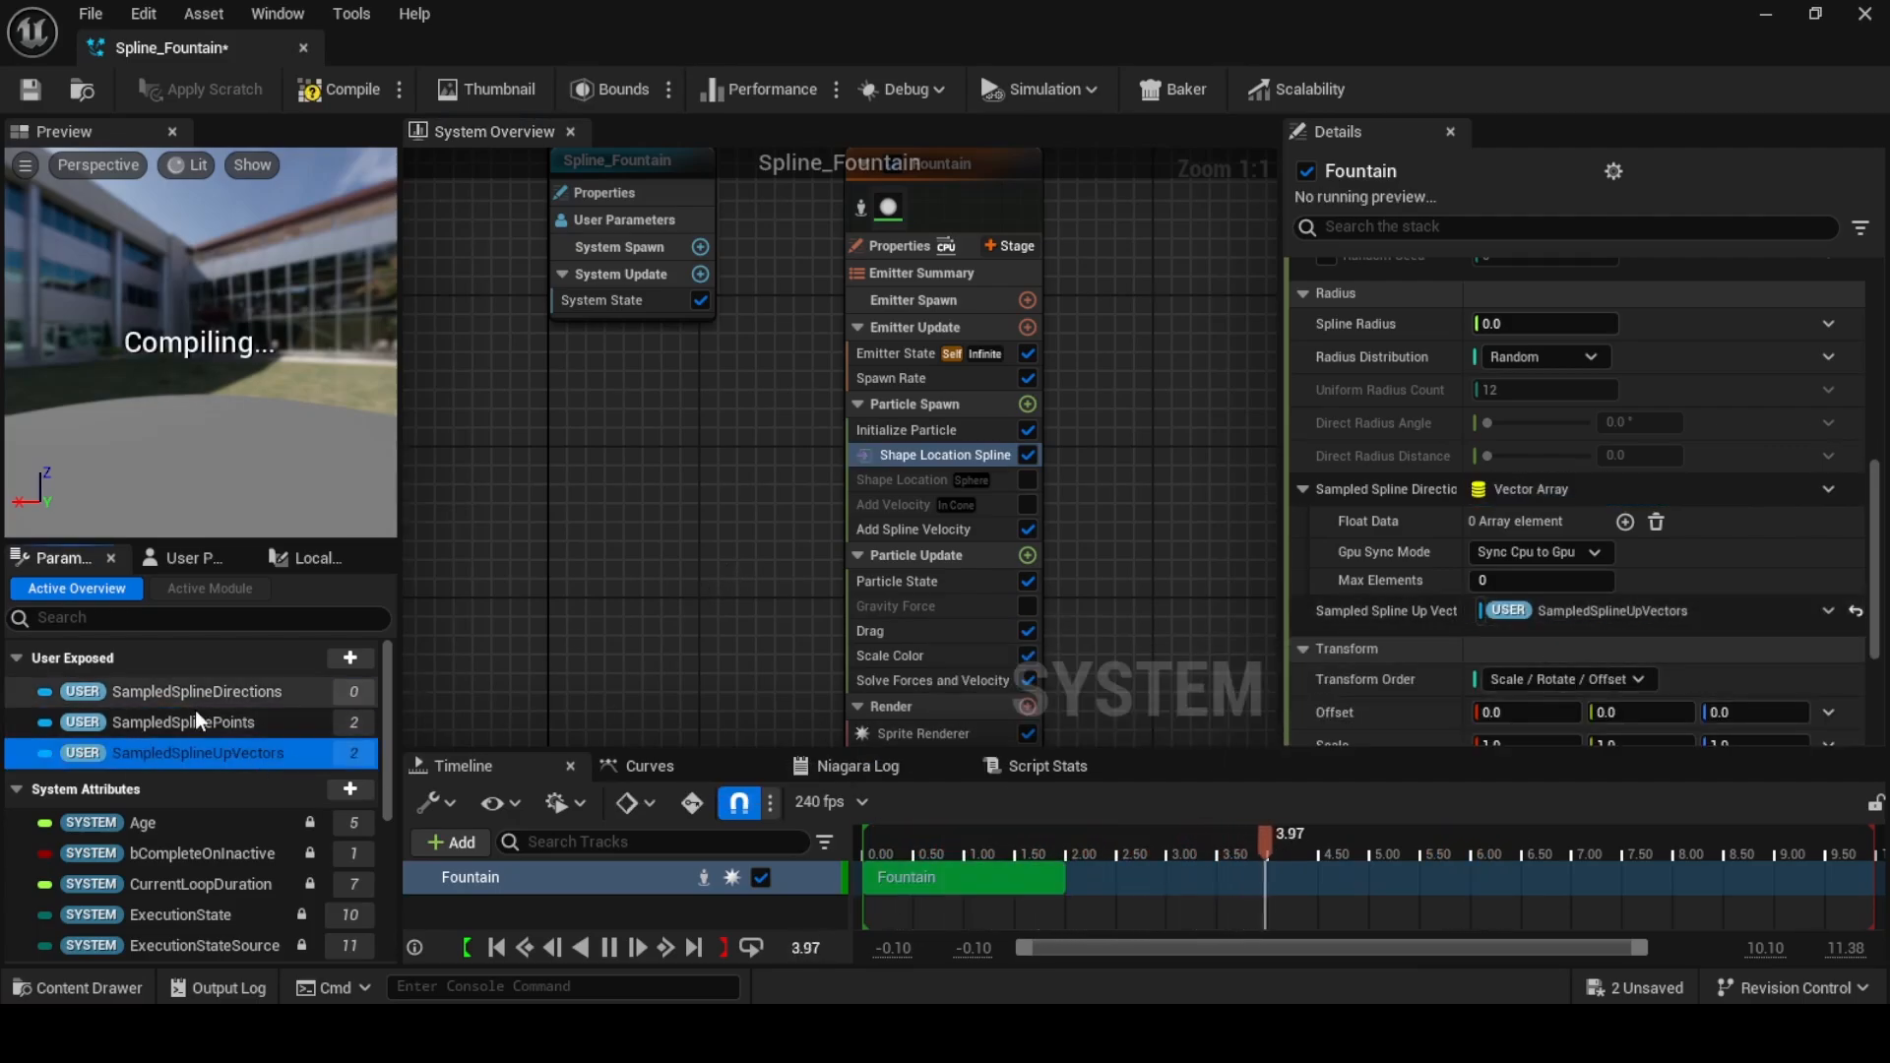
pyautogui.moveTo(192, 697); pyautogui.dragTo(1569, 489)
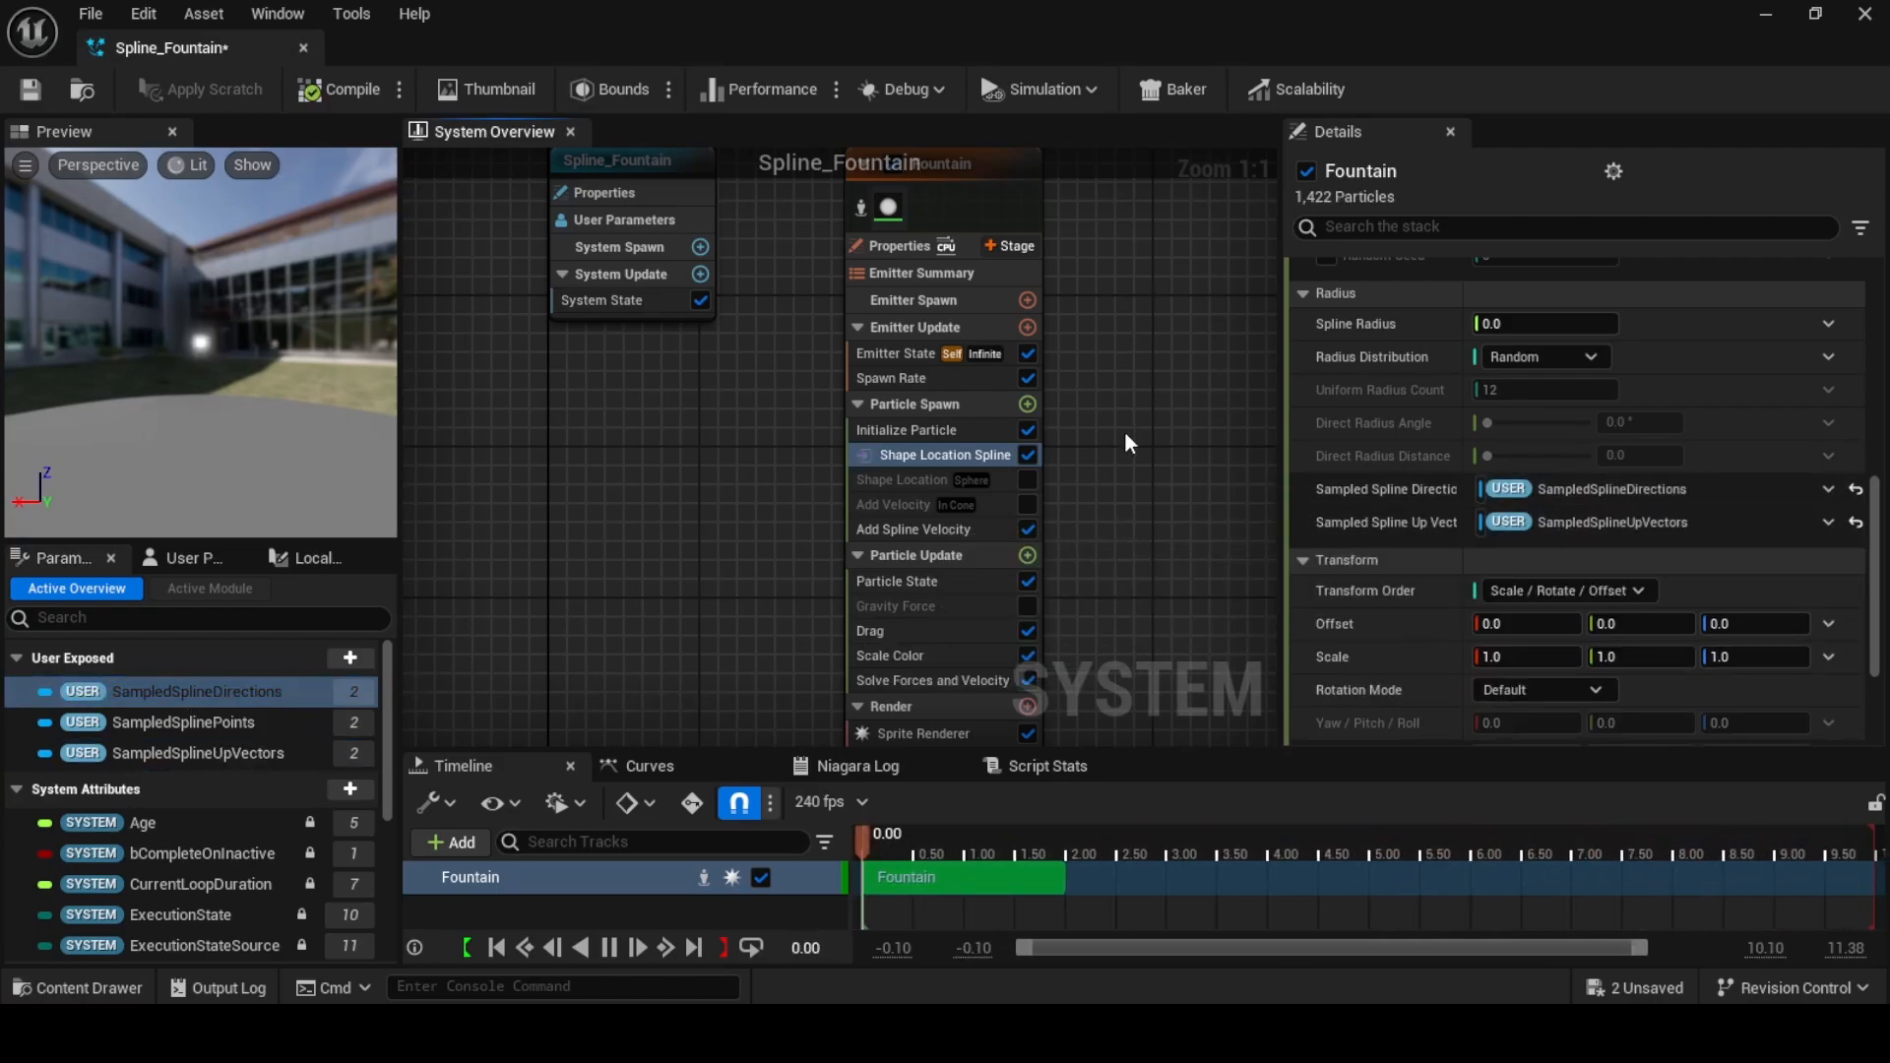
pyautogui.hotkey('ctrl', 's')
# - Set the Shape Location Spline module's Spline Radius to 30, save the system and return to the level
pyautogui.click(1524, 326)
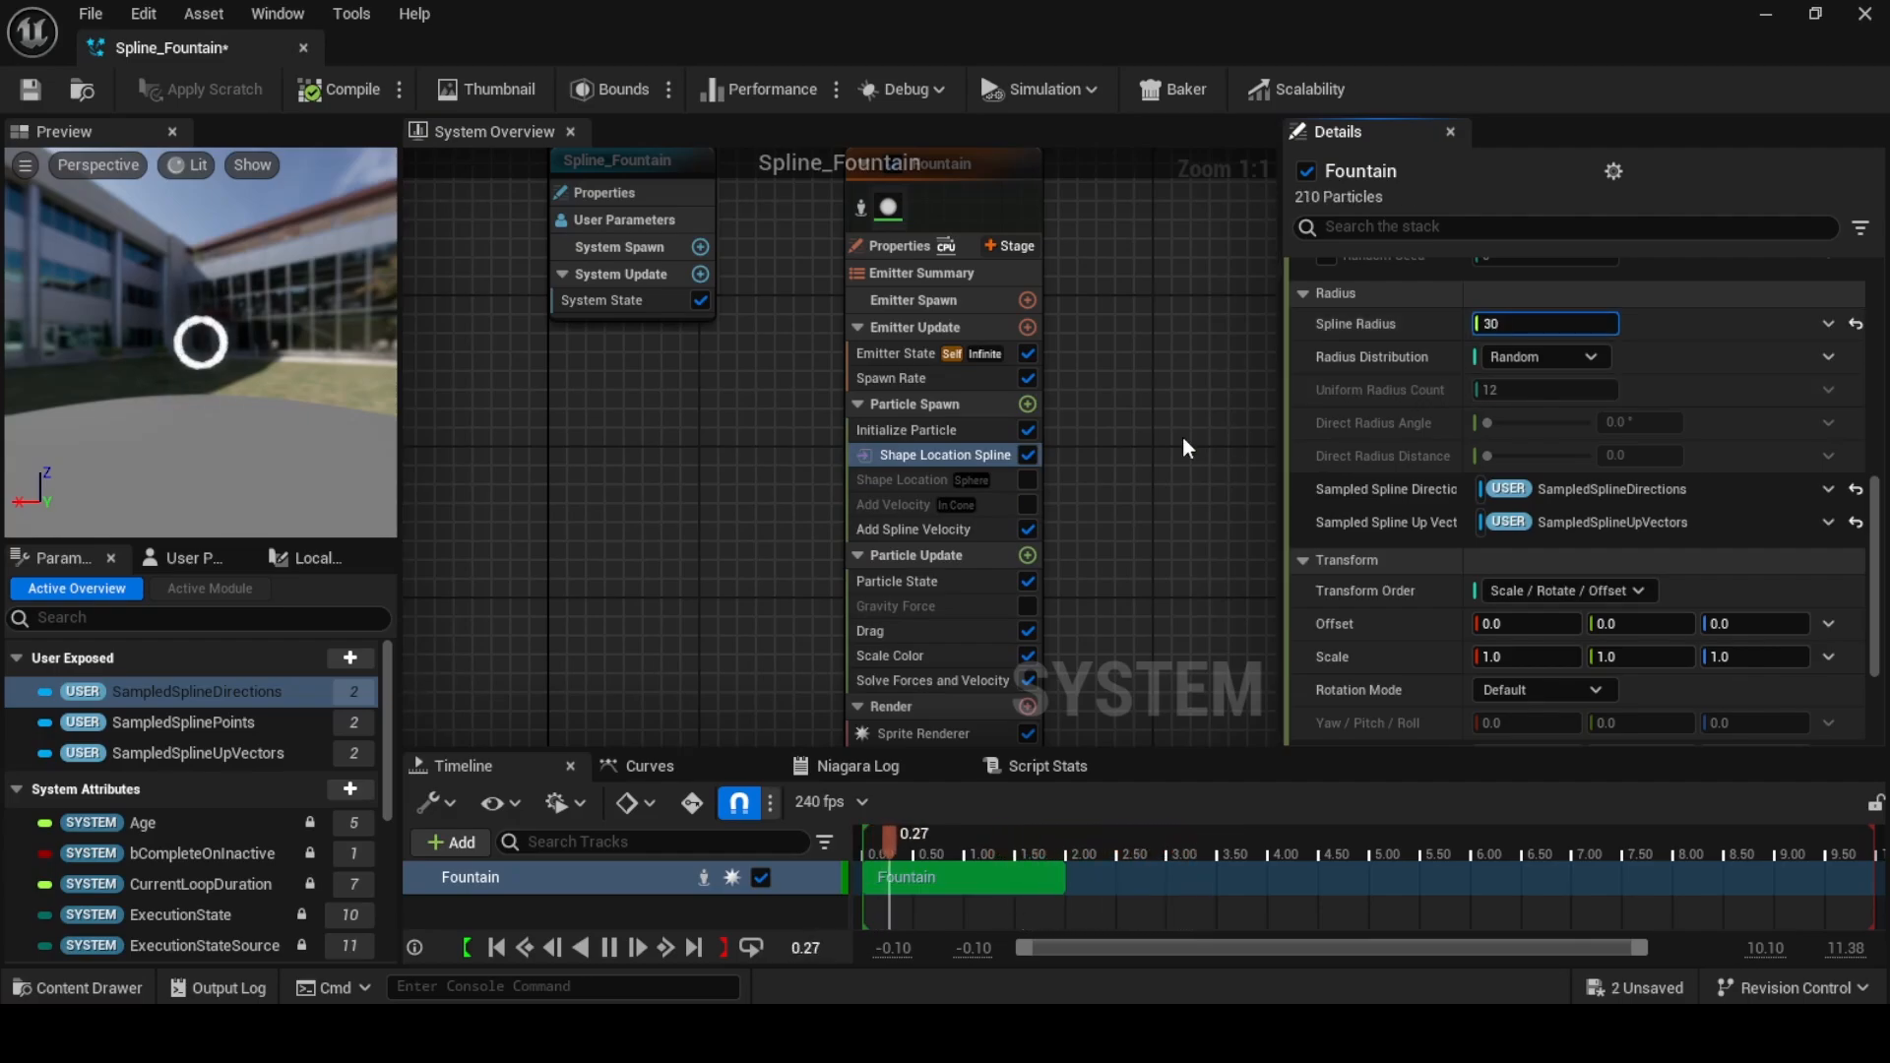
pyautogui.write('30')
pyautogui.press('Return')
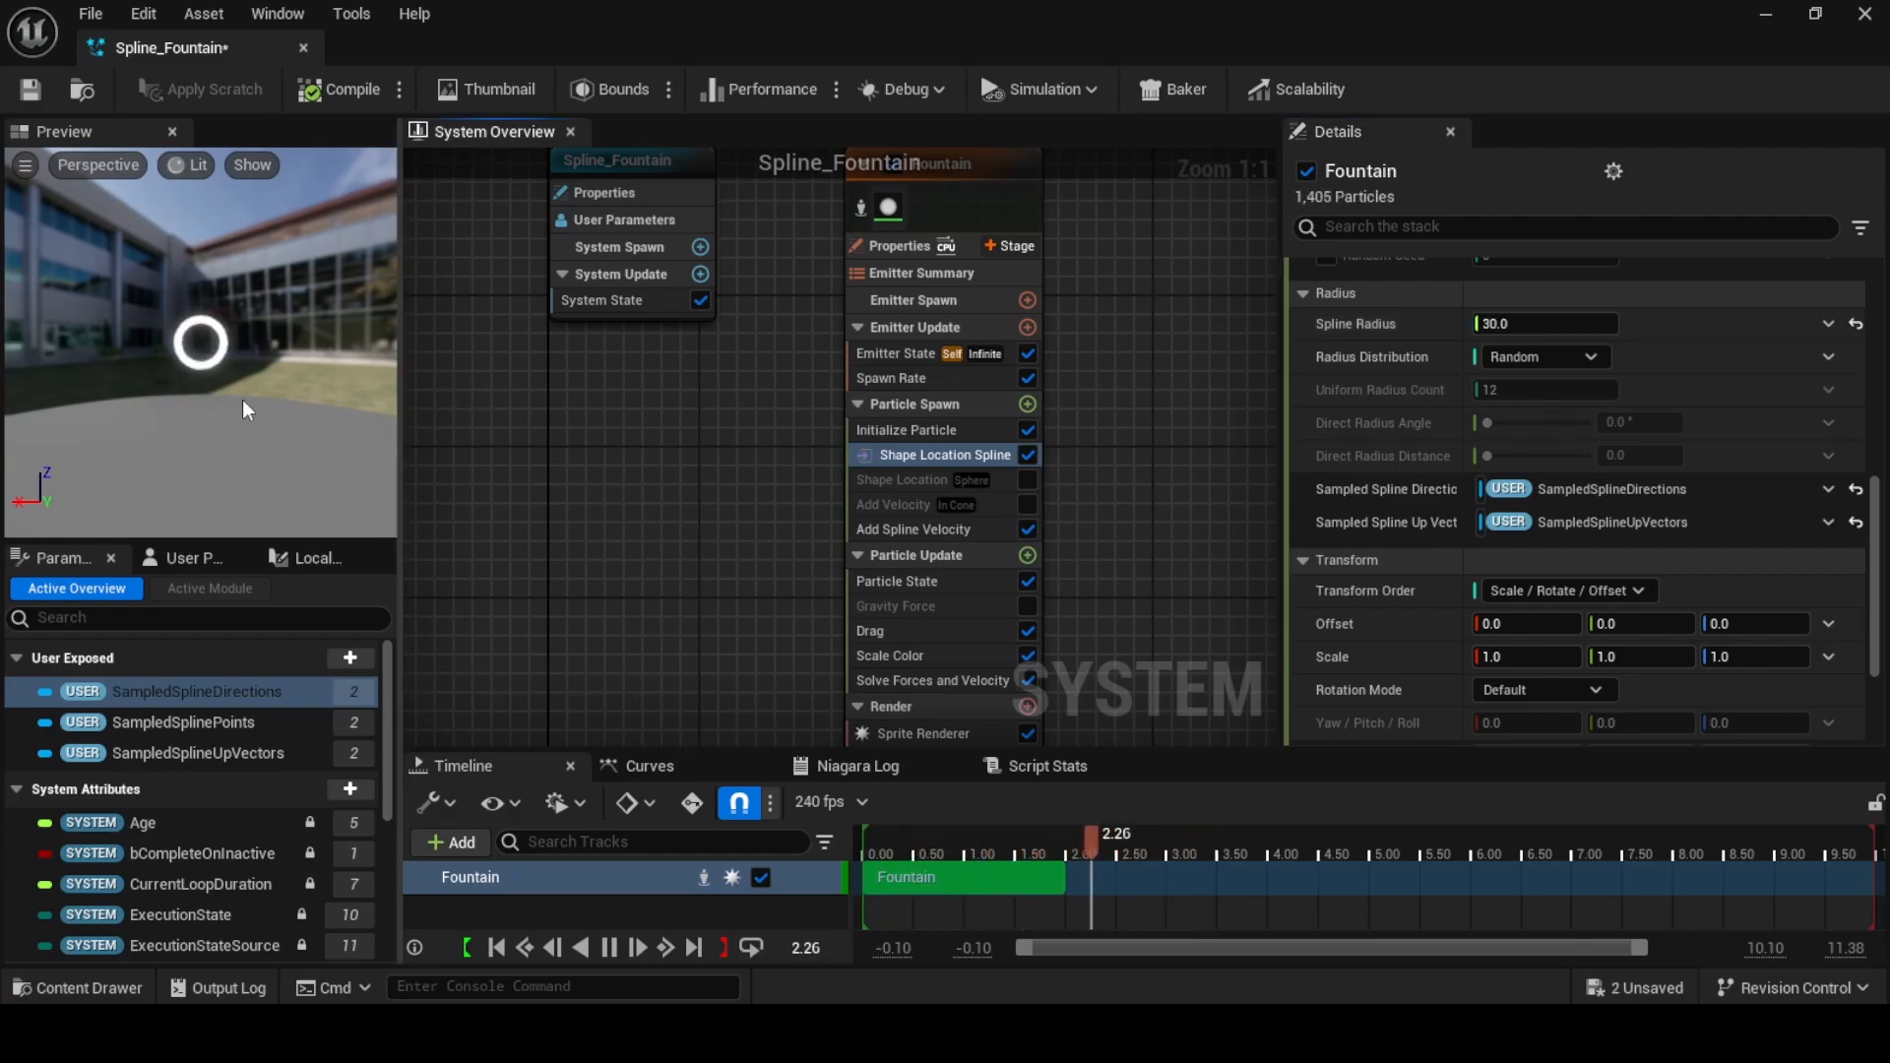
pyautogui.hotkey('ctrl', 's')
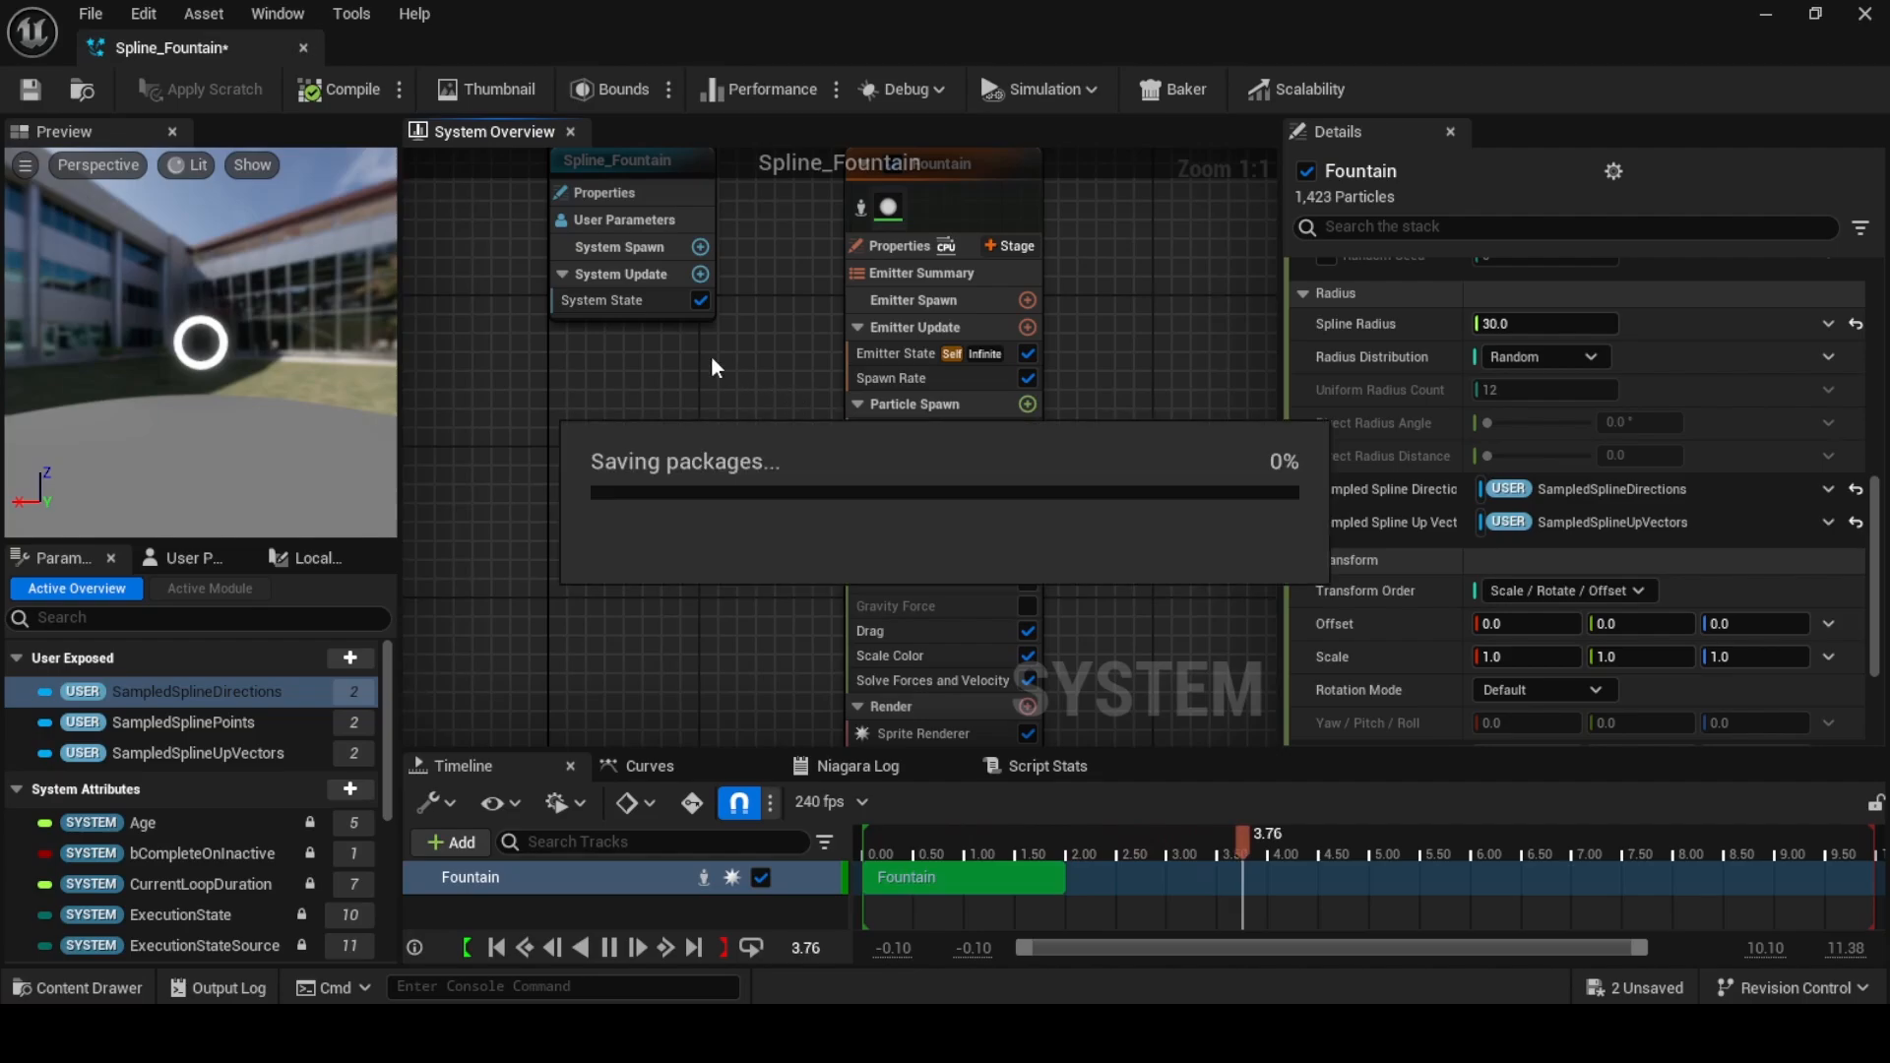
pyautogui.click(1762, 16)
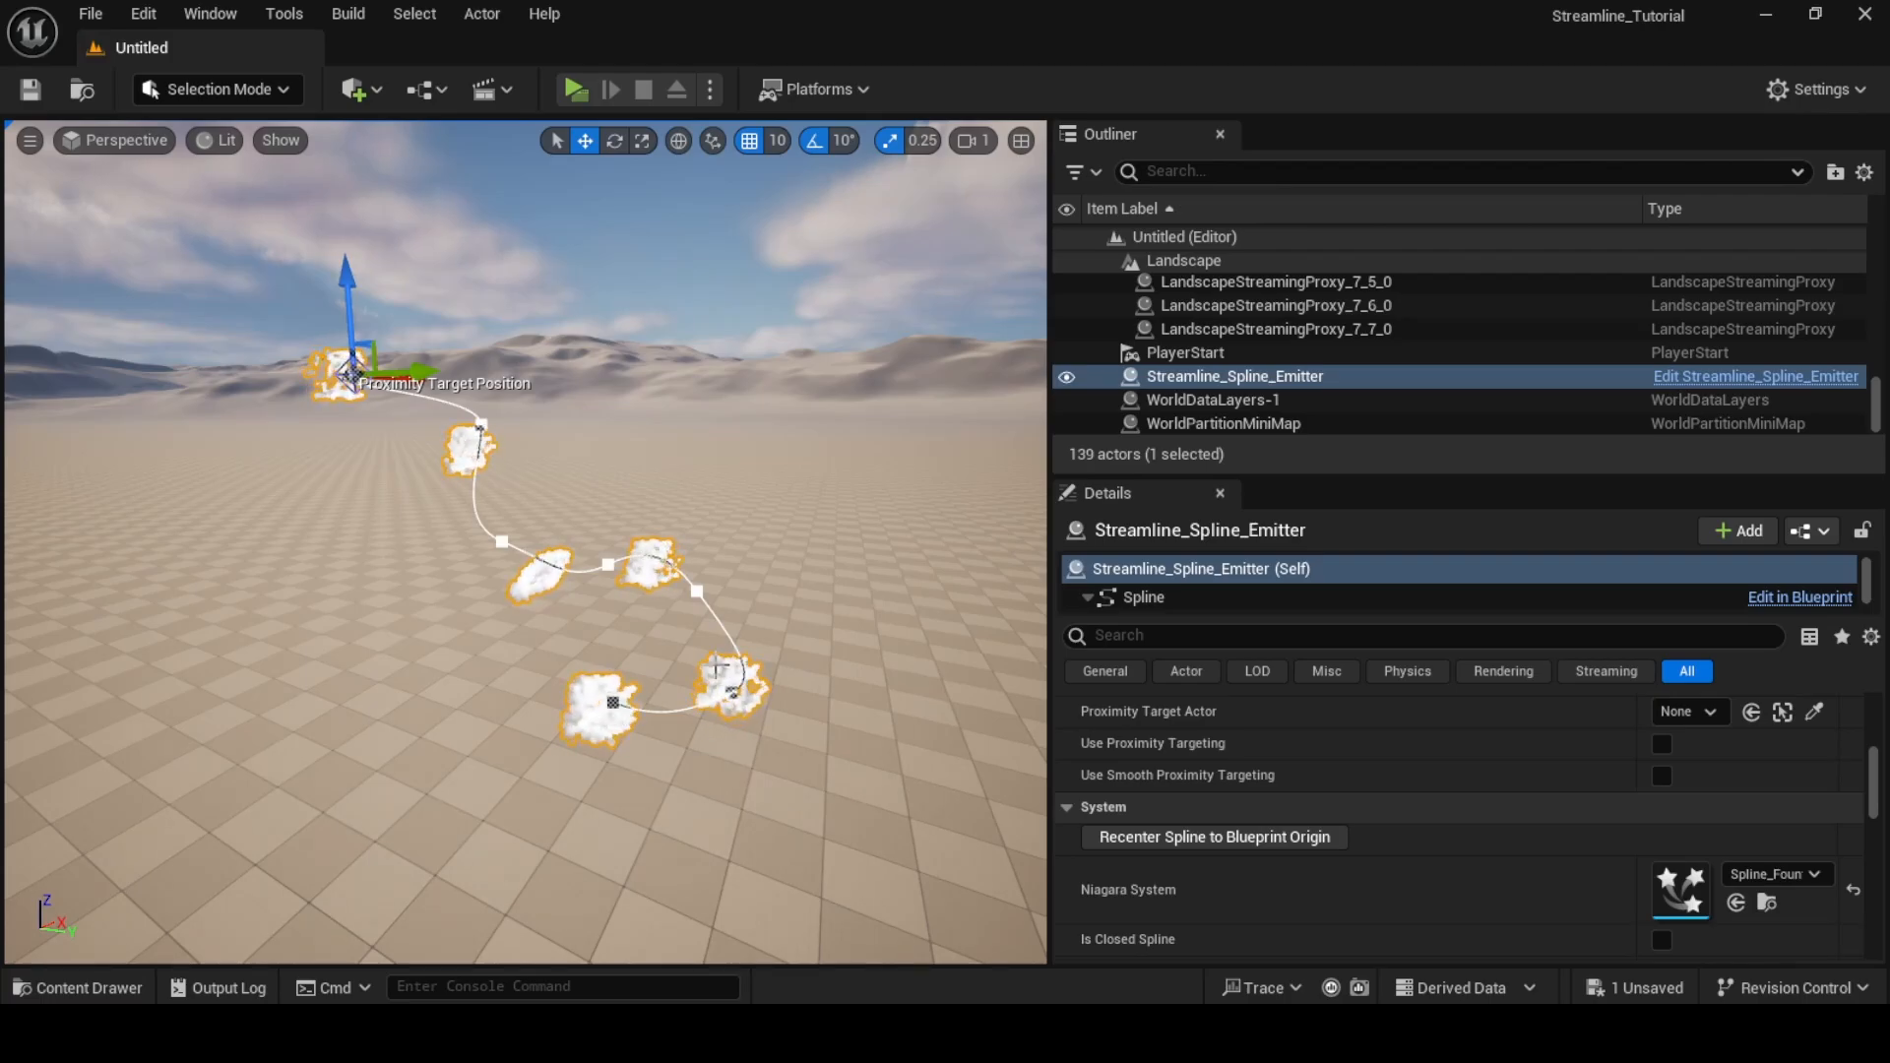
# - Disable the Add Spline Velocity module in the Fountain emitter and return to the level
pyautogui.moveTo(1153, 1034)
pyautogui.click(1198, 959)
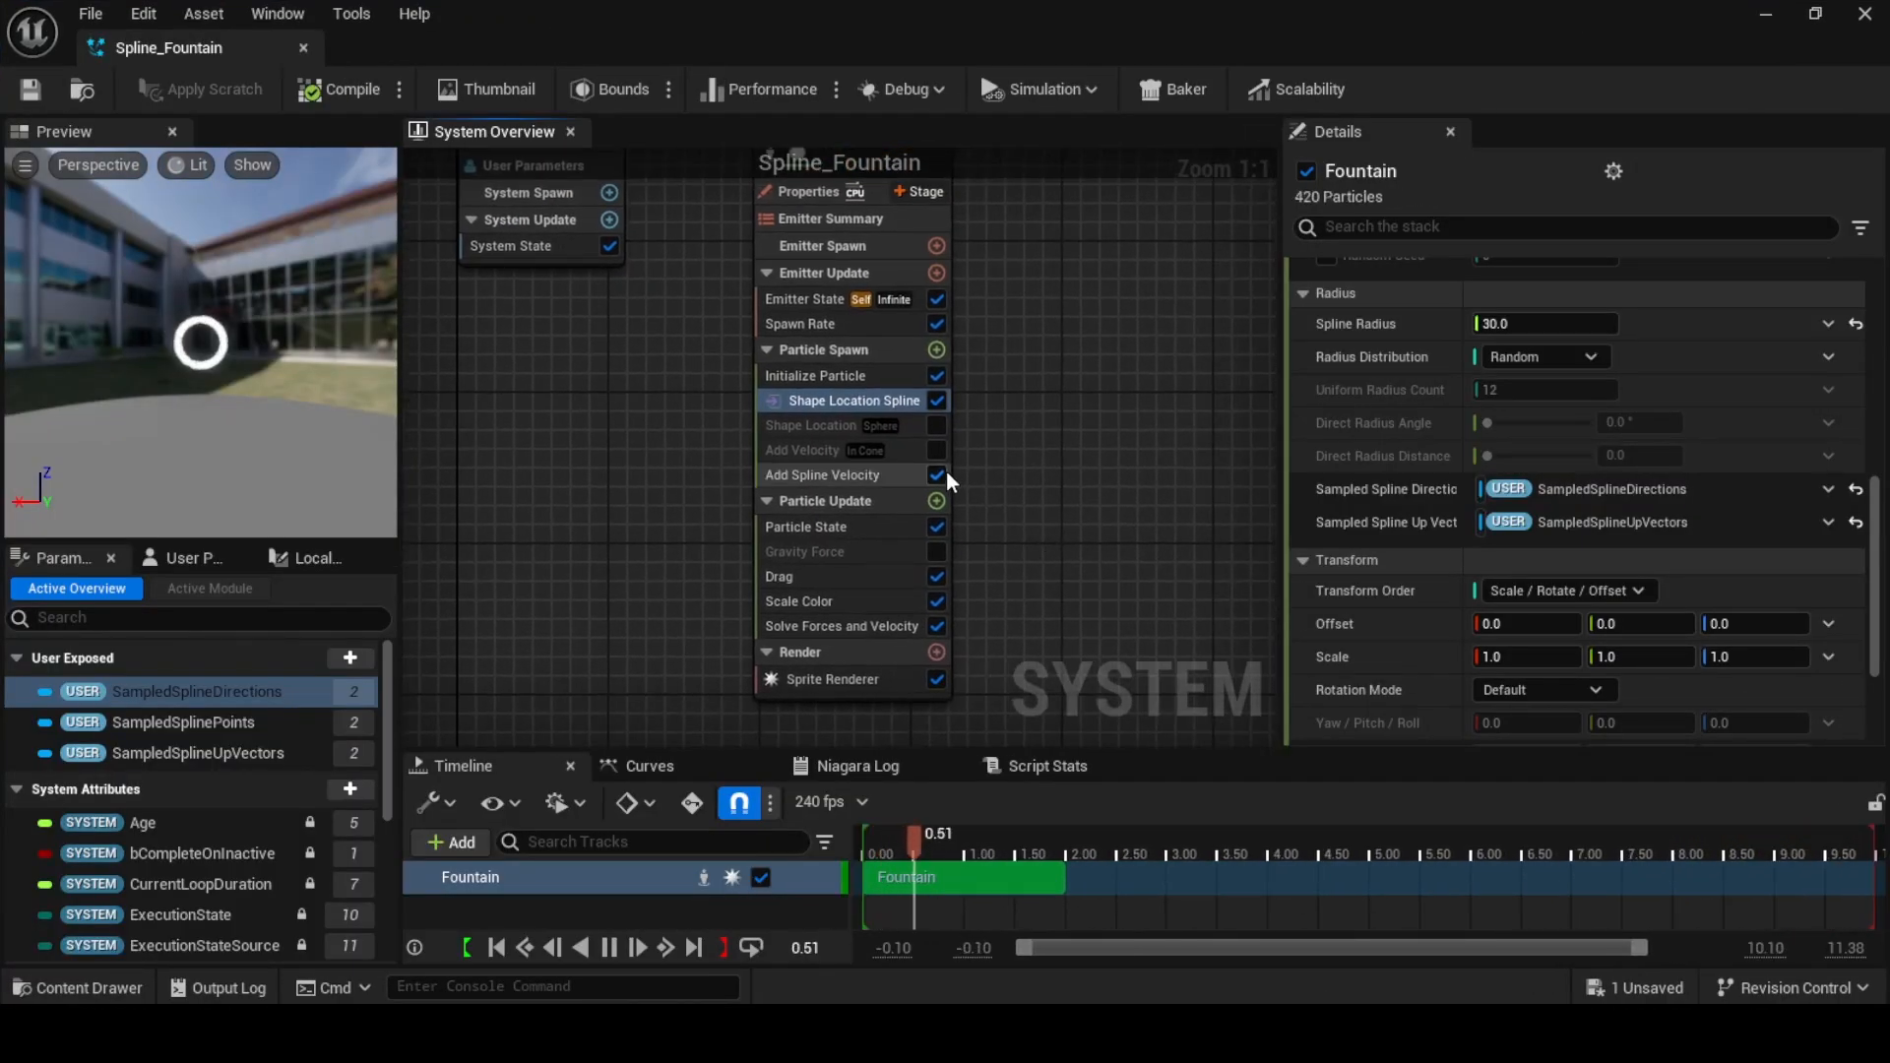
pyautogui.click(936, 475)
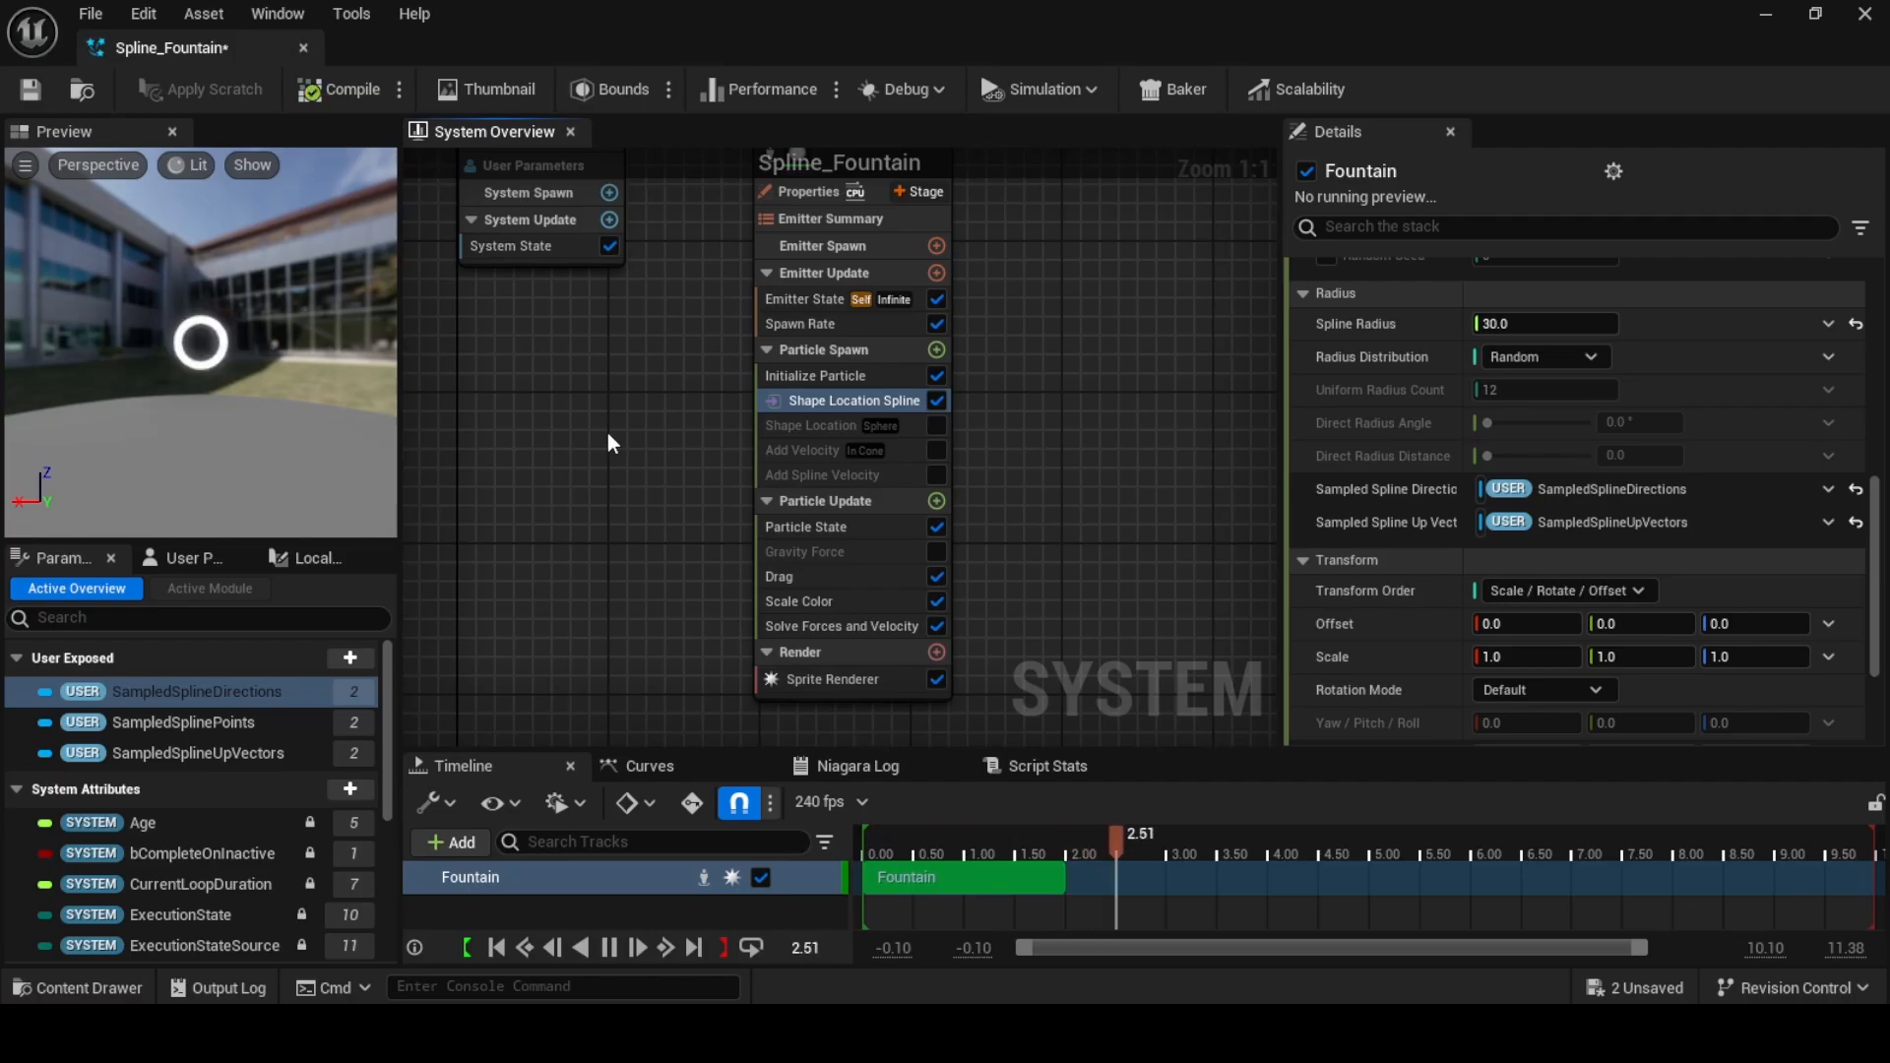
pyautogui.click(1765, 14)
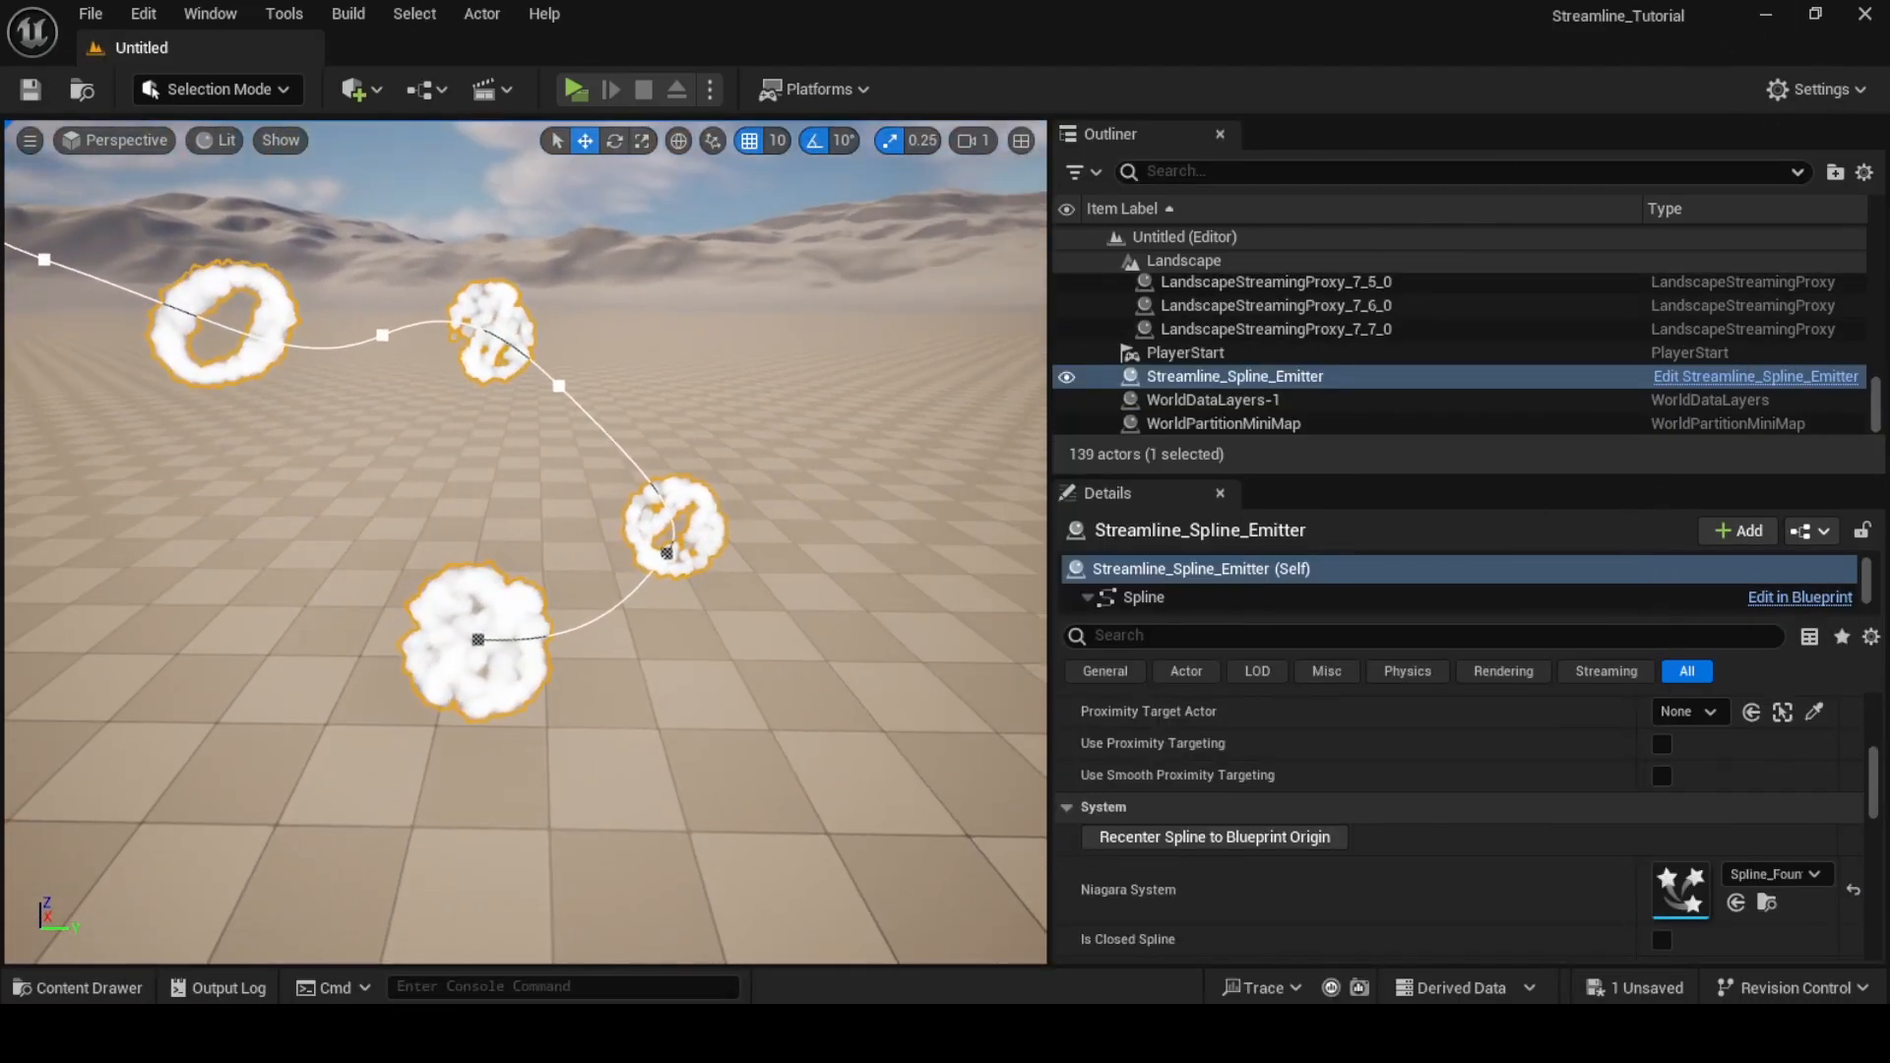
# - Examine the particle rings at the sampled points along the whole spline from several viewing angles
pyautogui.press('w')
pyautogui.moveTo(526, 541); pyautogui.dragTo(227, 600, button='right')
pyautogui.press('w')
pyautogui.press('e')
pyautogui.press('w')
pyautogui.press('a')
pyautogui.press('w')
pyautogui.press('w')
pyautogui.press('a')
pyautogui.press('d')
pyautogui.press('s')
pyautogui.press('a')
pyautogui.moveTo(716, 559); pyautogui.dragTo(846, 551, button='right')
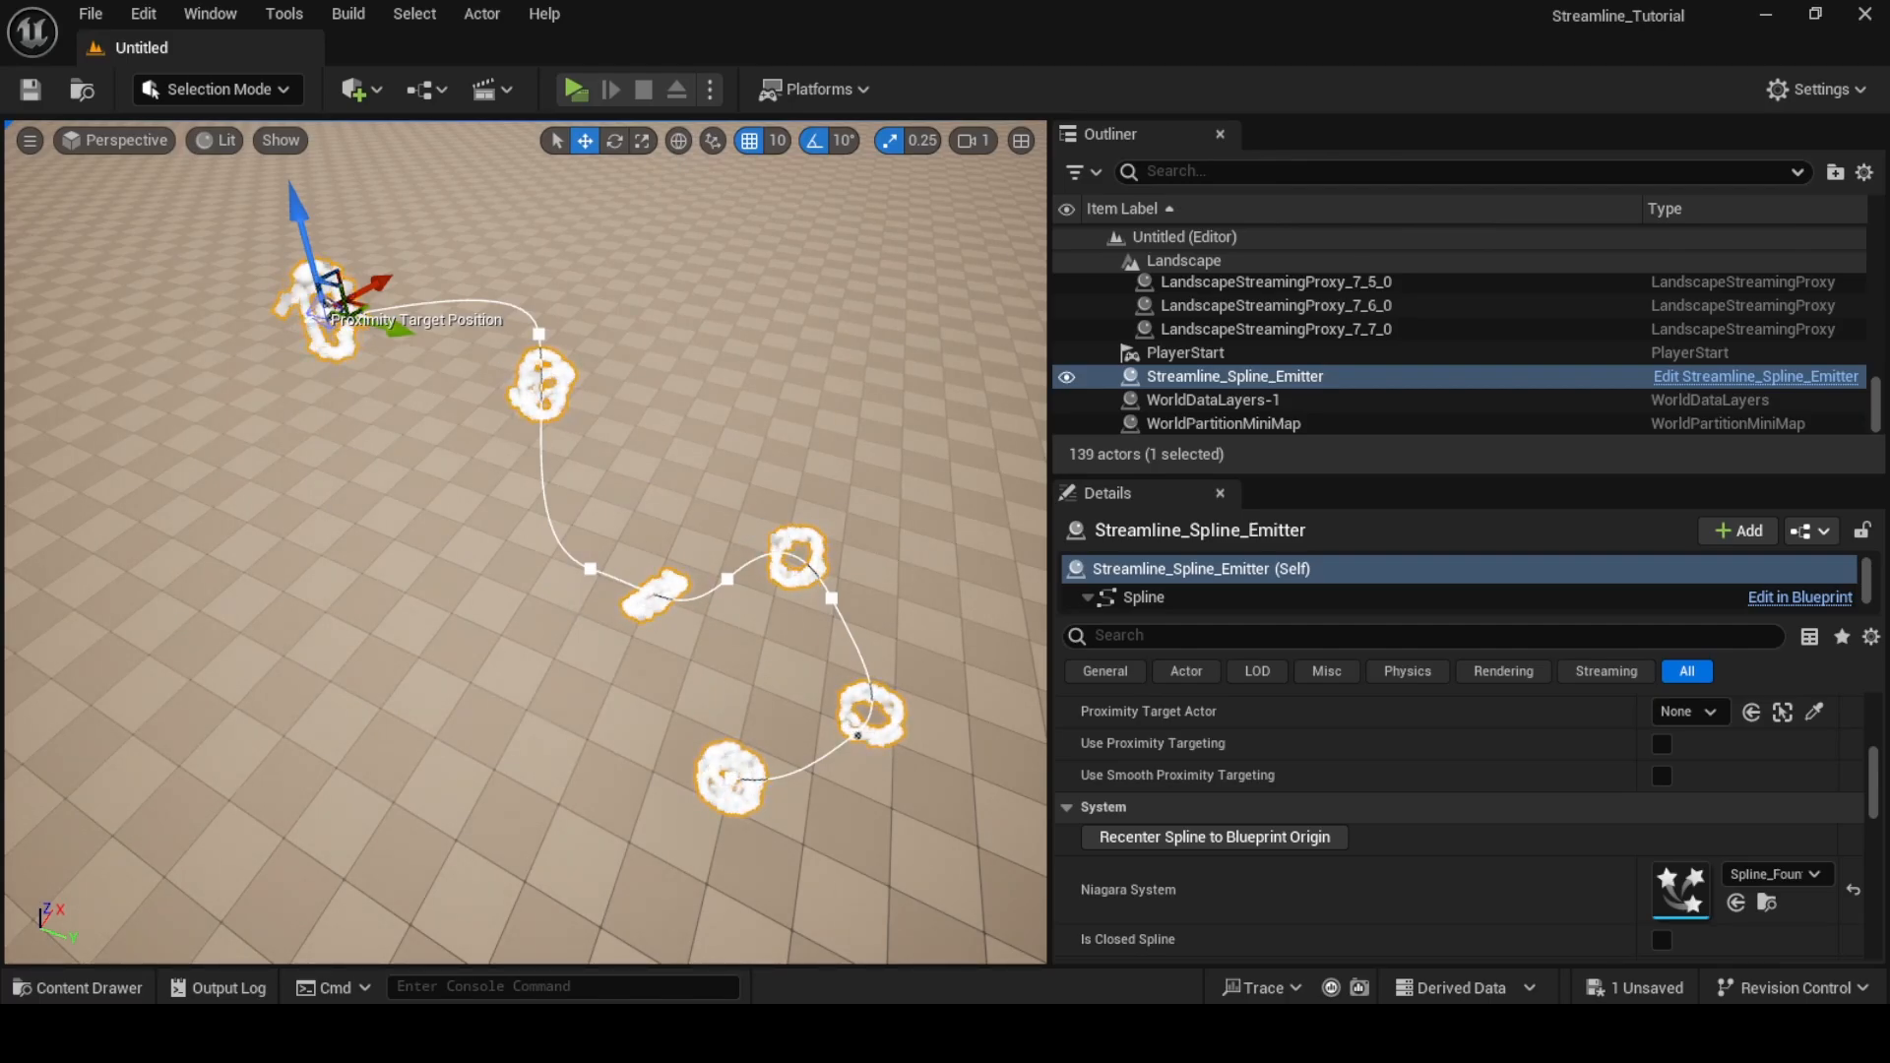
# - Review the Shape Location Spline distribution and radius settings, and examine how the rings are oriented along the spline in the level
pyautogui.click(1286, 907)
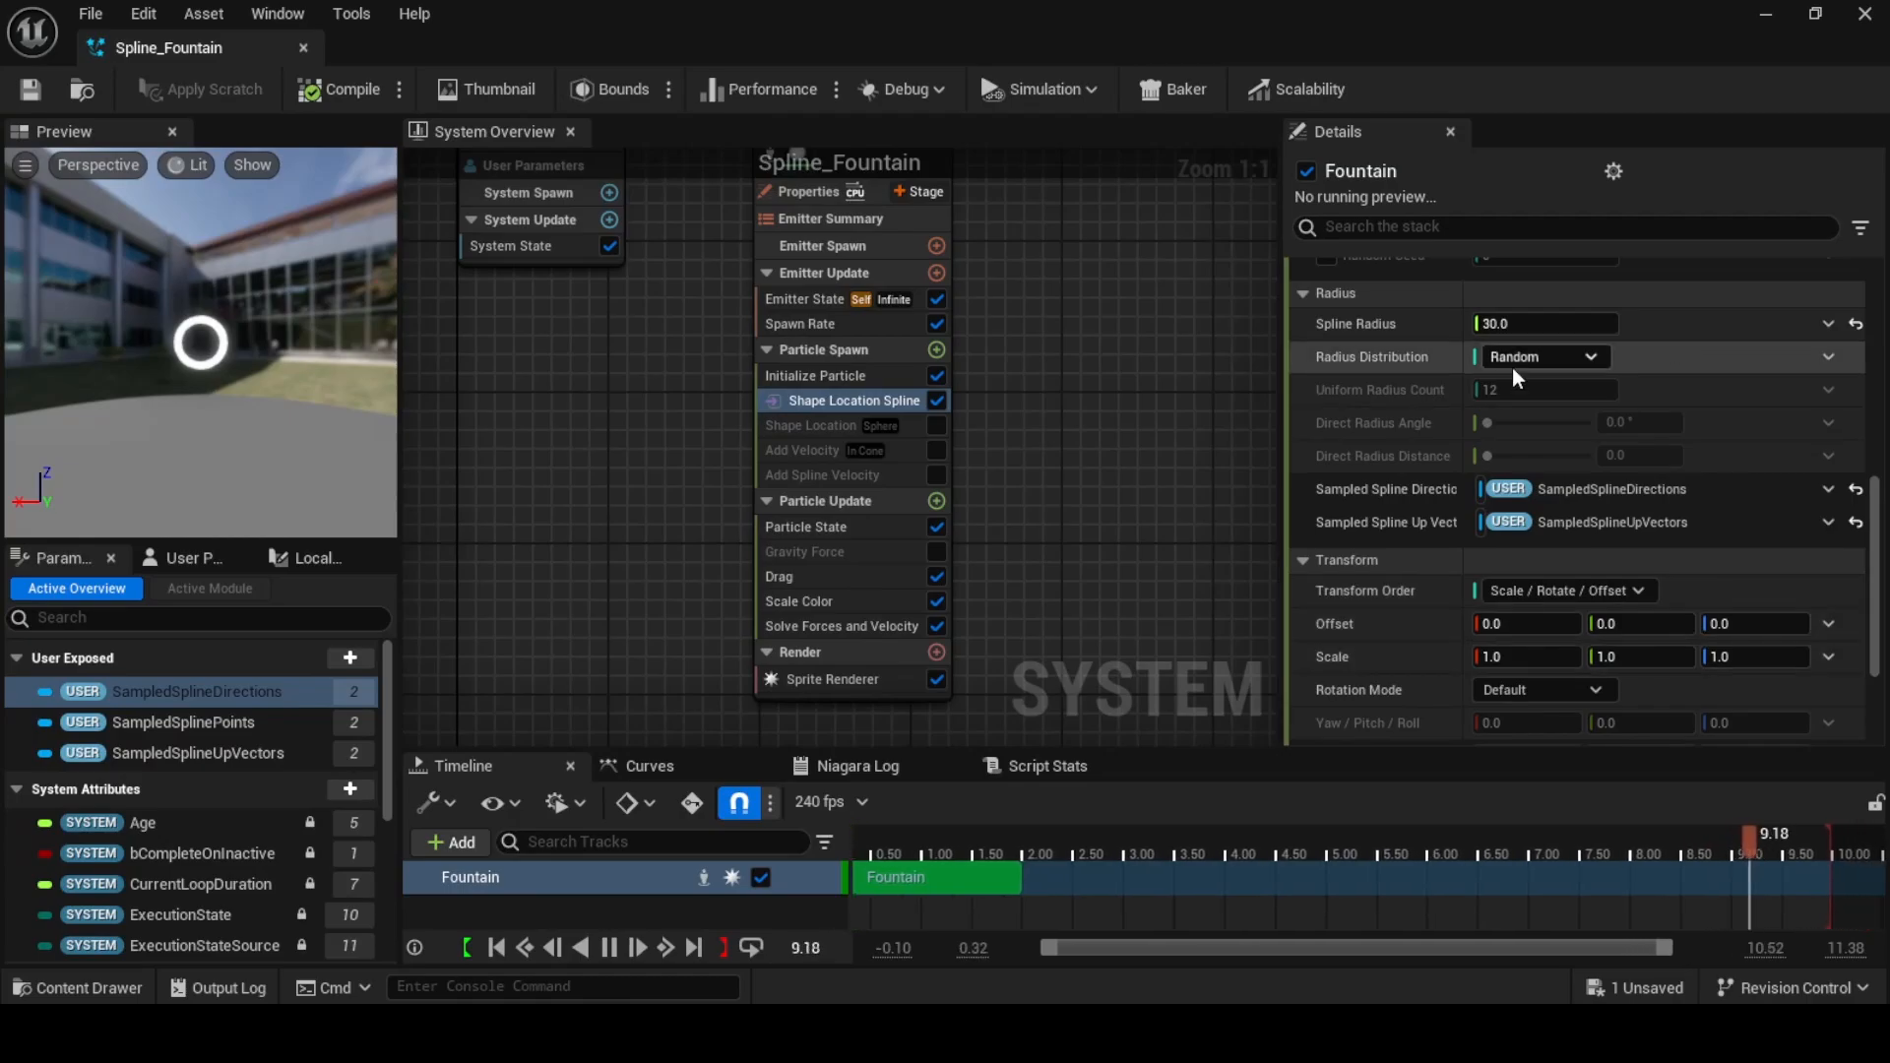
pyautogui.scroll(5, 1512, 377)
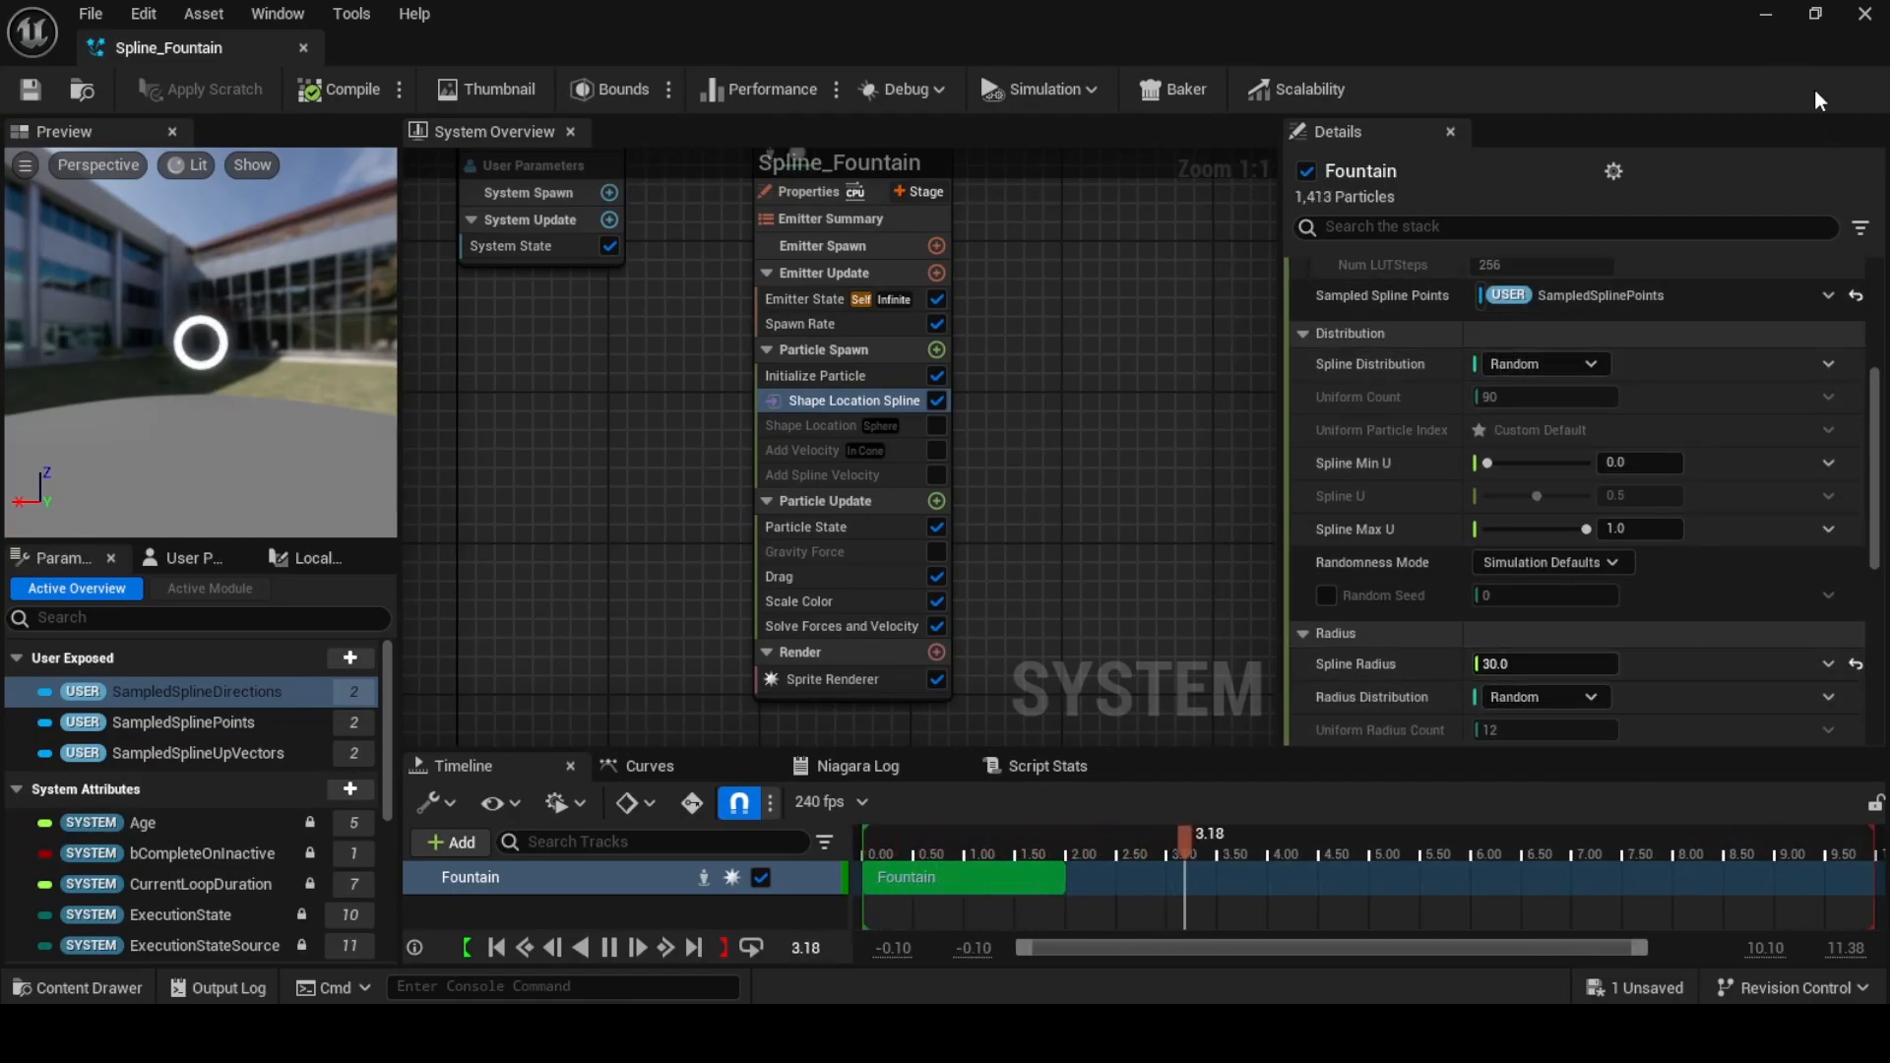
pyautogui.click(1767, 15)
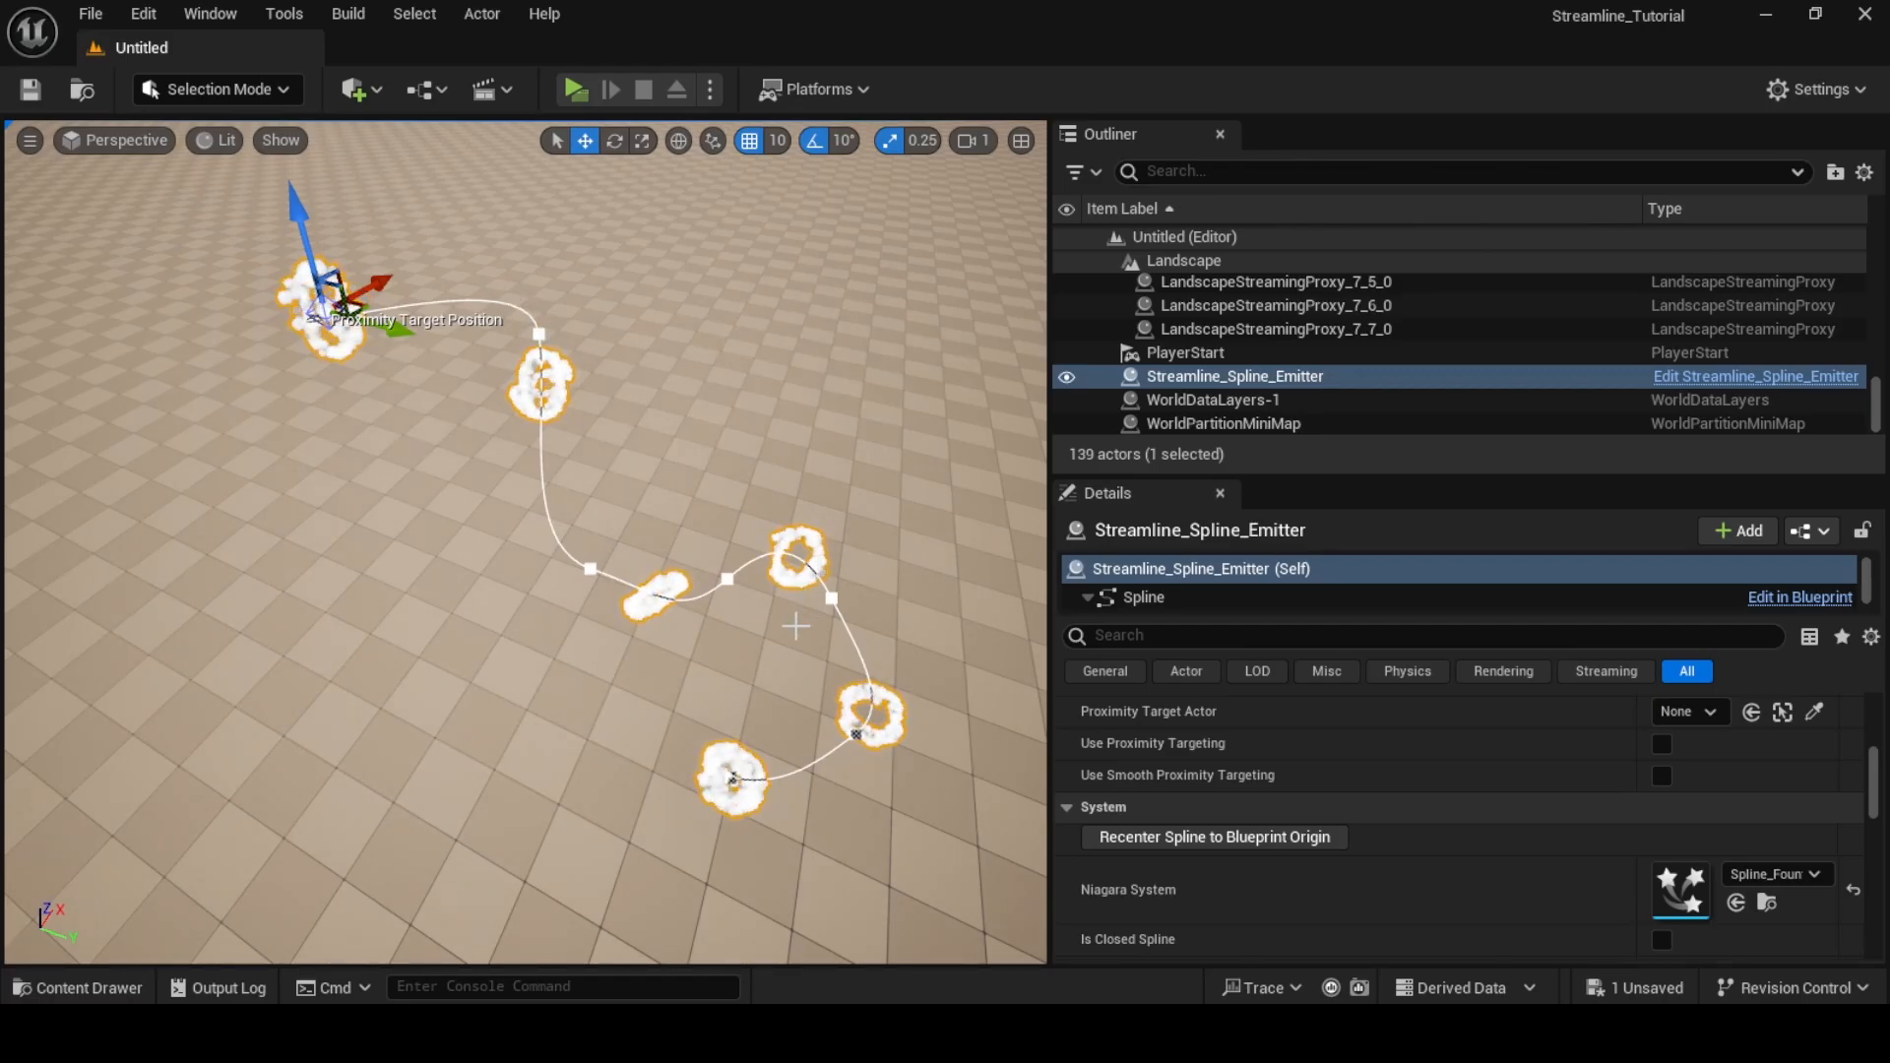
pyautogui.moveTo(651, 632); pyautogui.dragTo(524, 575, button='right')
pyautogui.press('w')
pyautogui.press('d')
pyautogui.press('s')
pyautogui.press('s')
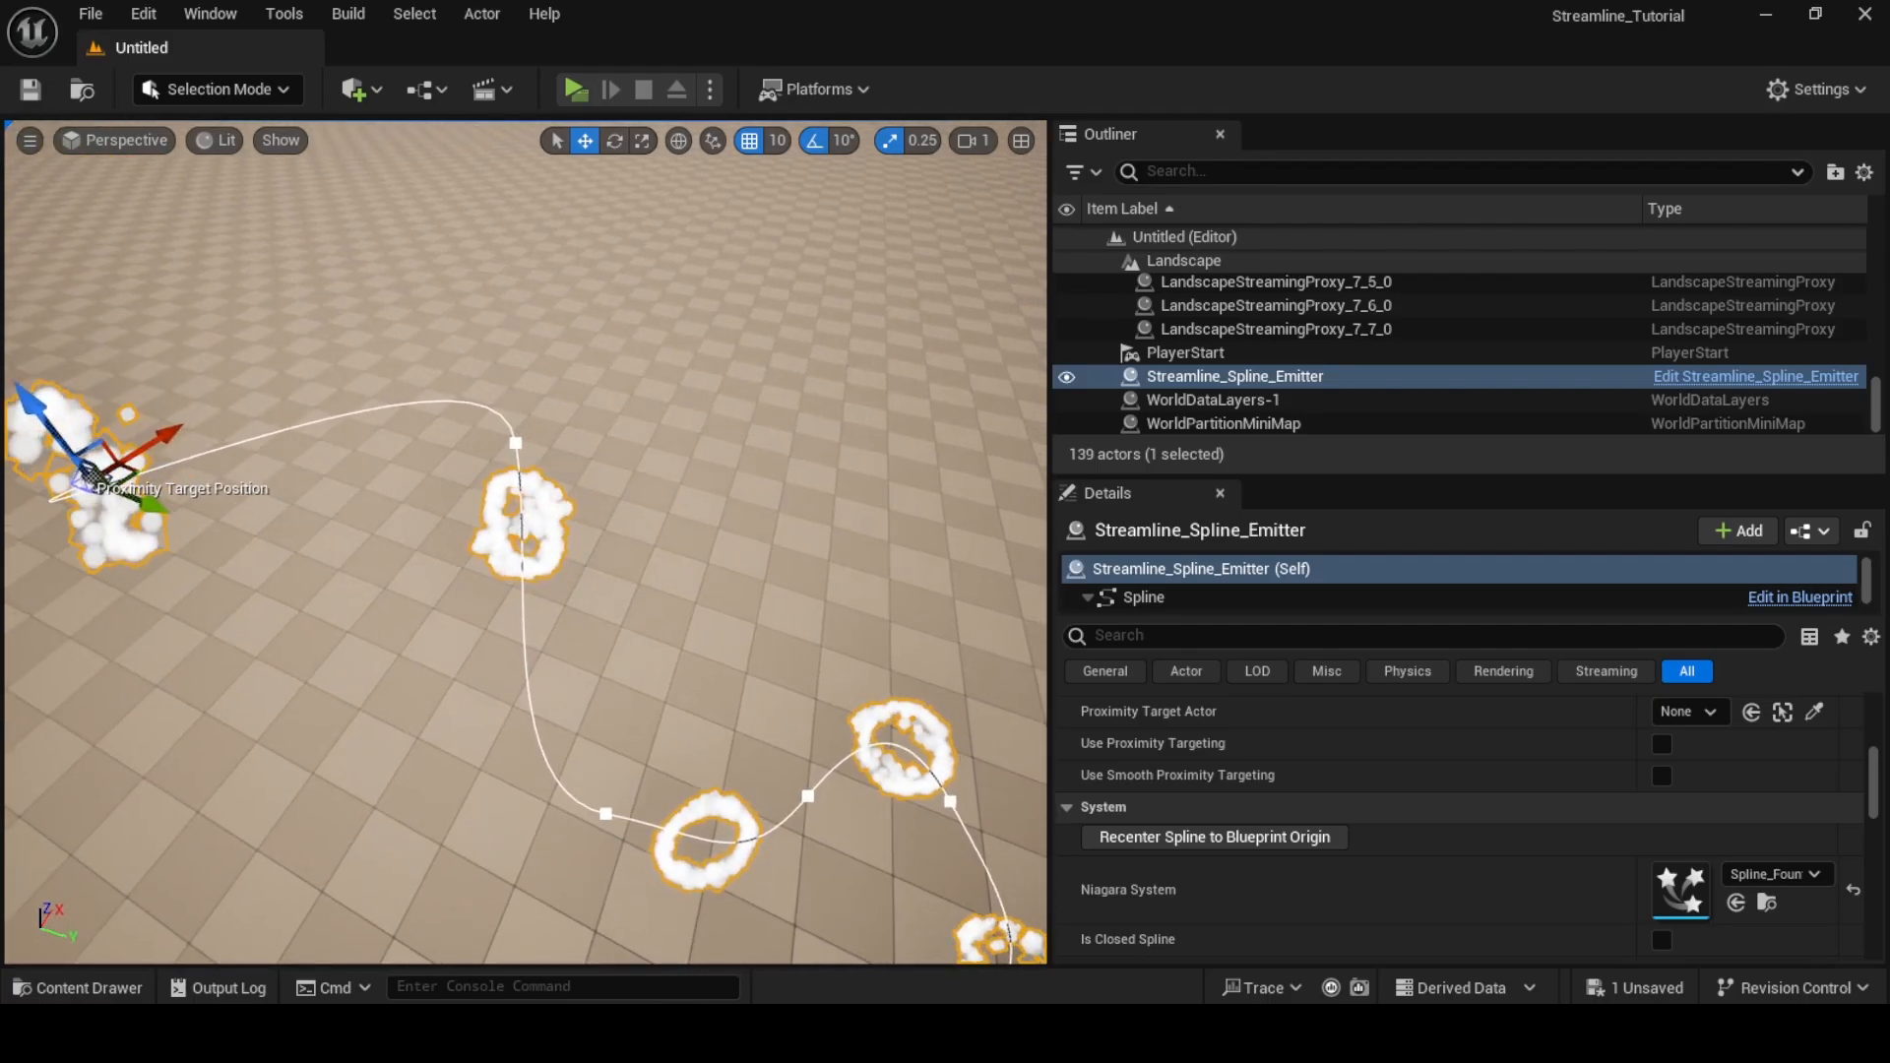
pyautogui.scroll(3, 647, 635)
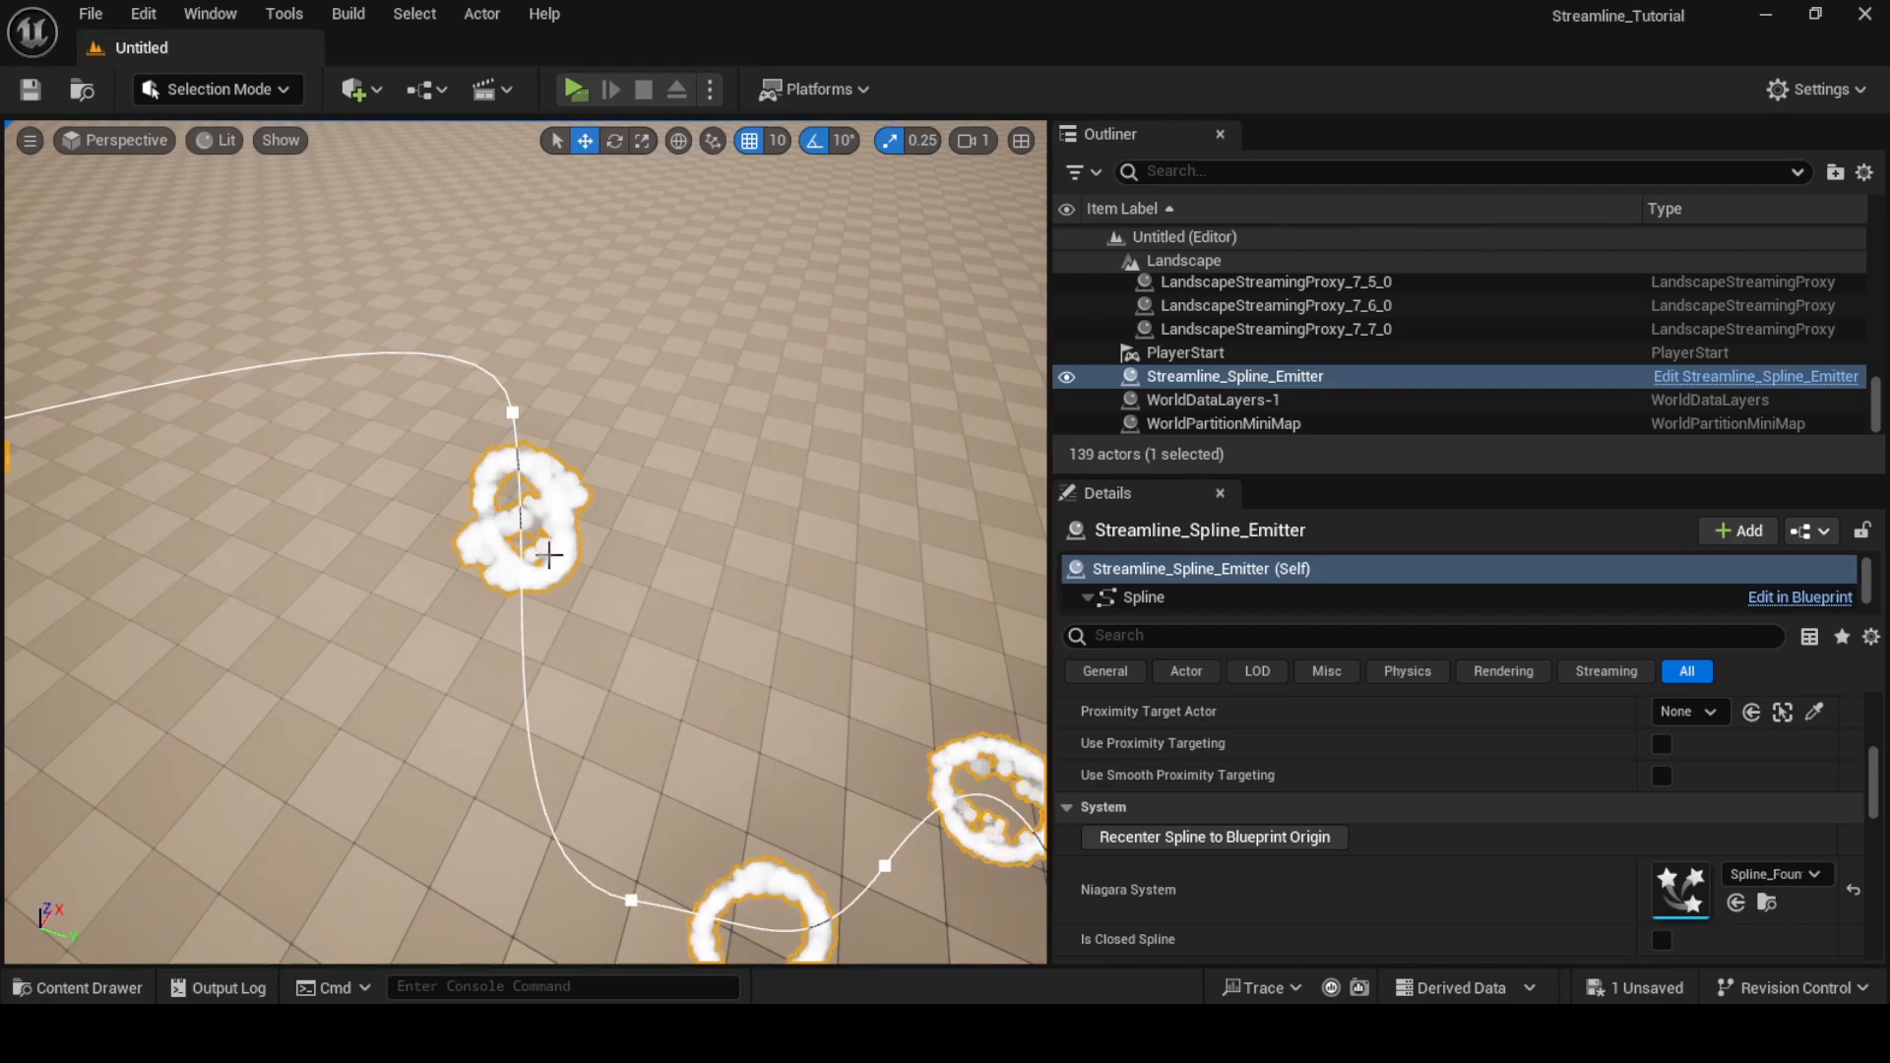
pyautogui.press('s')
pyautogui.moveTo(600, 558); pyautogui.dragTo(650, 581, button='right')
# - Set the emitter's Spline Subdivision to 25 and deselect the emitter to view the rings along the spline
pyautogui.scroll(5, 1516, 758)
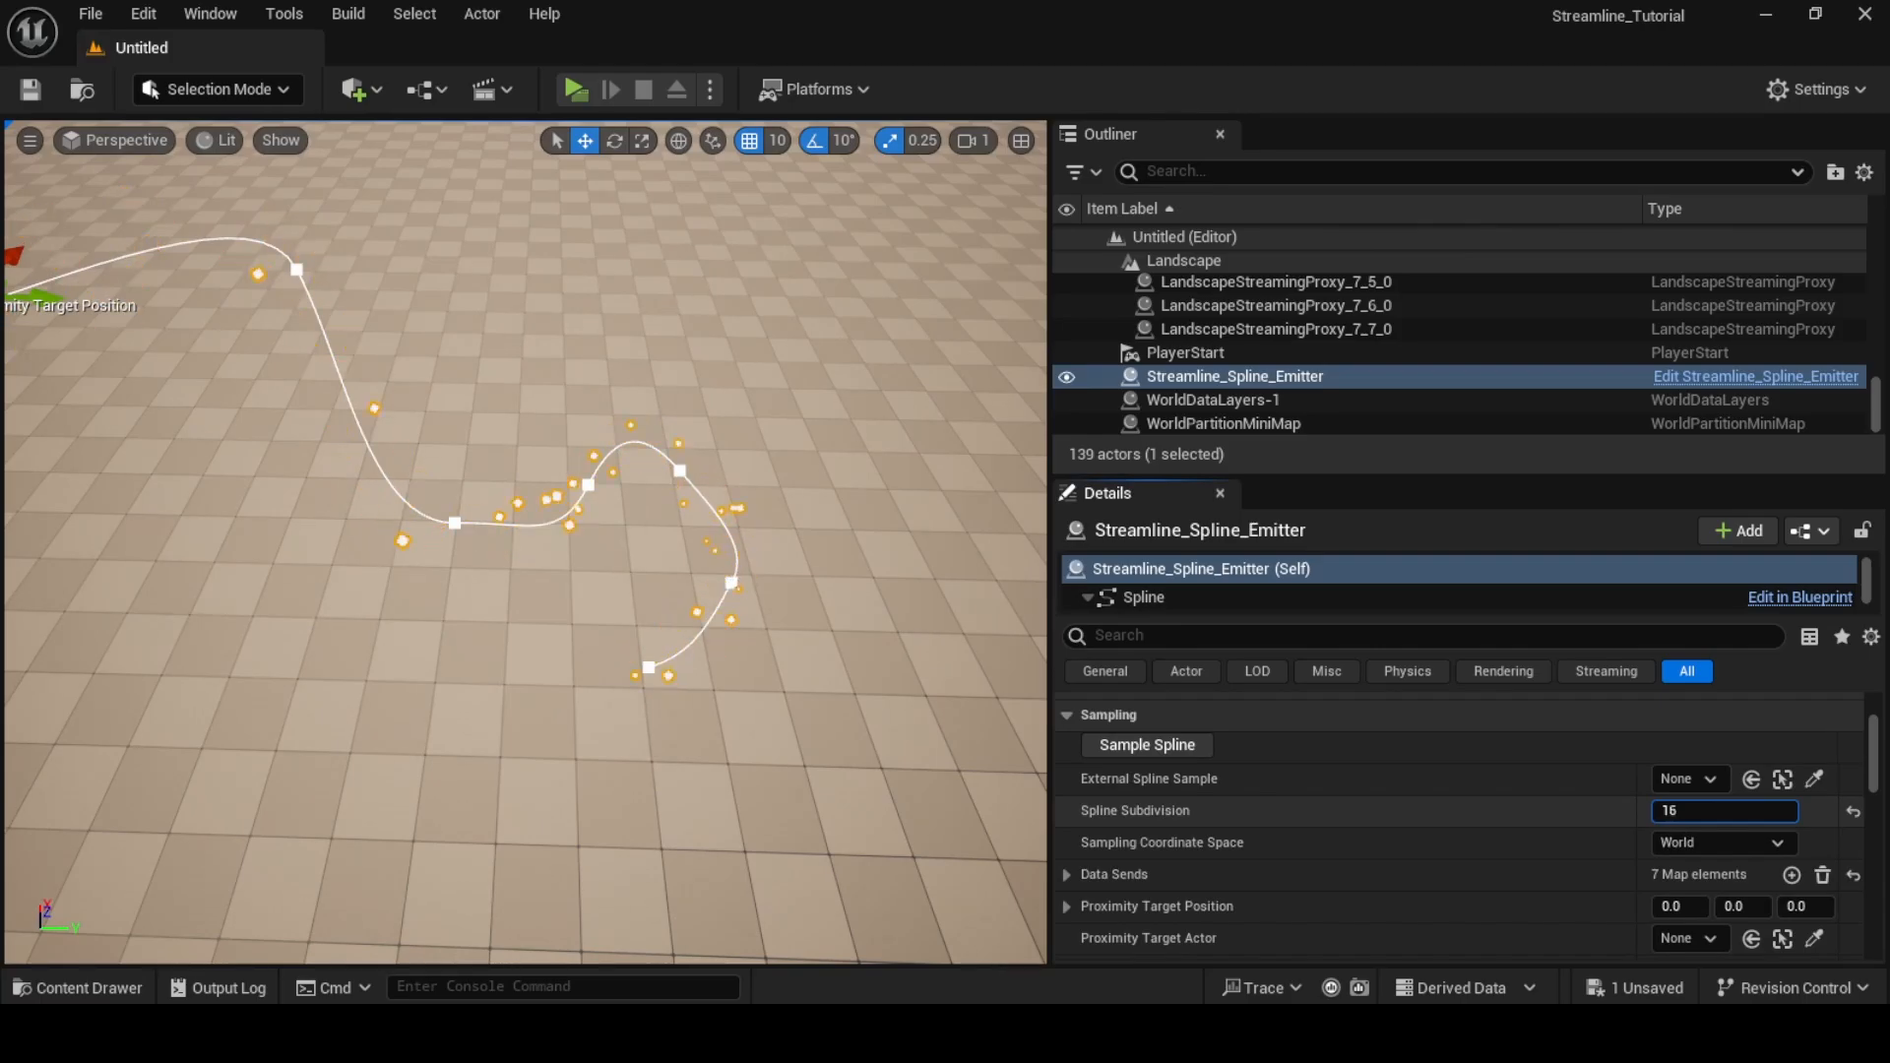
pyautogui.moveTo(1724, 811); pyautogui.dragTo(1730, 811)
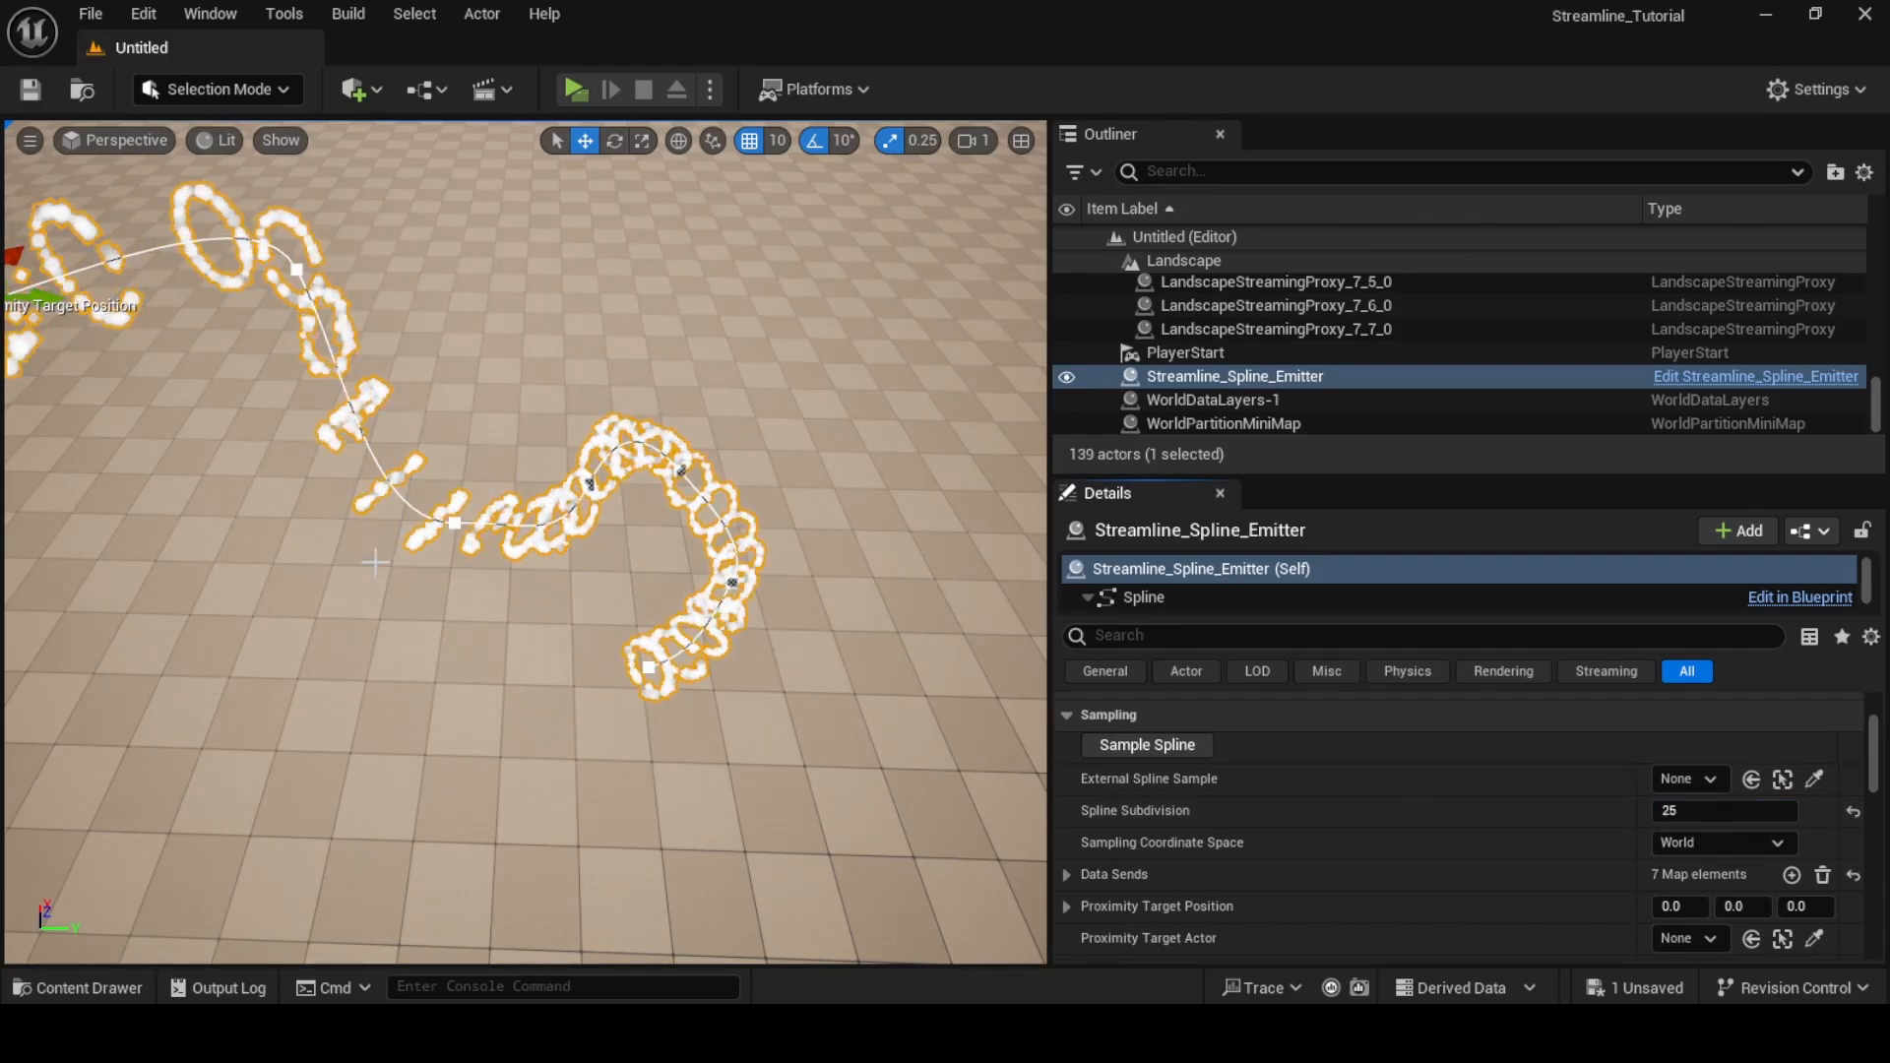
pyautogui.moveTo(424, 509); pyautogui.dragTo(315, 418, button='right')
pyautogui.moveTo(674, 558); pyautogui.dragTo(455, 478, button='right')
pyautogui.moveTo(455, 477); pyautogui.dragTo(457, 512, button='right')
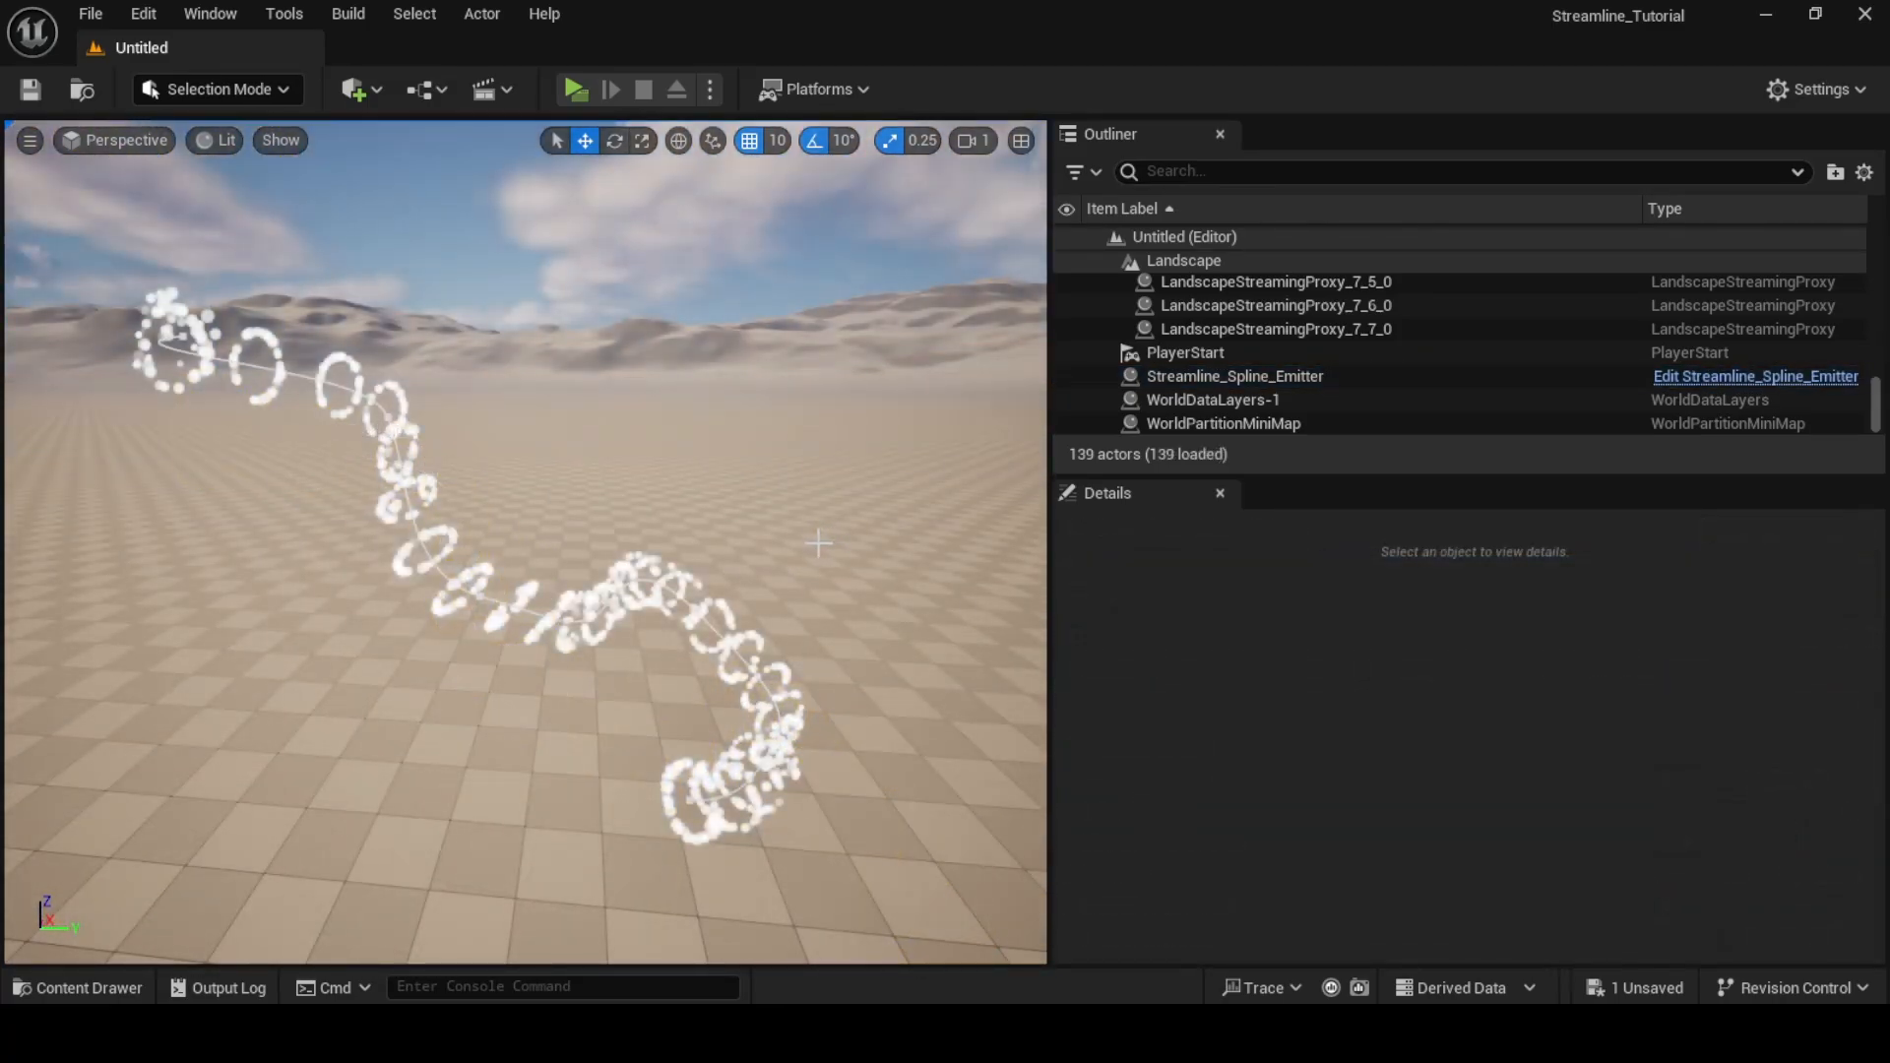
pyautogui.moveTo(852, 544); pyautogui.dragTo(832, 544, button='right')
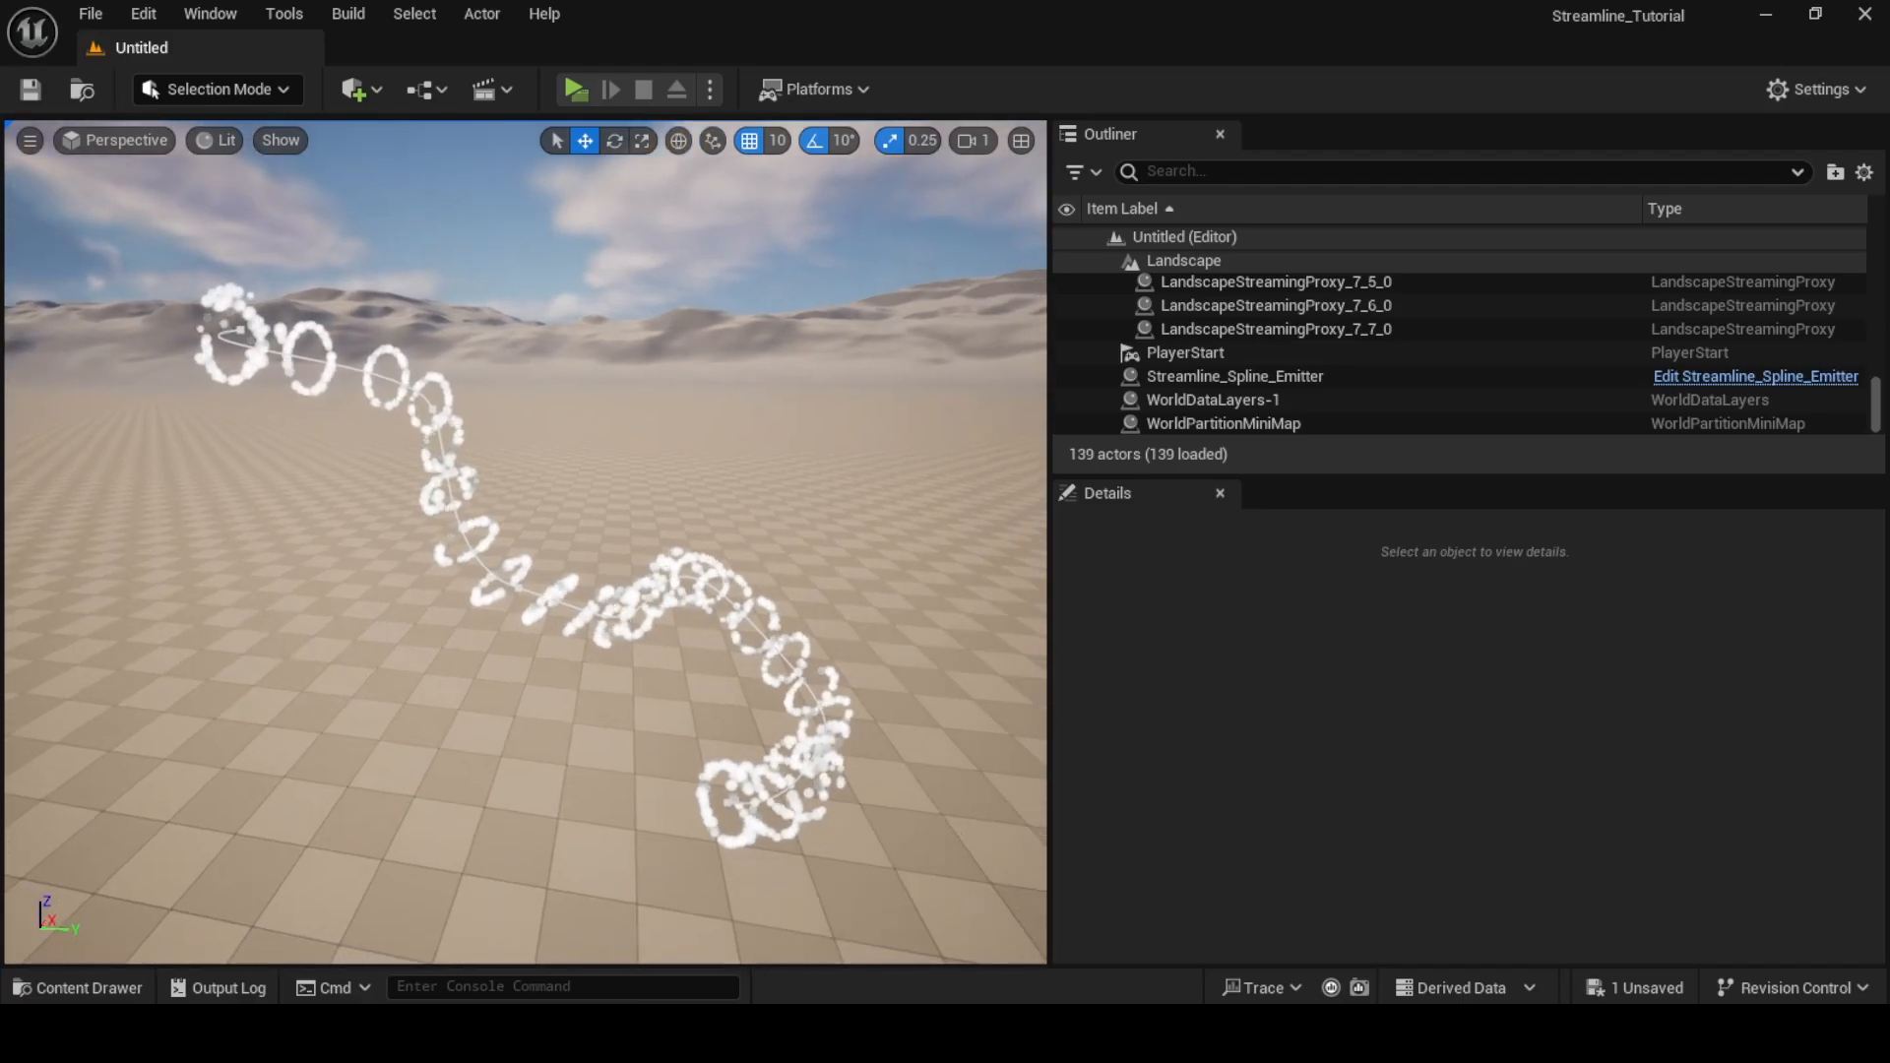
# - Enable Up Vector and Direction in the Streamline_Spline_Emitter's Data Sends, and deselect the emitter
pyautogui.click(1289, 374)
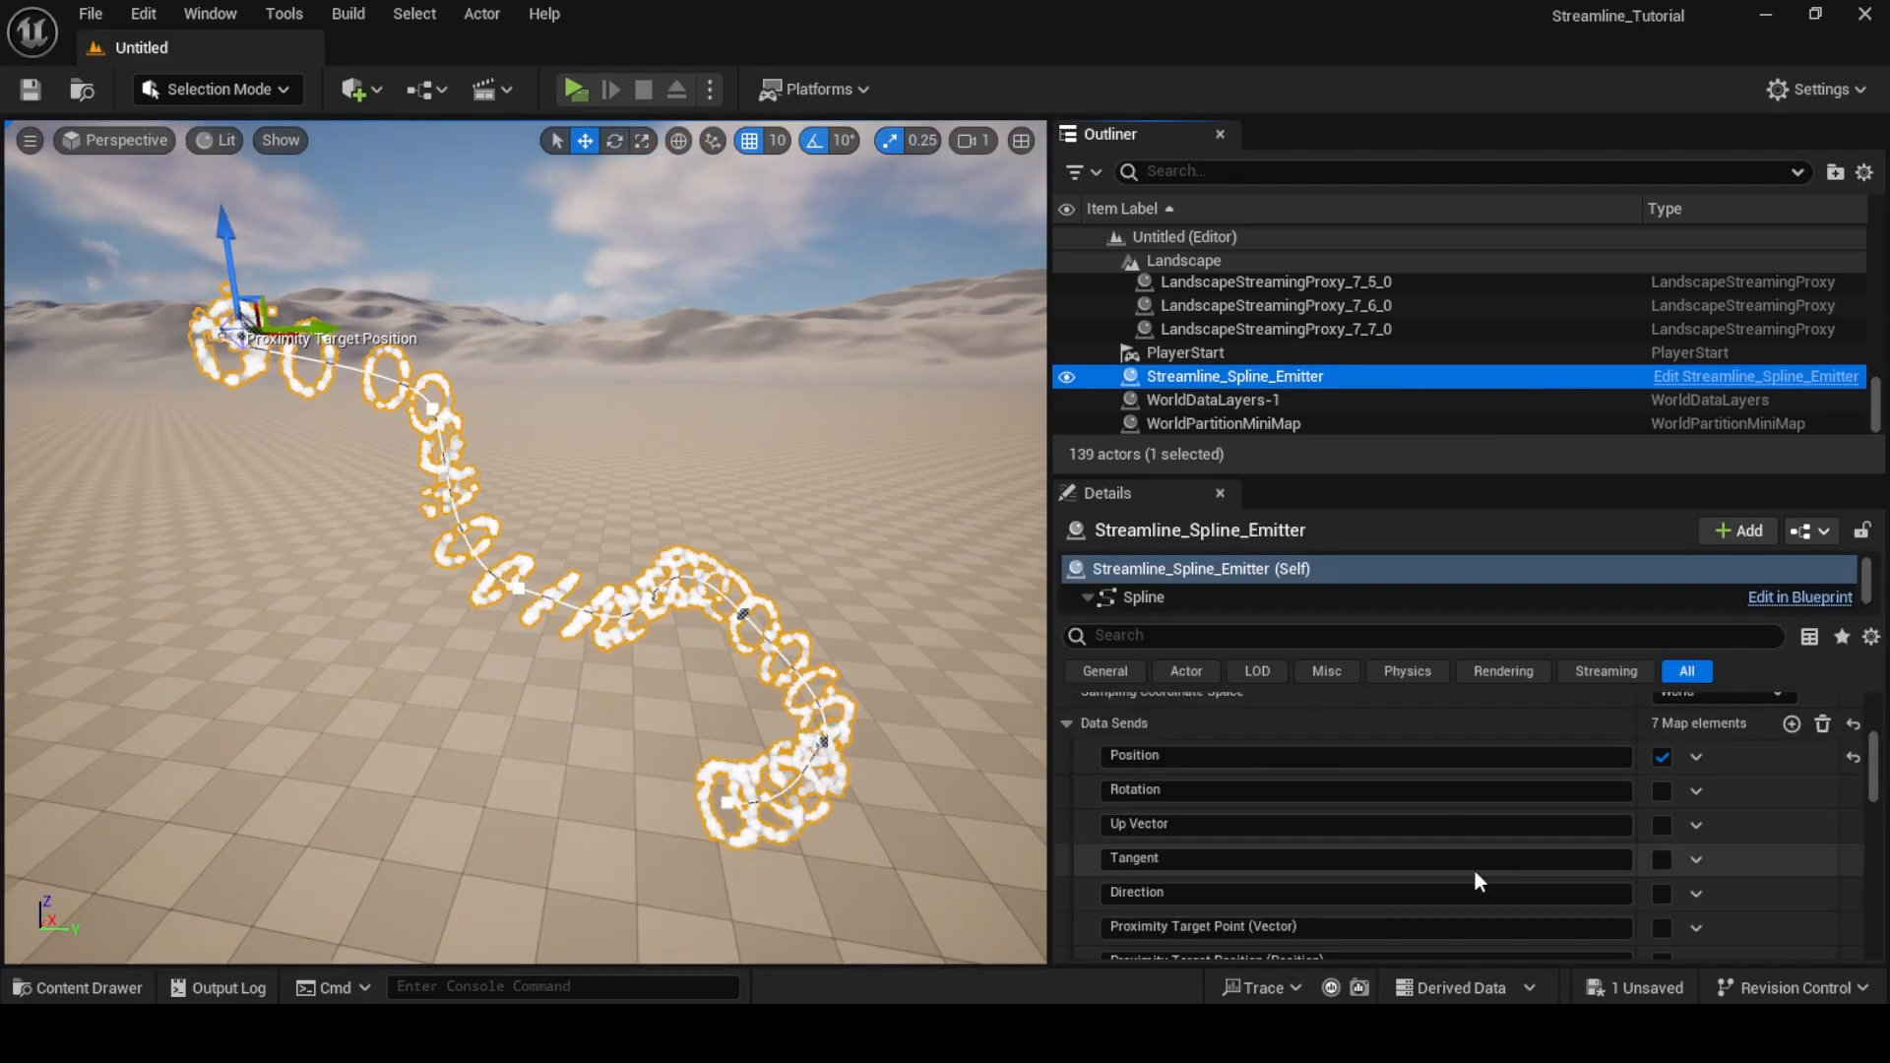
pyautogui.click(1661, 825)
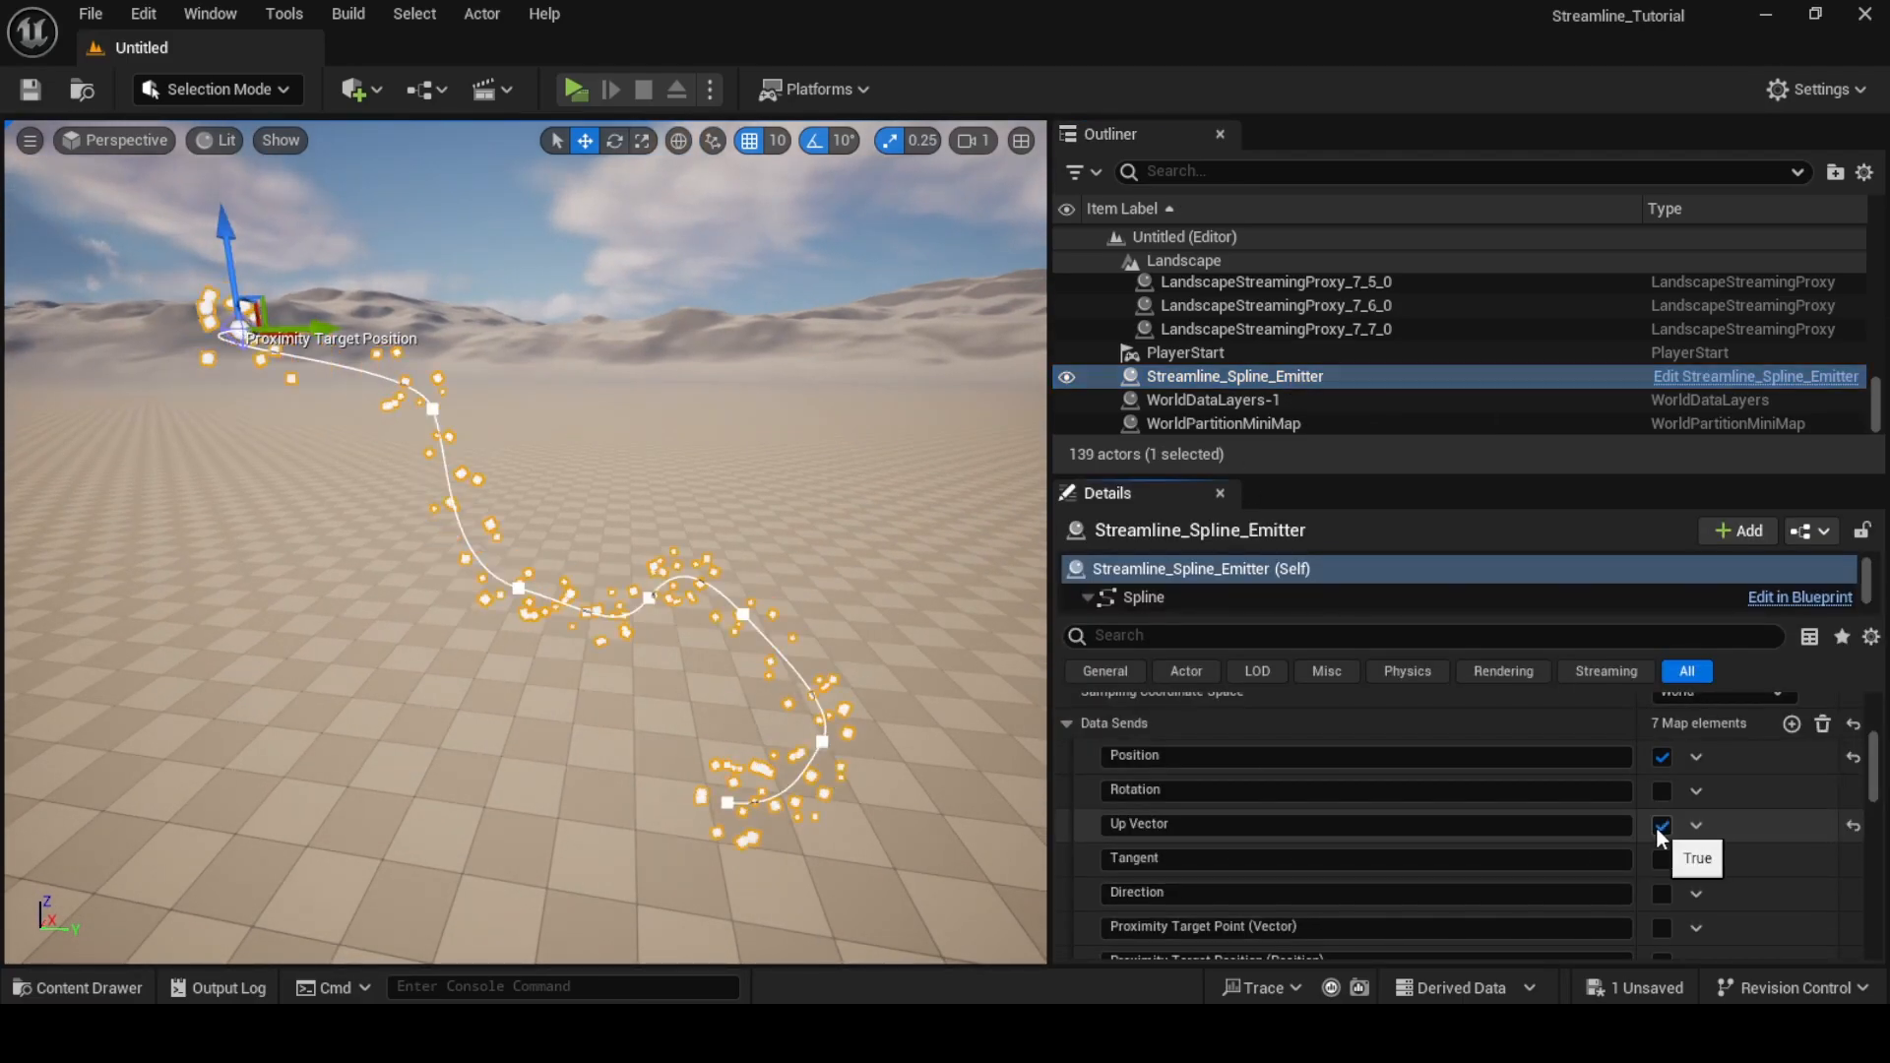
pyautogui.click(1663, 893)
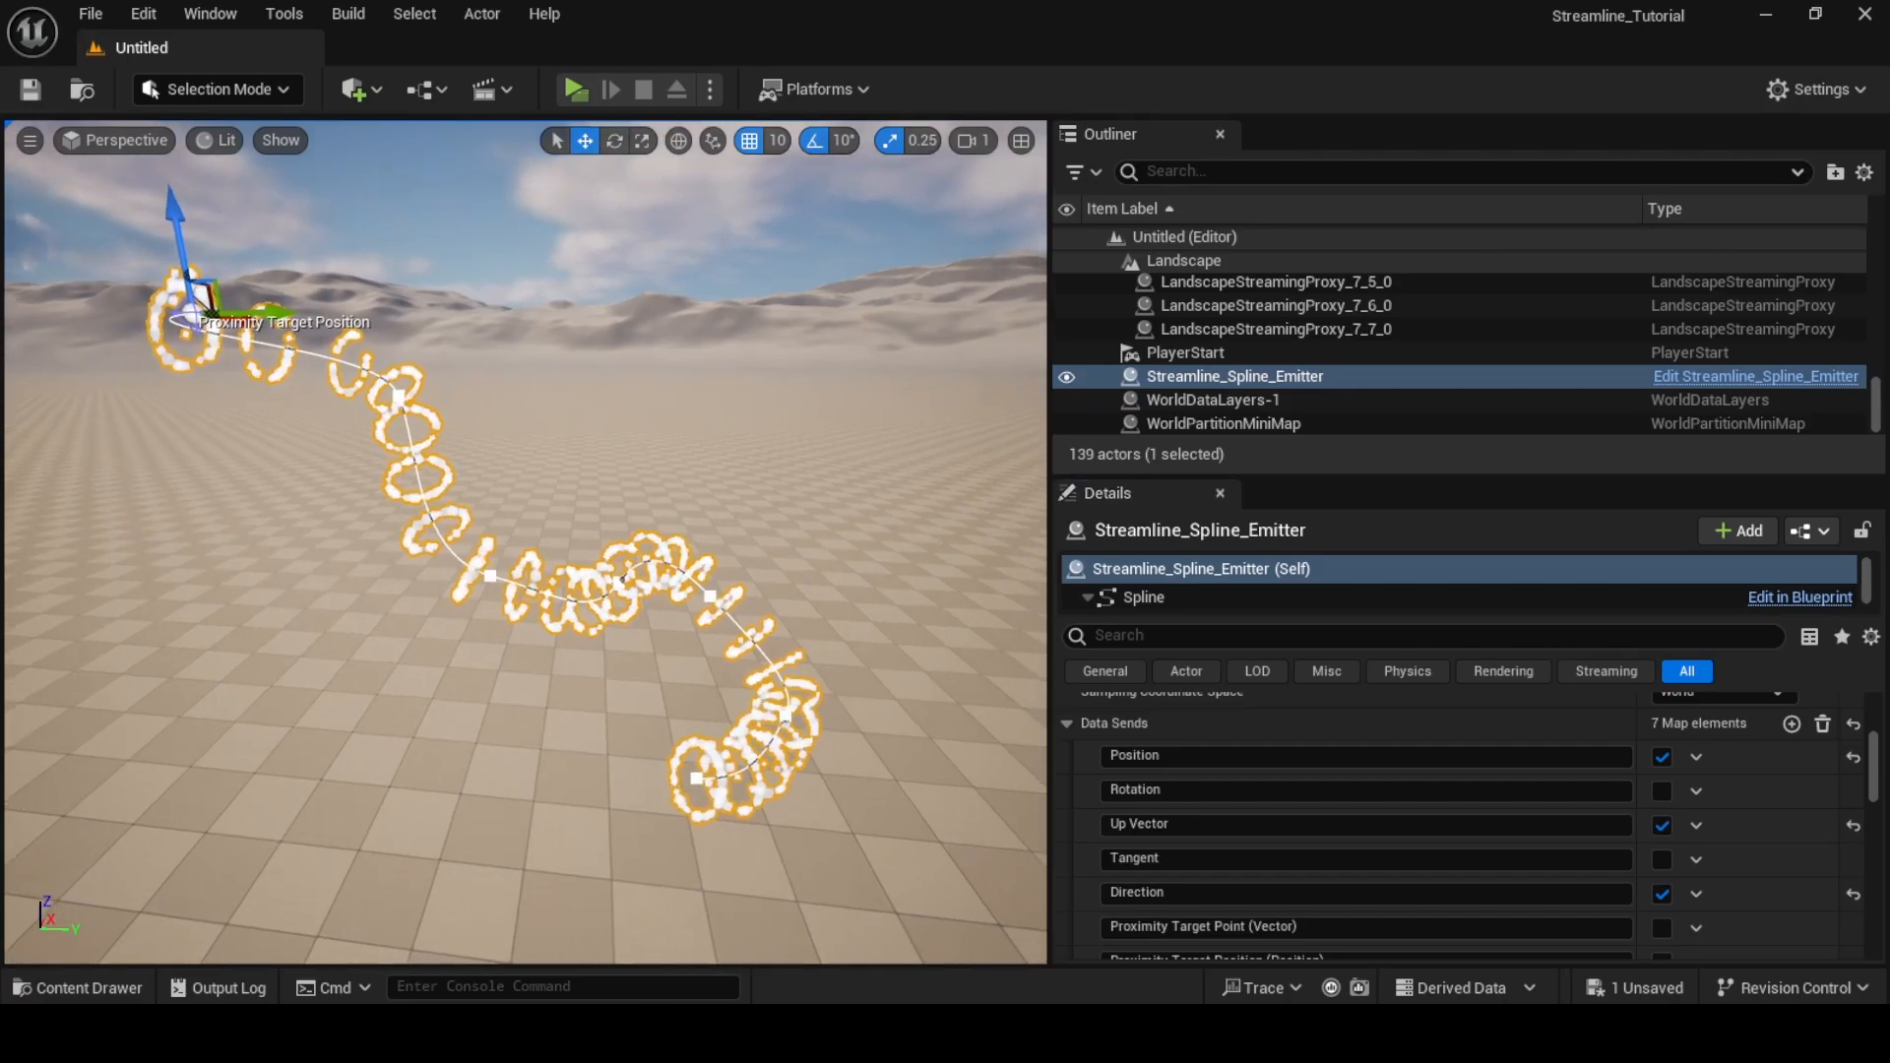
pyautogui.press('Escape')
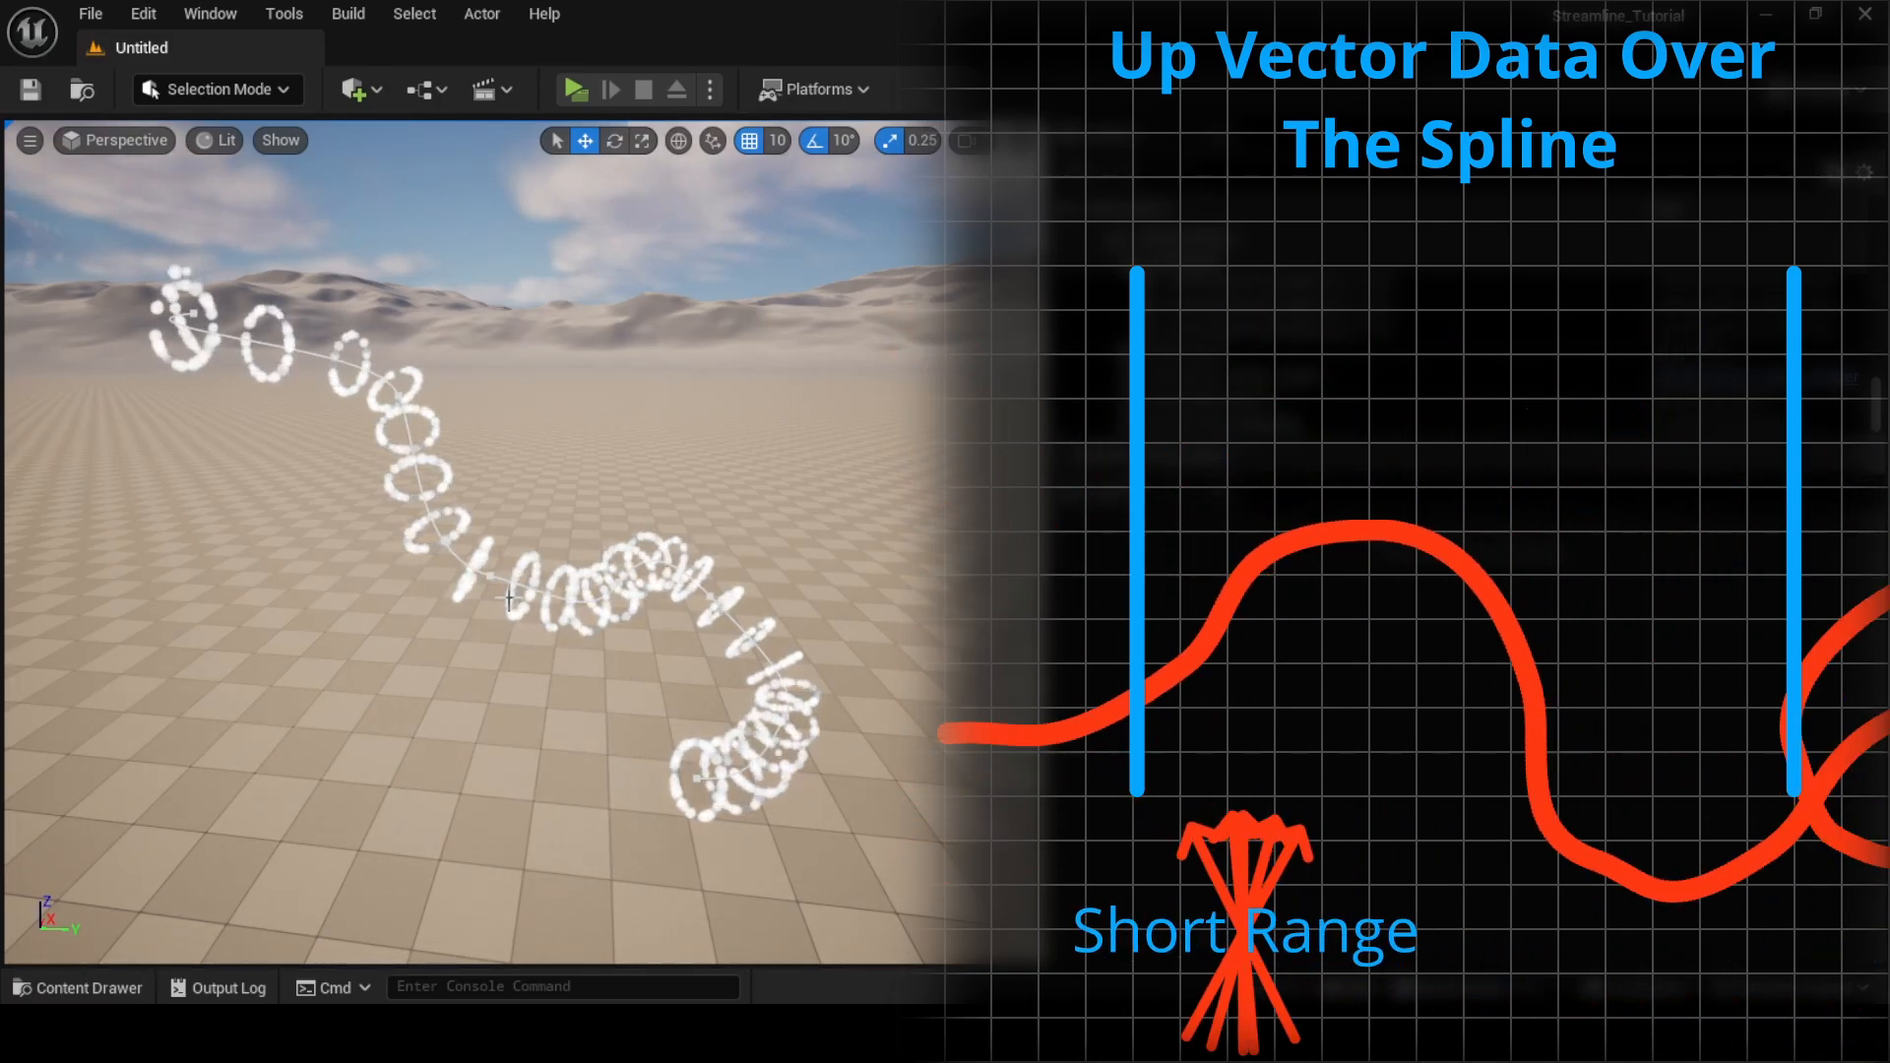
# - Reselect the Streamline_Spline_Emitter and set its Spline Subdivision to 5
pyautogui.click(1279, 377)
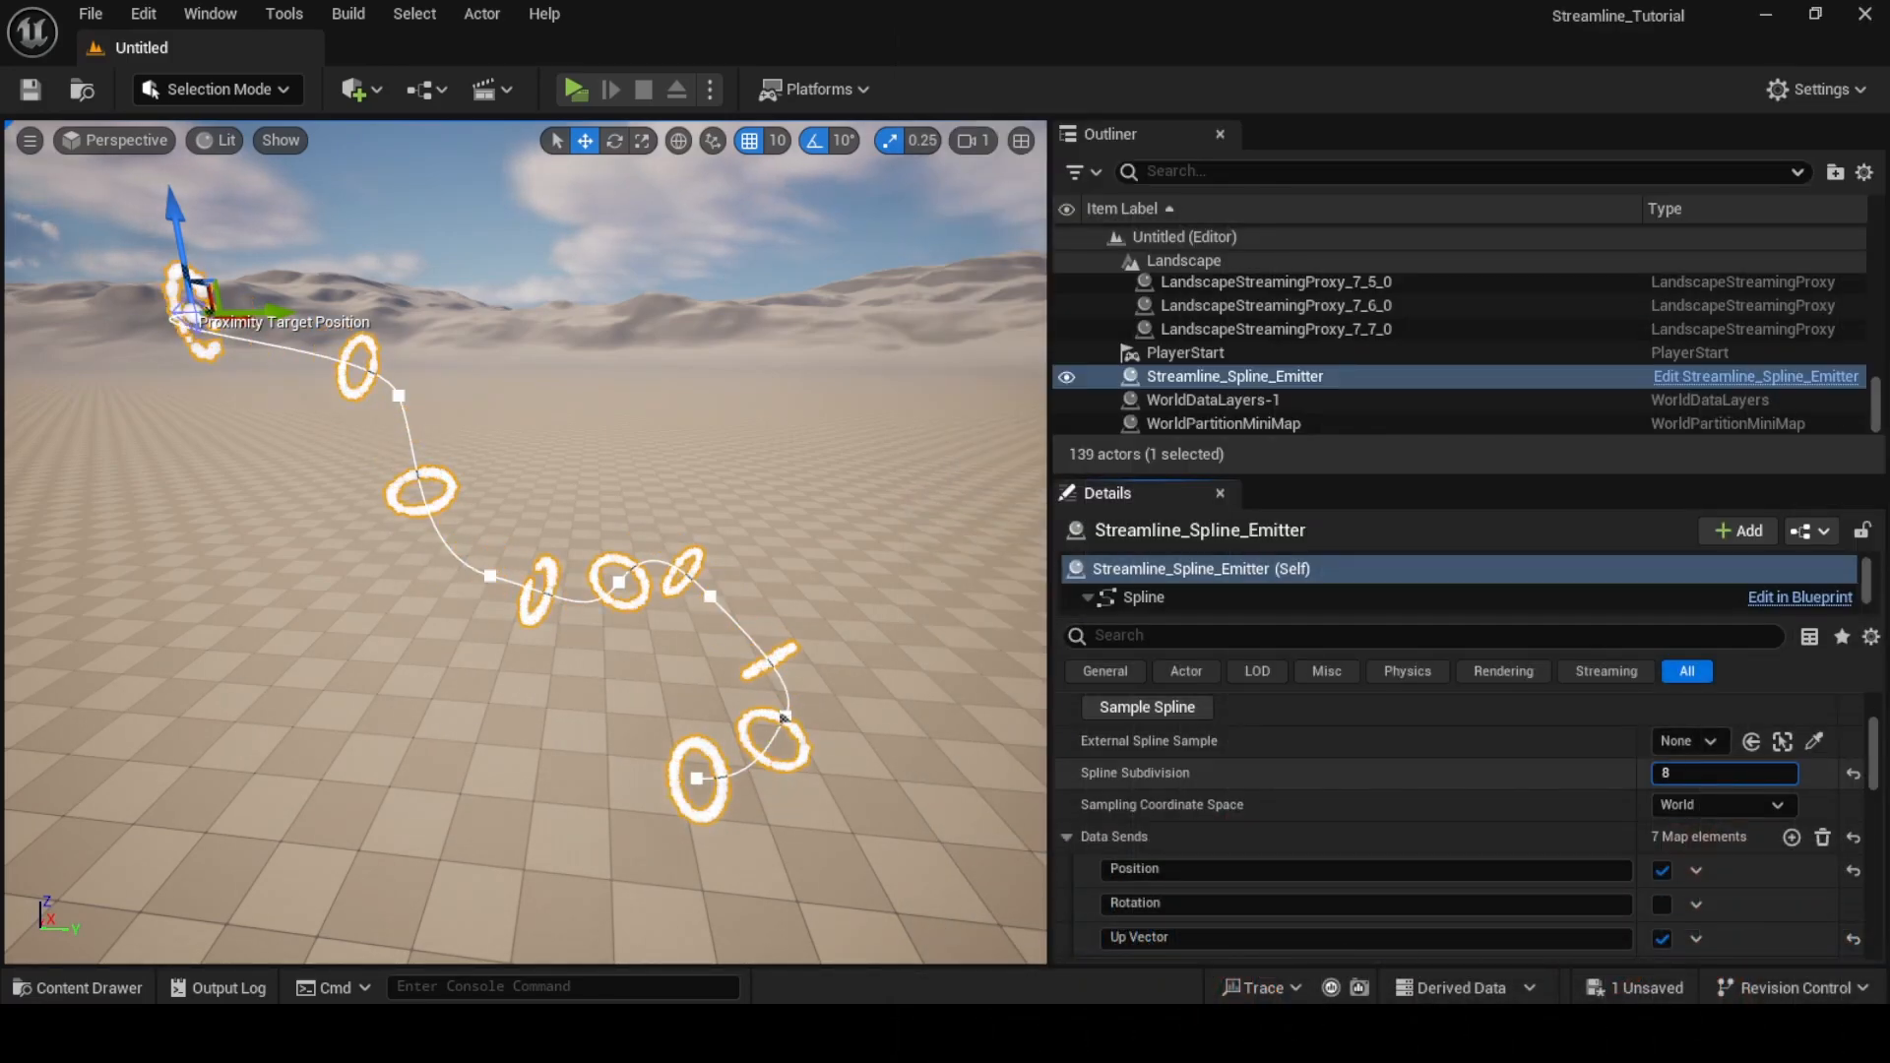
pyautogui.write('6')
pyautogui.press('Return')
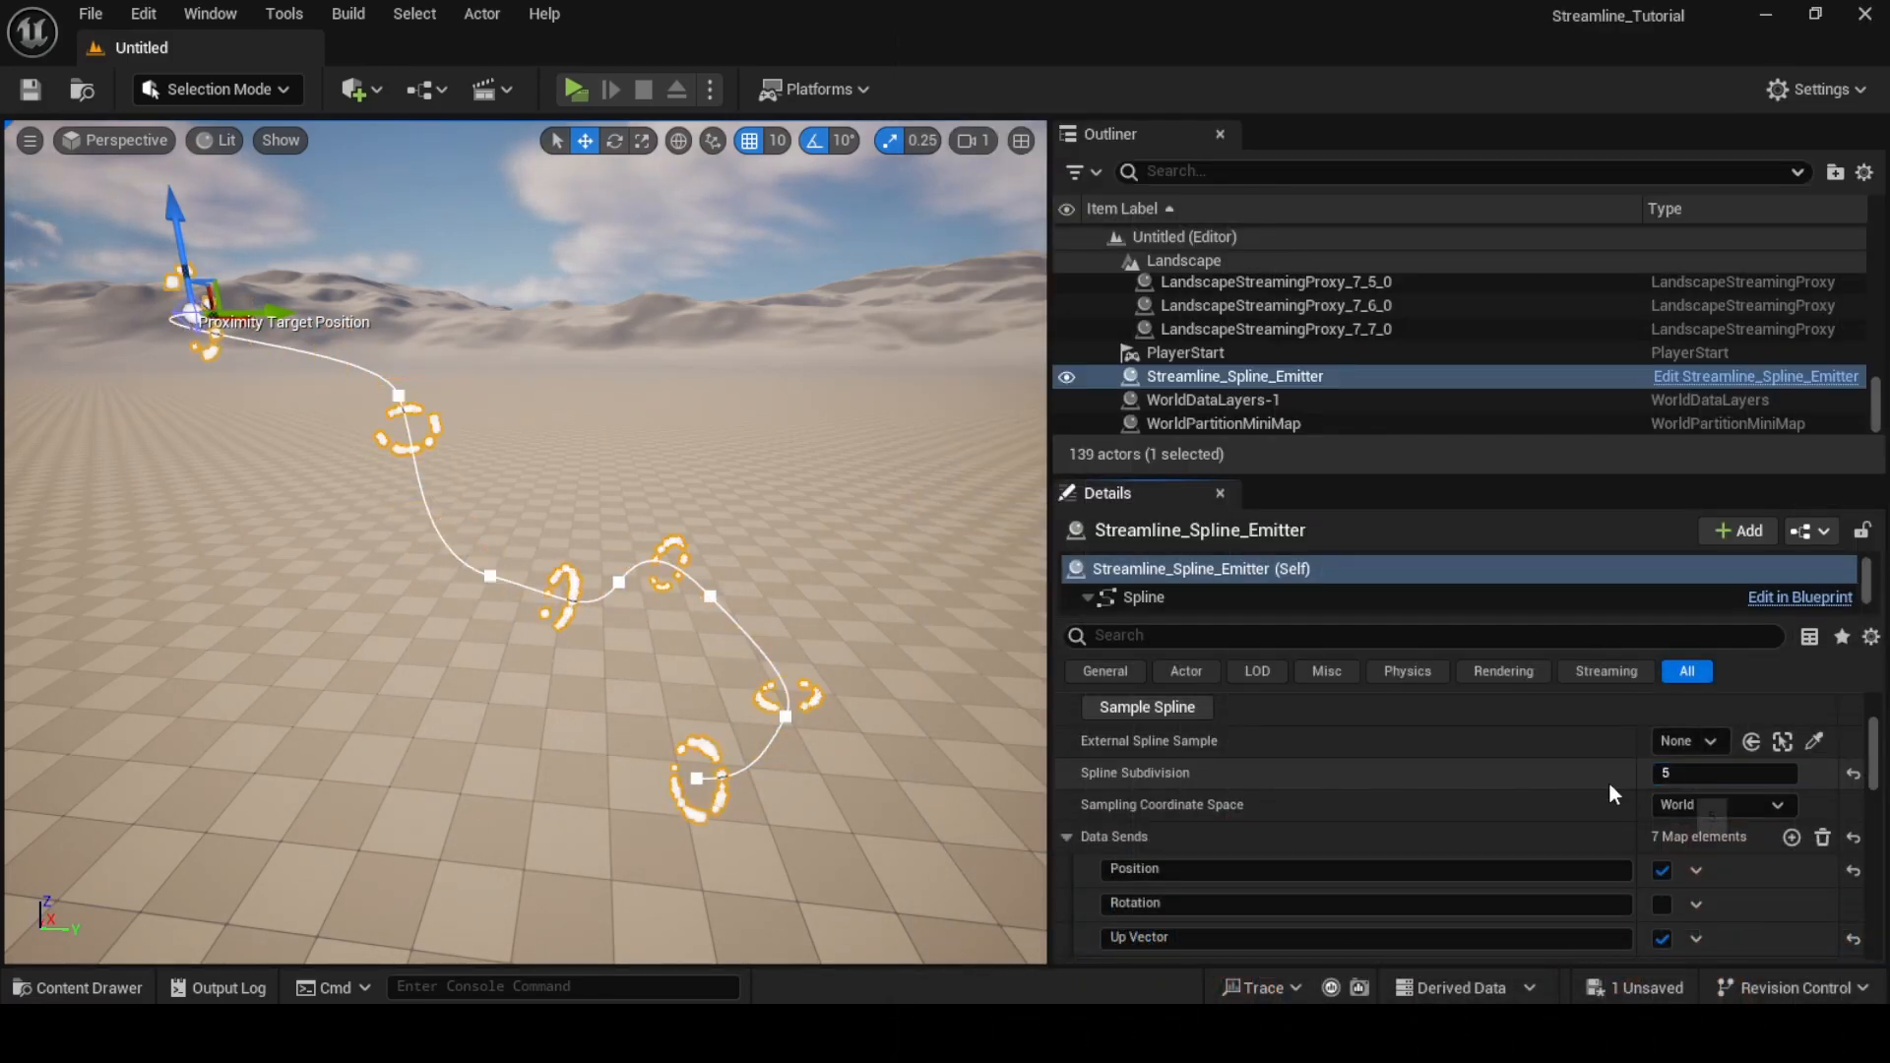
# - View the rings along the spline, and switch to the Spline_Fountain system to review the Shape Location Spline's distribution, radius and transform settings
pyautogui.moveTo(716, 713)
pyautogui.mouseDown(button='right')
pyautogui.moveTo(575, 700)
pyautogui.moveTo(722, 730)
pyautogui.mouseUp(button='right')
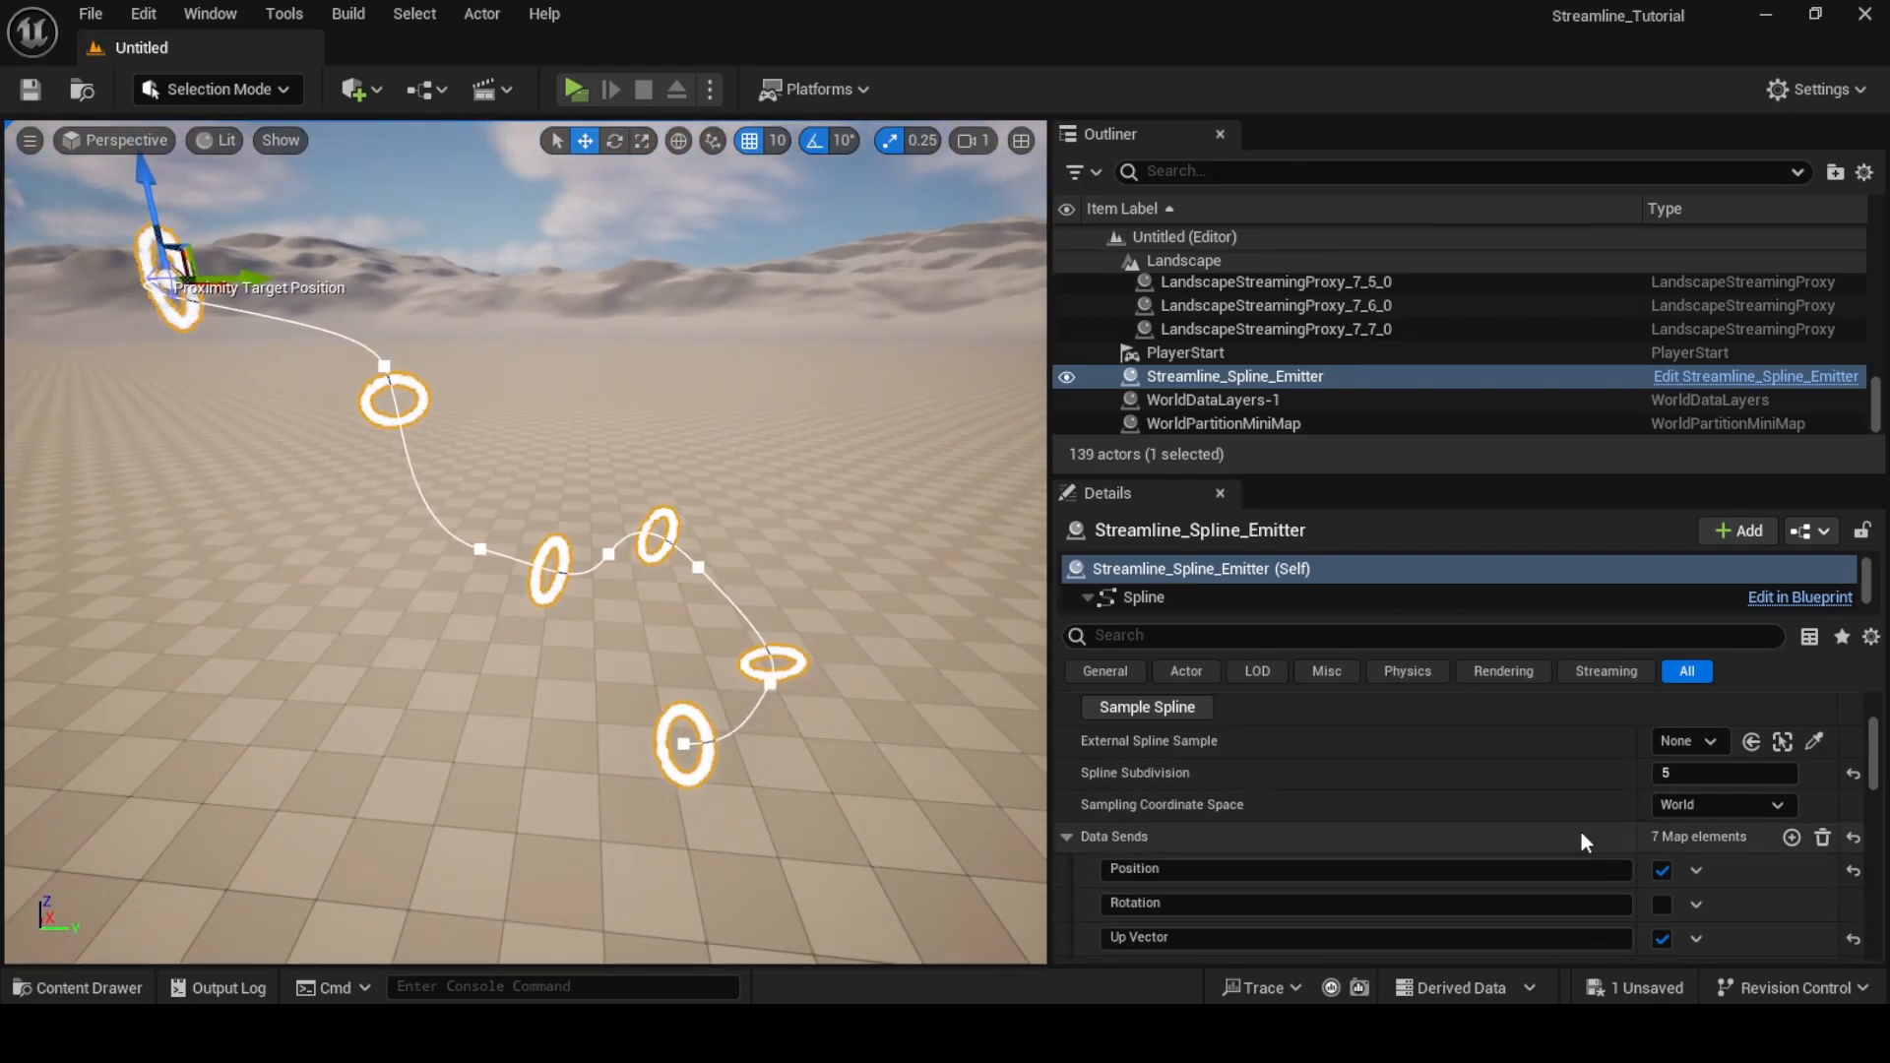
pyautogui.scroll(-2, 1631, 876)
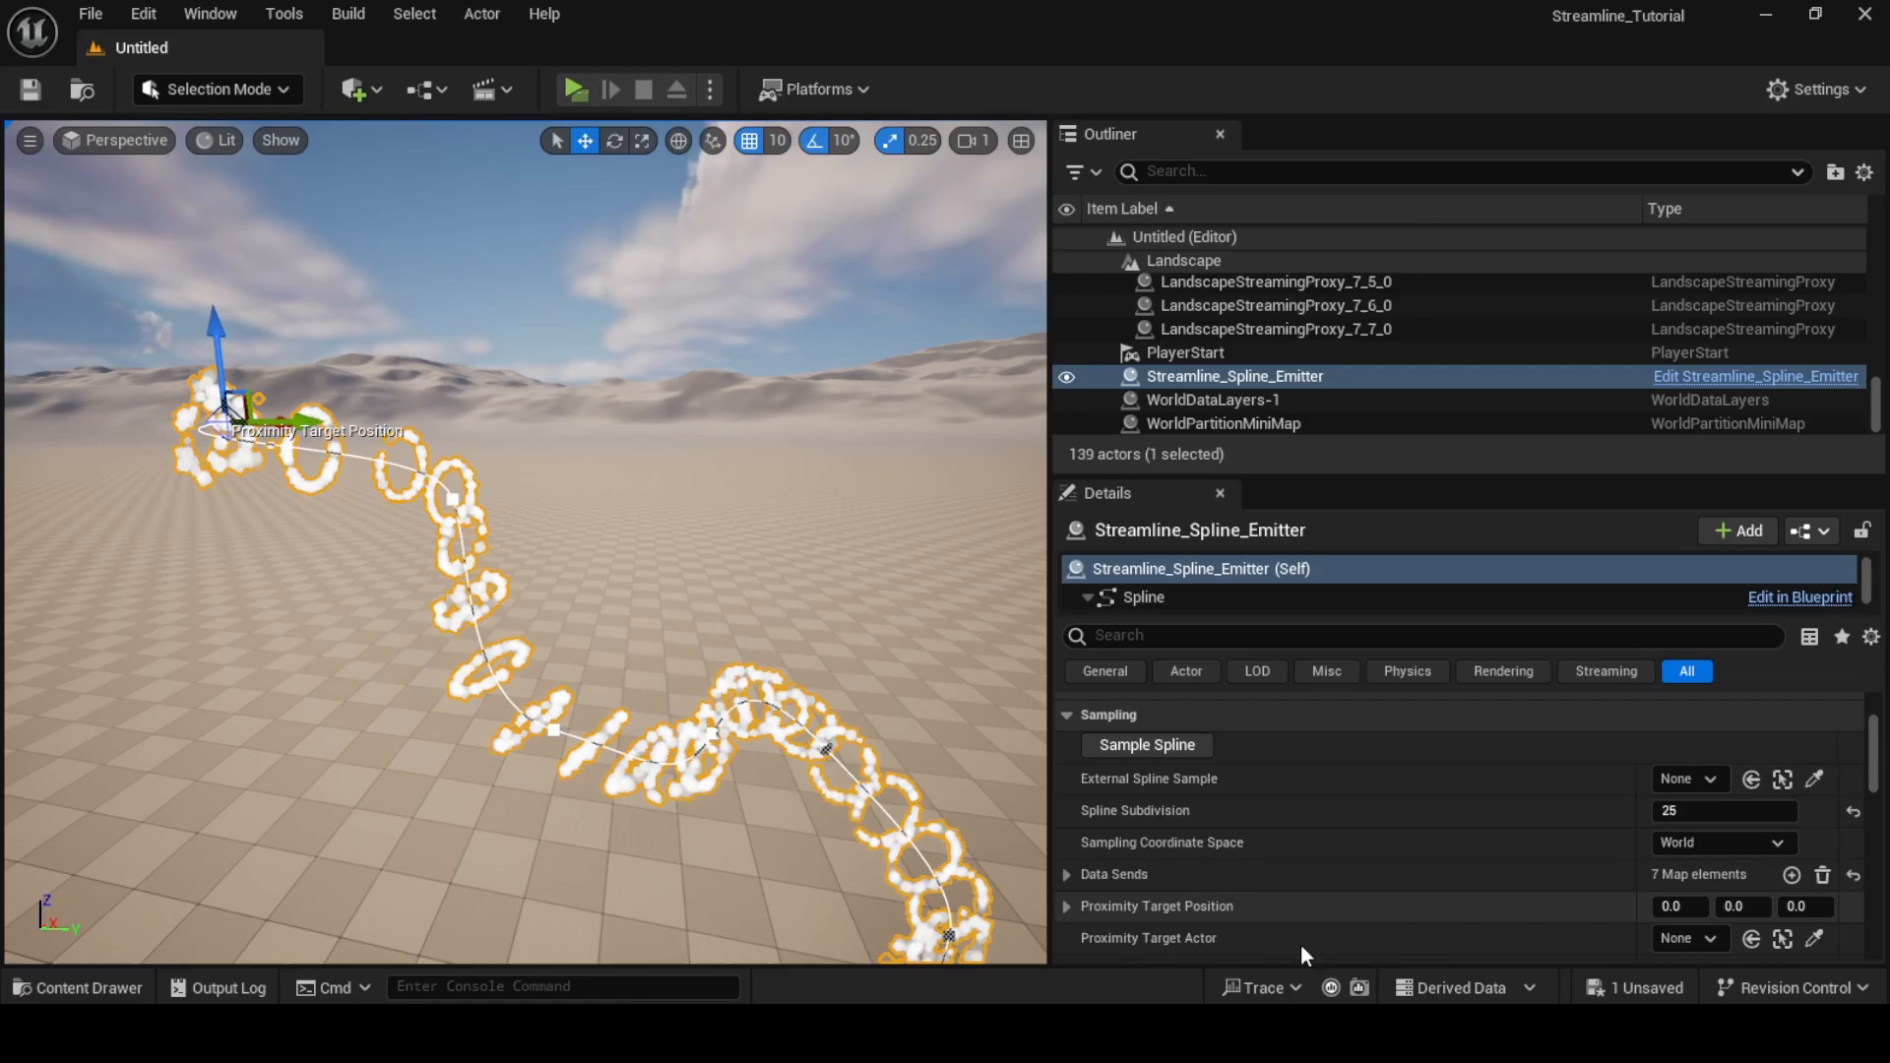
pyautogui.moveTo(1162, 1034)
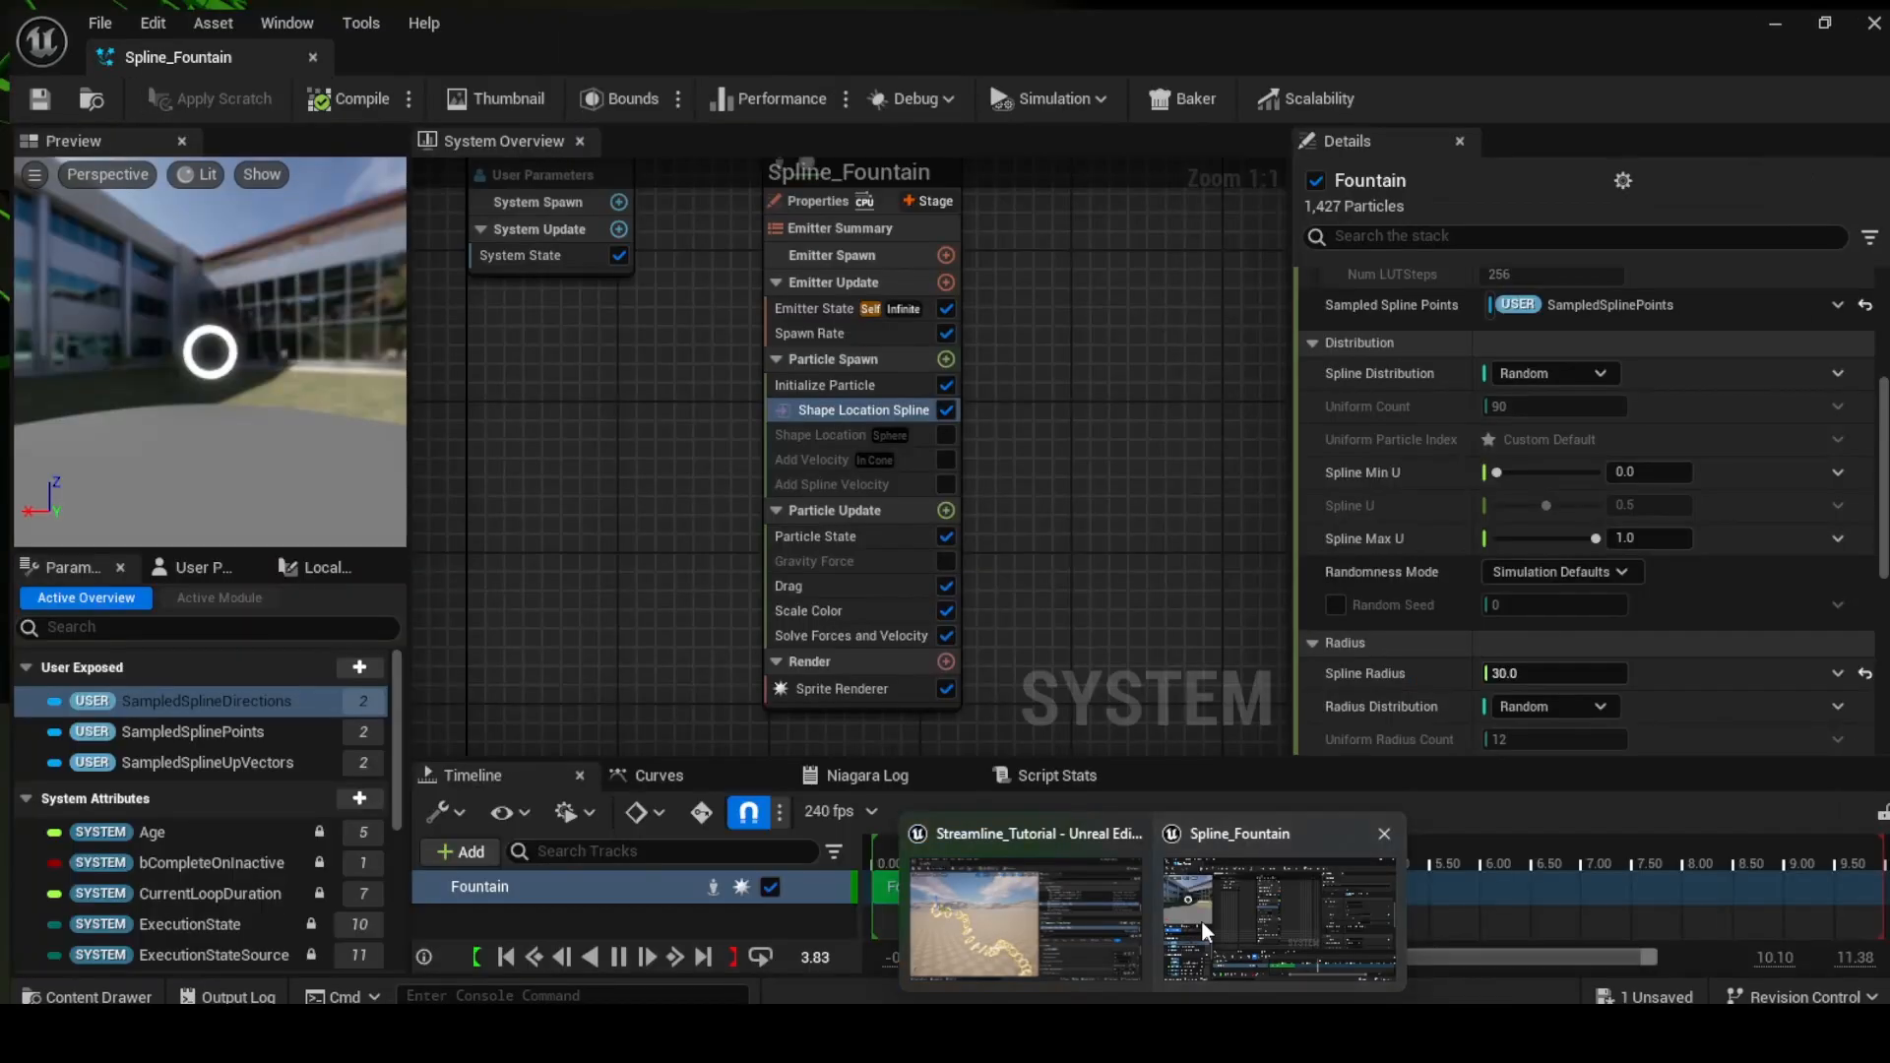
pyautogui.click(1201, 919)
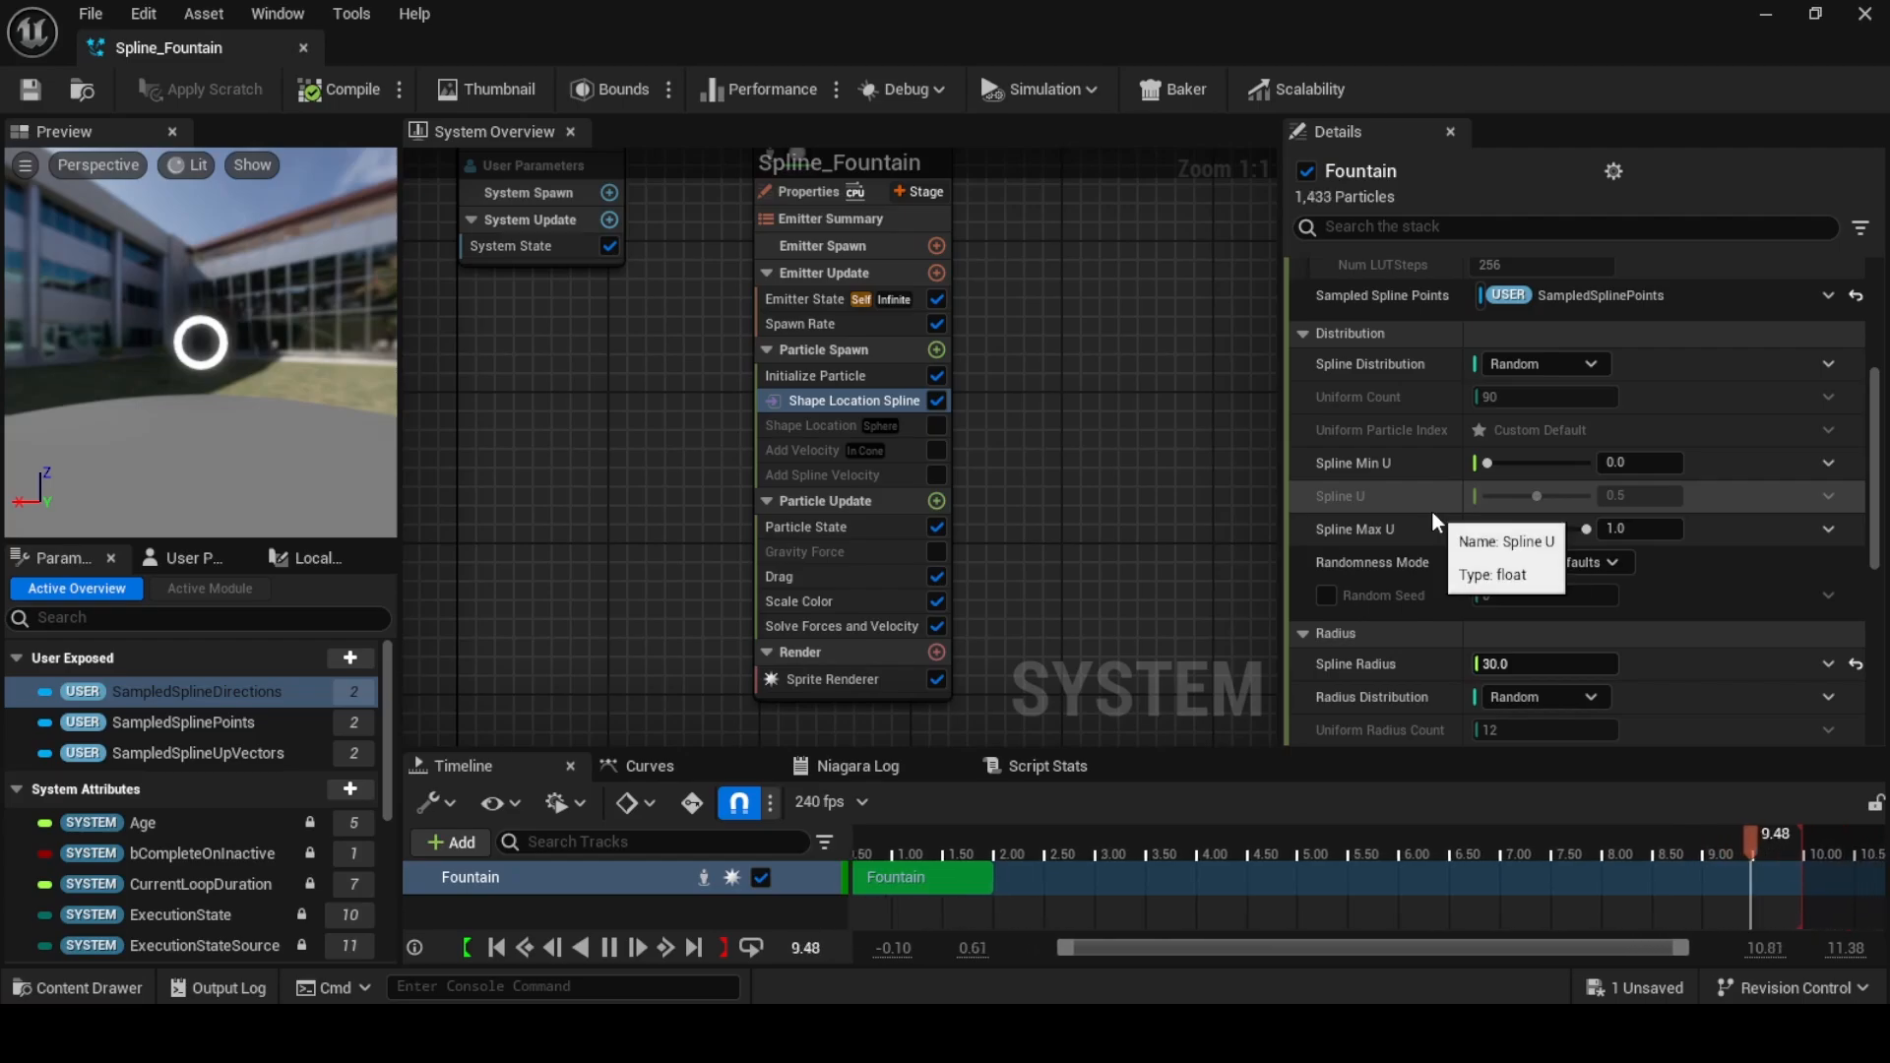
pyautogui.scroll(-5, 1434, 520)
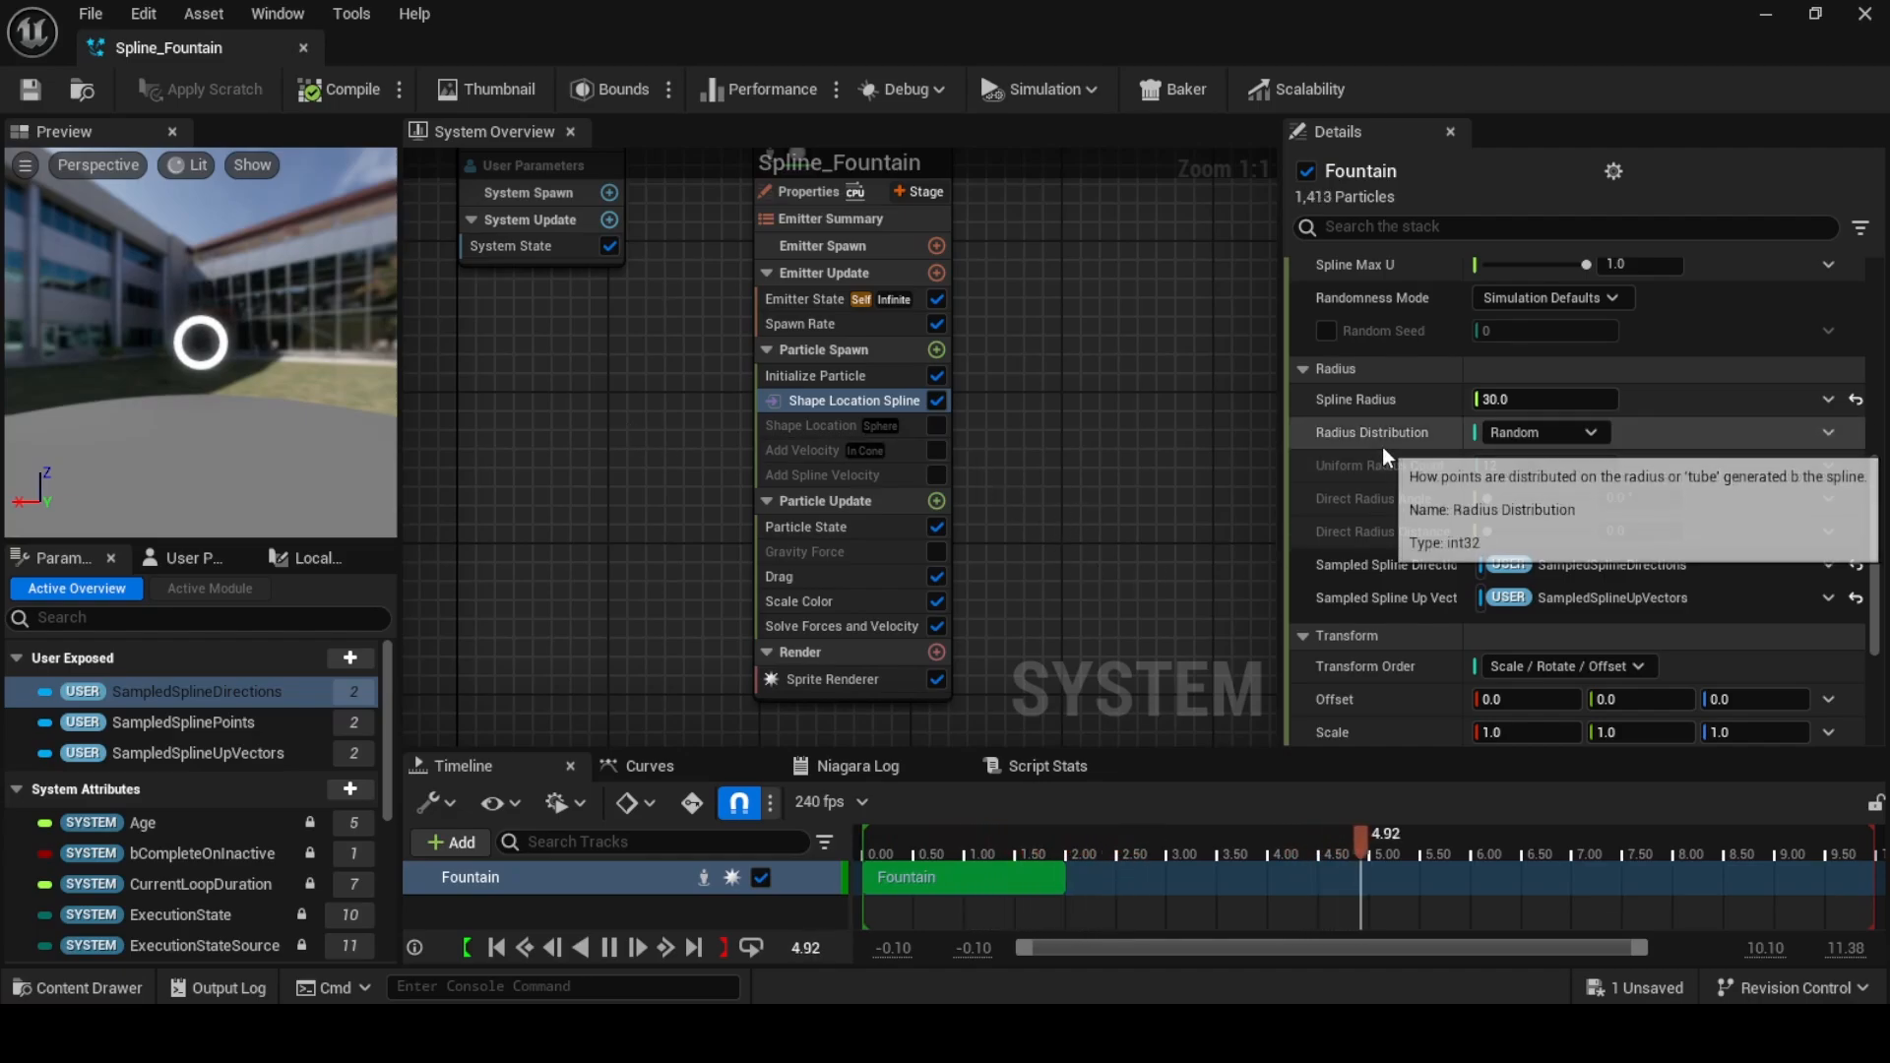
pyautogui.scroll(-3, 1384, 456)
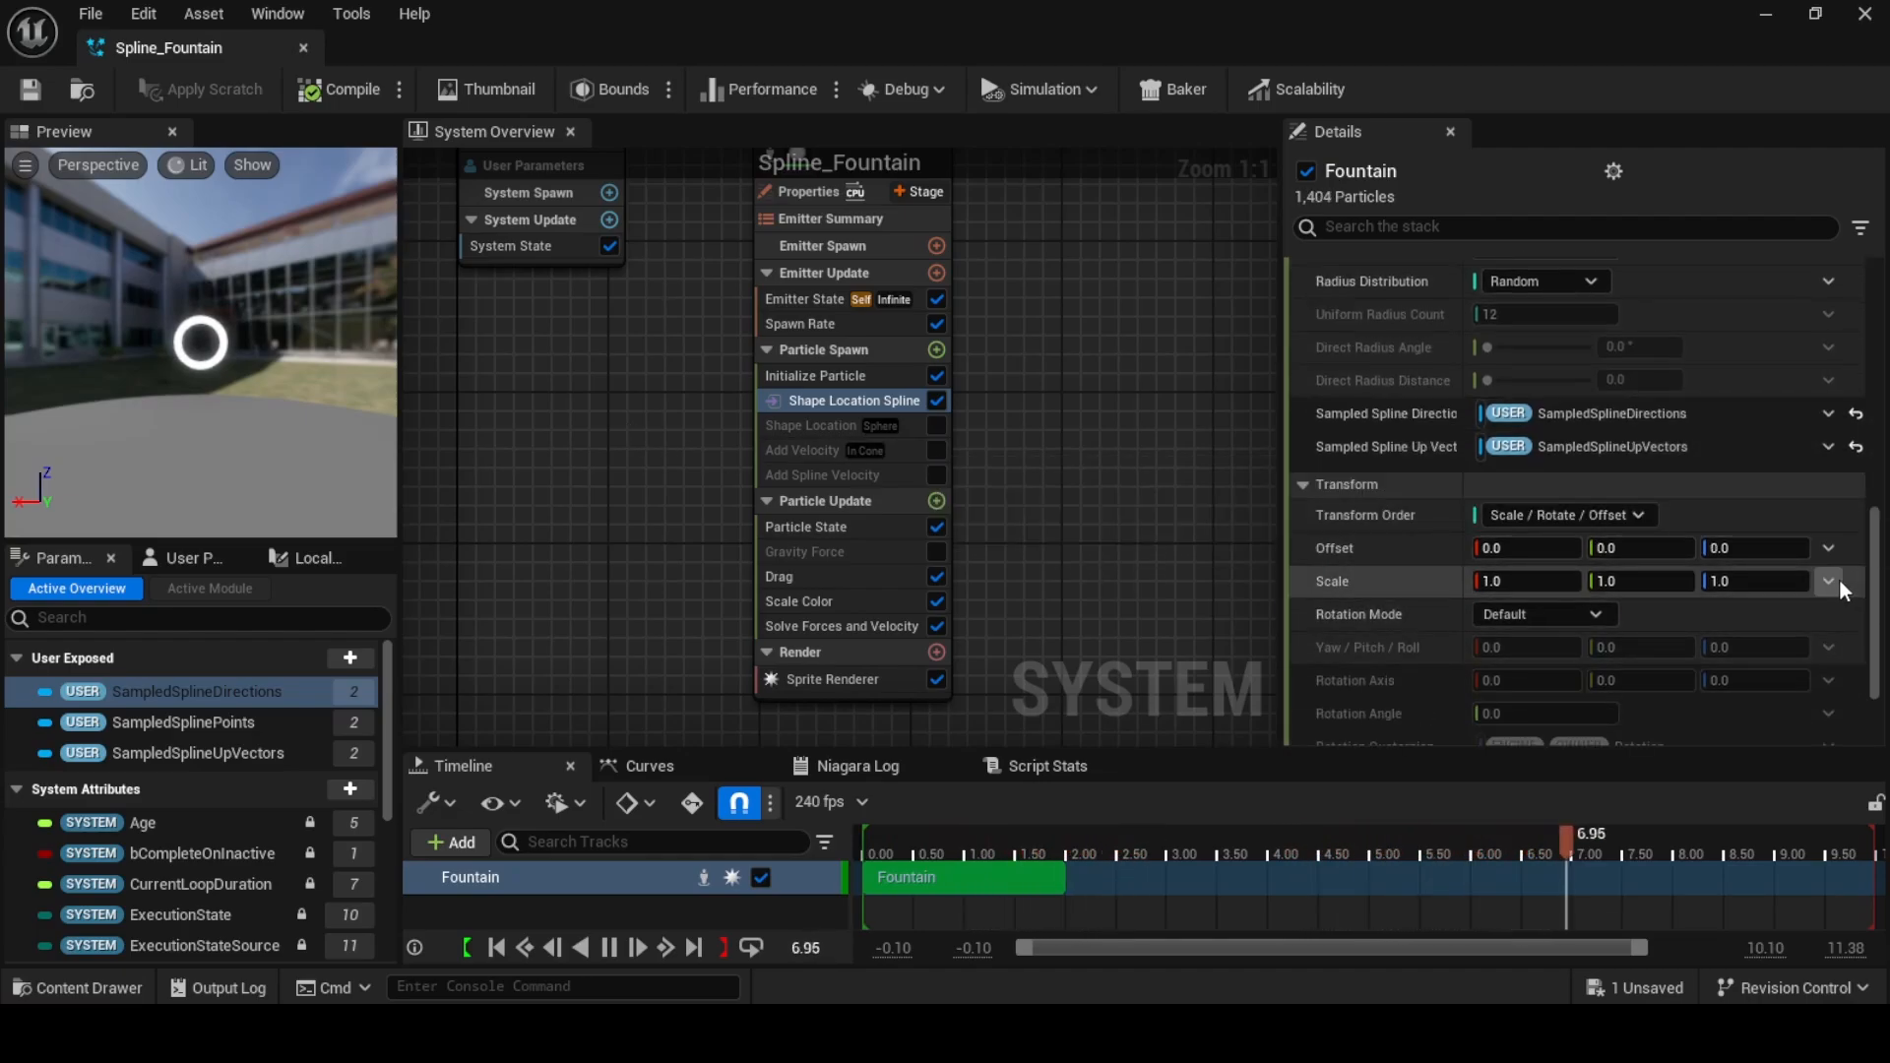
pyautogui.scroll(5, 1434, 424)
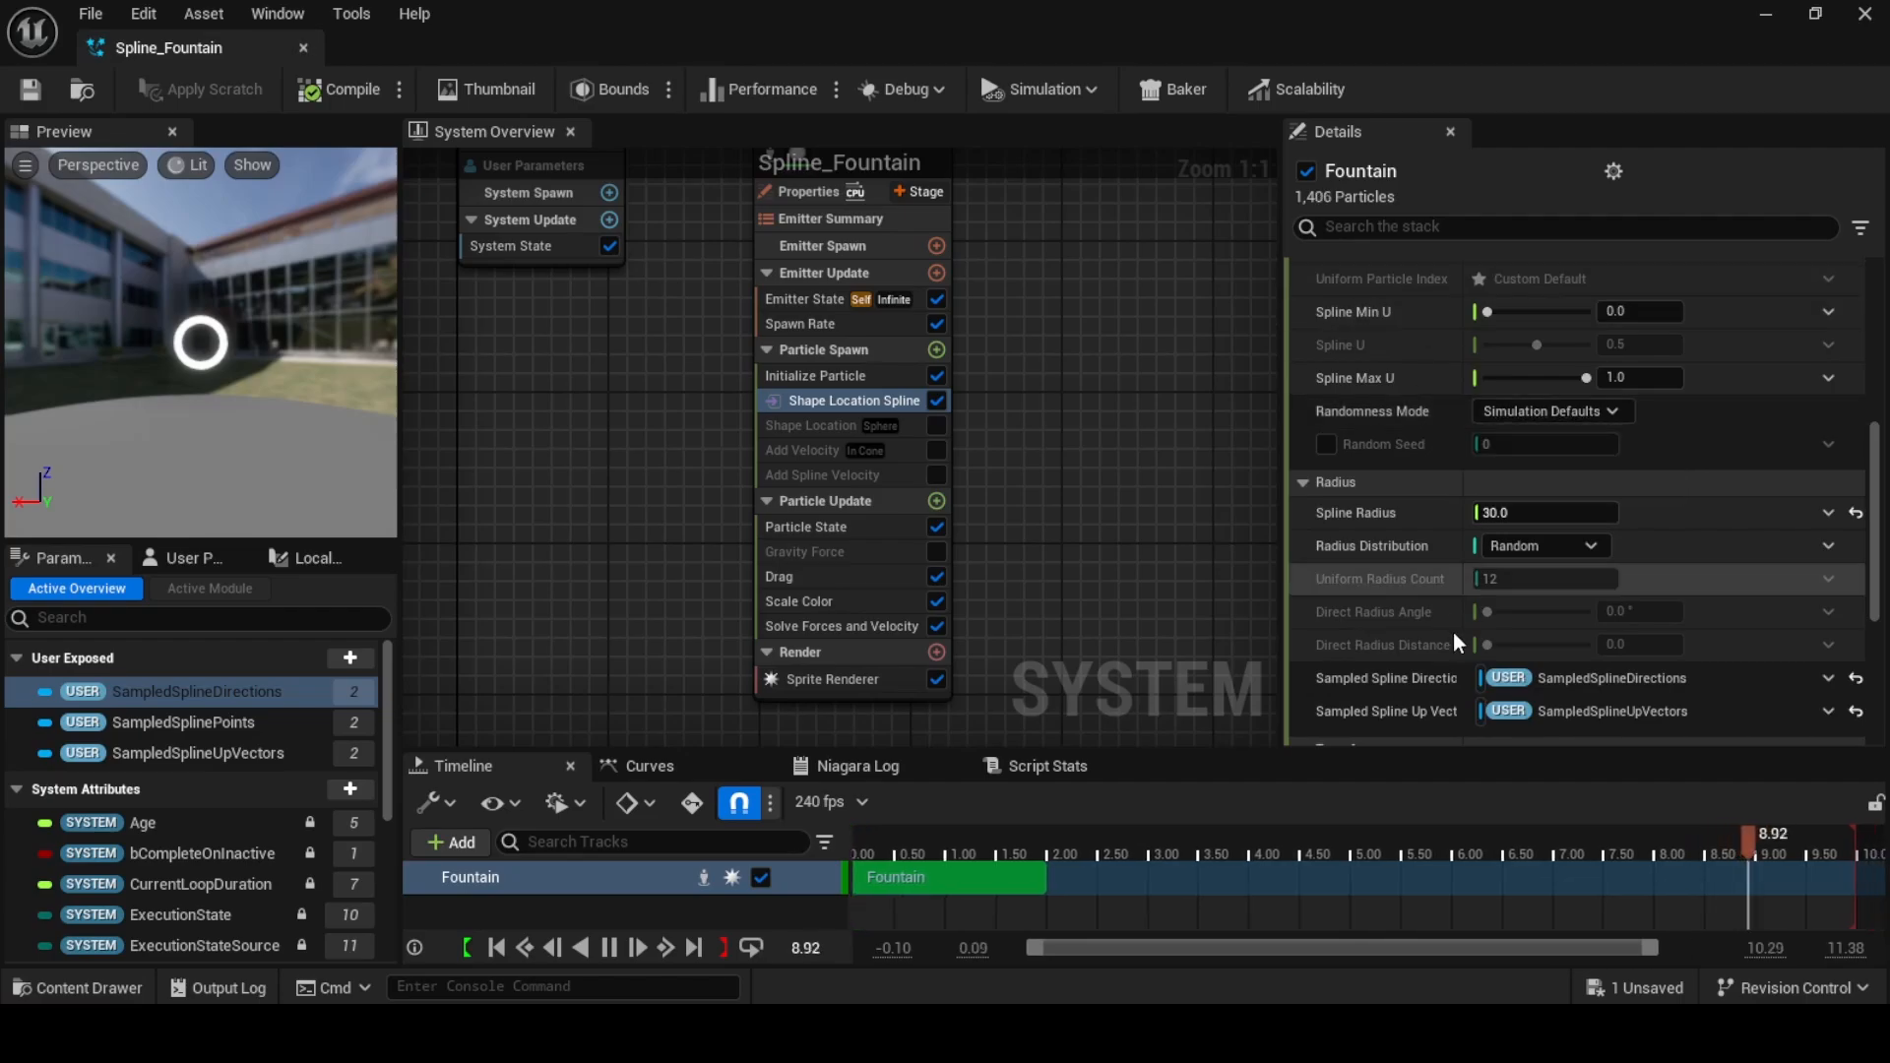
# - Try the Spline Position dynamic input on the Shape Location Spline's Scale, reset Scale to its default, and return to the level
pyautogui.scroll(-5, 1434, 425)
pyautogui.click(1829, 580)
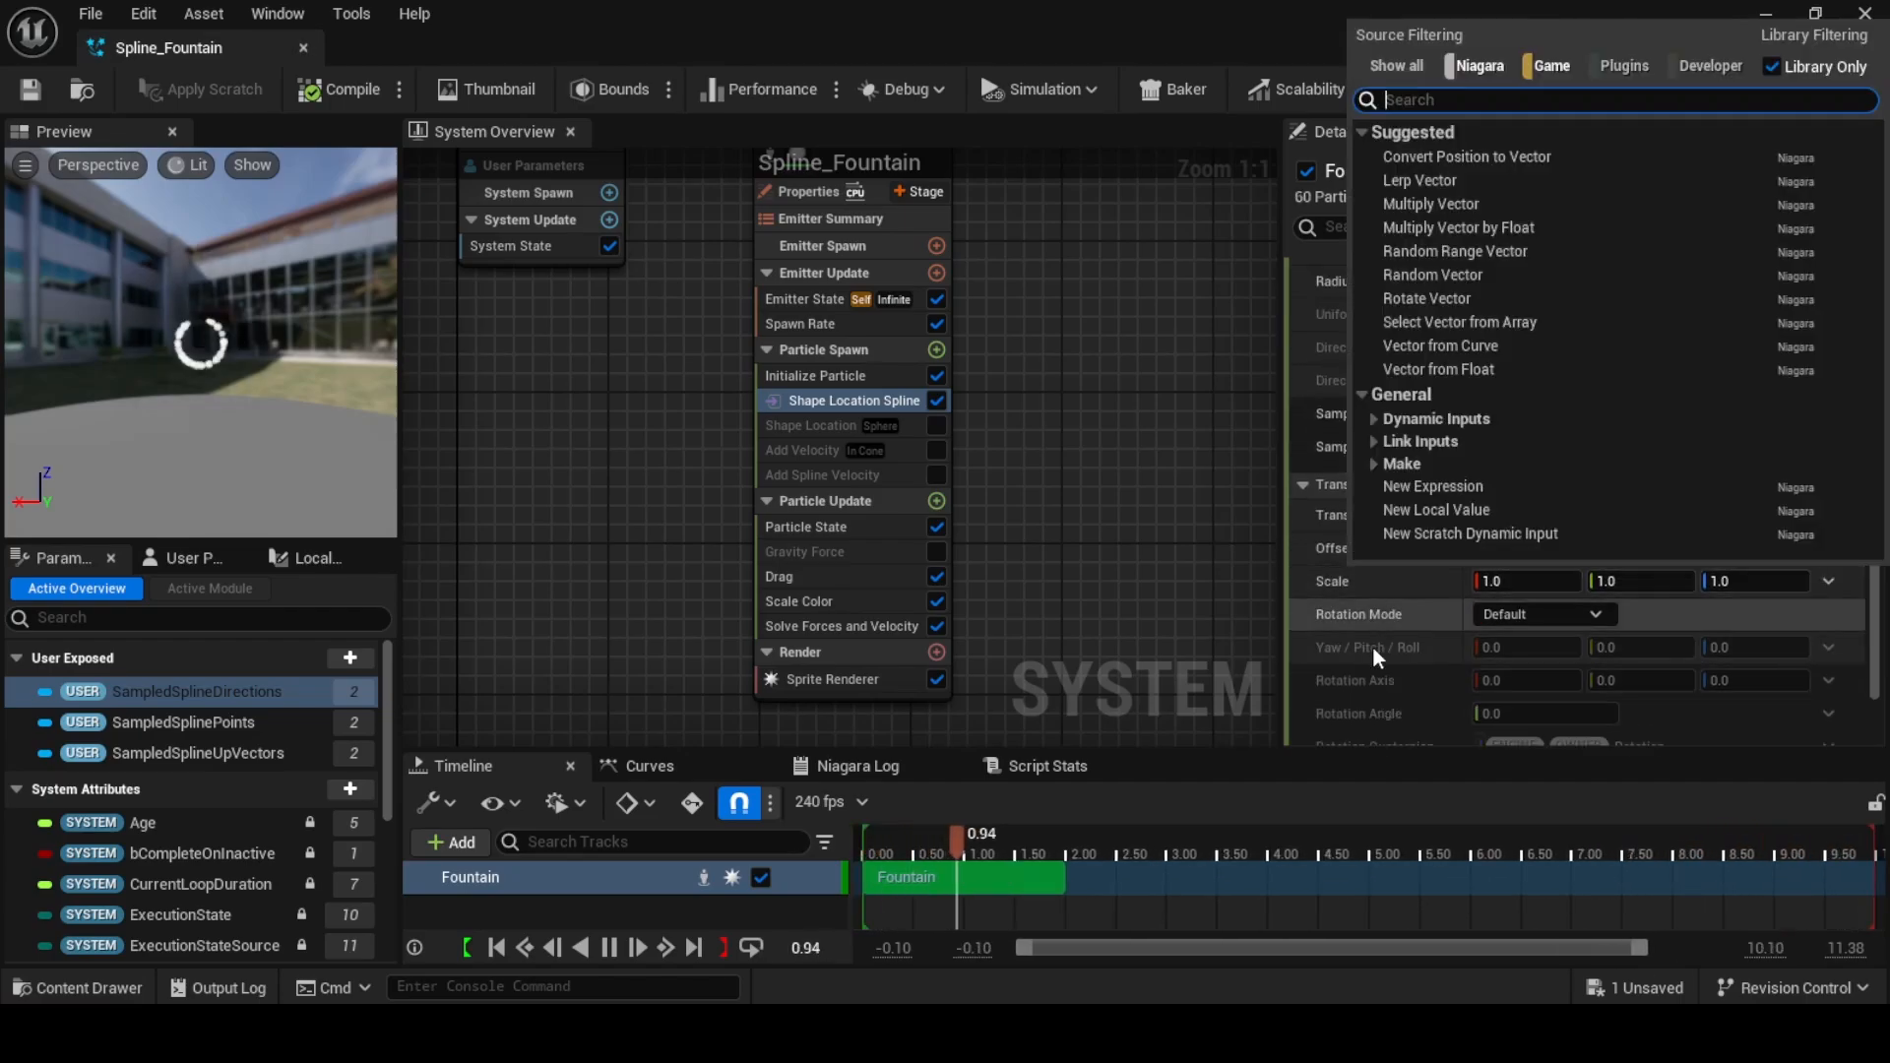
pyautogui.write('spl')
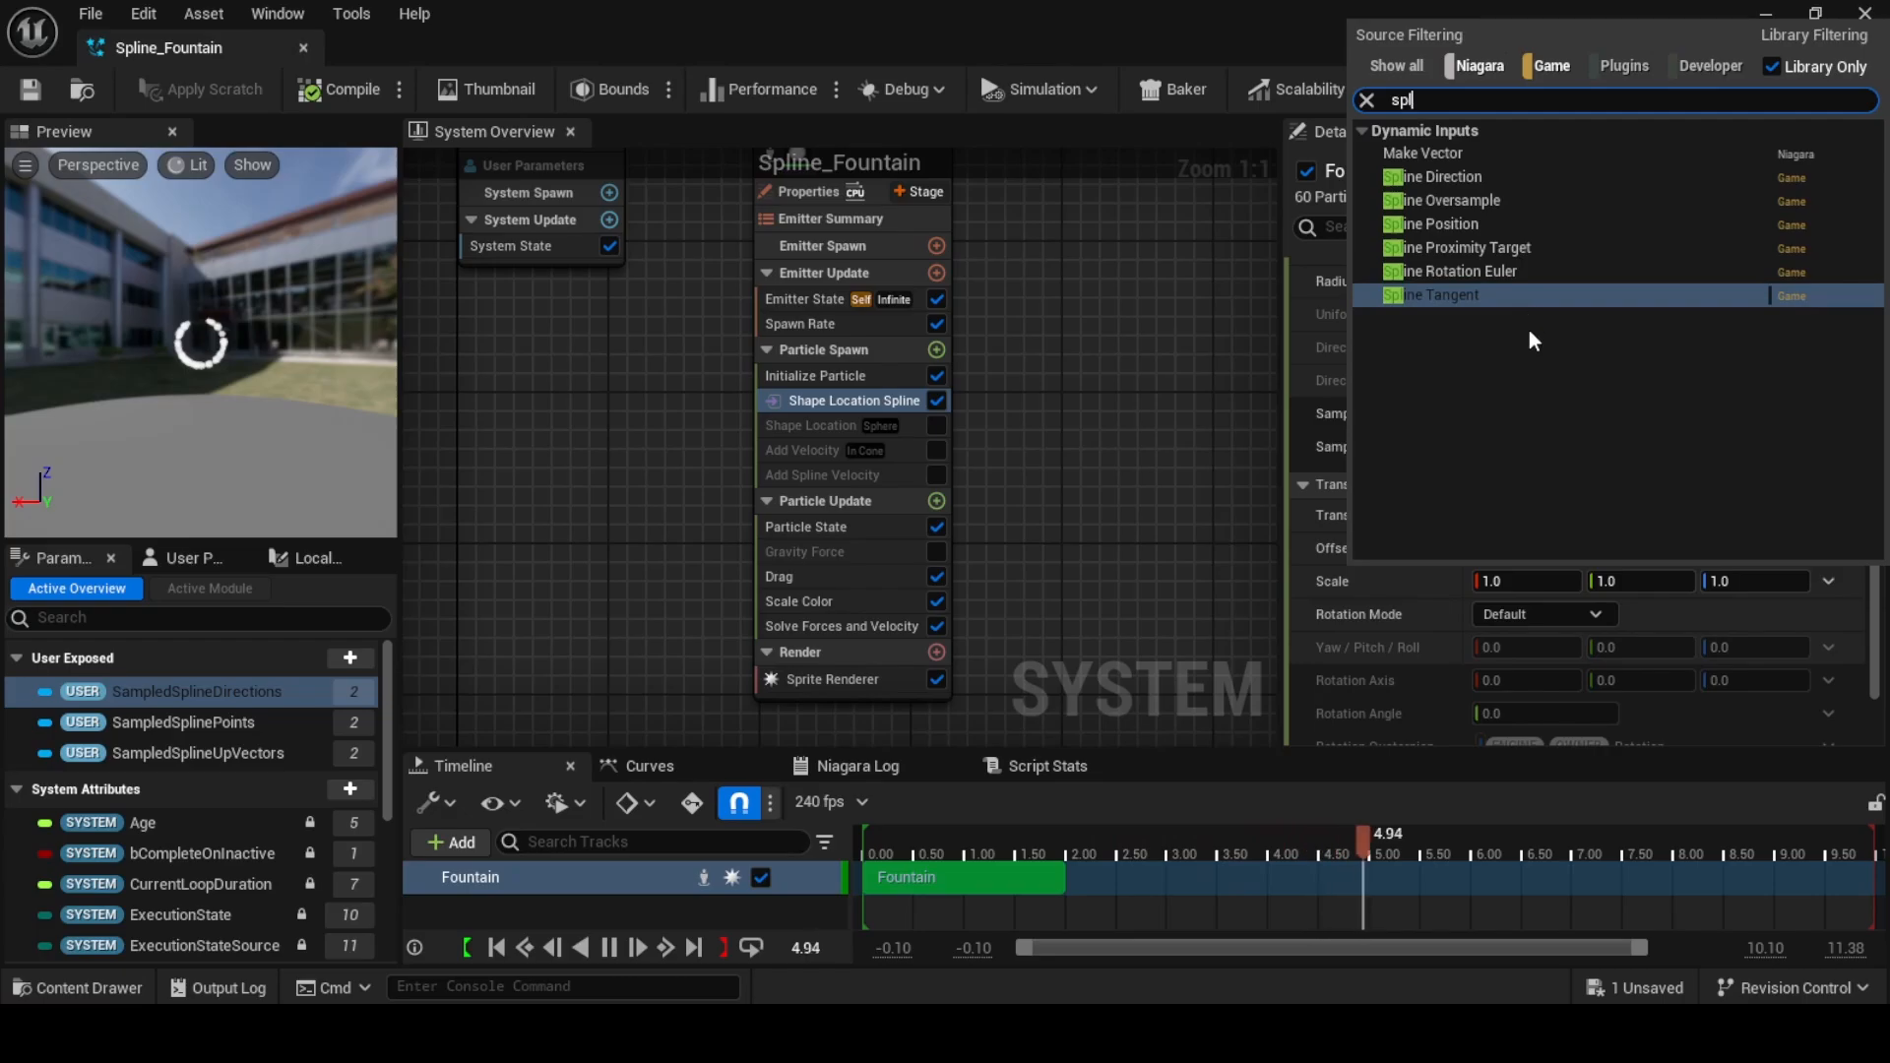
pyautogui.click(1443, 224)
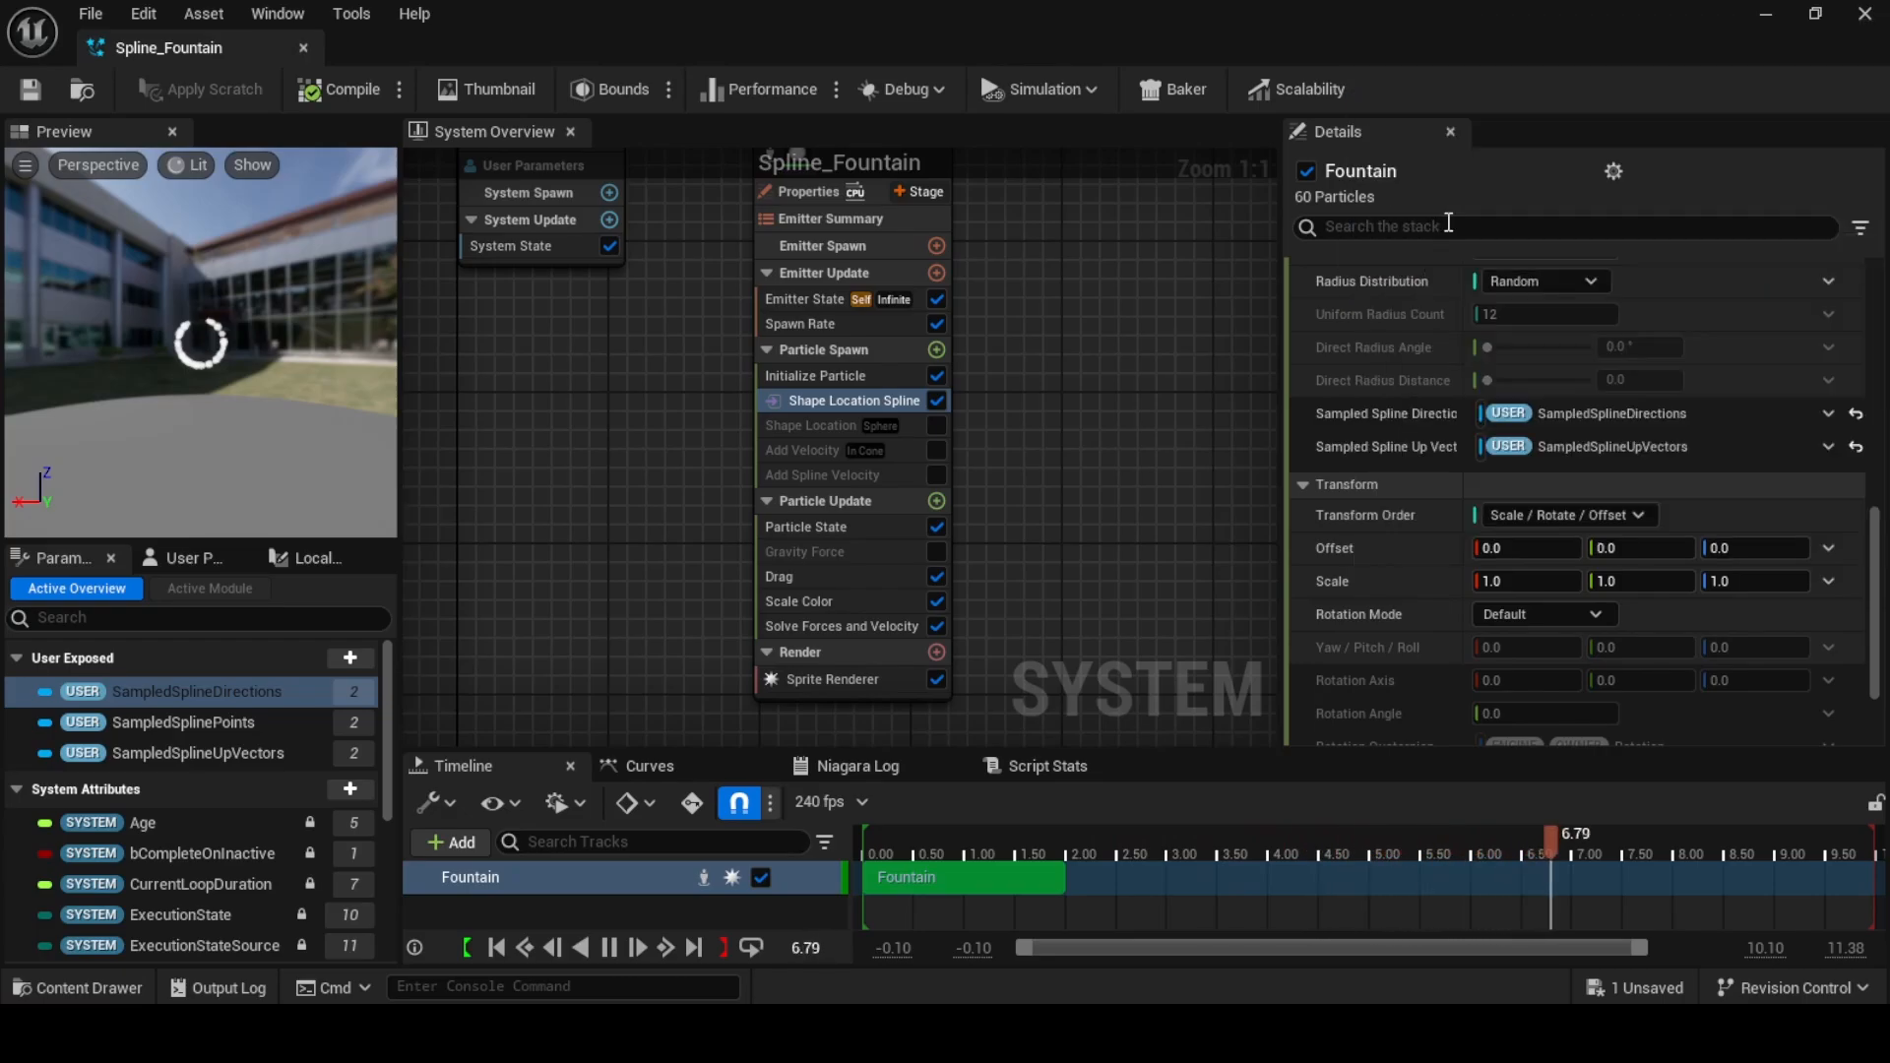
pyautogui.scroll(-3, 1521, 679)
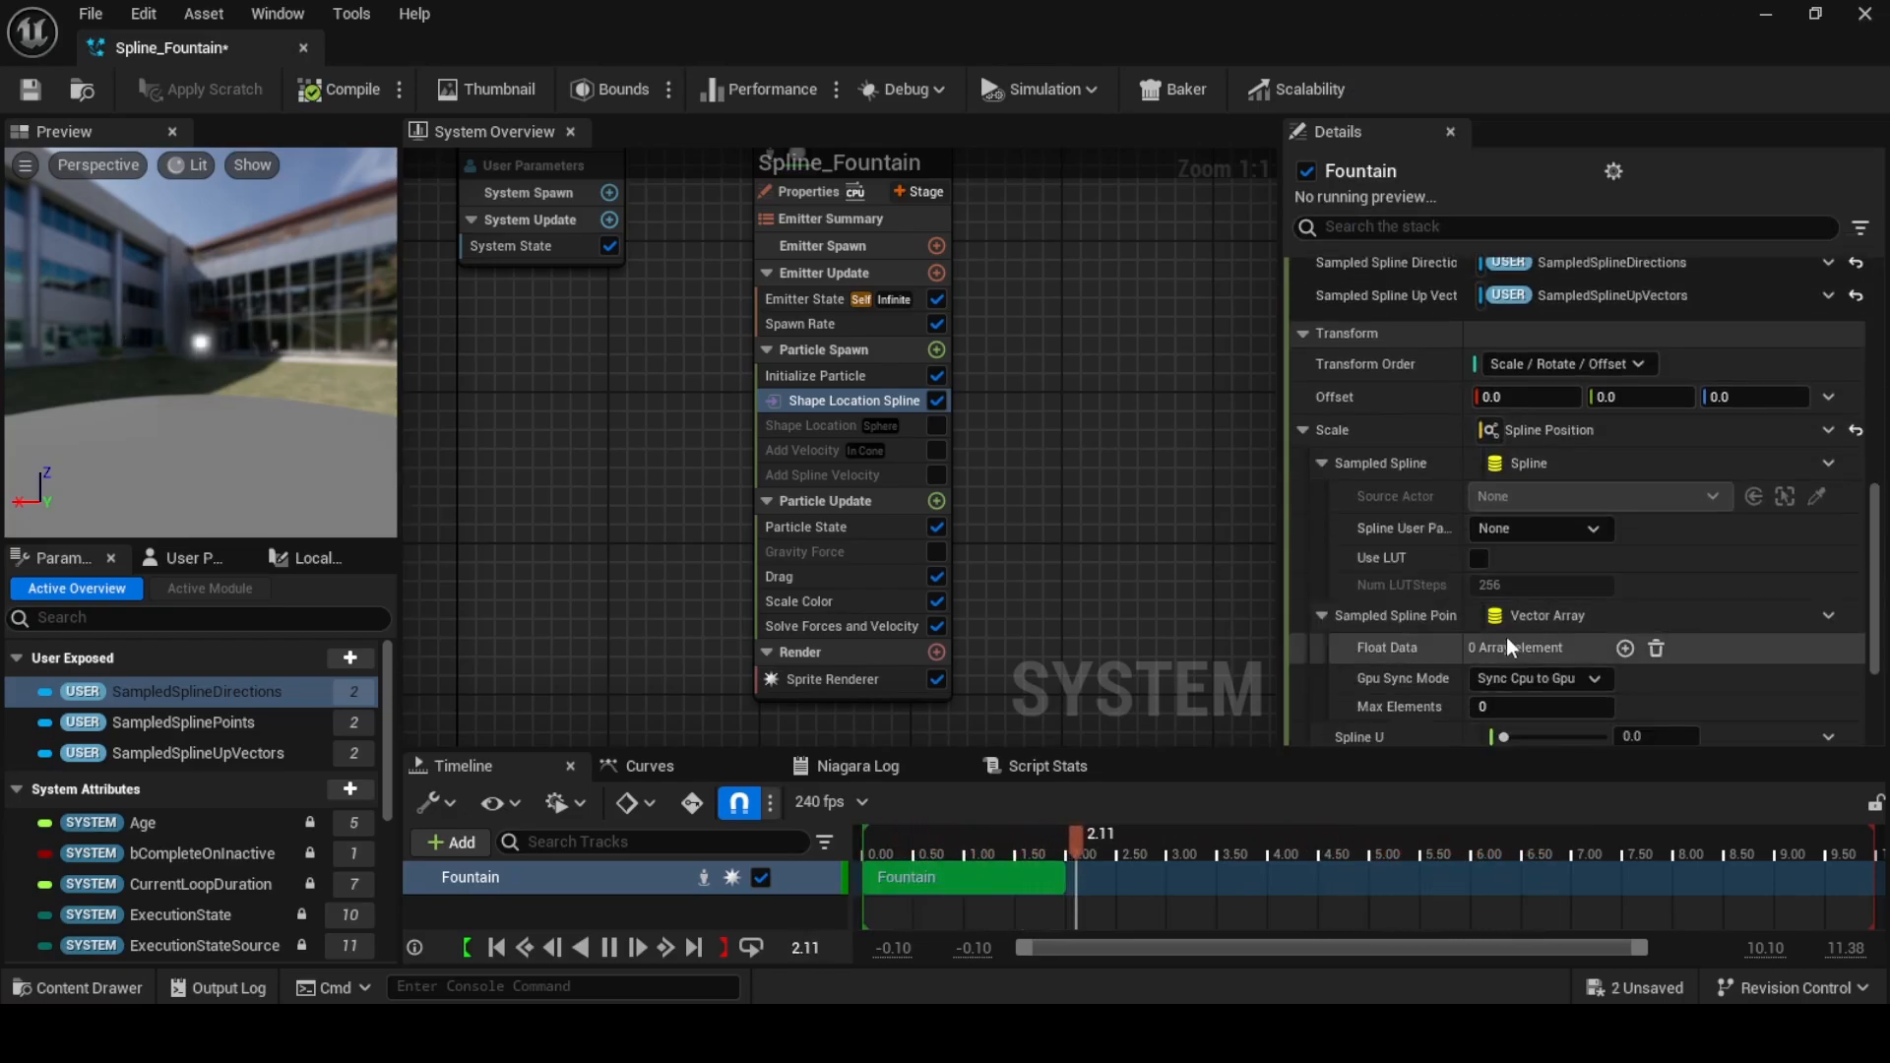
pyautogui.scroll(-2, 1520, 600)
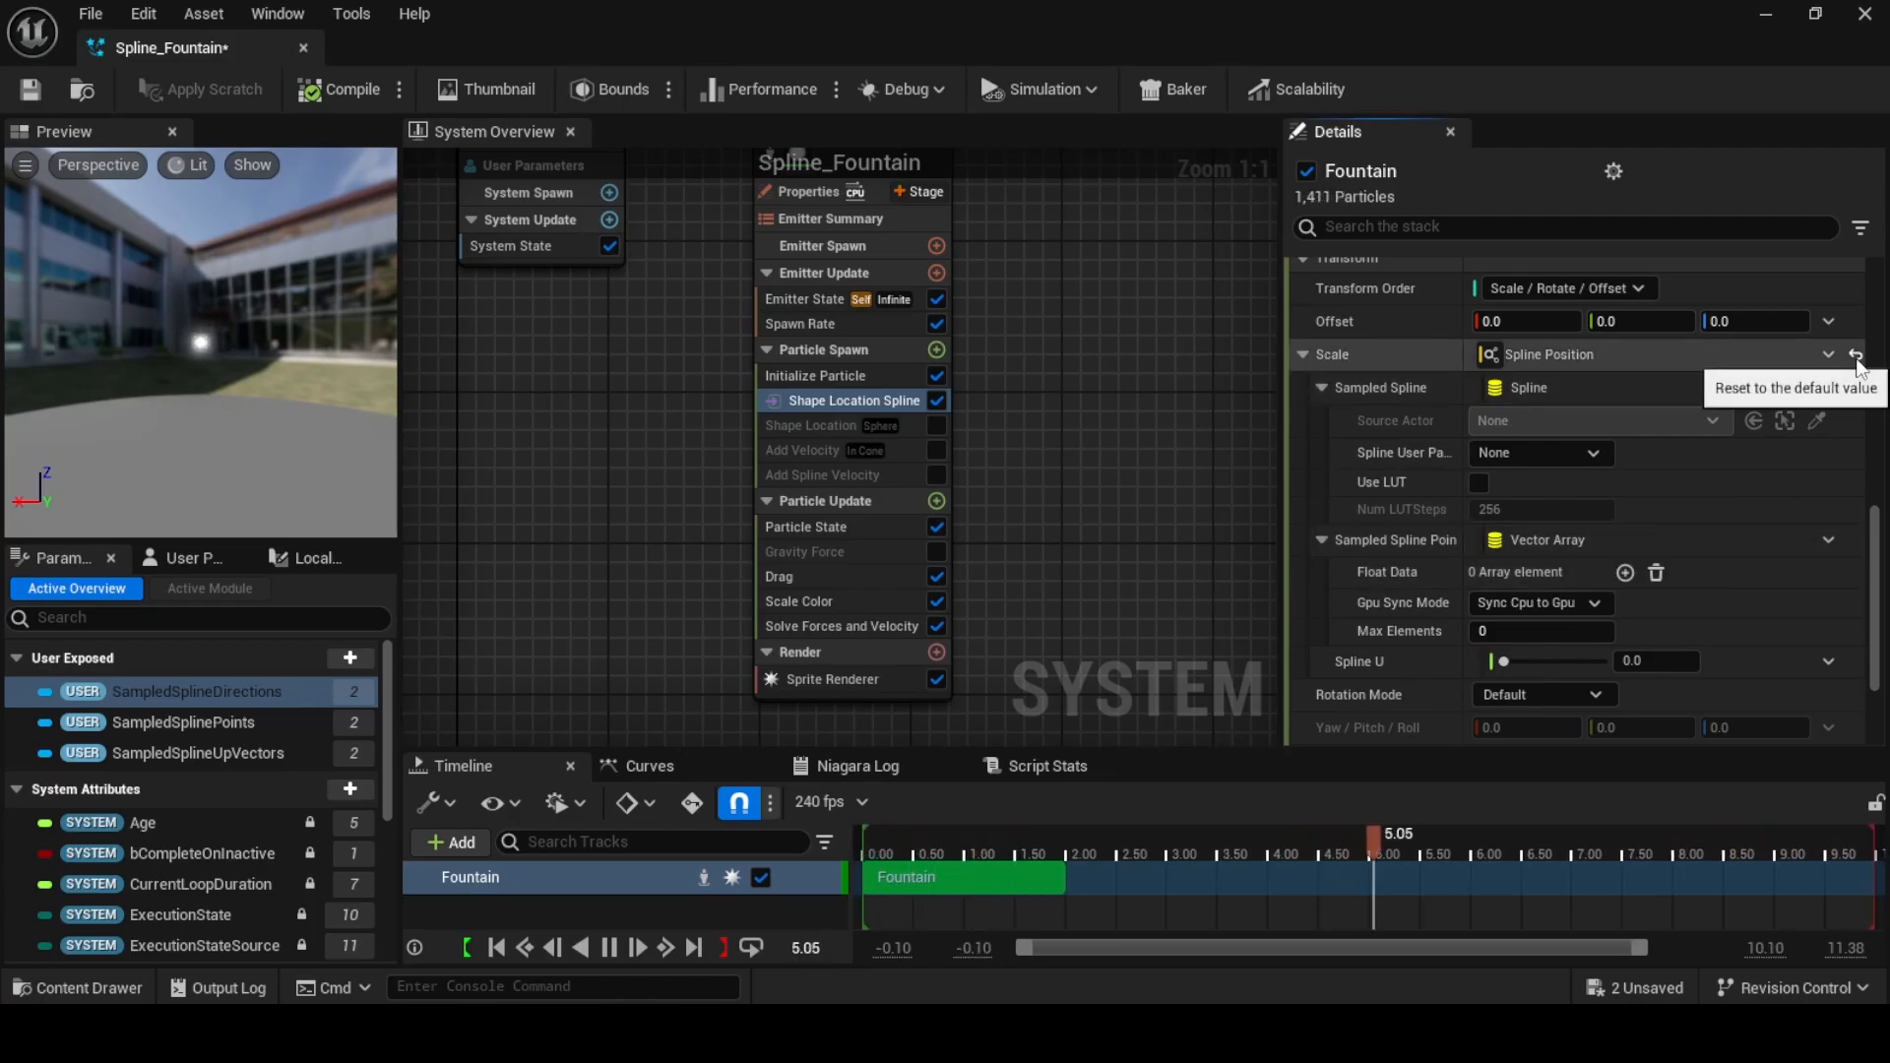
pyautogui.click(1855, 354)
pyautogui.click(1768, 12)
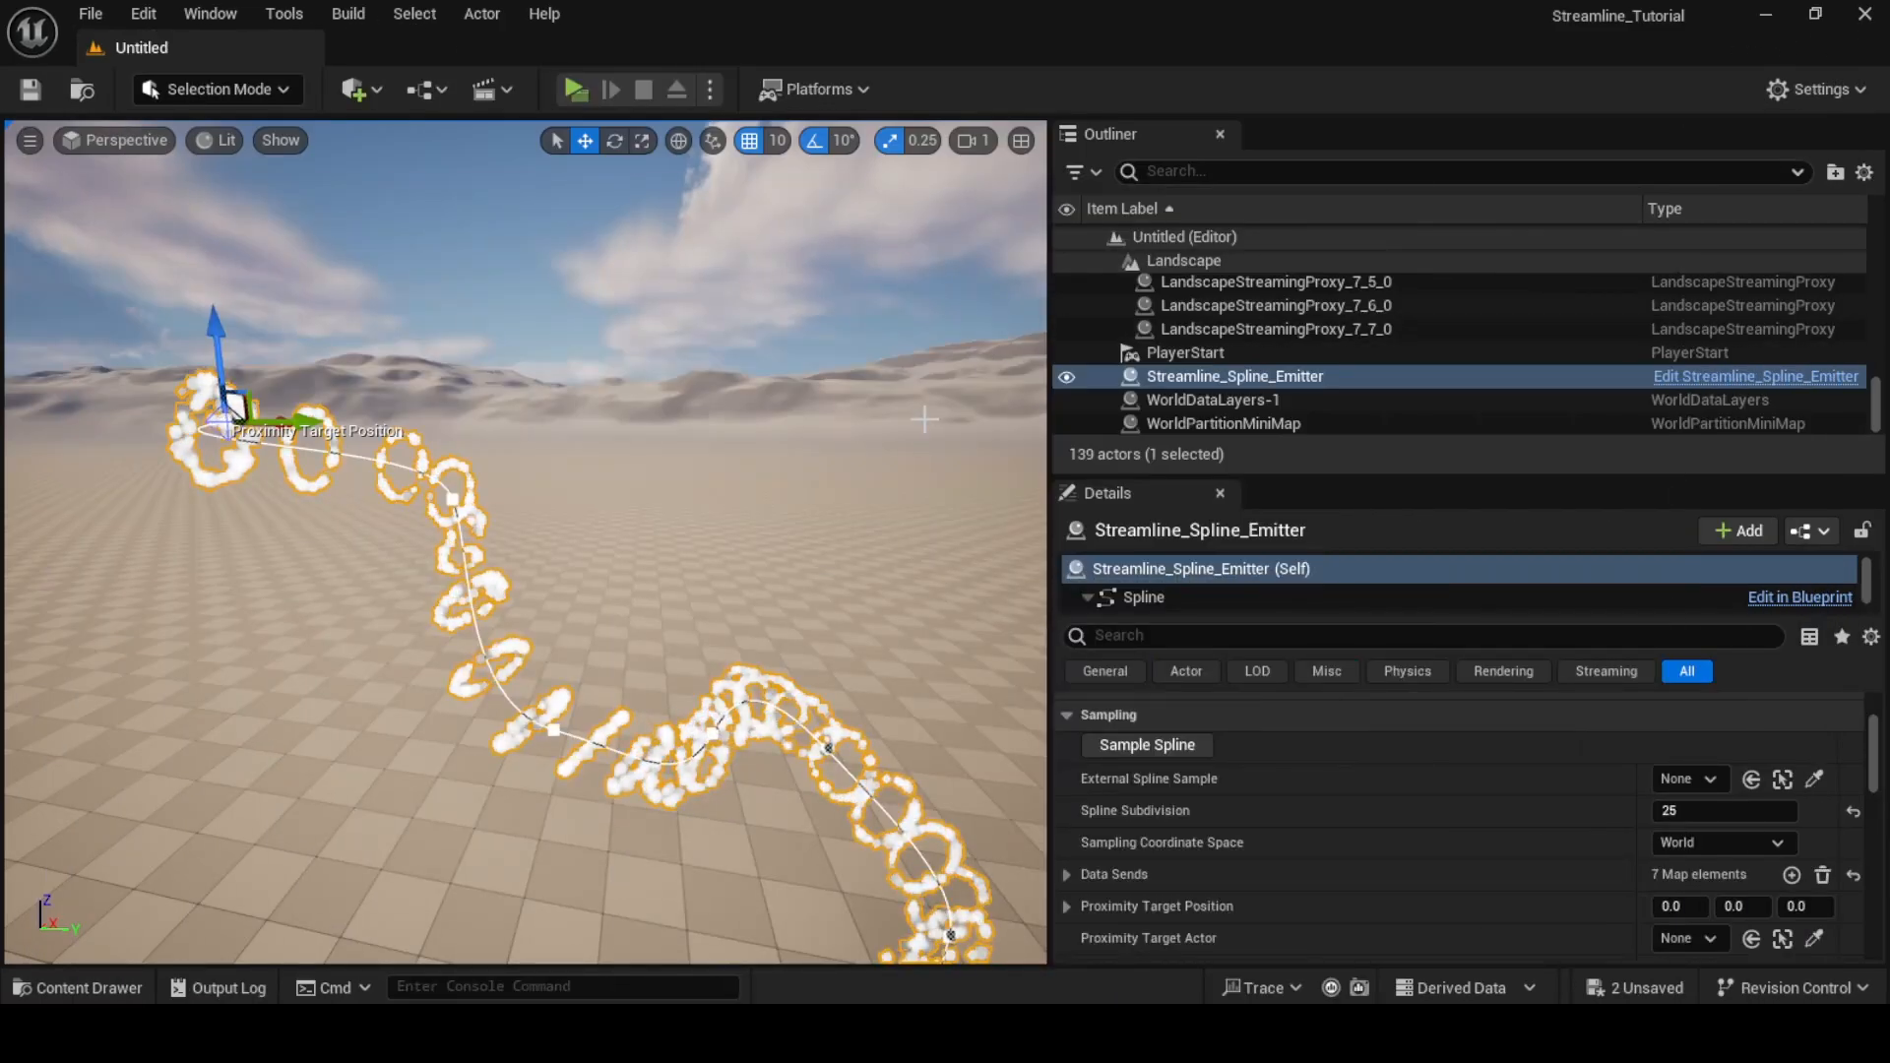